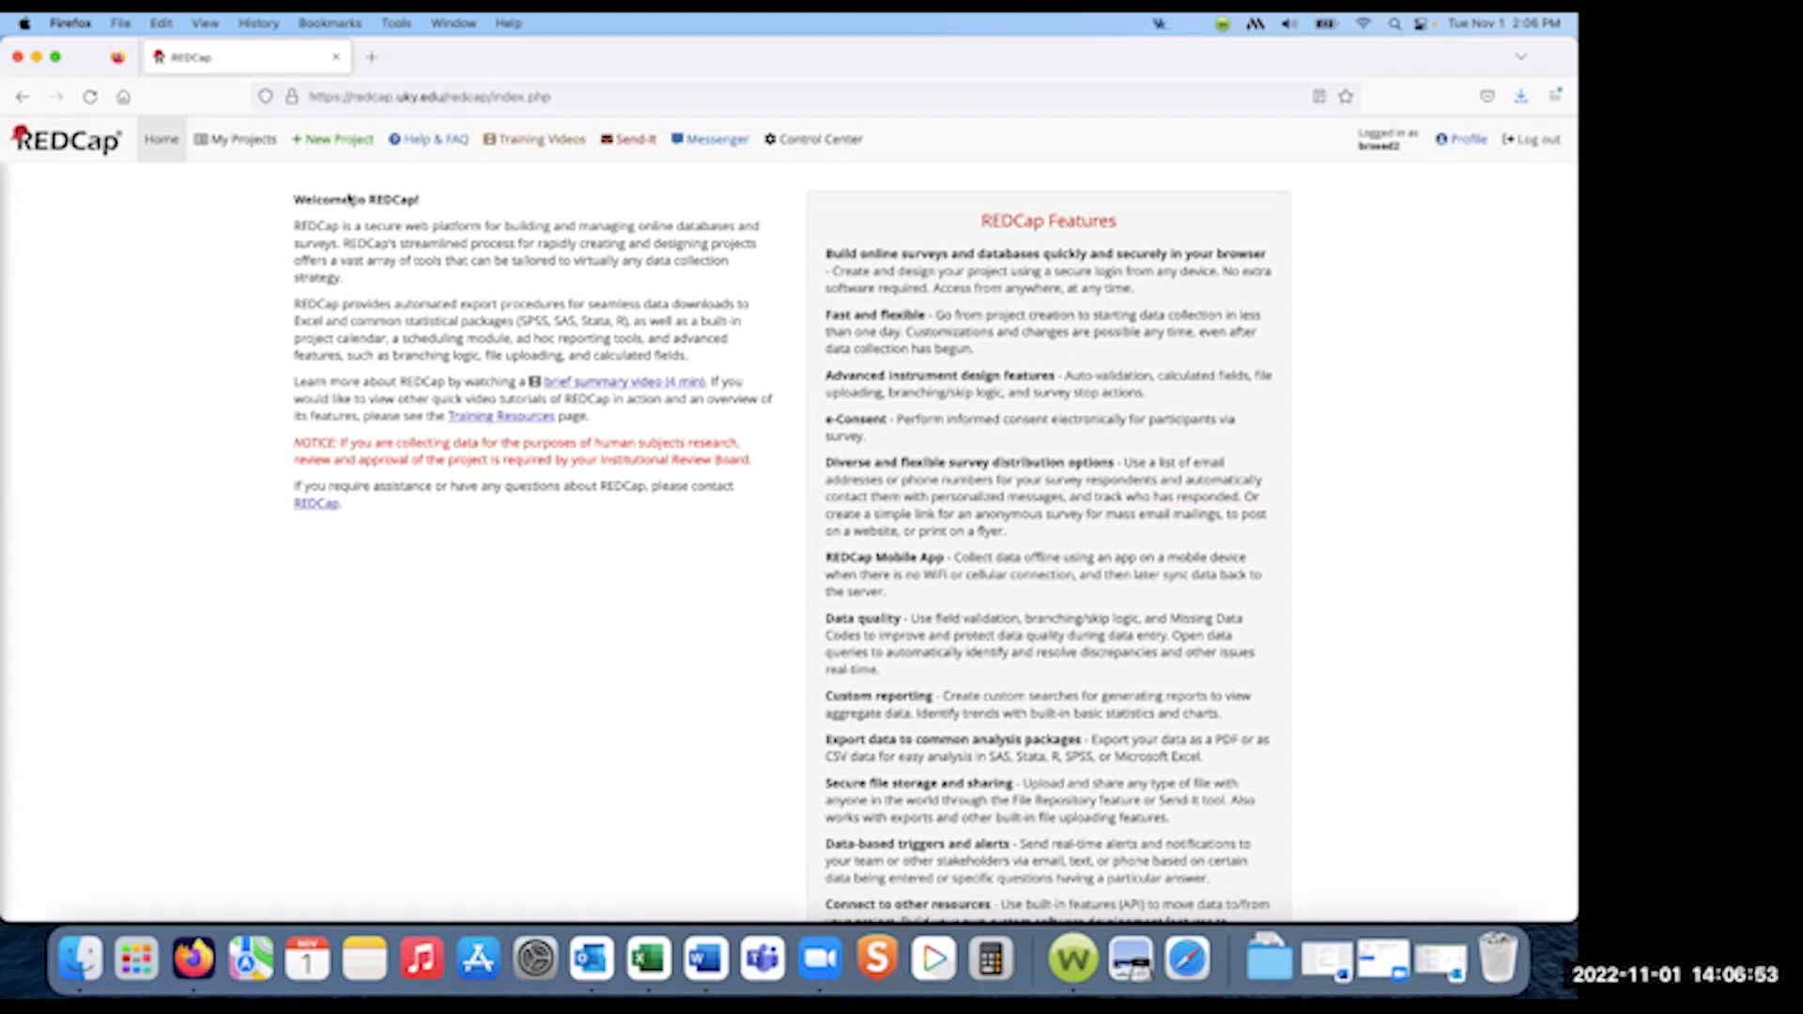
- Start a new project titled 'Training Test' with purpose Practice / Just for fun
{"action": "left_click", "coordinate": [334, 150]}
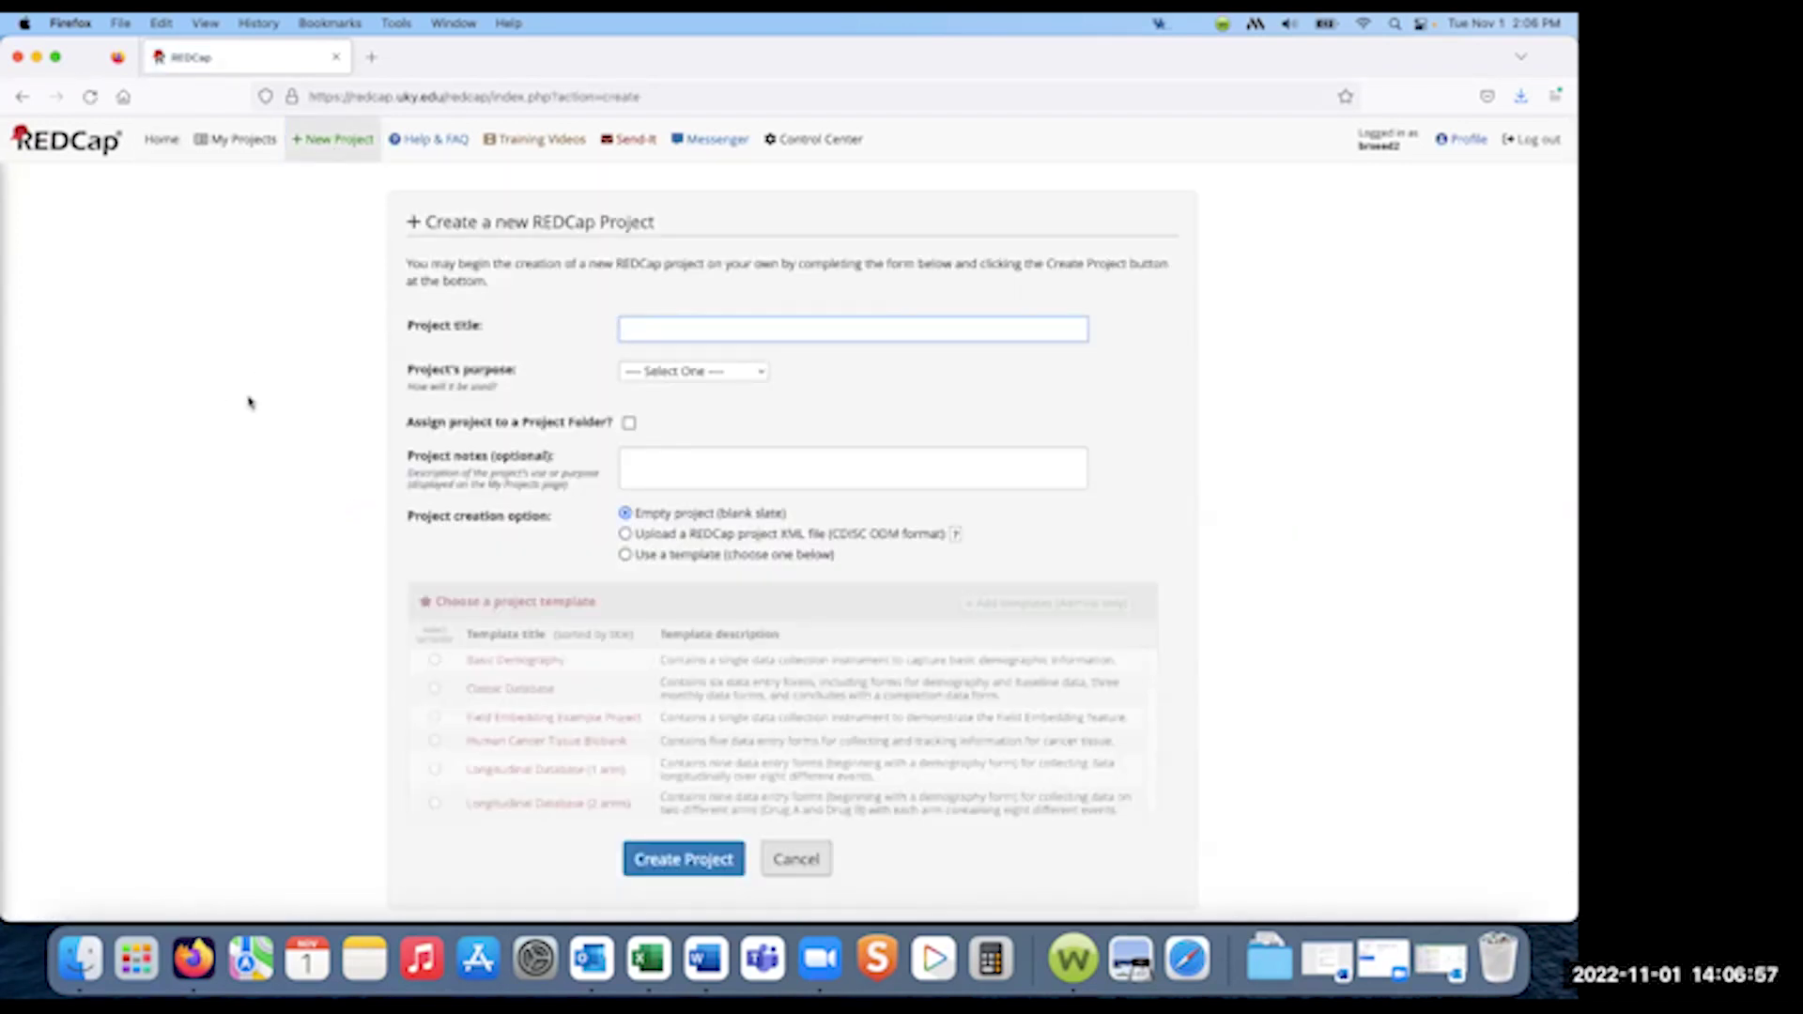
{"action": "type", "text": "Training Test"}
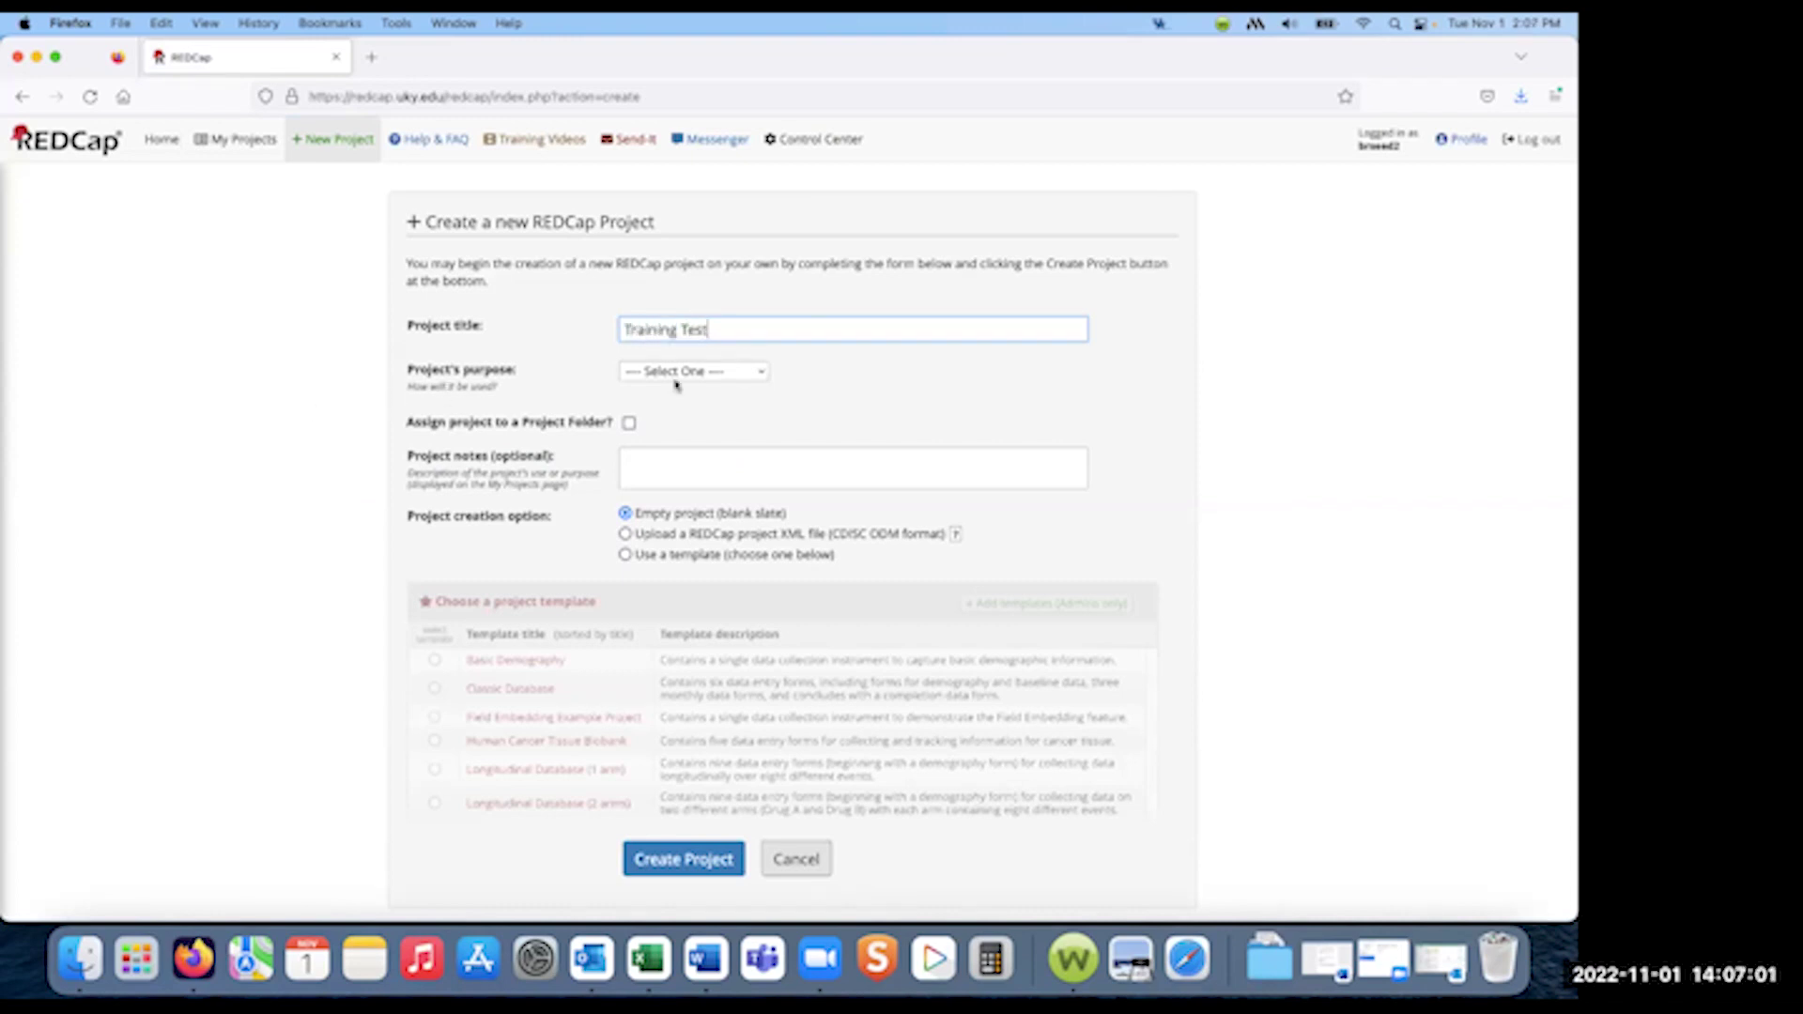
{"action": "left_click", "coordinate": [738, 371]}
{"action": "left_click", "coordinate": [733, 394]}
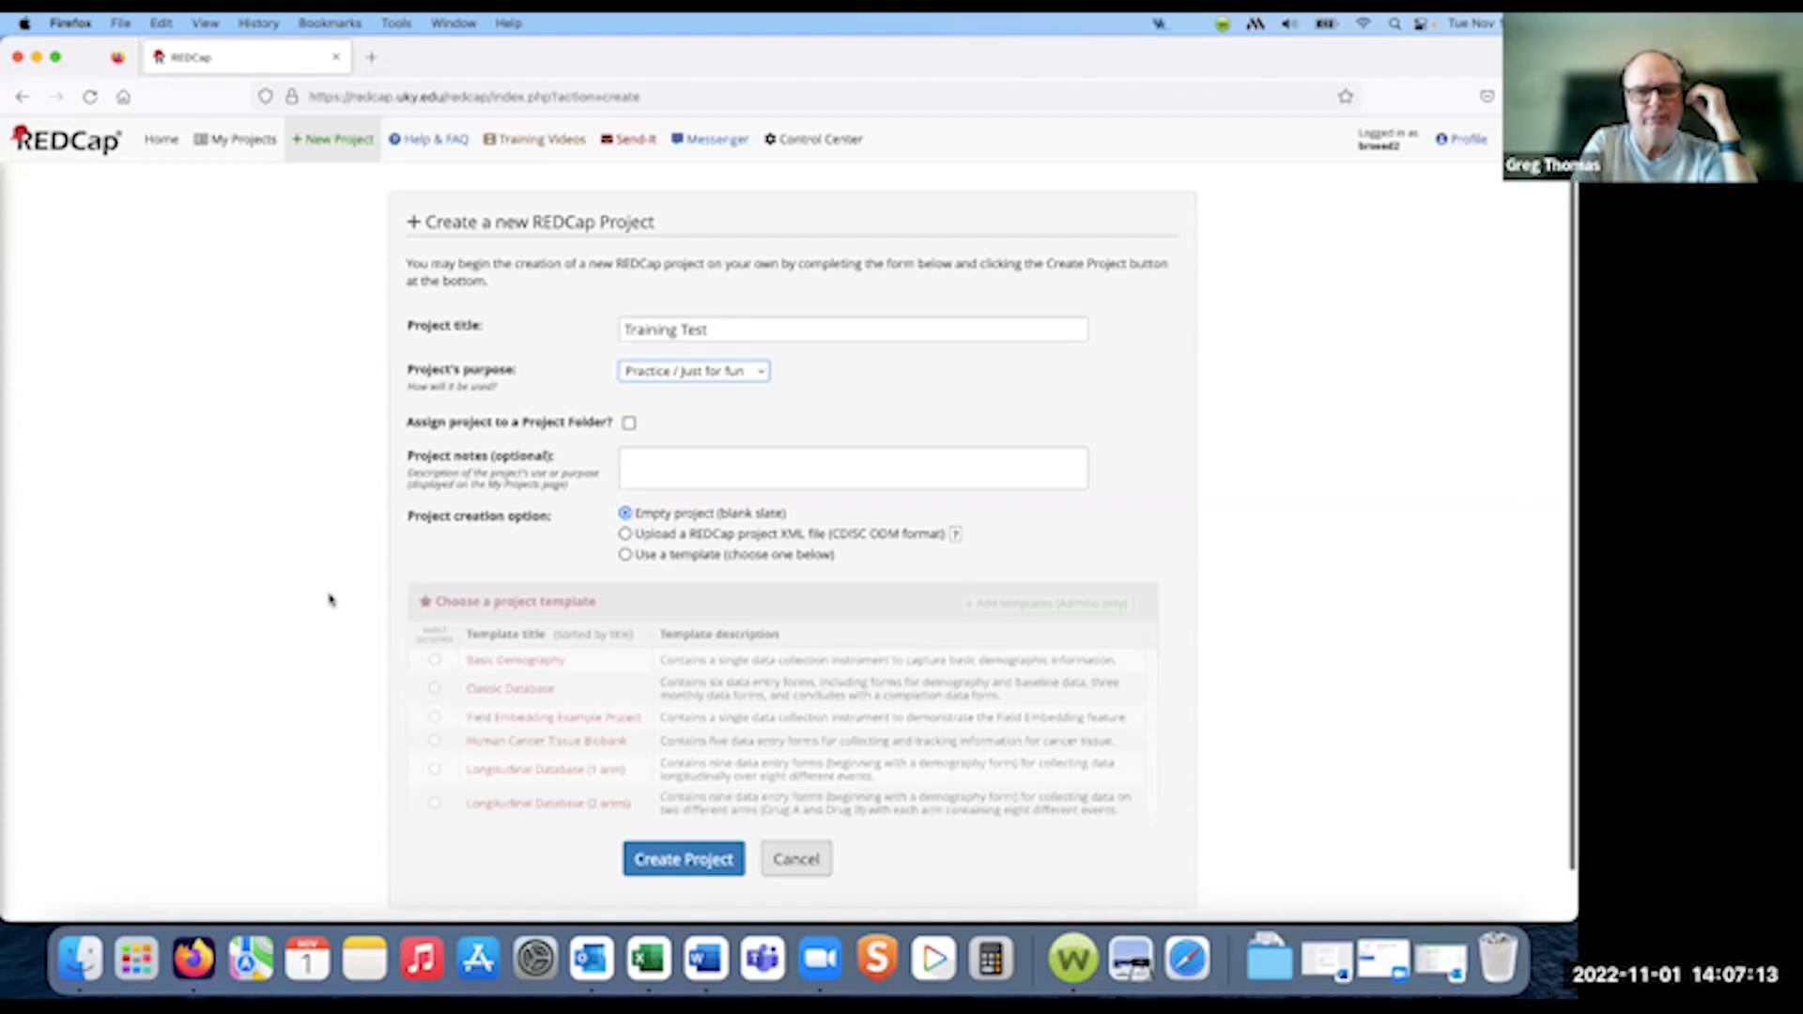
- Base the project on the Multiple Surveys (classic) template and create it
{"action": "key", "text": "super+plus"}
{"action": "key", "text": "super+plus"}
{"action": "key", "text": "super+plus"}
{"action": "scroll", "coordinate": [329, 599], "scroll_direction": "right", "scroll_amount": 5}
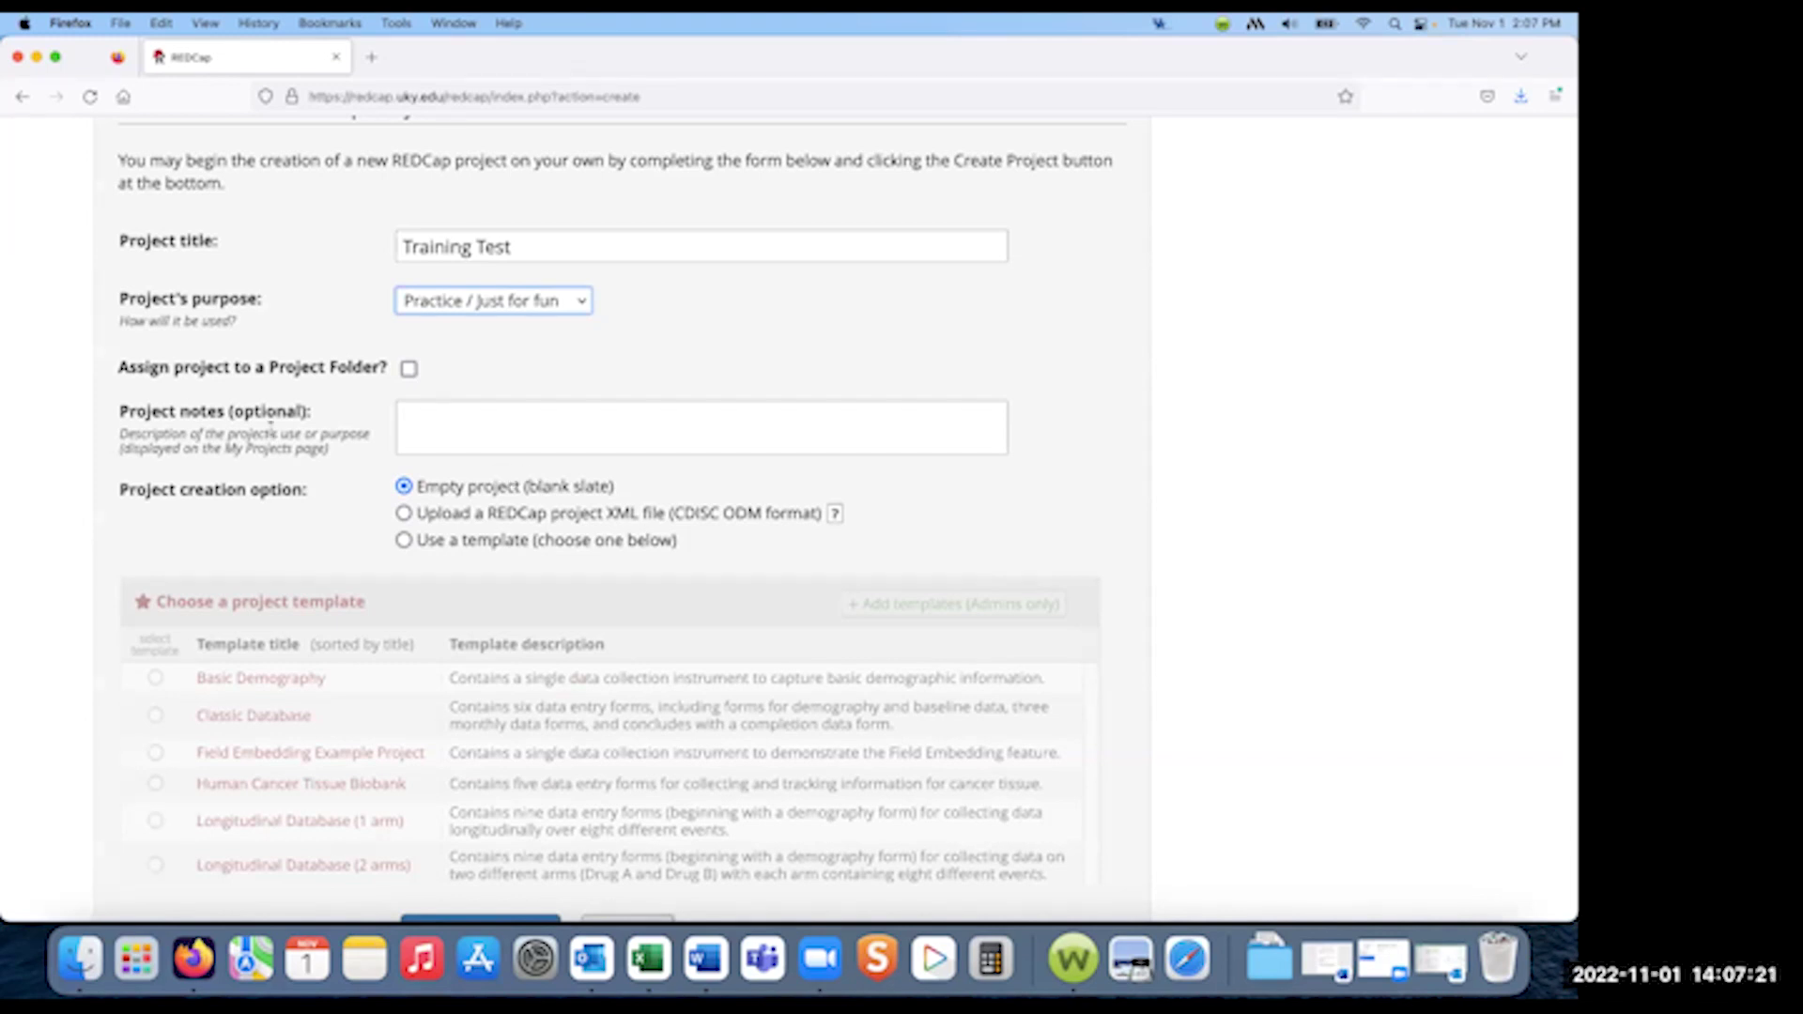
{"action": "scroll", "coordinate": [560, 477], "scroll_direction": "down", "scroll_amount": 3}
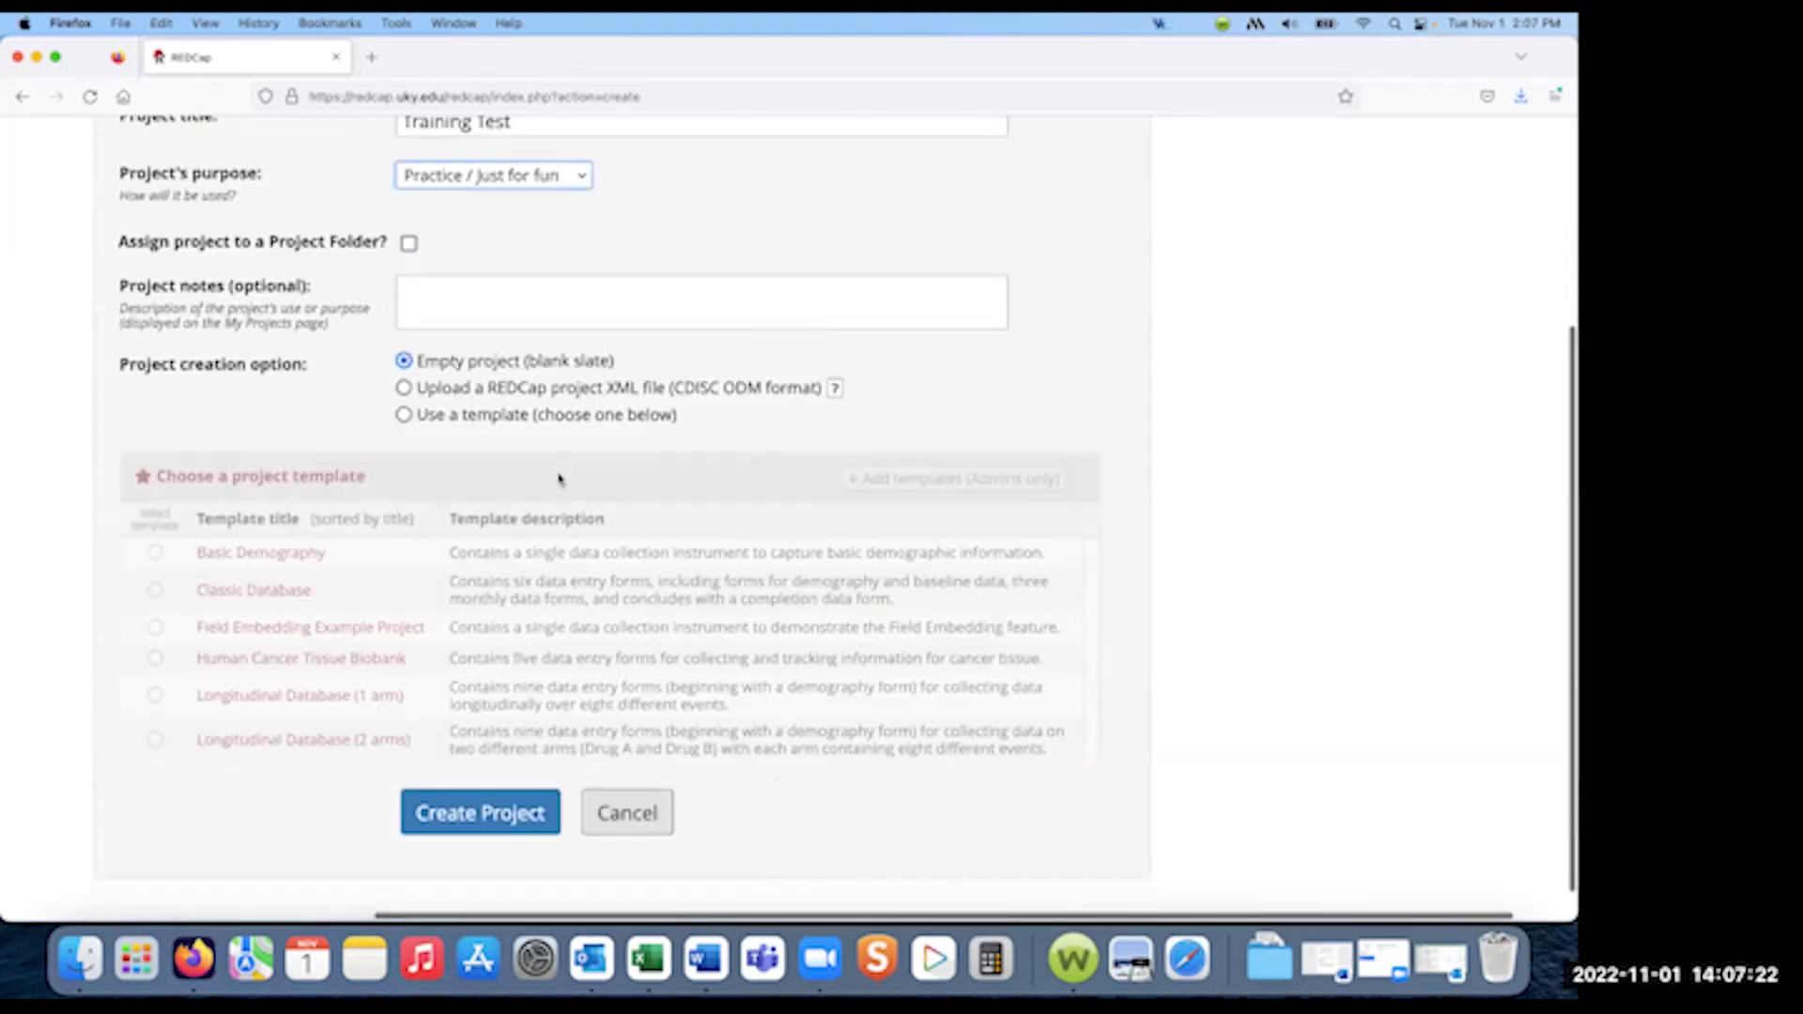
{"action": "left_click", "coordinate": [404, 415]}
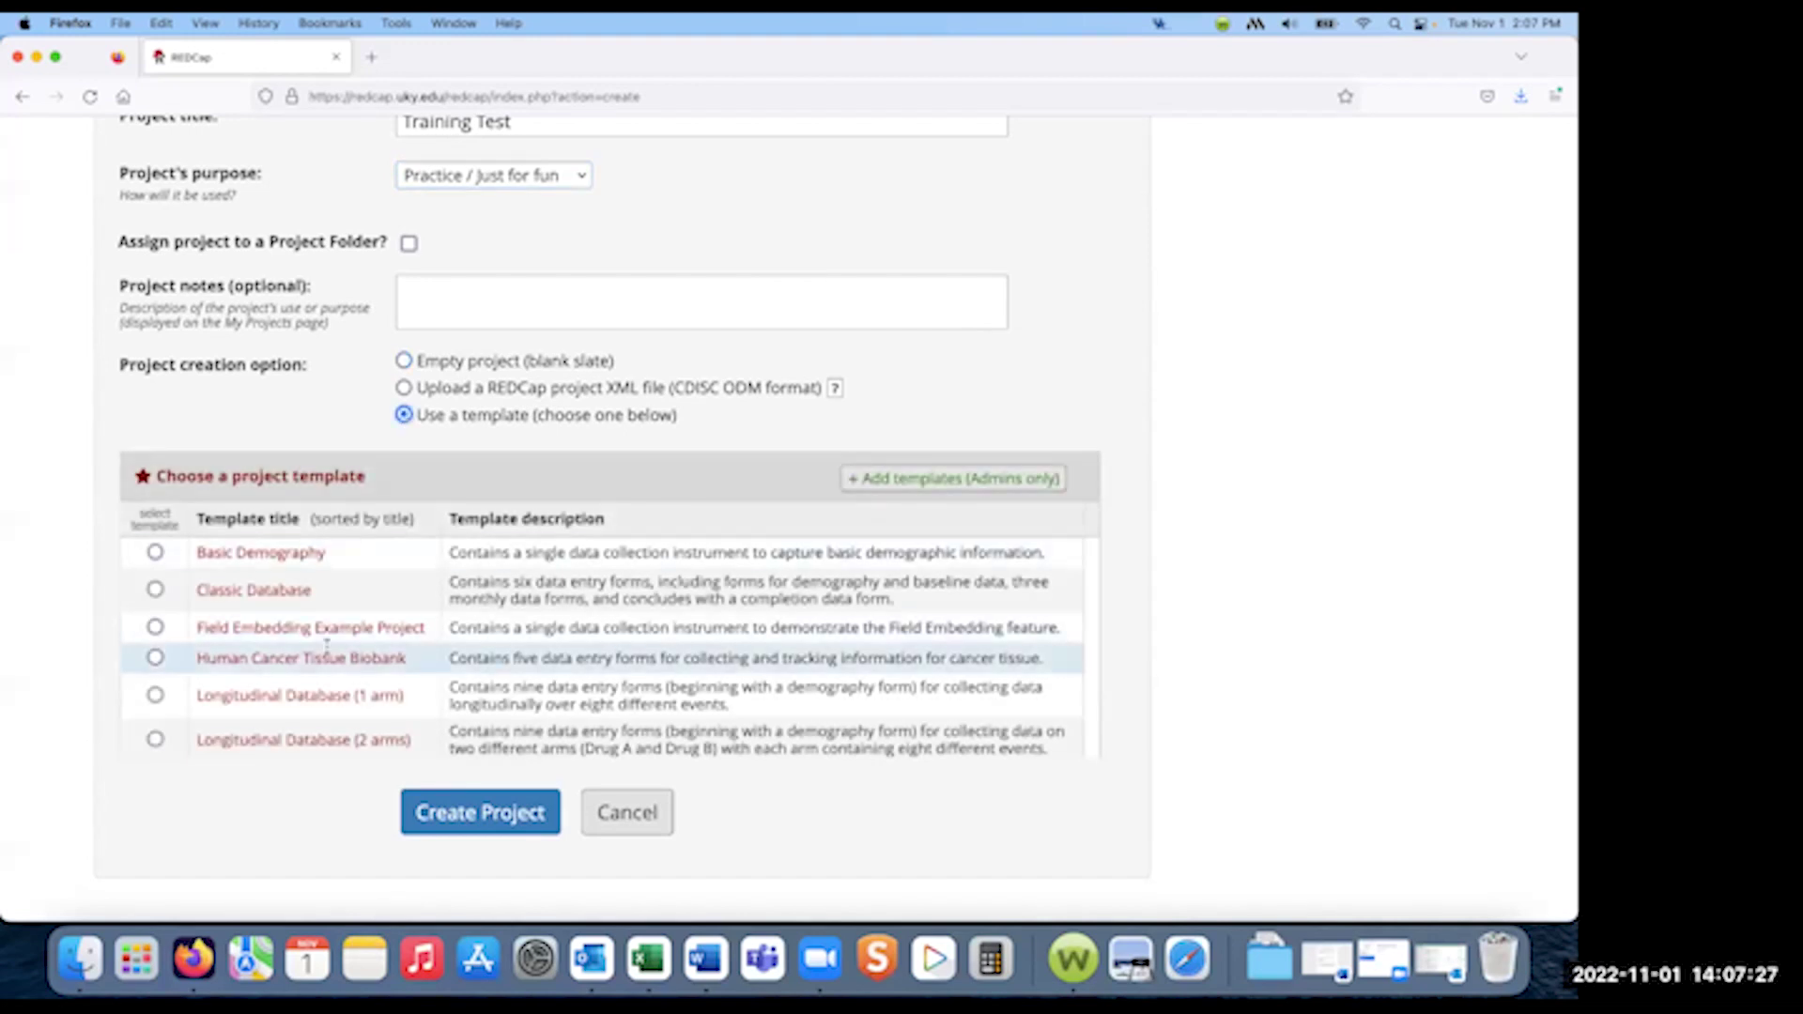
{"action": "scroll", "coordinate": [328, 647], "scroll_direction": "down", "scroll_amount": 3}
{"action": "scroll", "coordinate": [327, 657], "scroll_direction": "down", "scroll_amount": 3}
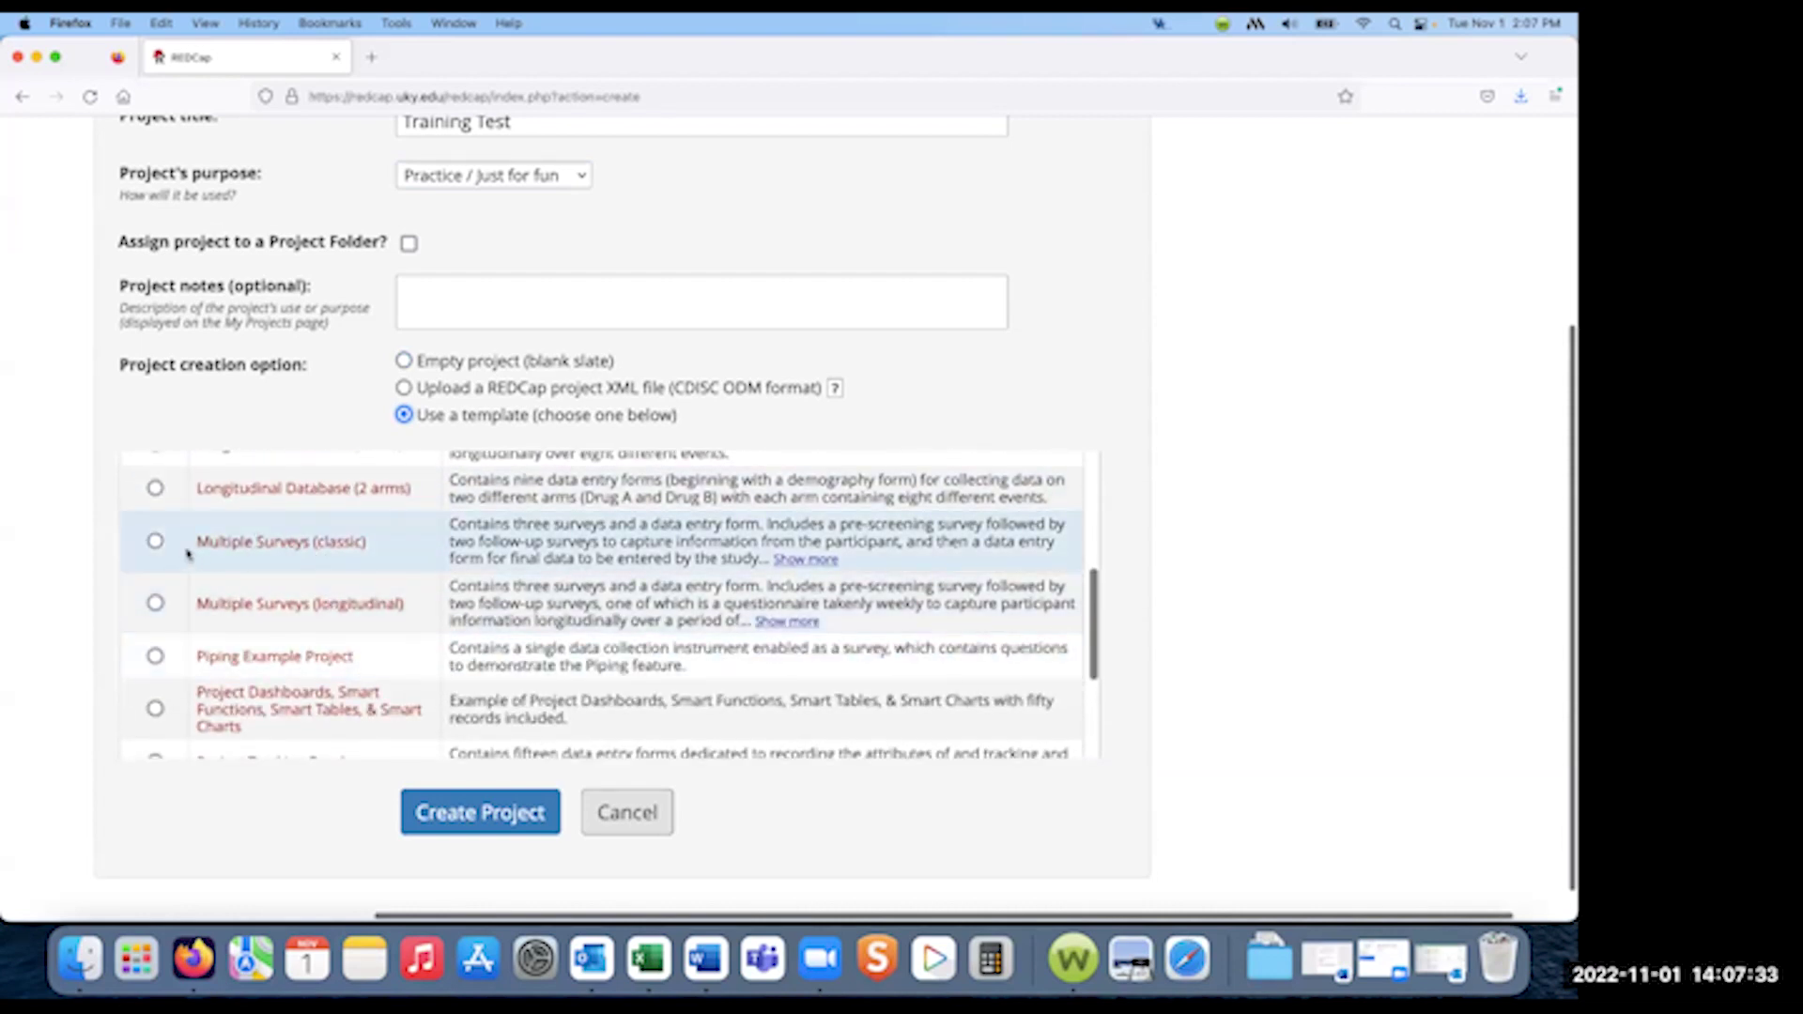
{"action": "left_click", "coordinate": [155, 542]}
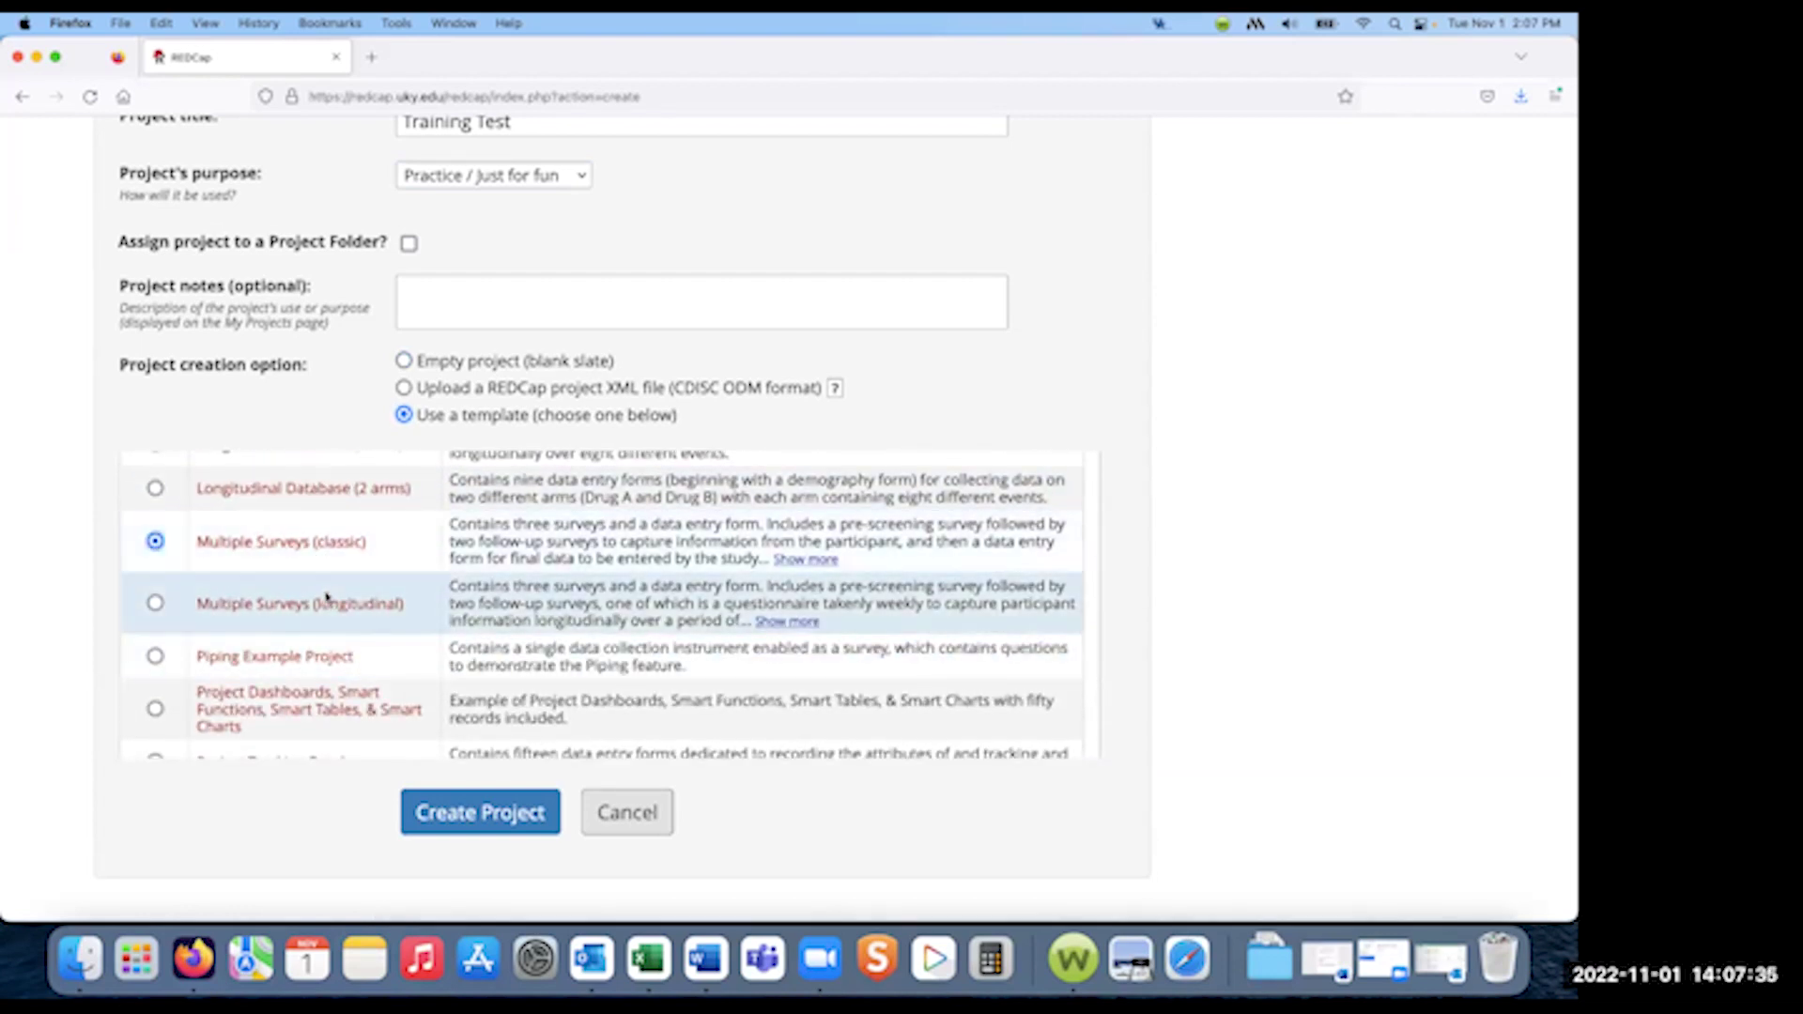
{"action": "left_click", "coordinate": [480, 813]}
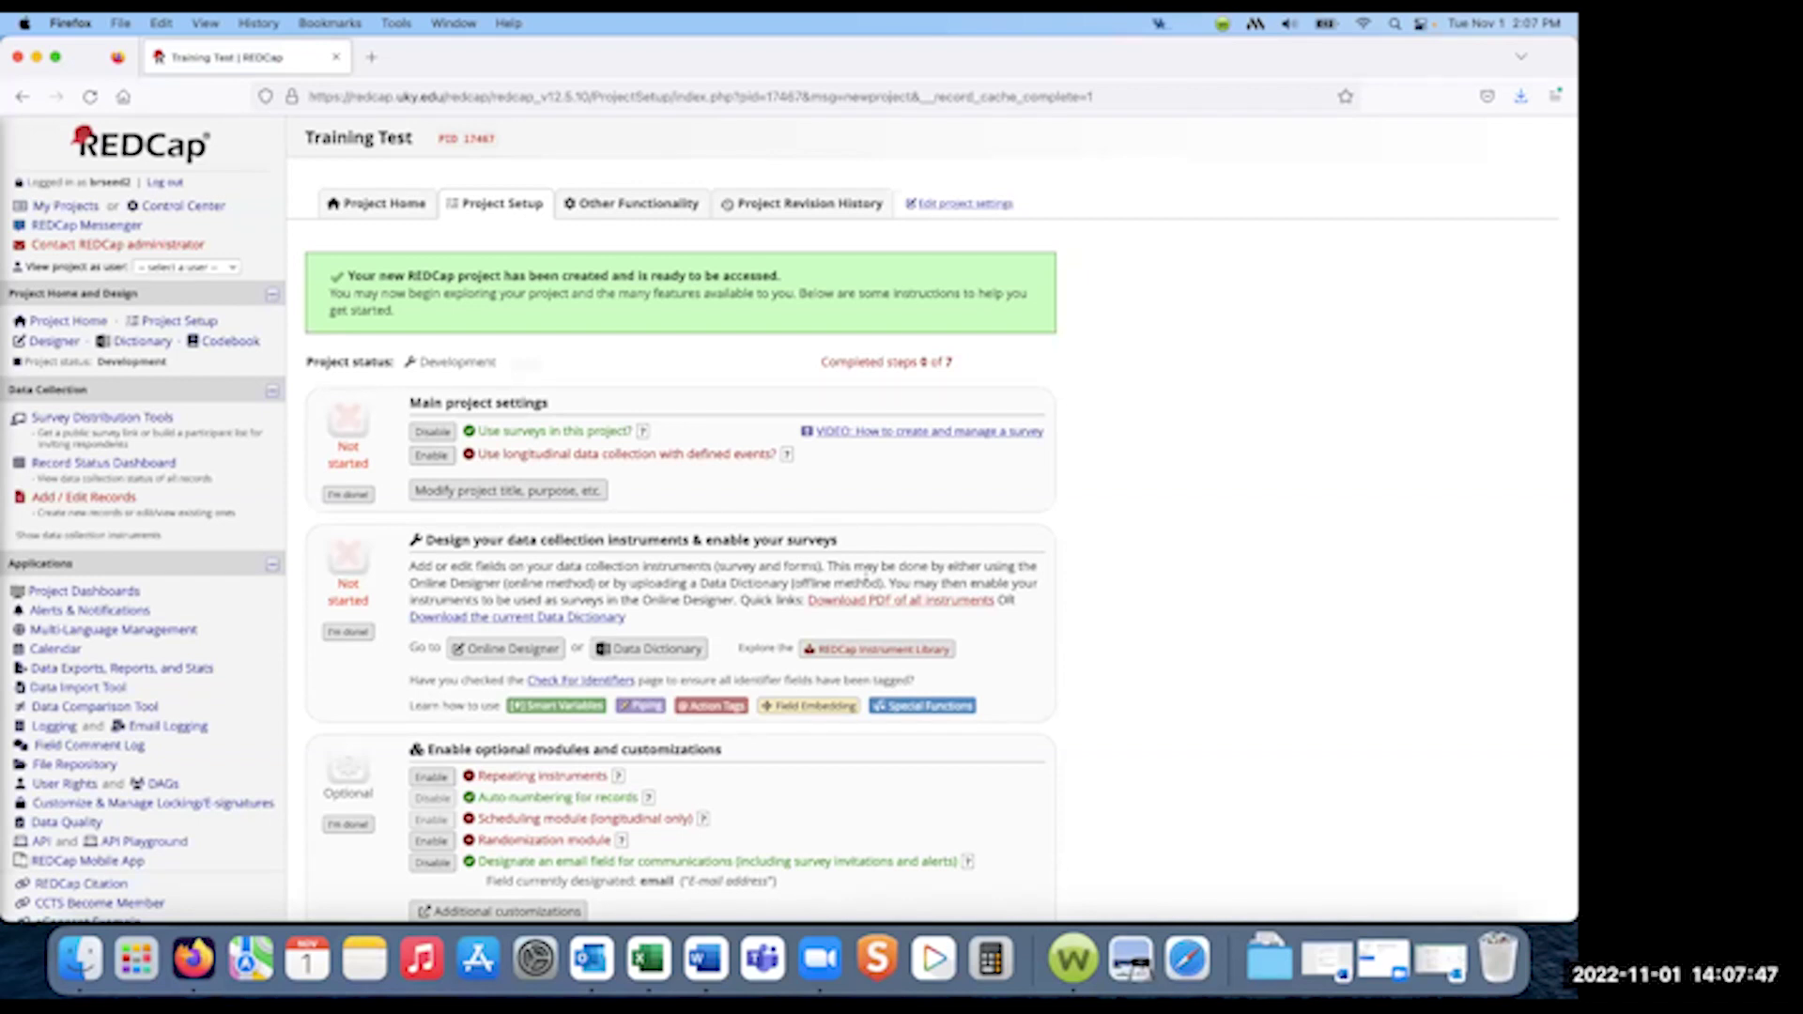
- Go to the Online Designer from the Training Test Project Setup page
{"action": "scroll", "coordinate": [440, 582], "scroll_direction": "down", "scroll_amount": 3}
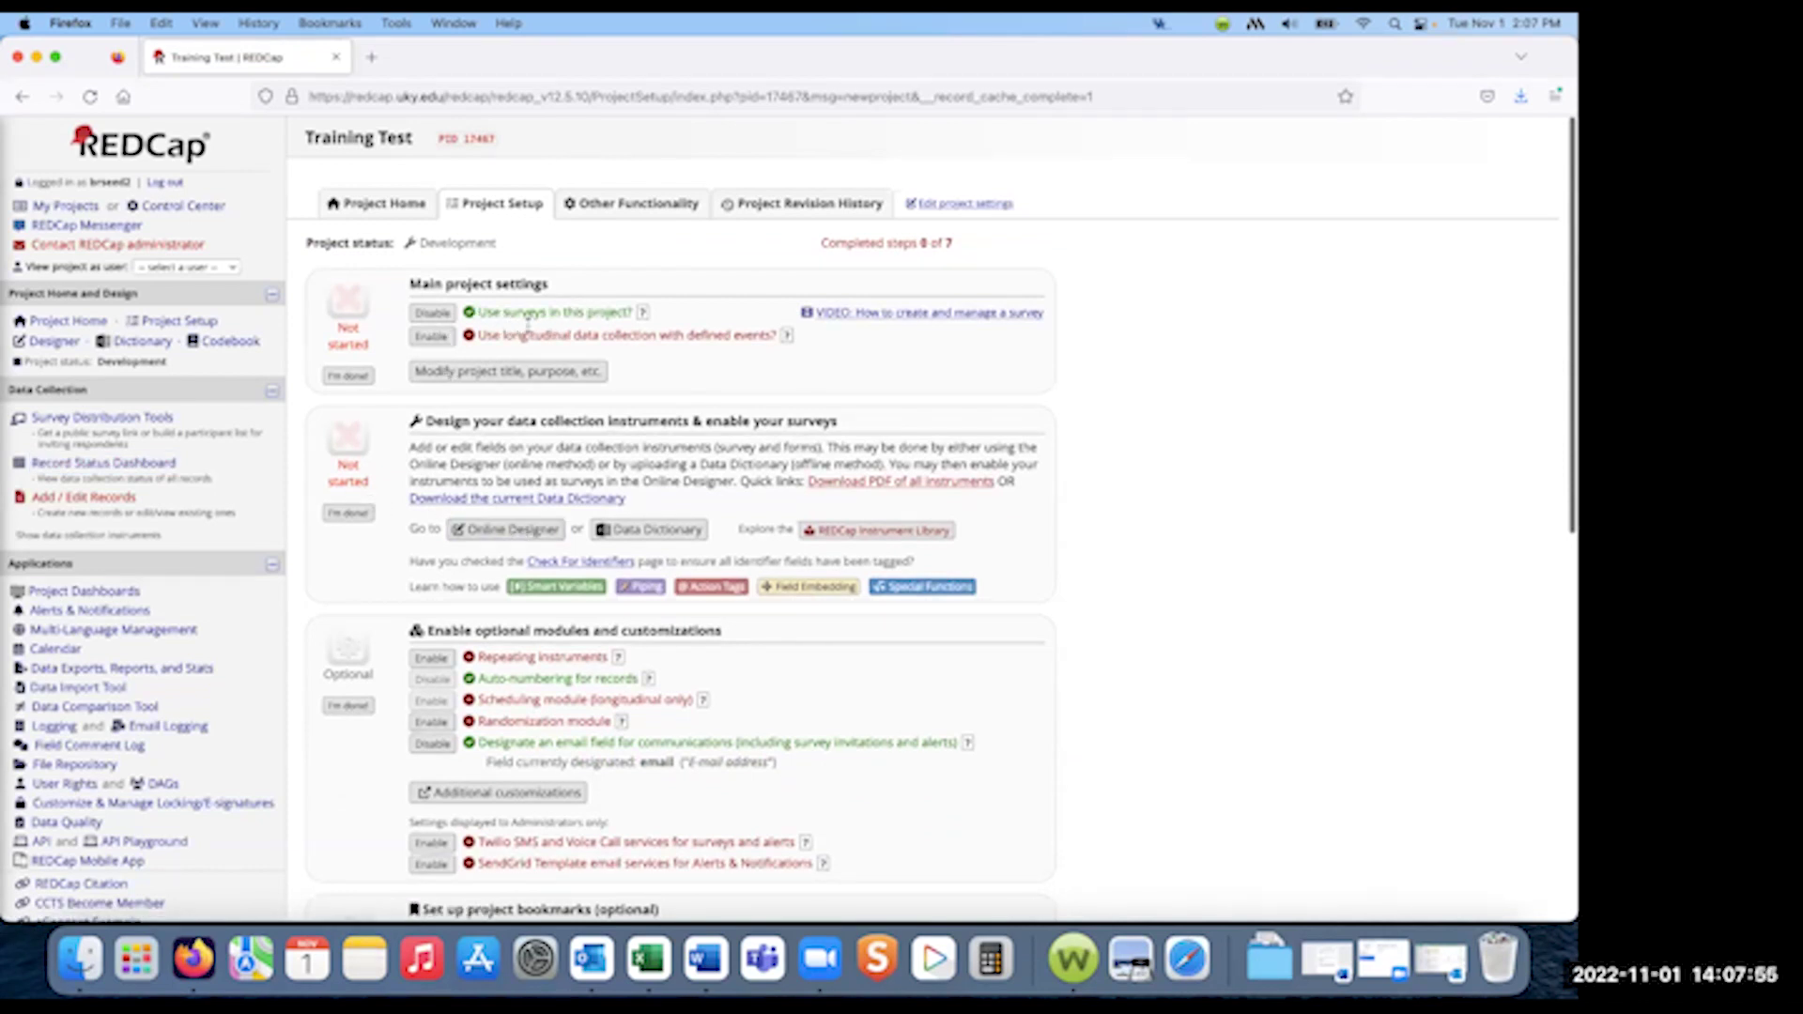
{"action": "left_click", "coordinate": [504, 532]}
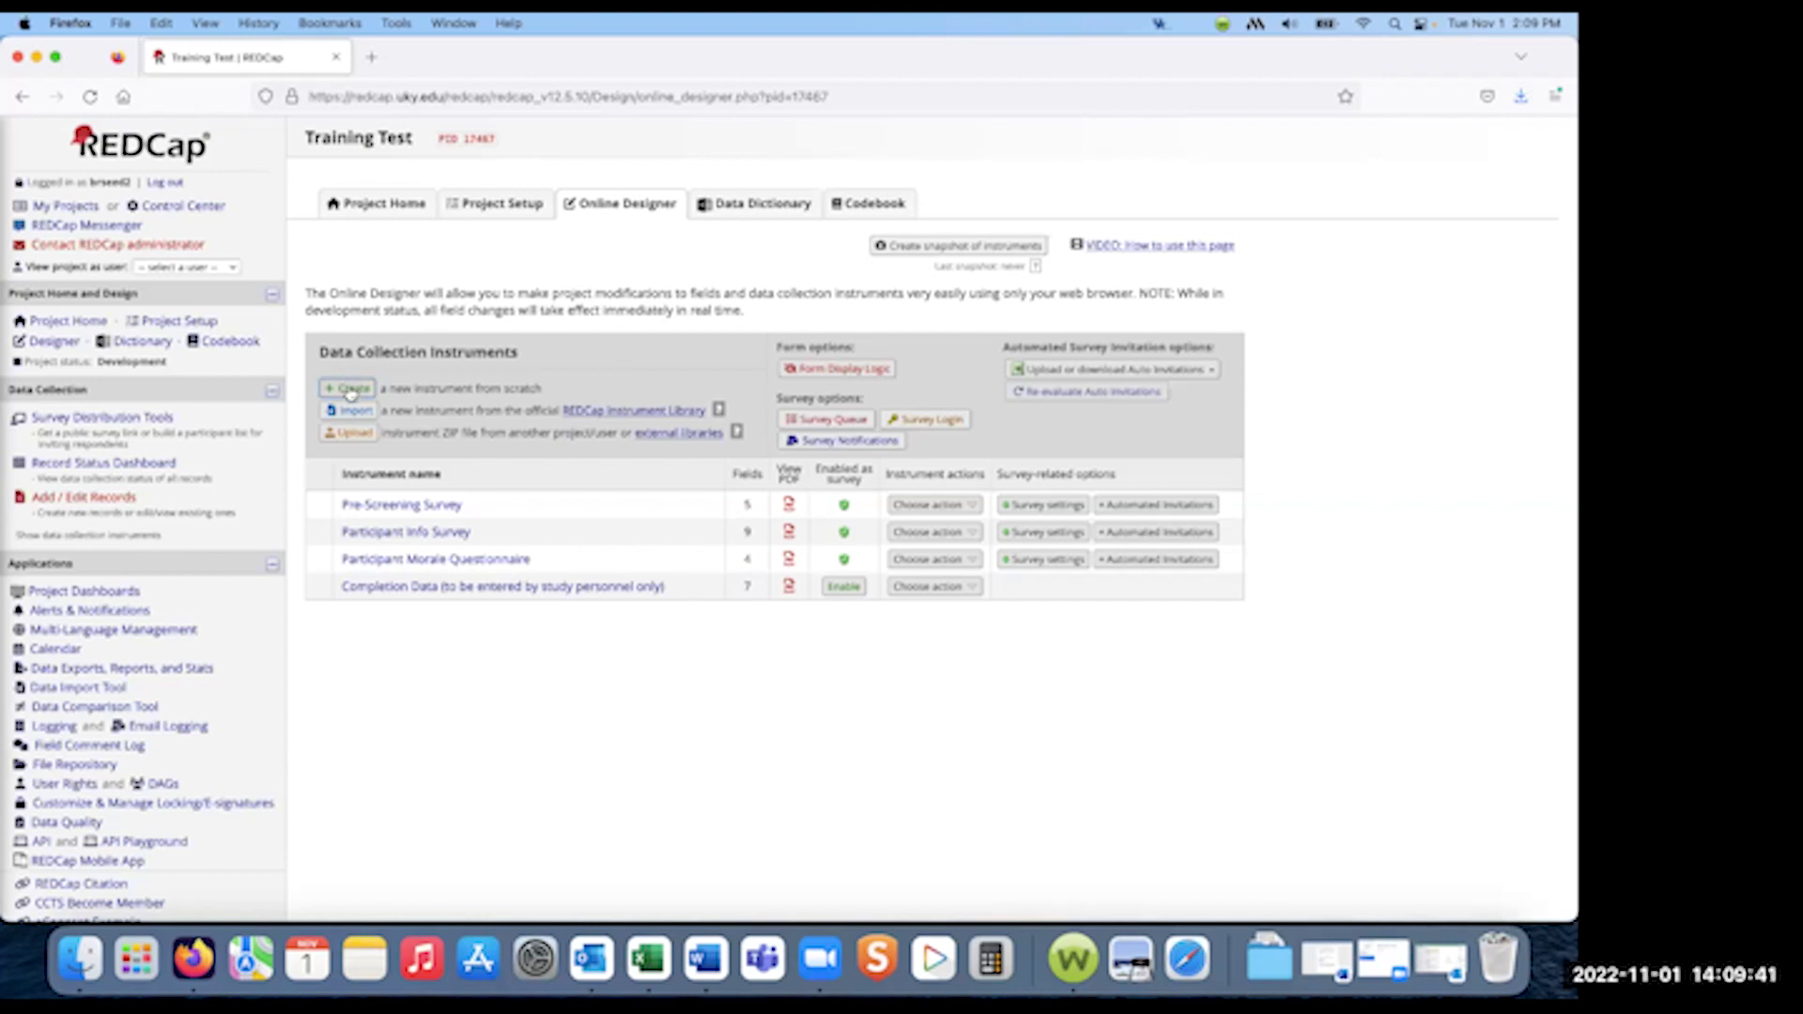
- Create an 'eConsent' instrument after Pre-Screening Survey and drag it to the top
{"action": "left_click", "coordinate": [350, 392]}
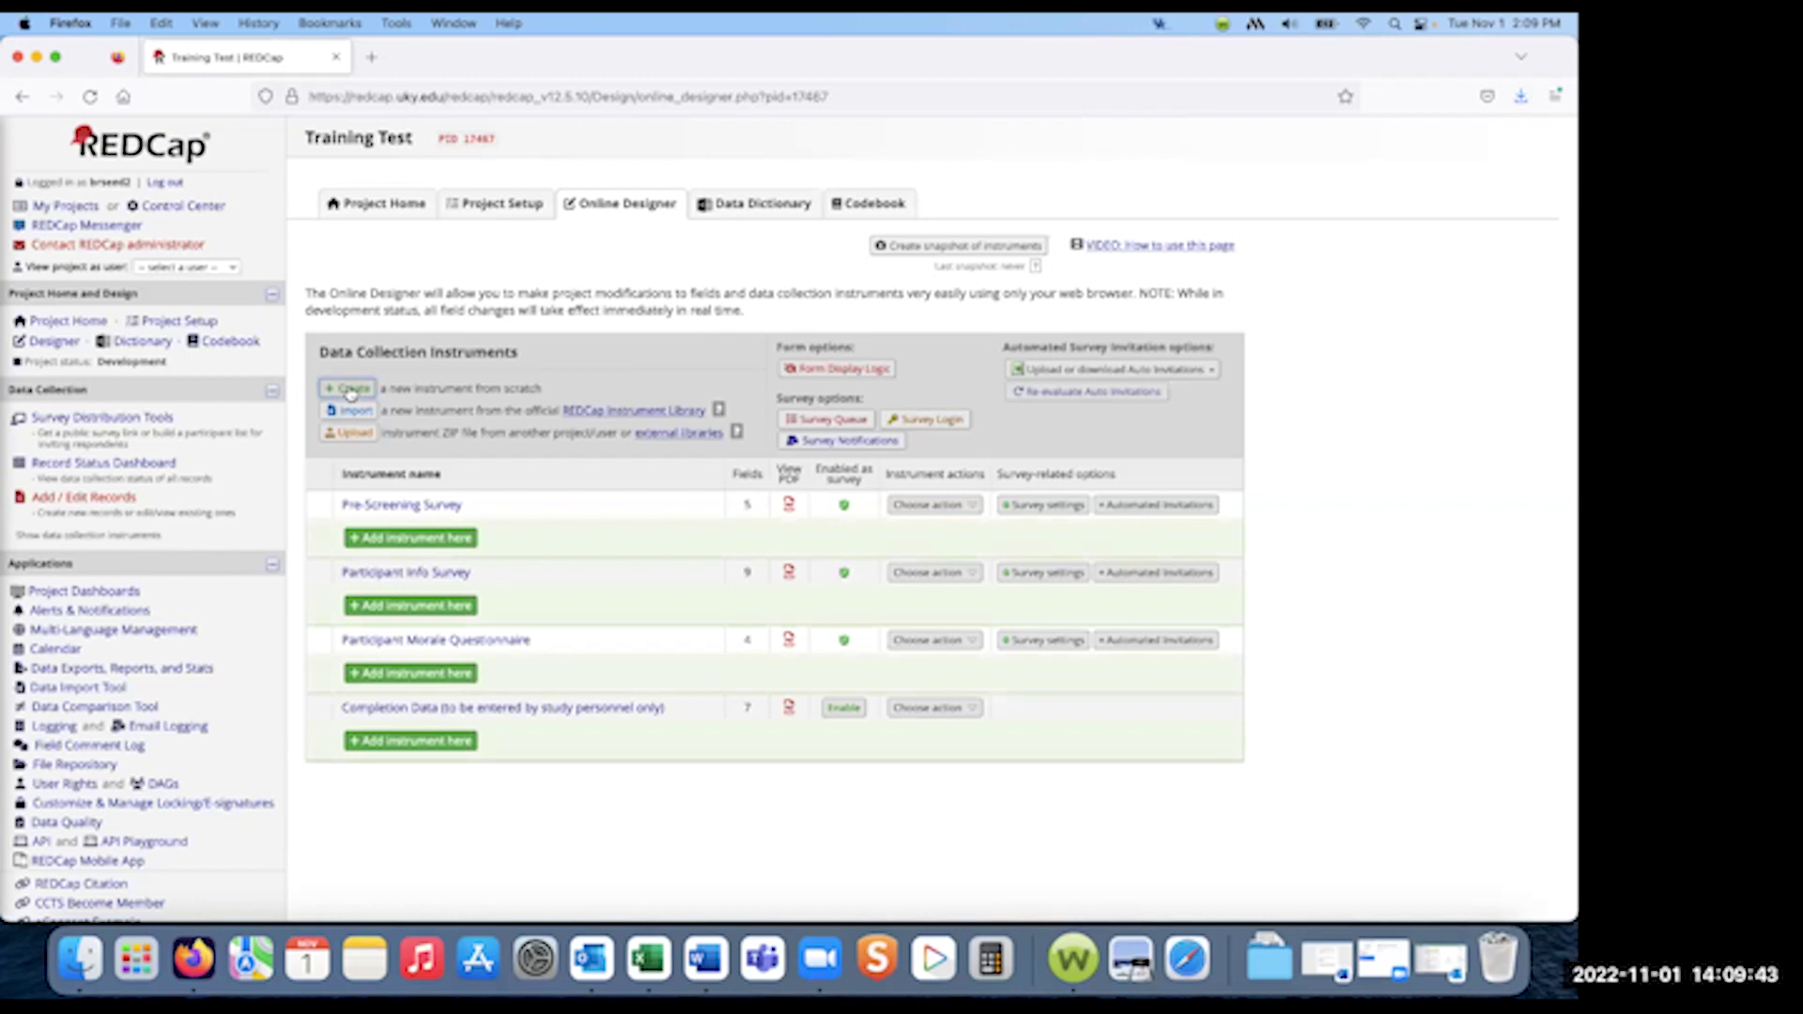
{"action": "left_click", "coordinate": [411, 537]}
{"action": "type", "text": "e"}
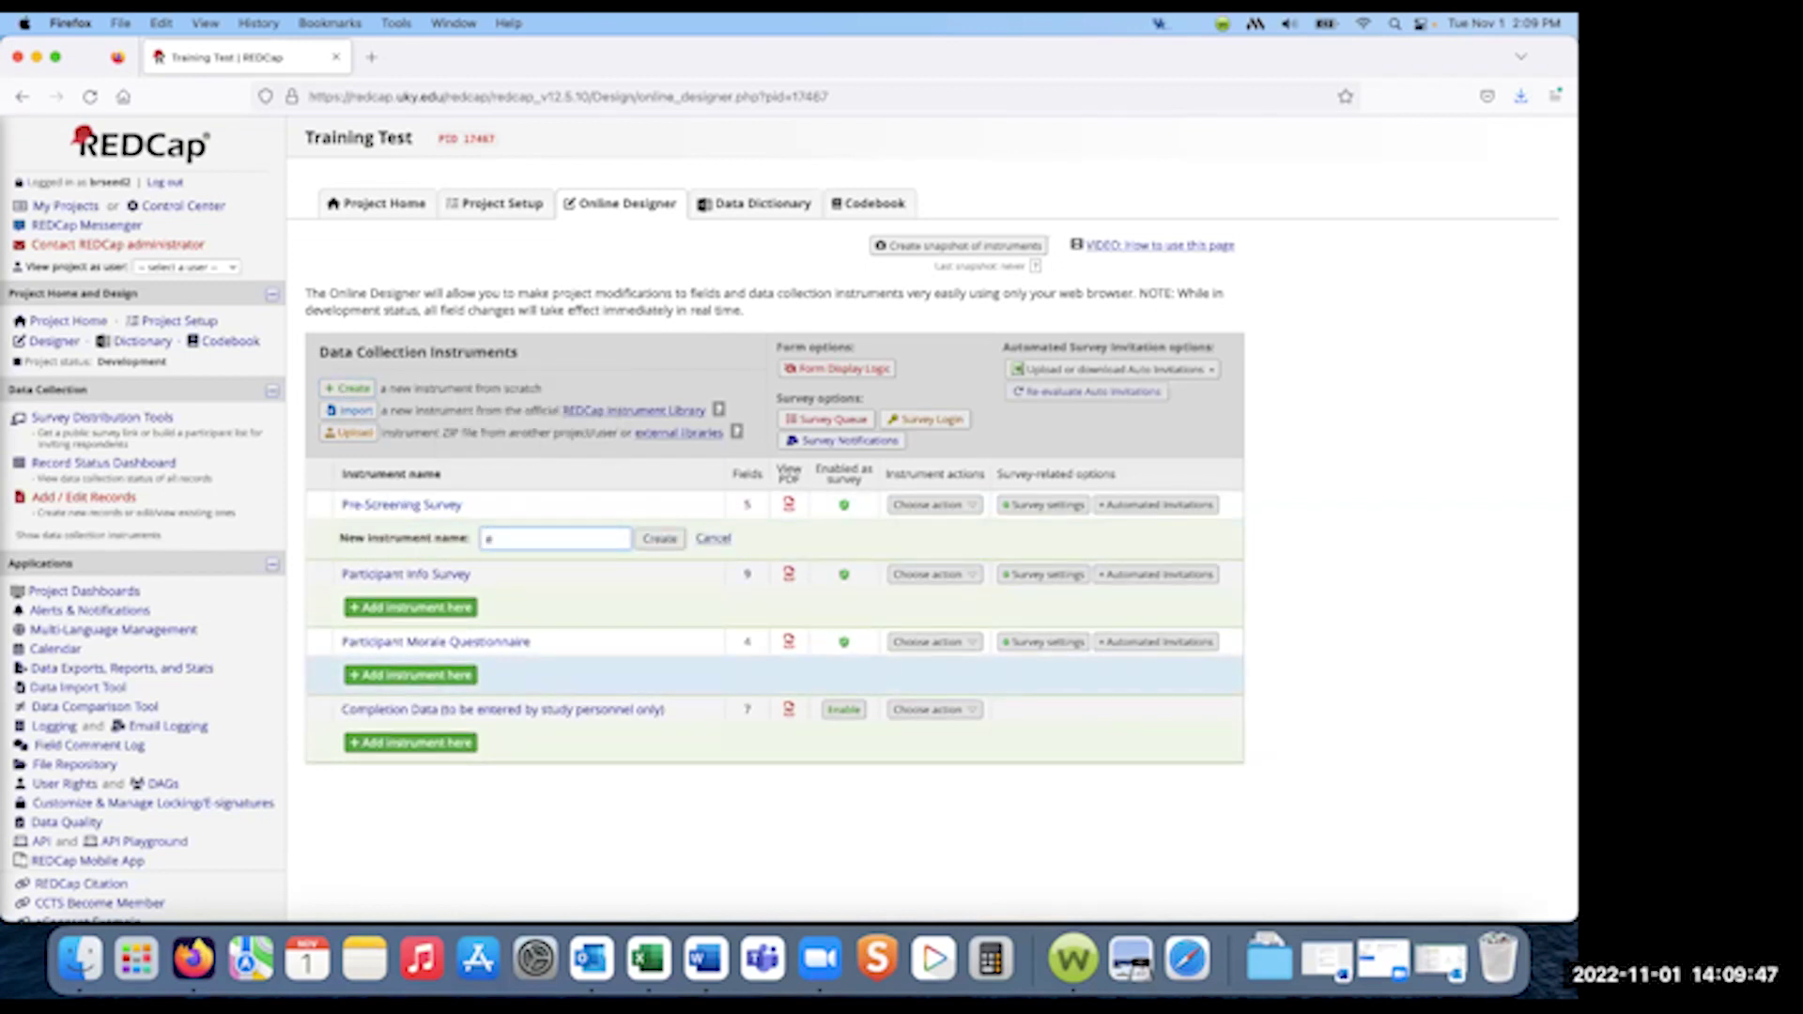
{"action": "type", "text": "Consent"}
{"action": "left_click", "coordinate": [667, 550]}
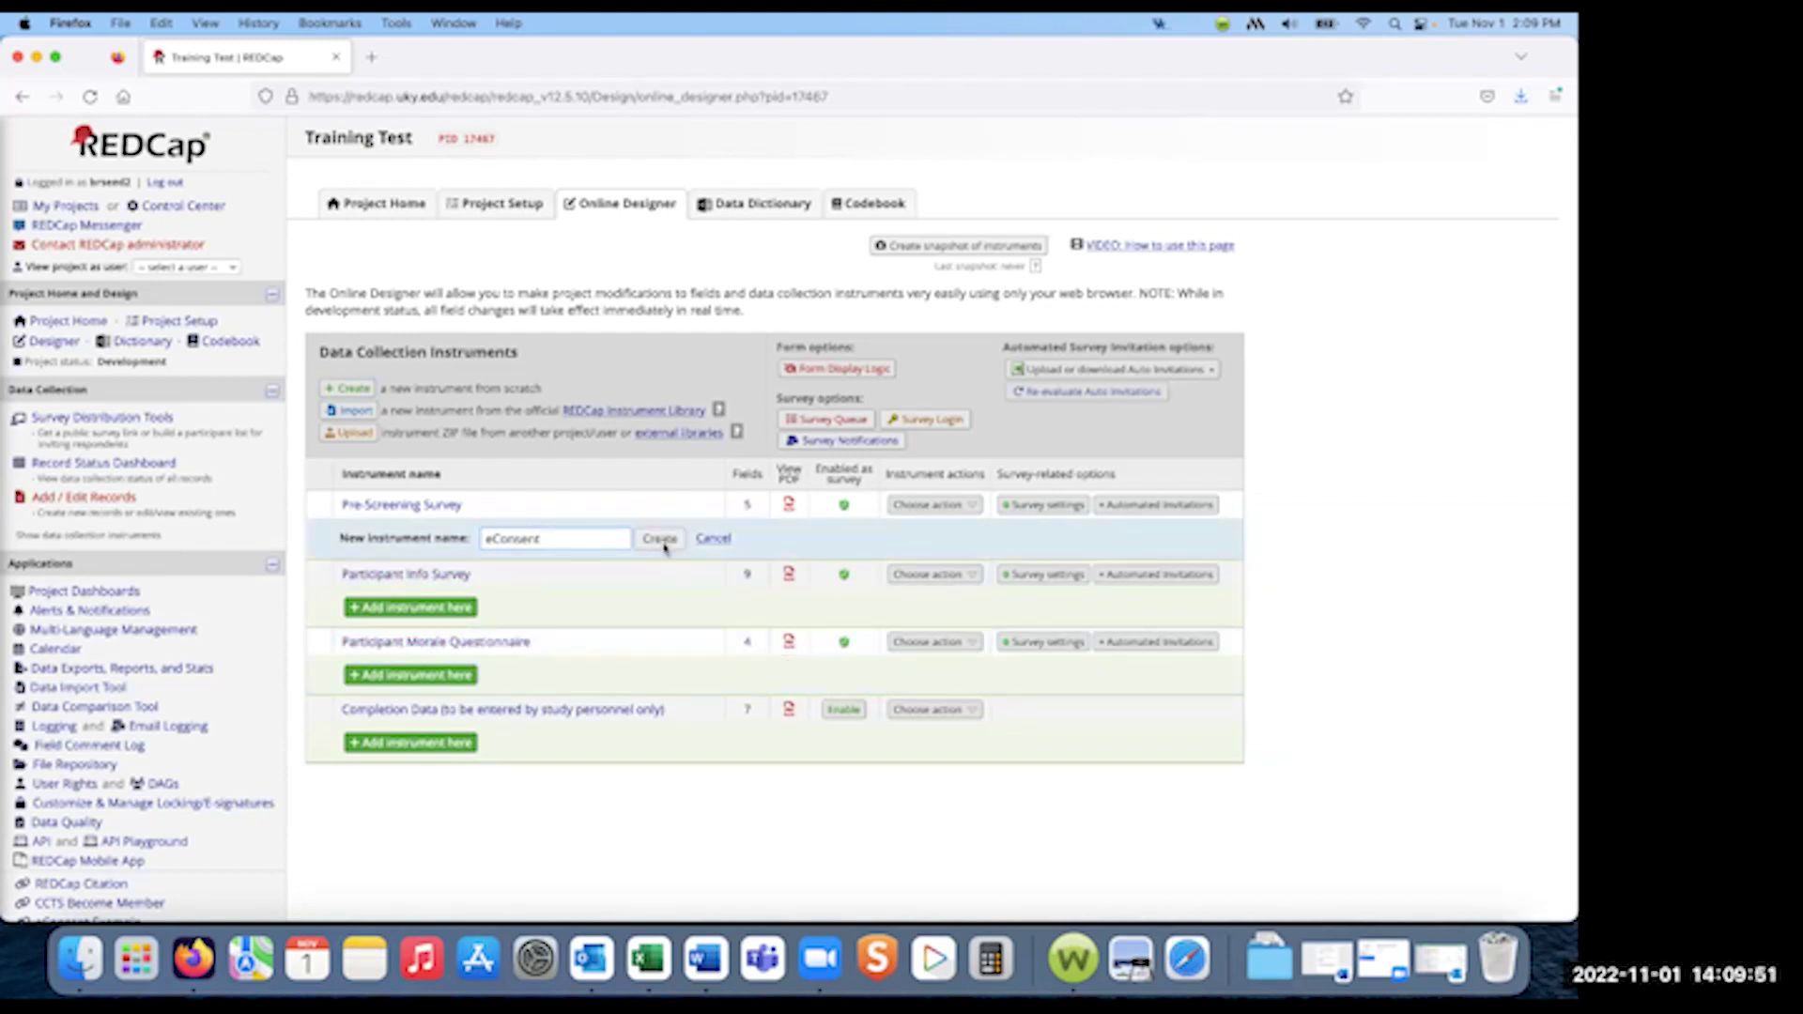
{"action": "left_click", "coordinate": [1041, 556]}
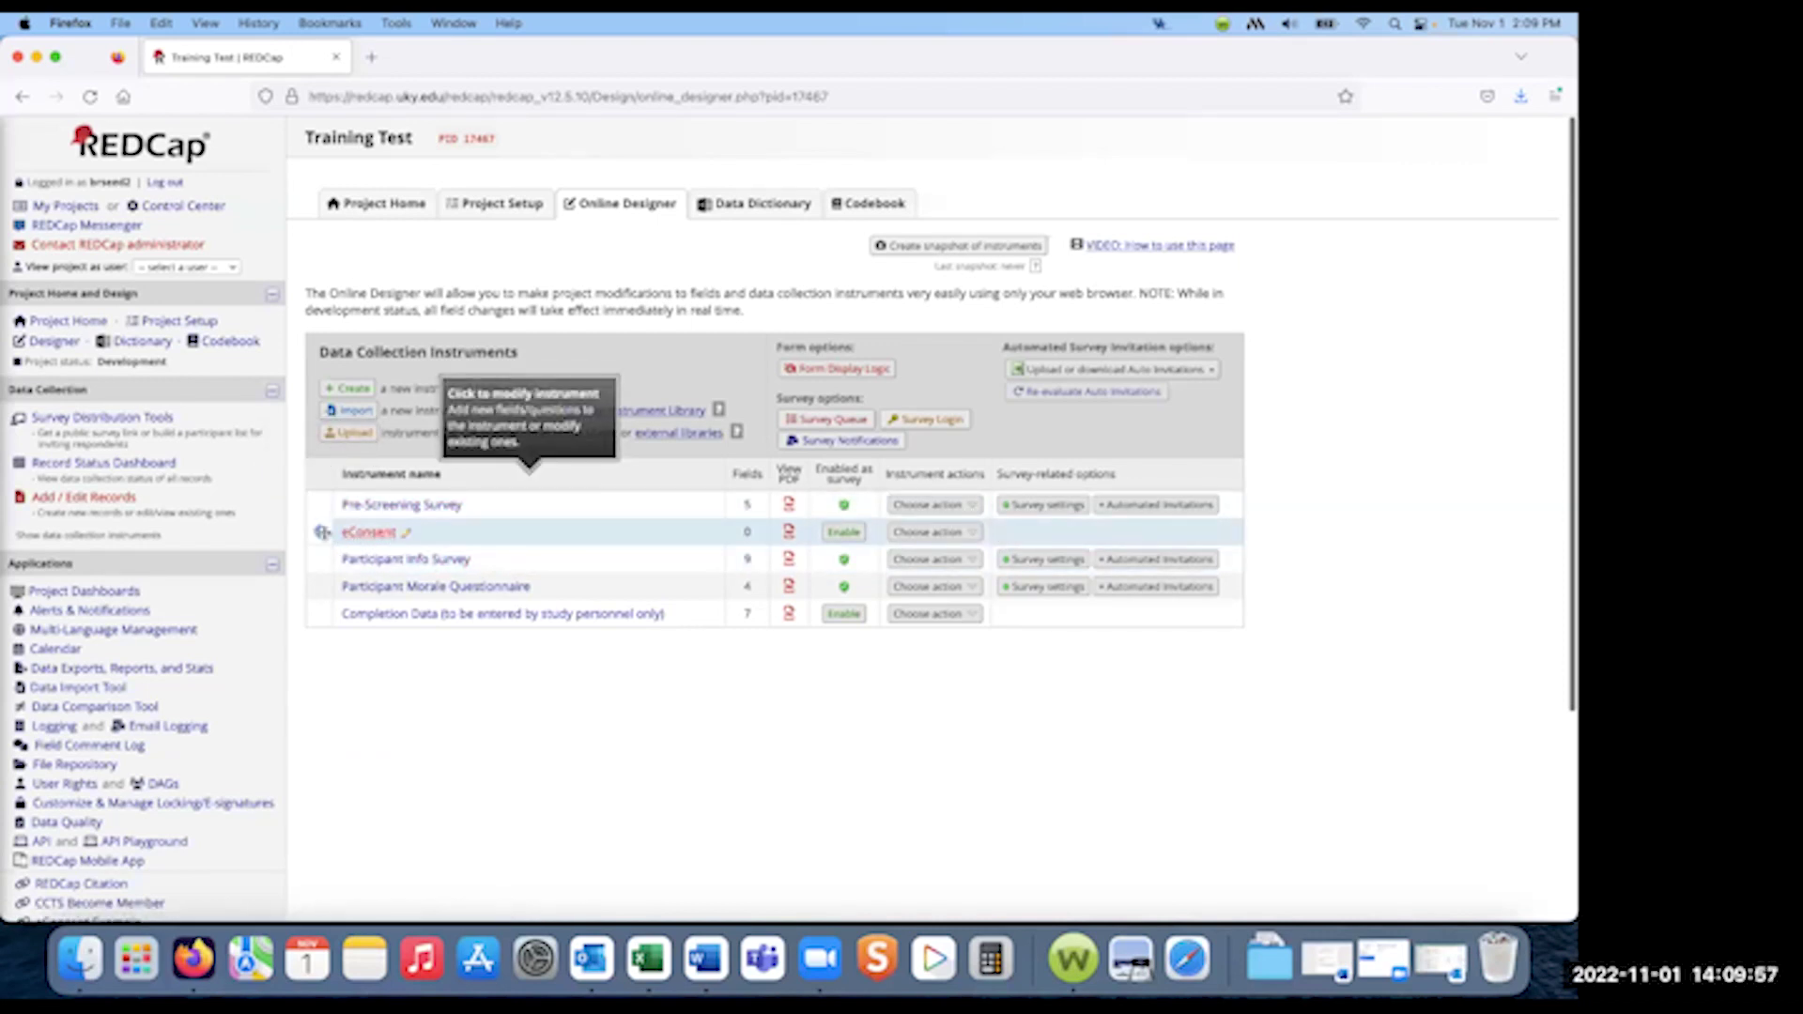
{"action": "left_click_drag", "start_coordinate": [318, 529], "coordinate": [318, 504]}
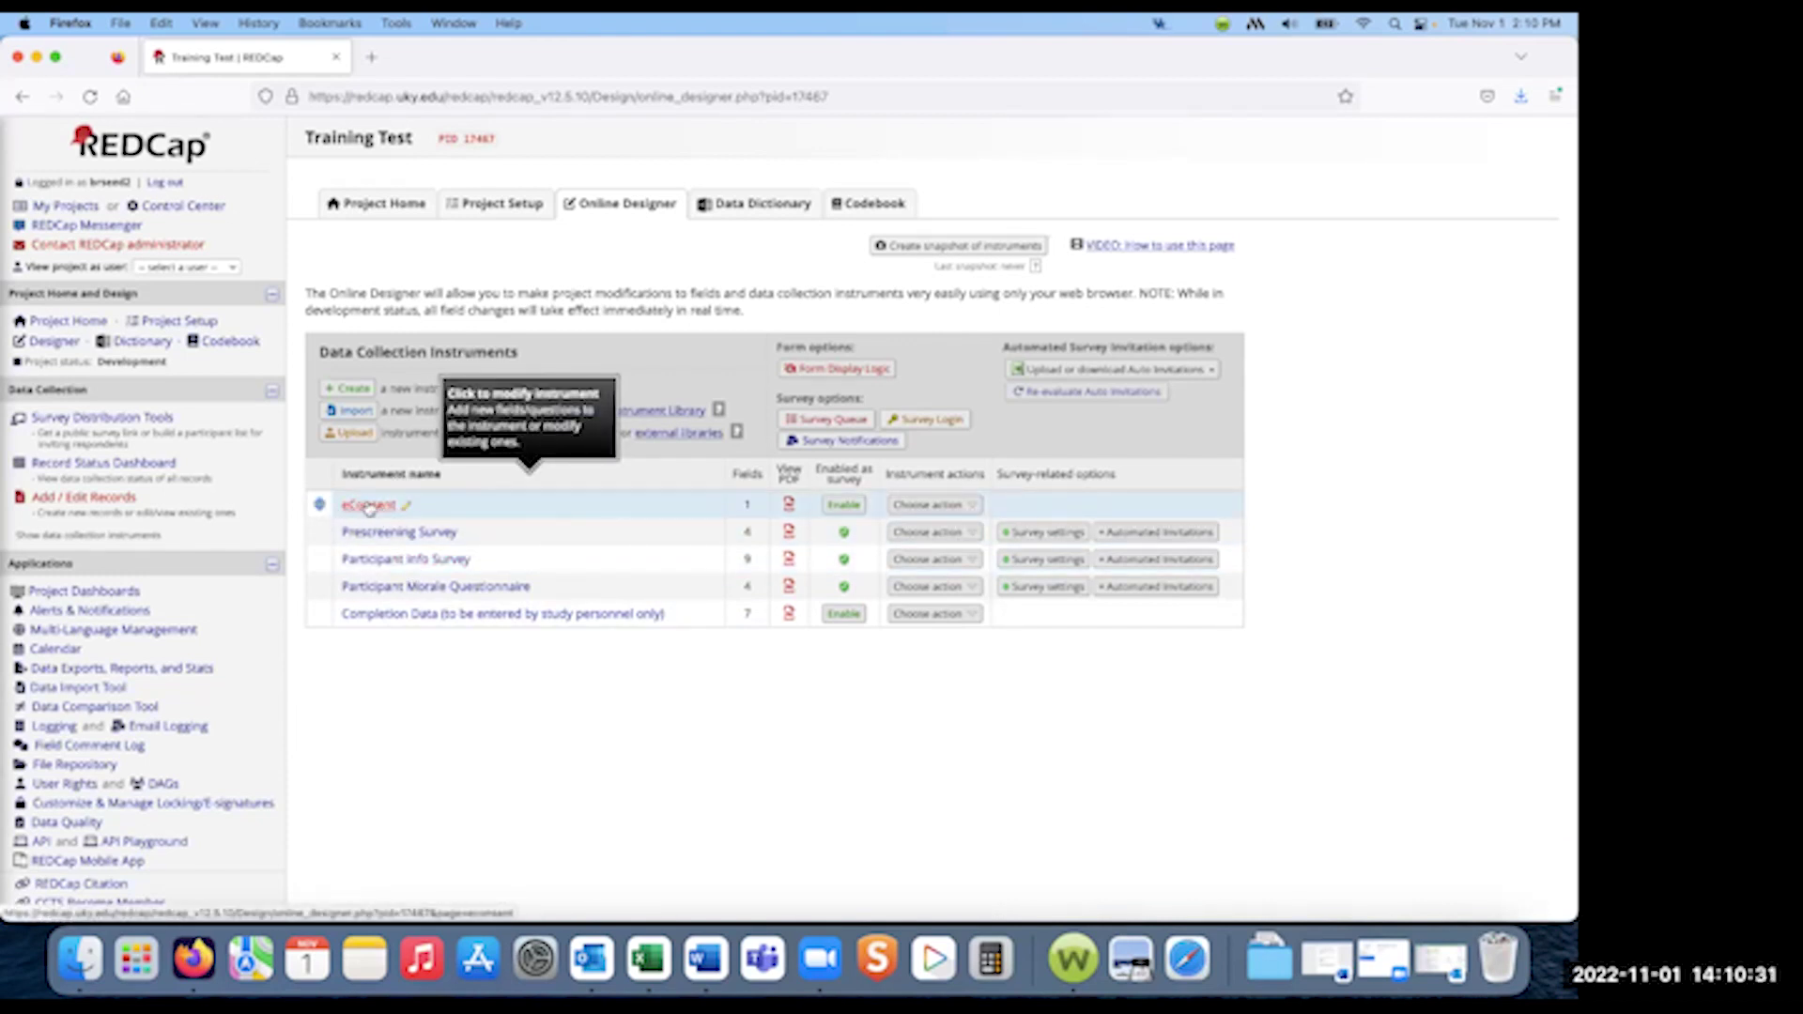
- Bring up the eConsent instrument to view its Participant ID field
{"action": "left_click", "coordinate": [372, 507]}
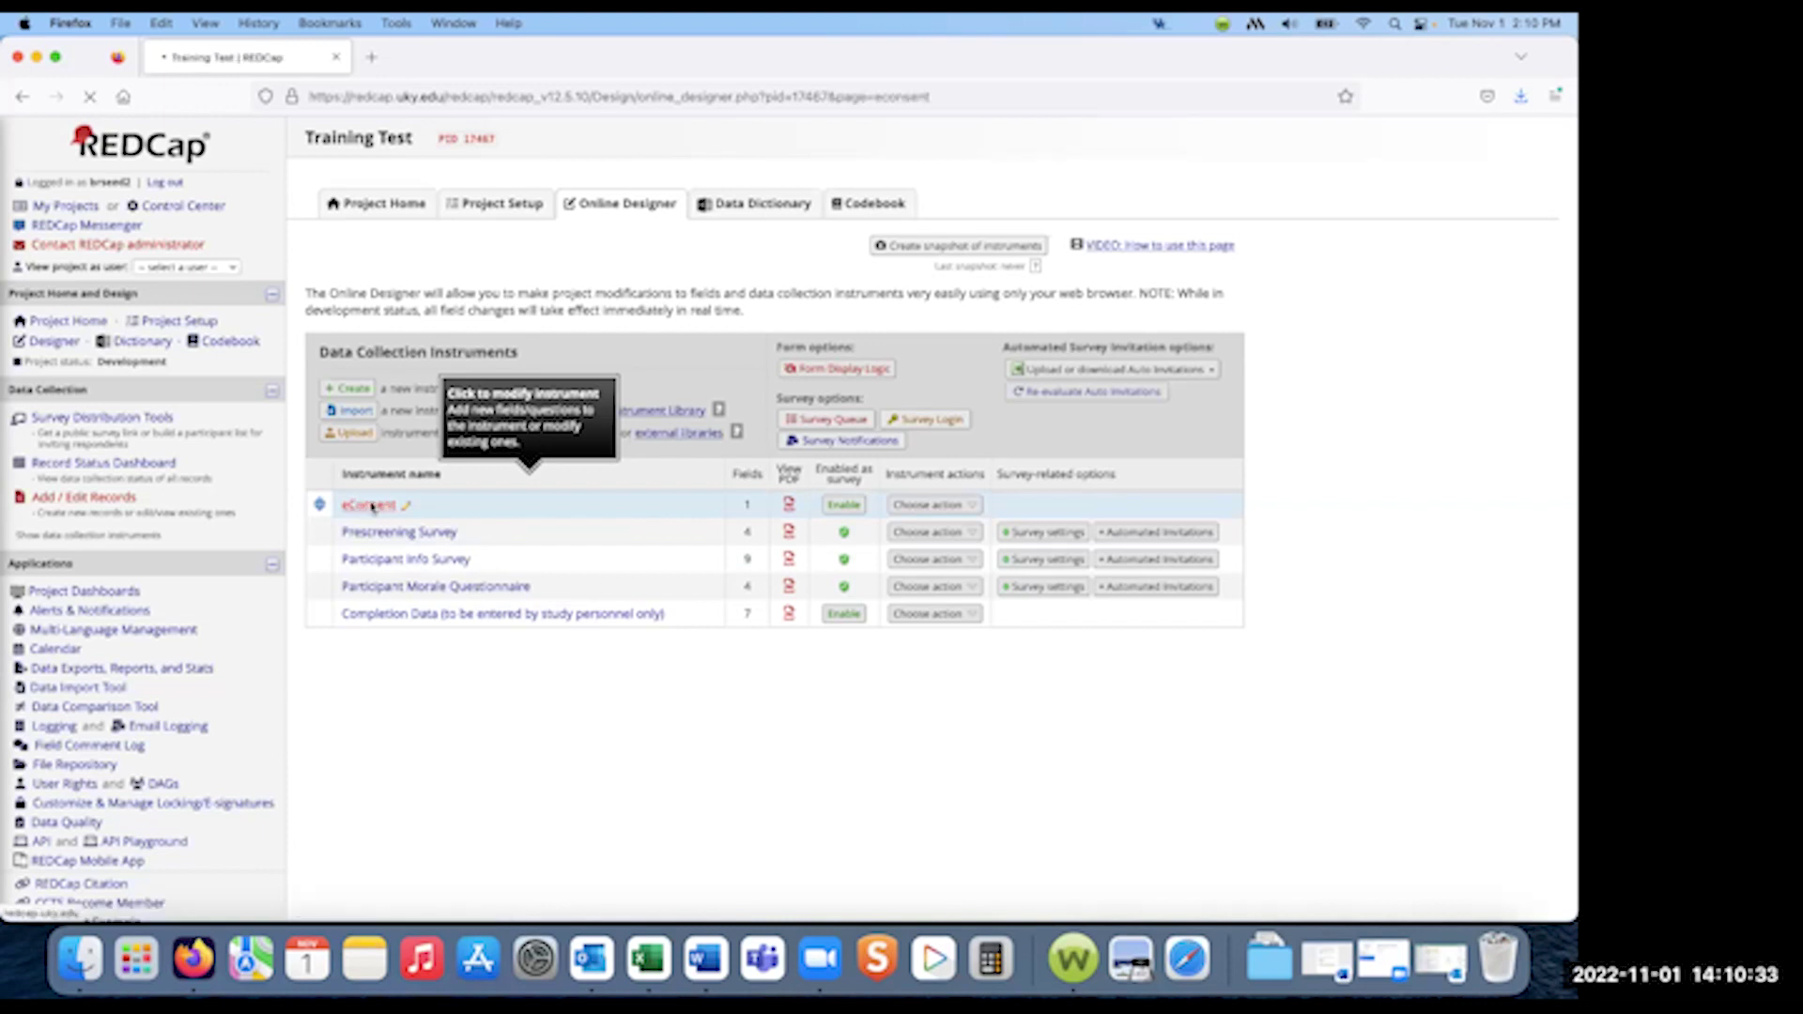
{"action": "scroll", "coordinate": [559, 637], "scroll_direction": "down", "scroll_amount": 2}
{"action": "scroll", "coordinate": [558, 638], "scroll_direction": "down", "scroll_amount": 1}
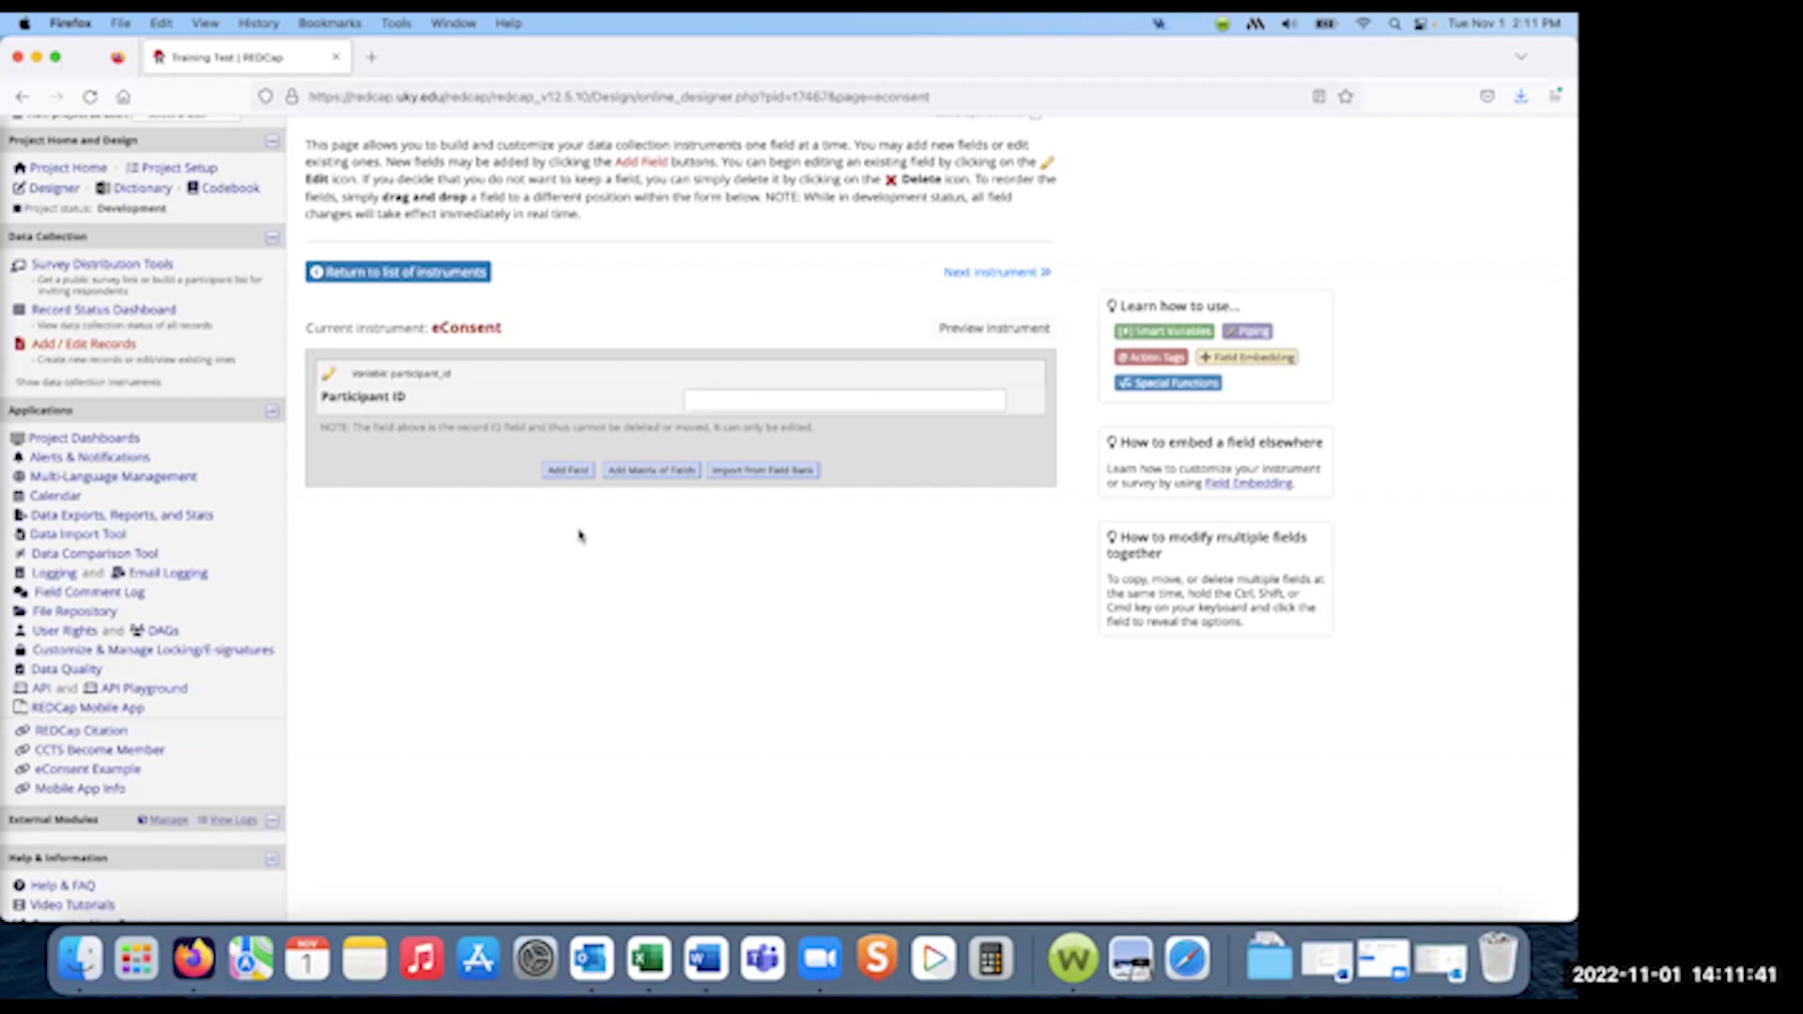
- Add a required, identifier 'First Name' text box field with variable f_name
{"action": "left_click", "coordinate": [568, 470]}
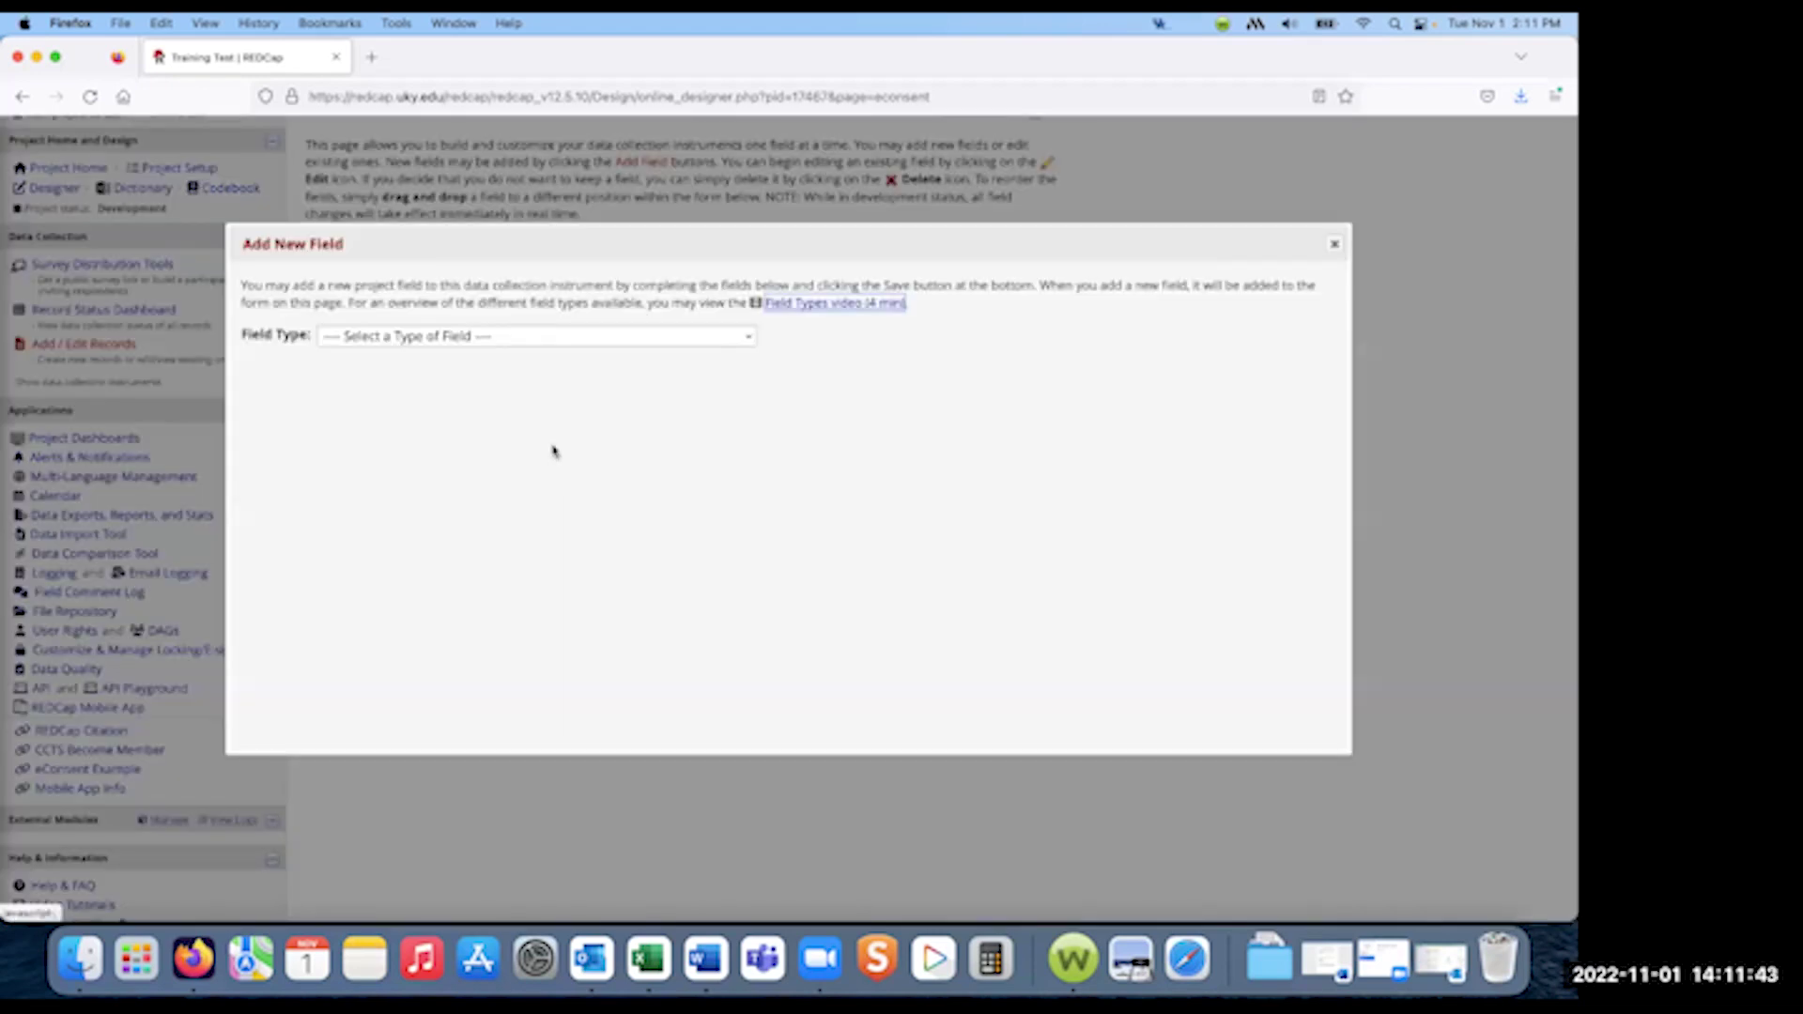
{"action": "left_click", "coordinate": [549, 338]}
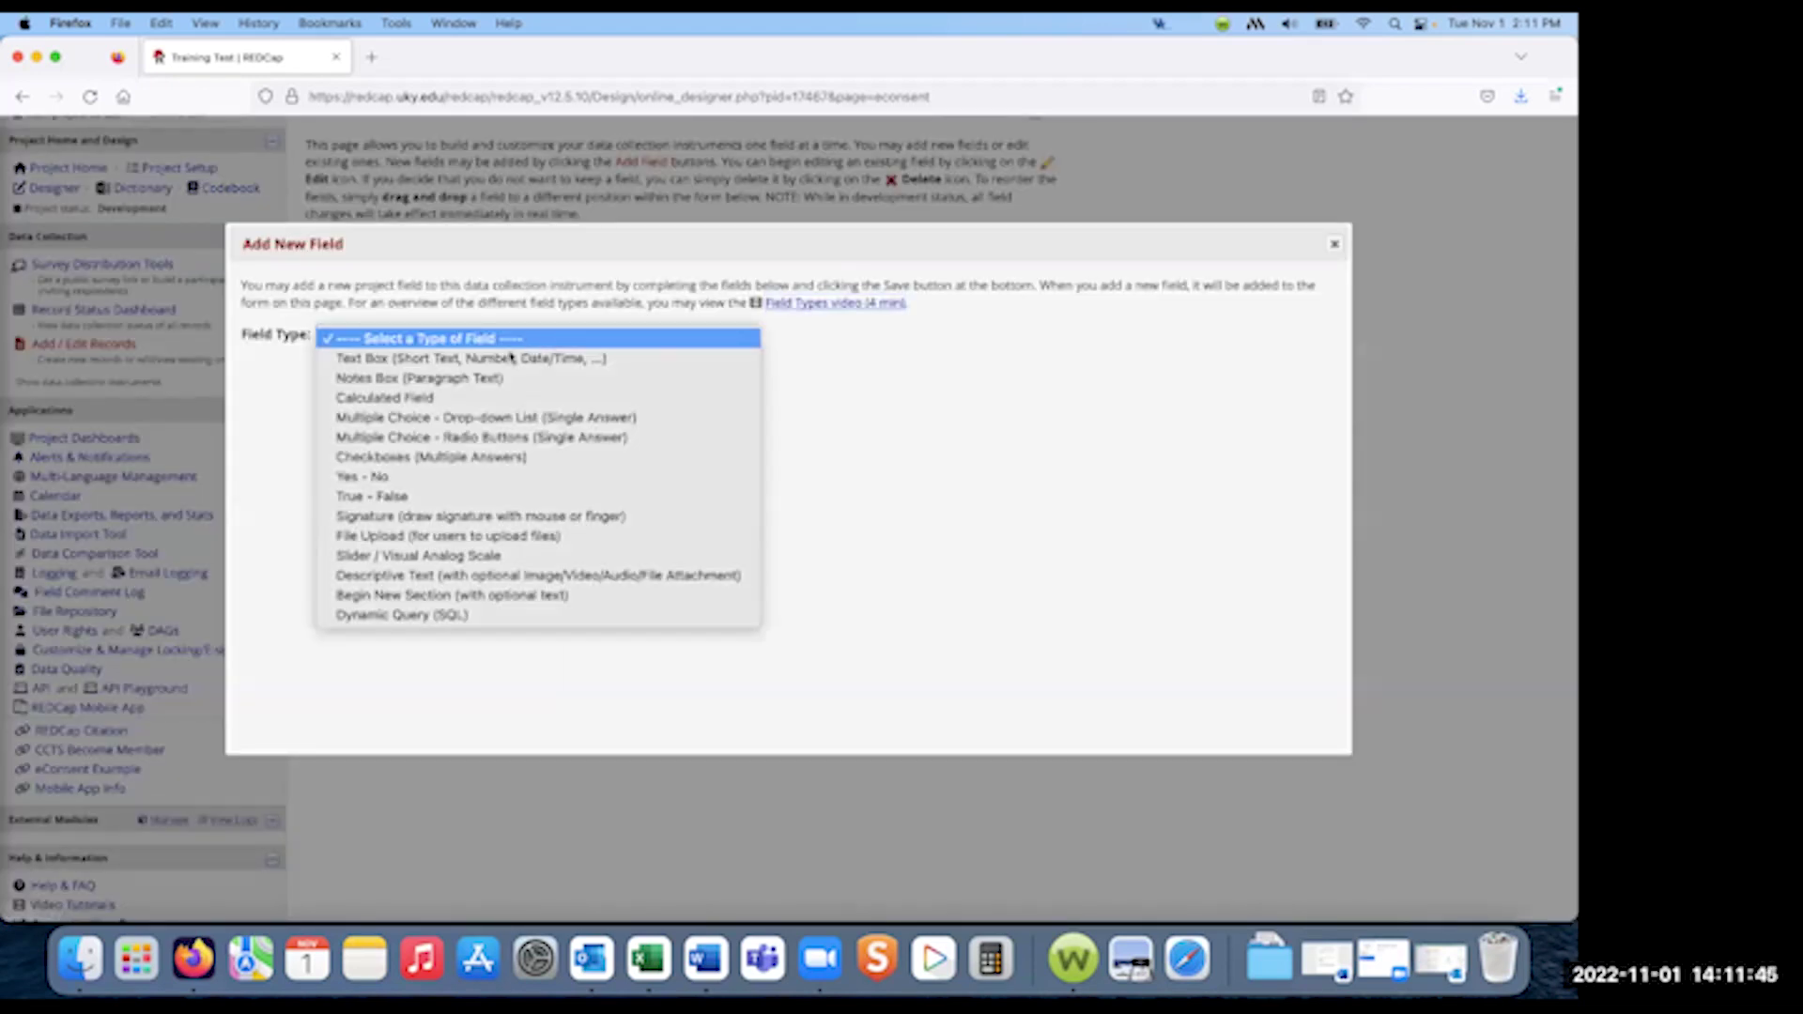
{"action": "left_click", "coordinate": [500, 361]}
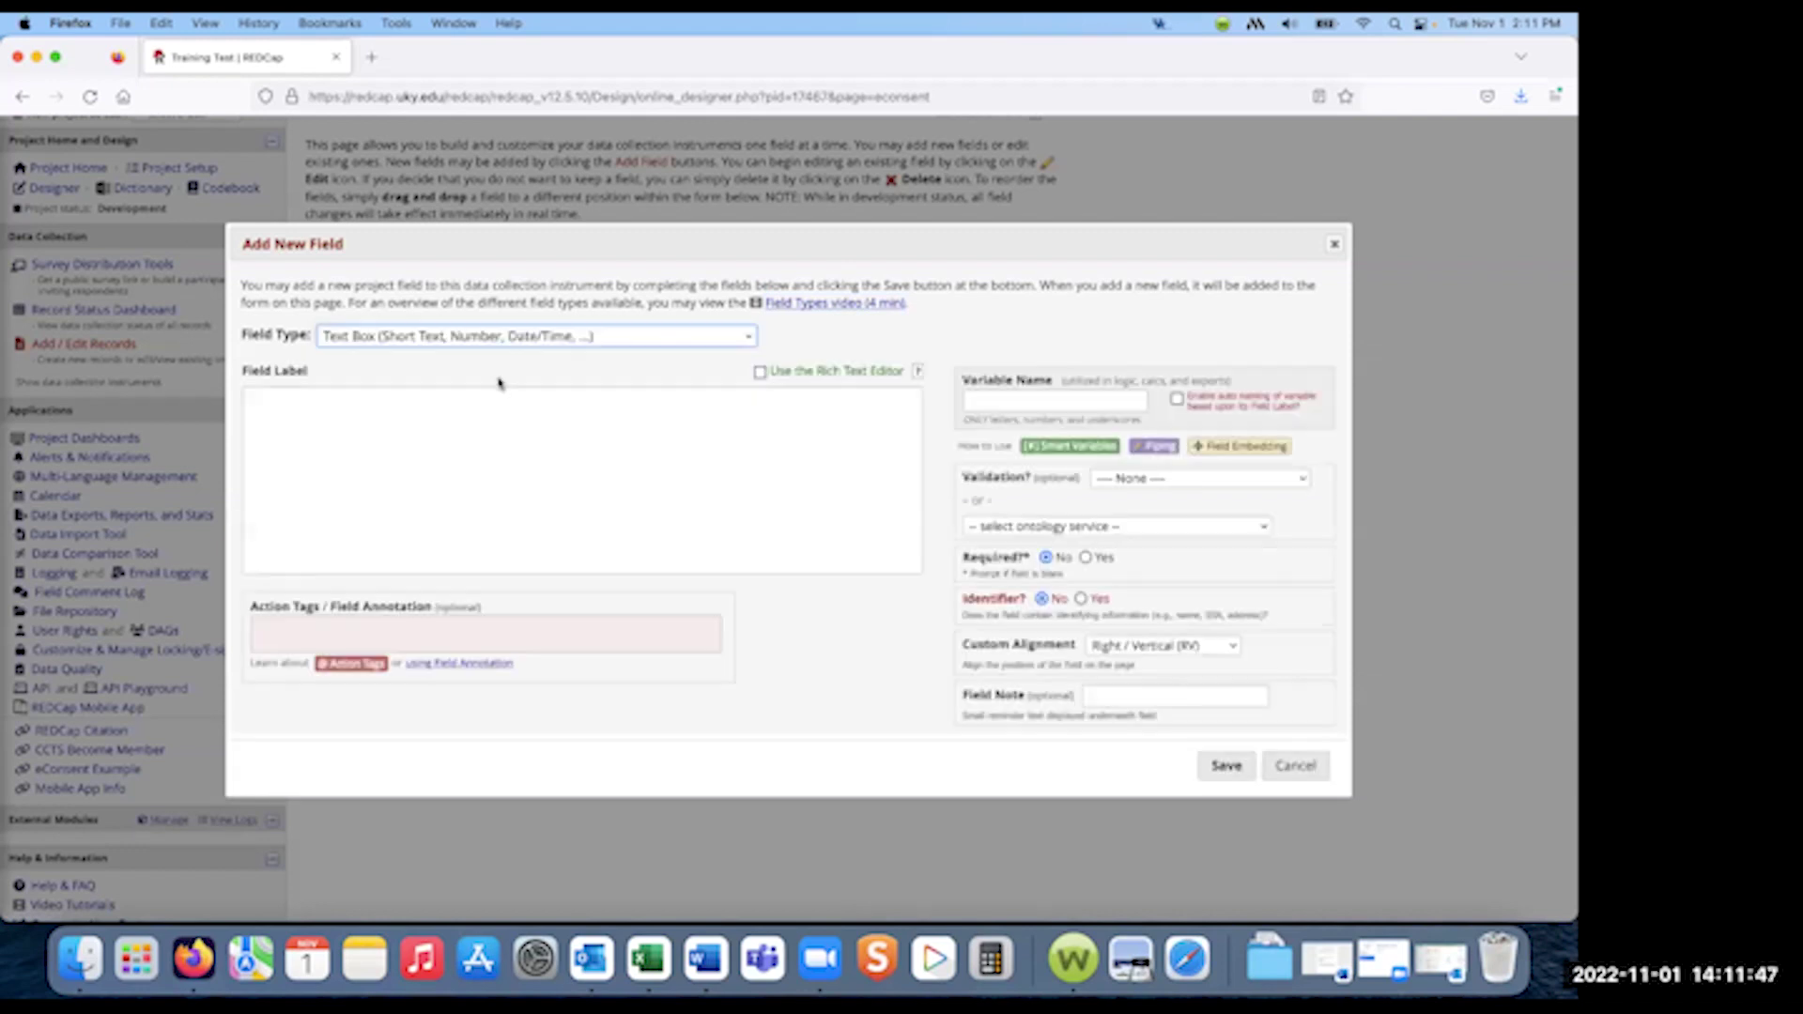
{"action": "type", "text": "First Name"}
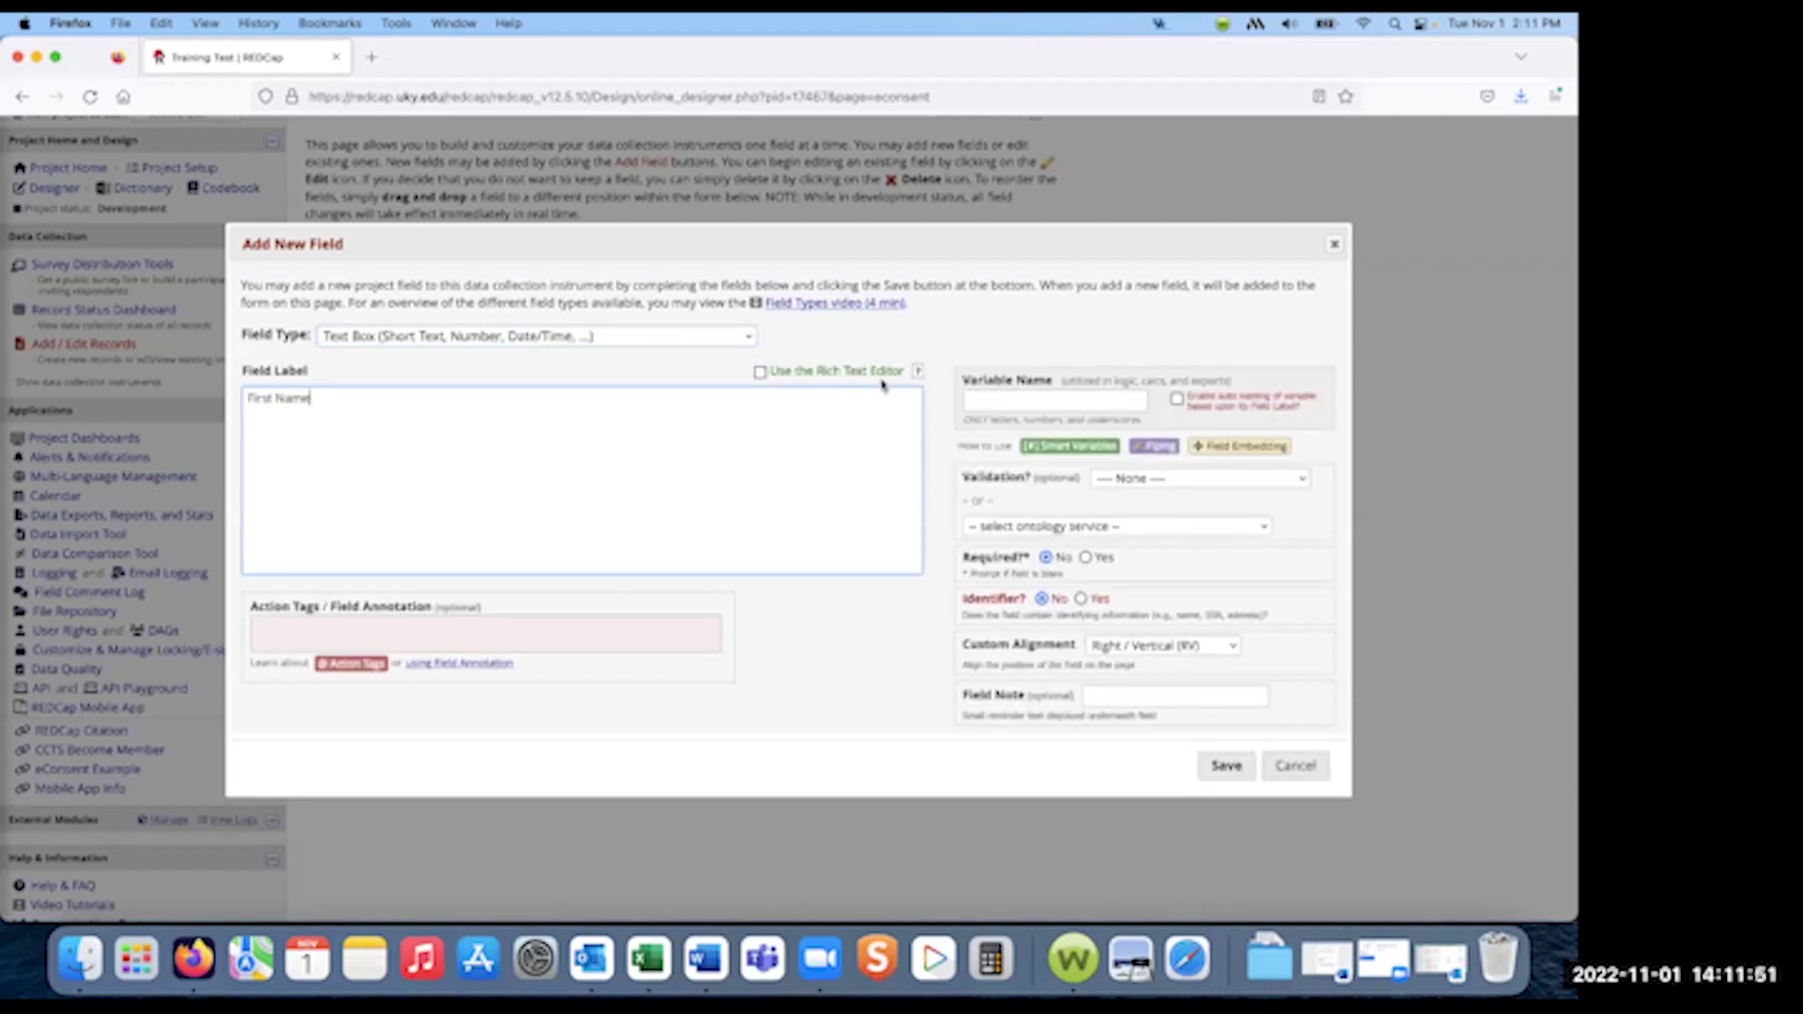
{"action": "left_click", "coordinate": [1001, 402]}
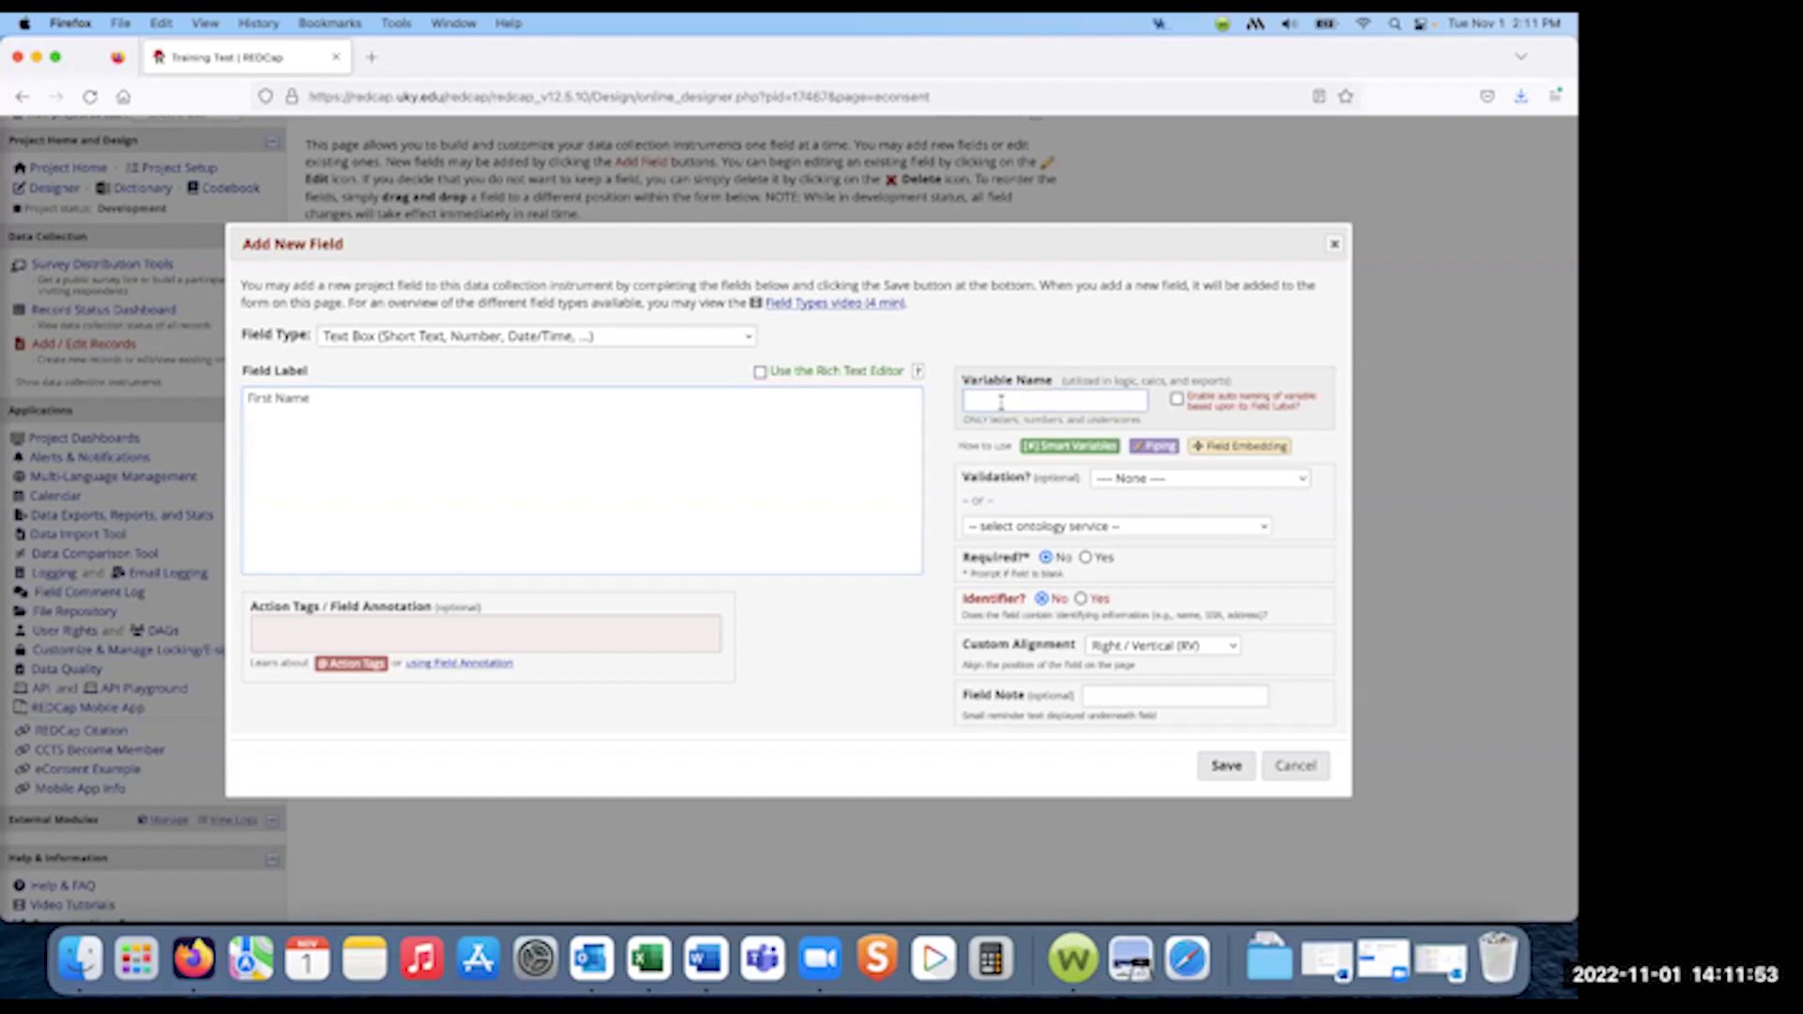
{"action": "type", "text": "f_name"}
{"action": "left_click", "coordinate": [1086, 557]}
{"action": "left_click", "coordinate": [1083, 599]}
{"action": "left_click", "coordinate": [1228, 766]}
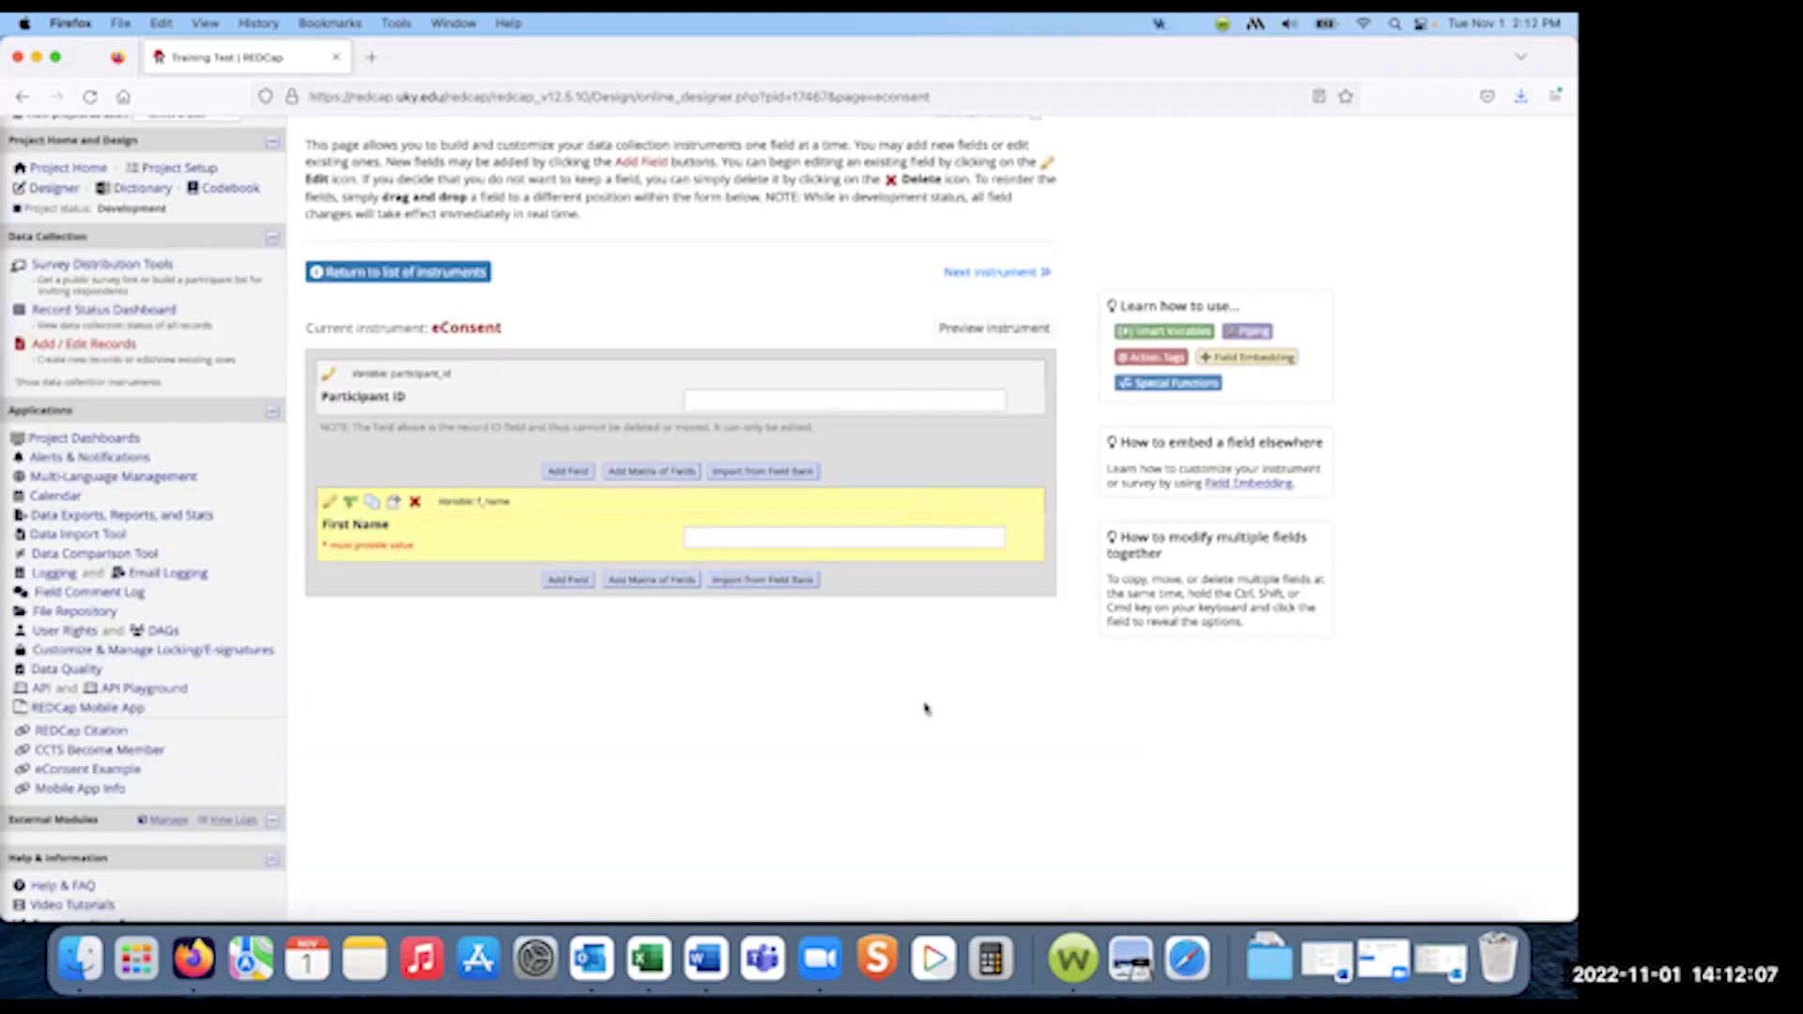
- Add a 'Last Name' text field with variable l_name below First Name
{"action": "left_click", "coordinate": [563, 578]}
{"action": "left_click", "coordinate": [485, 484]}
{"action": "type", "text": "Last Name"}
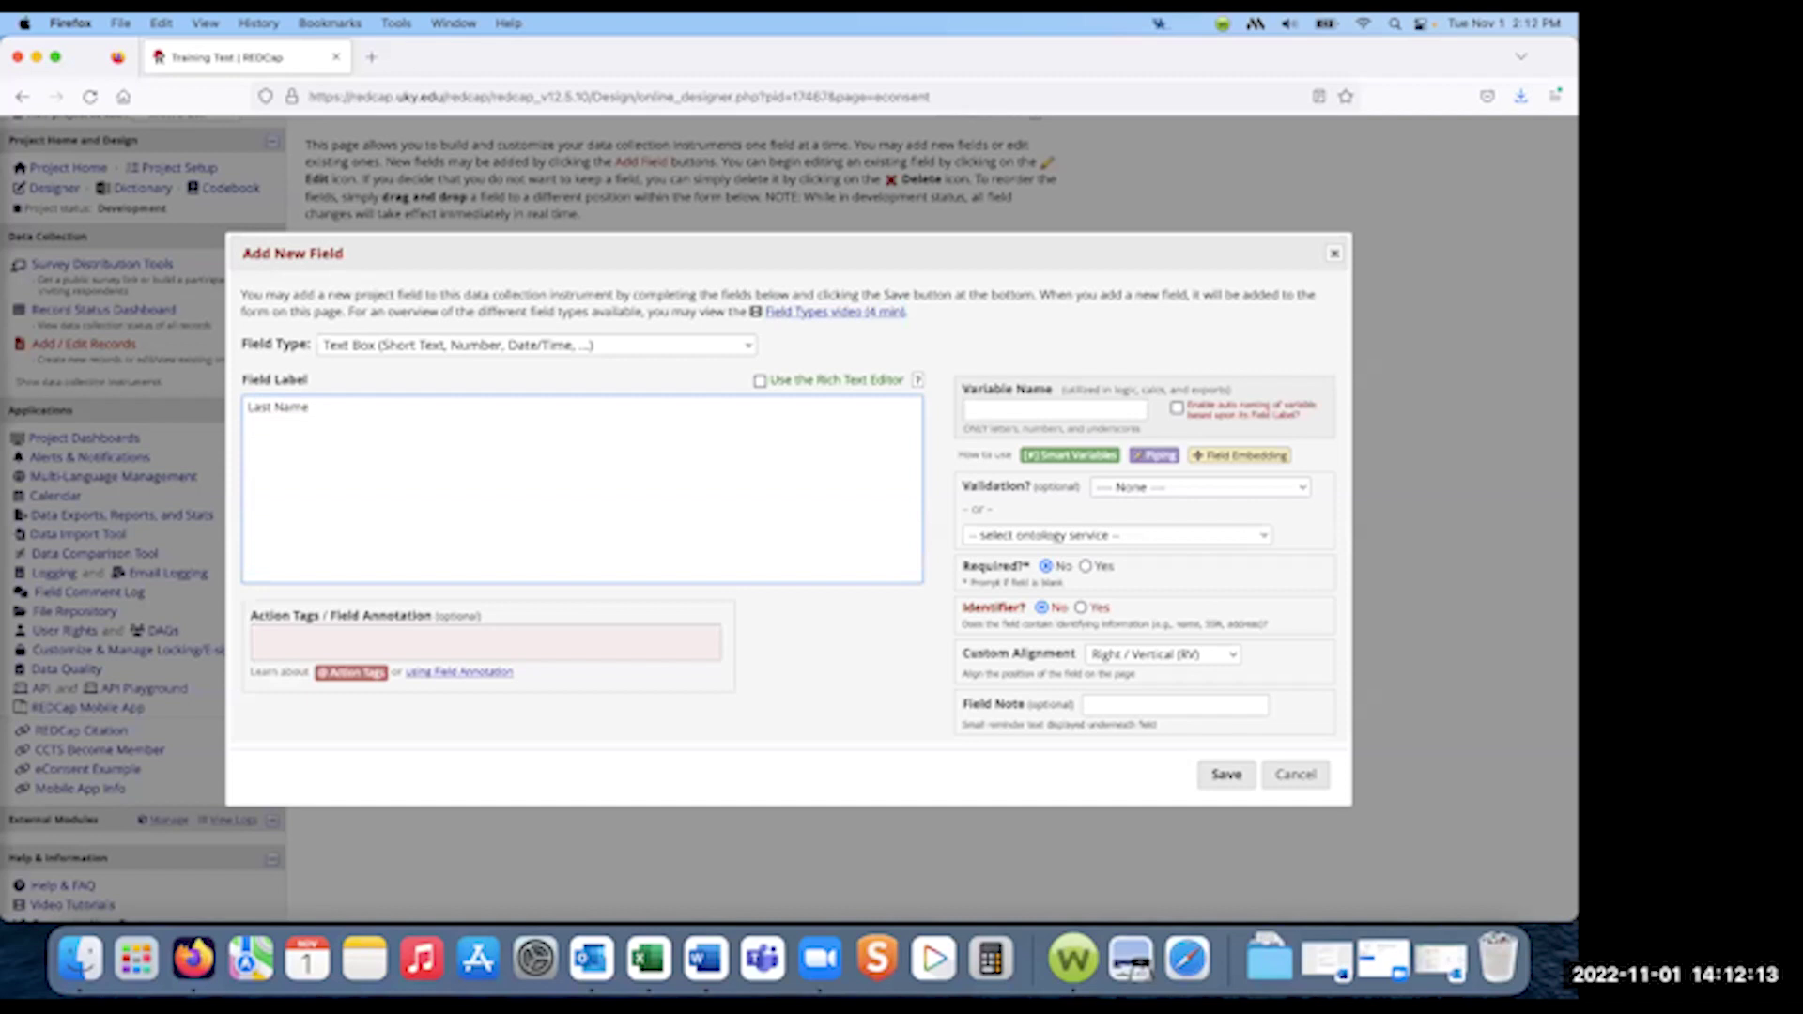
{"action": "left_click", "coordinate": [1012, 409]}
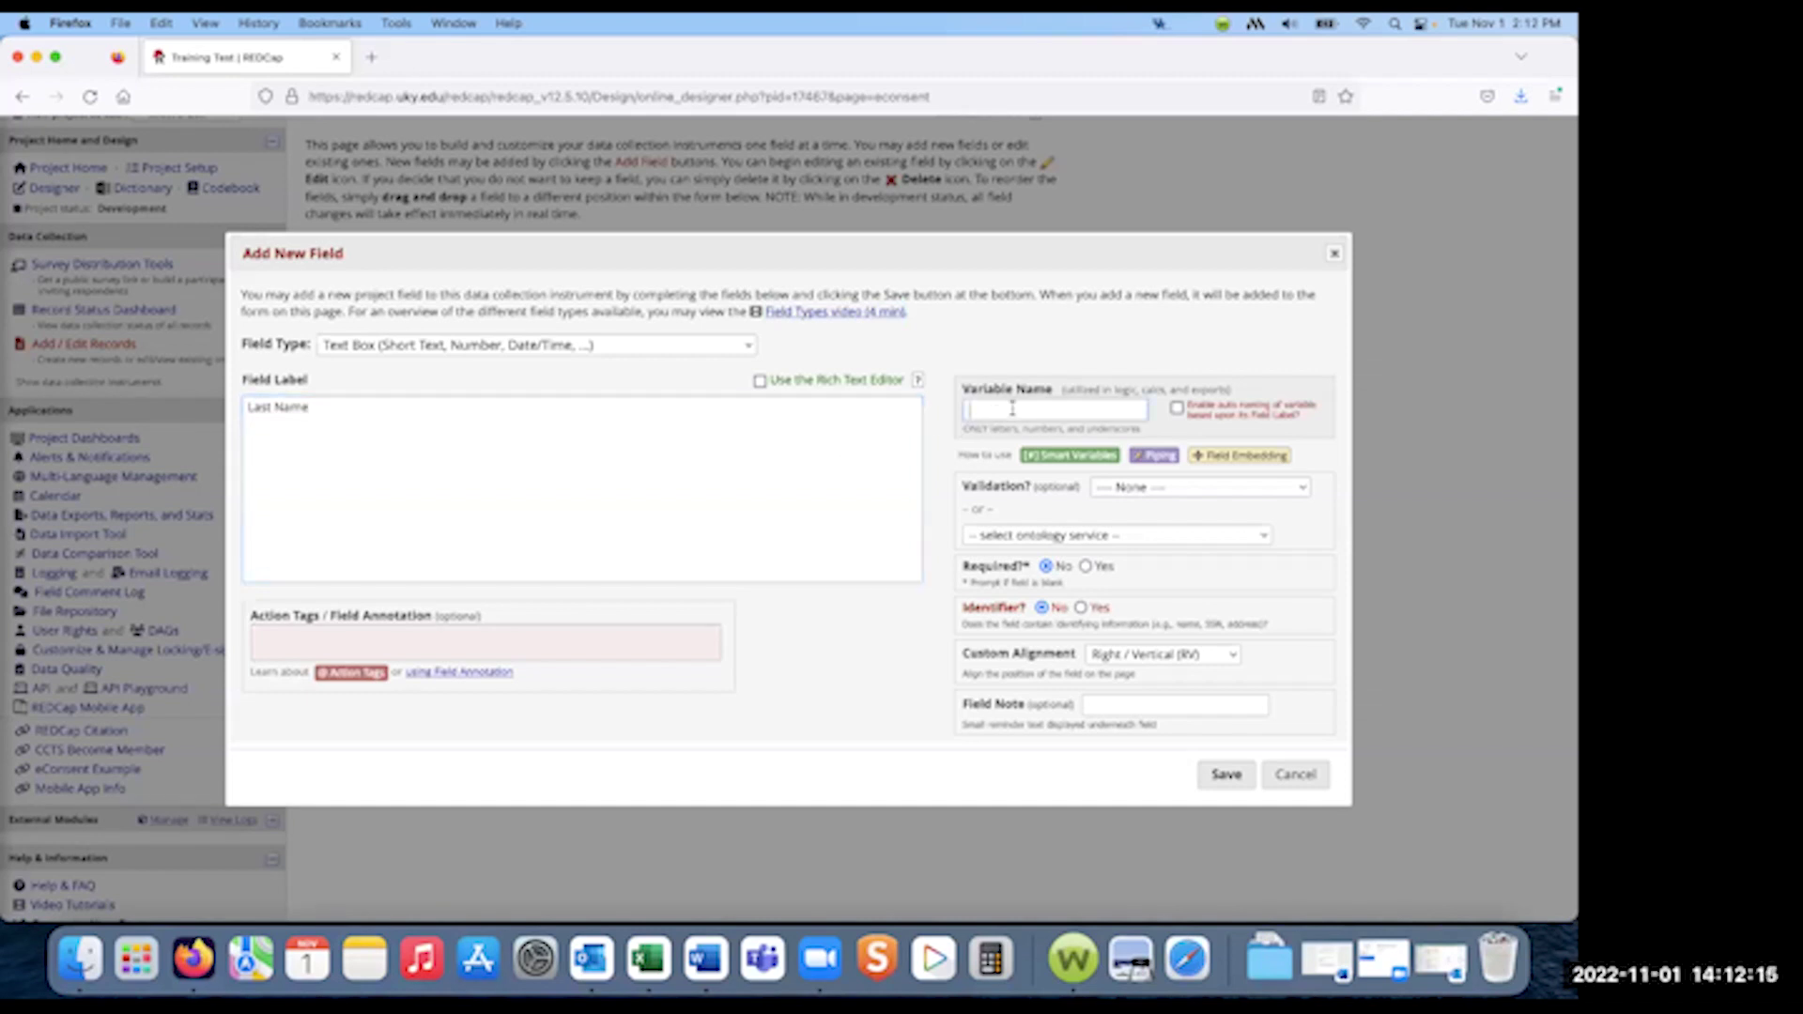
{"action": "type", "text": "l_name"}
{"action": "left_click", "coordinate": [1223, 774]}
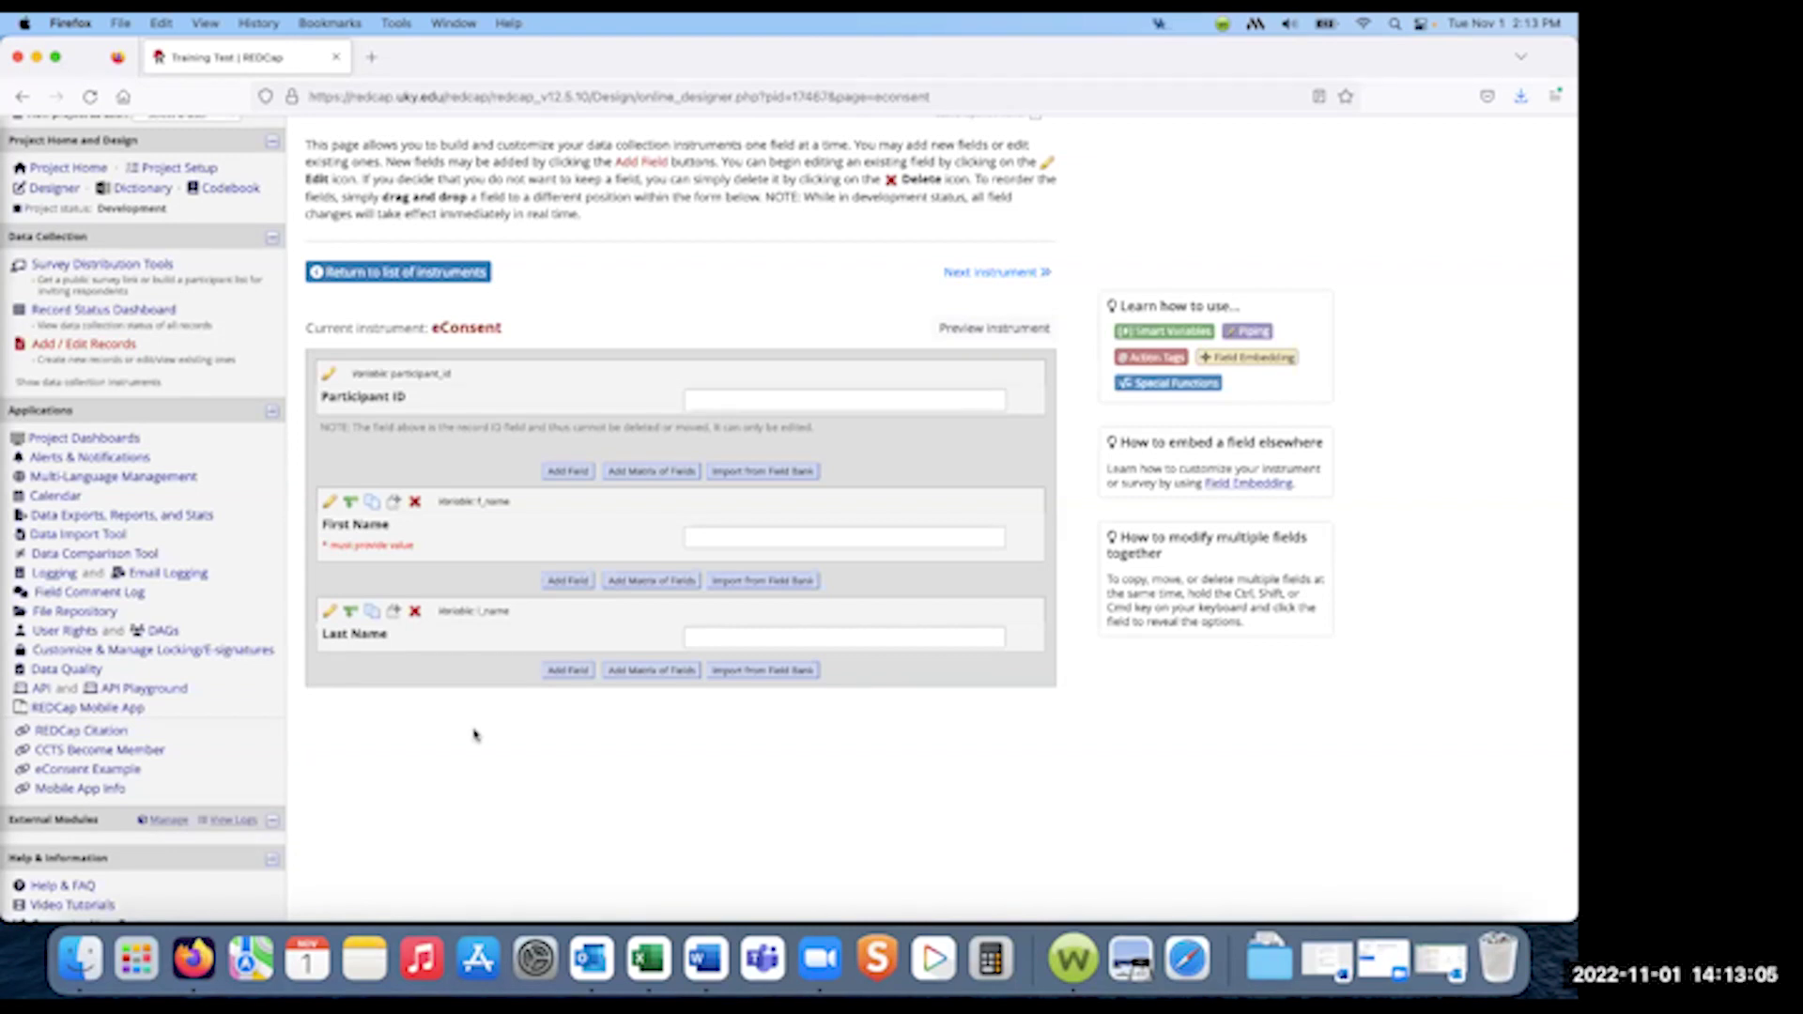
- Begin a 'Date of Birth' field, changing its variable to dob1 after the duplicate dob warning
{"action": "left_click", "coordinate": [564, 670]}
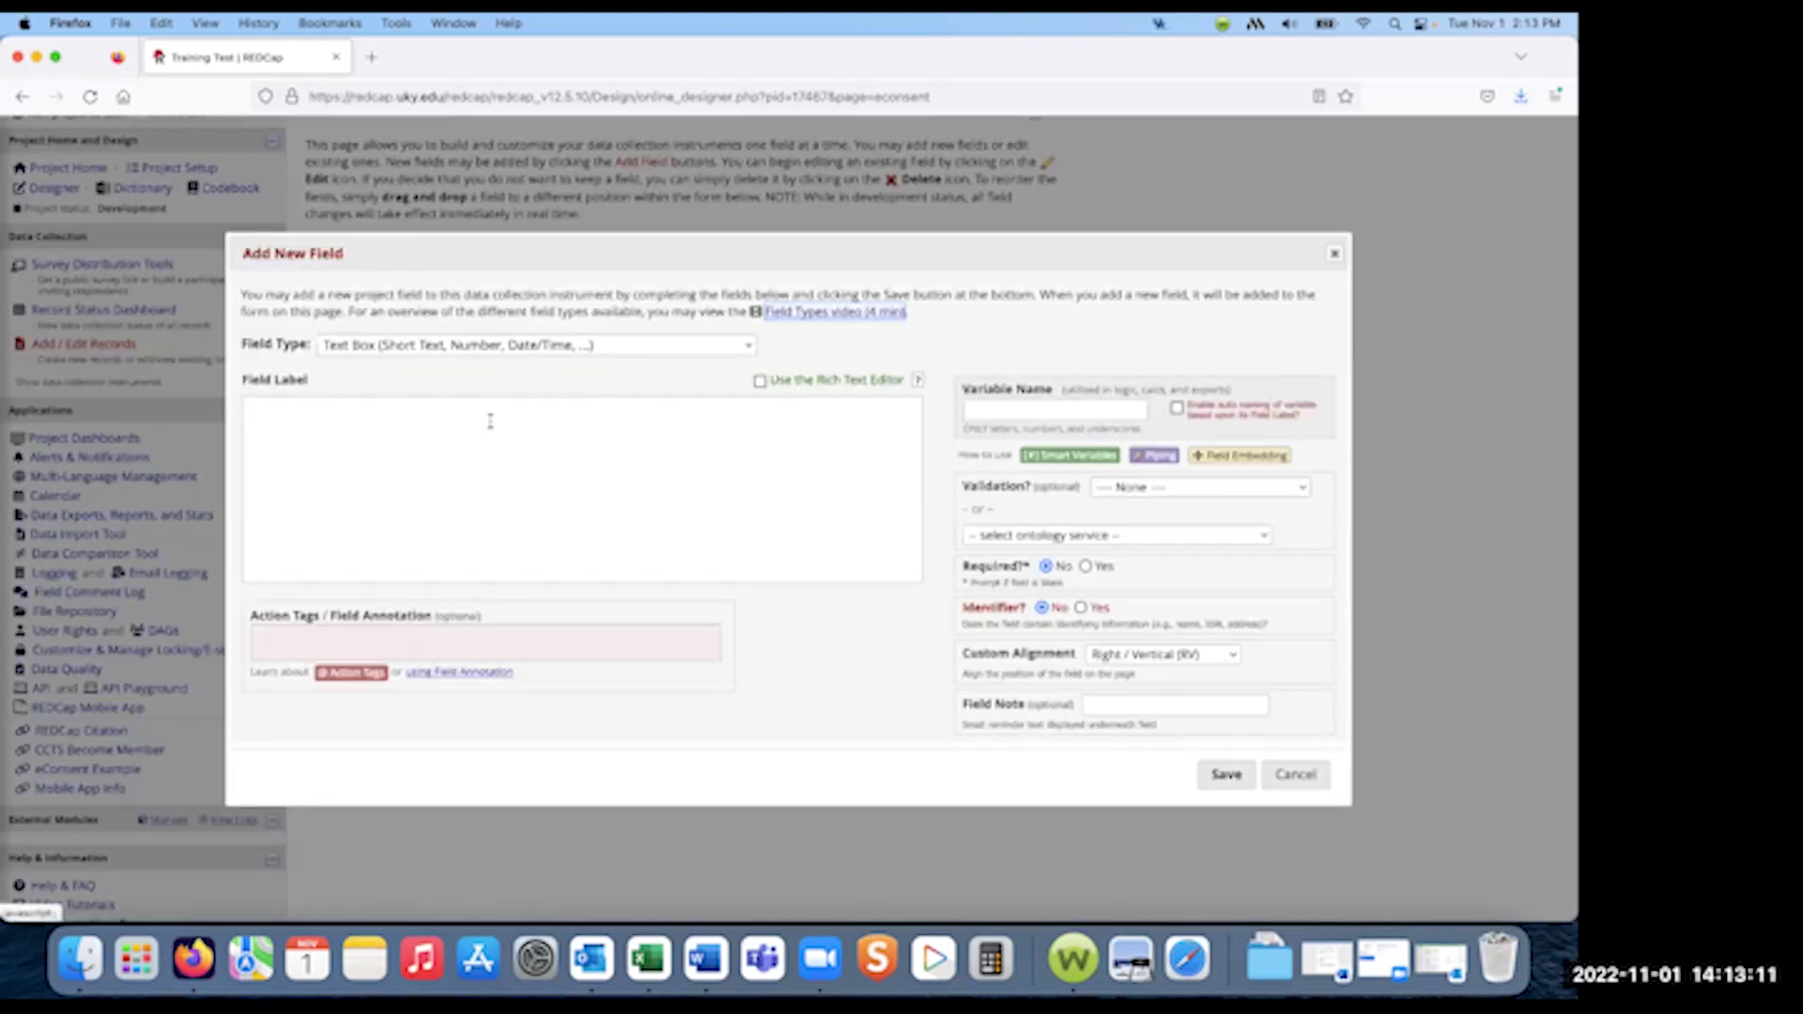
{"action": "left_click", "coordinate": [491, 419]}
{"action": "type", "text": "Date of Birth"}
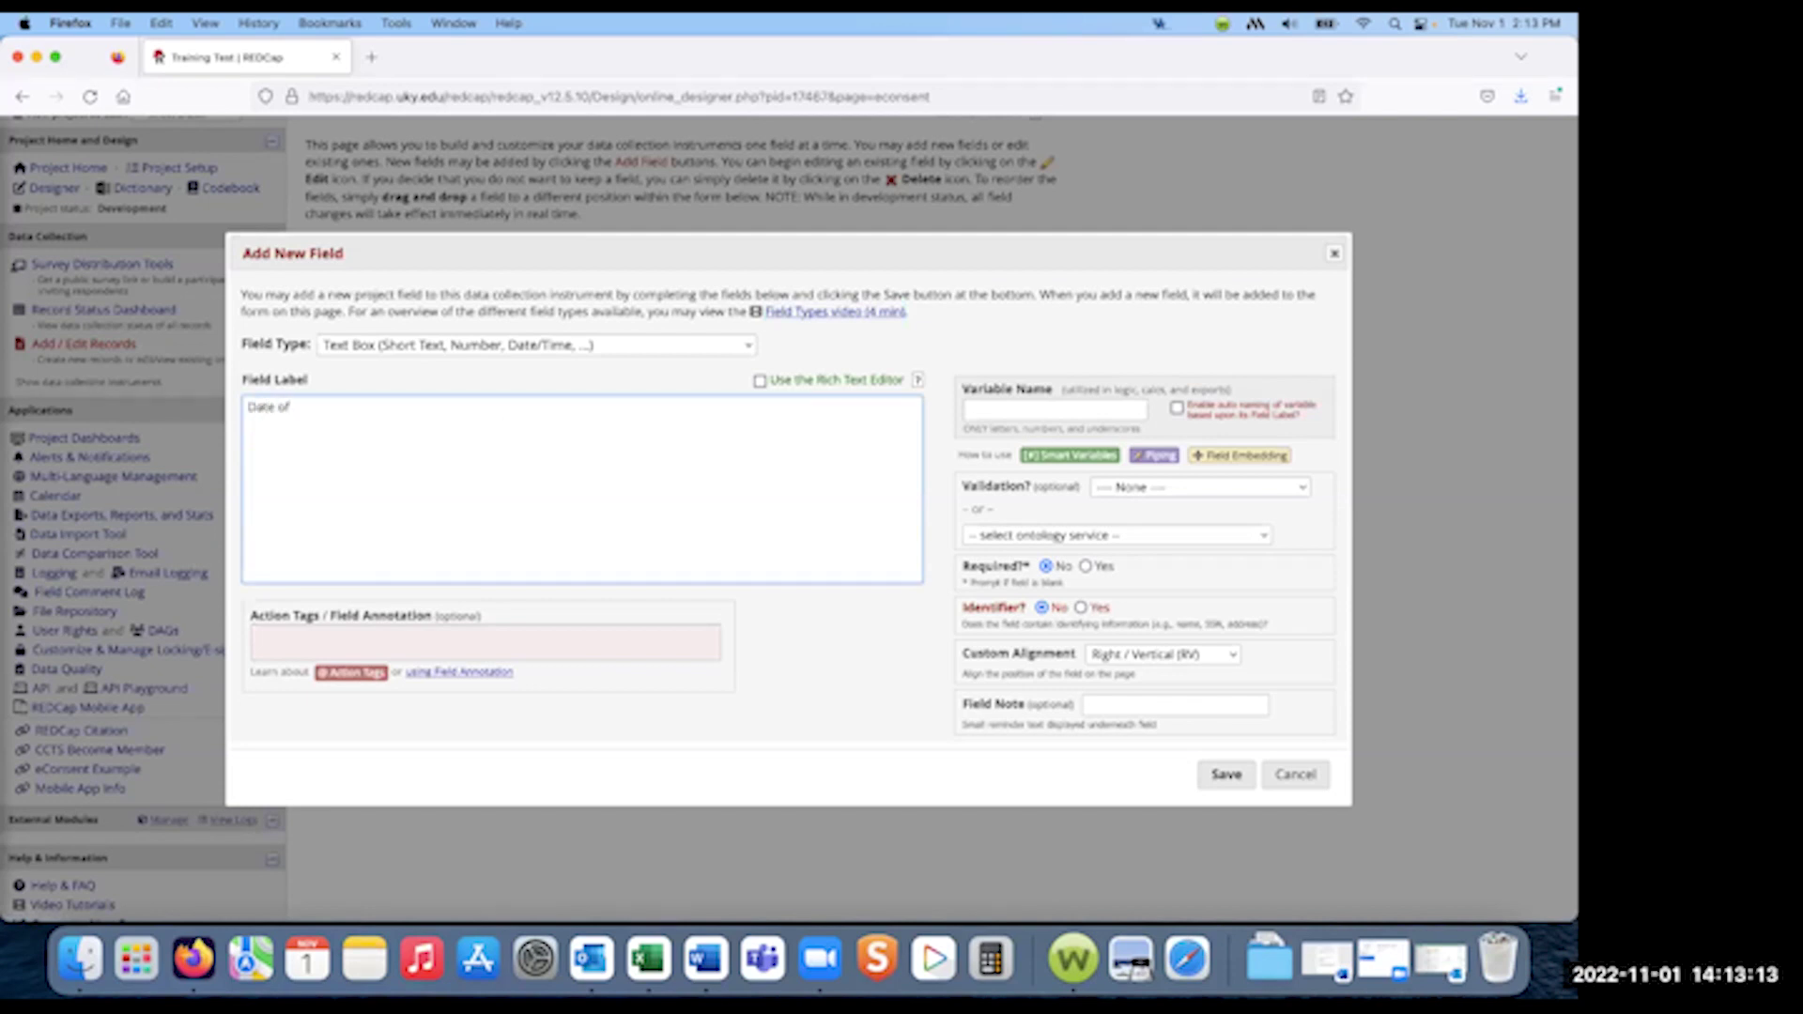
{"action": "left_click", "coordinate": [1047, 404]}
{"action": "type", "text": "DOB"}
{"action": "key", "text": "BackSpace"}
{"action": "key", "text": "BackSpace"}
{"action": "key", "text": "BackSpace"}
{"action": "type", "text": "dob"}
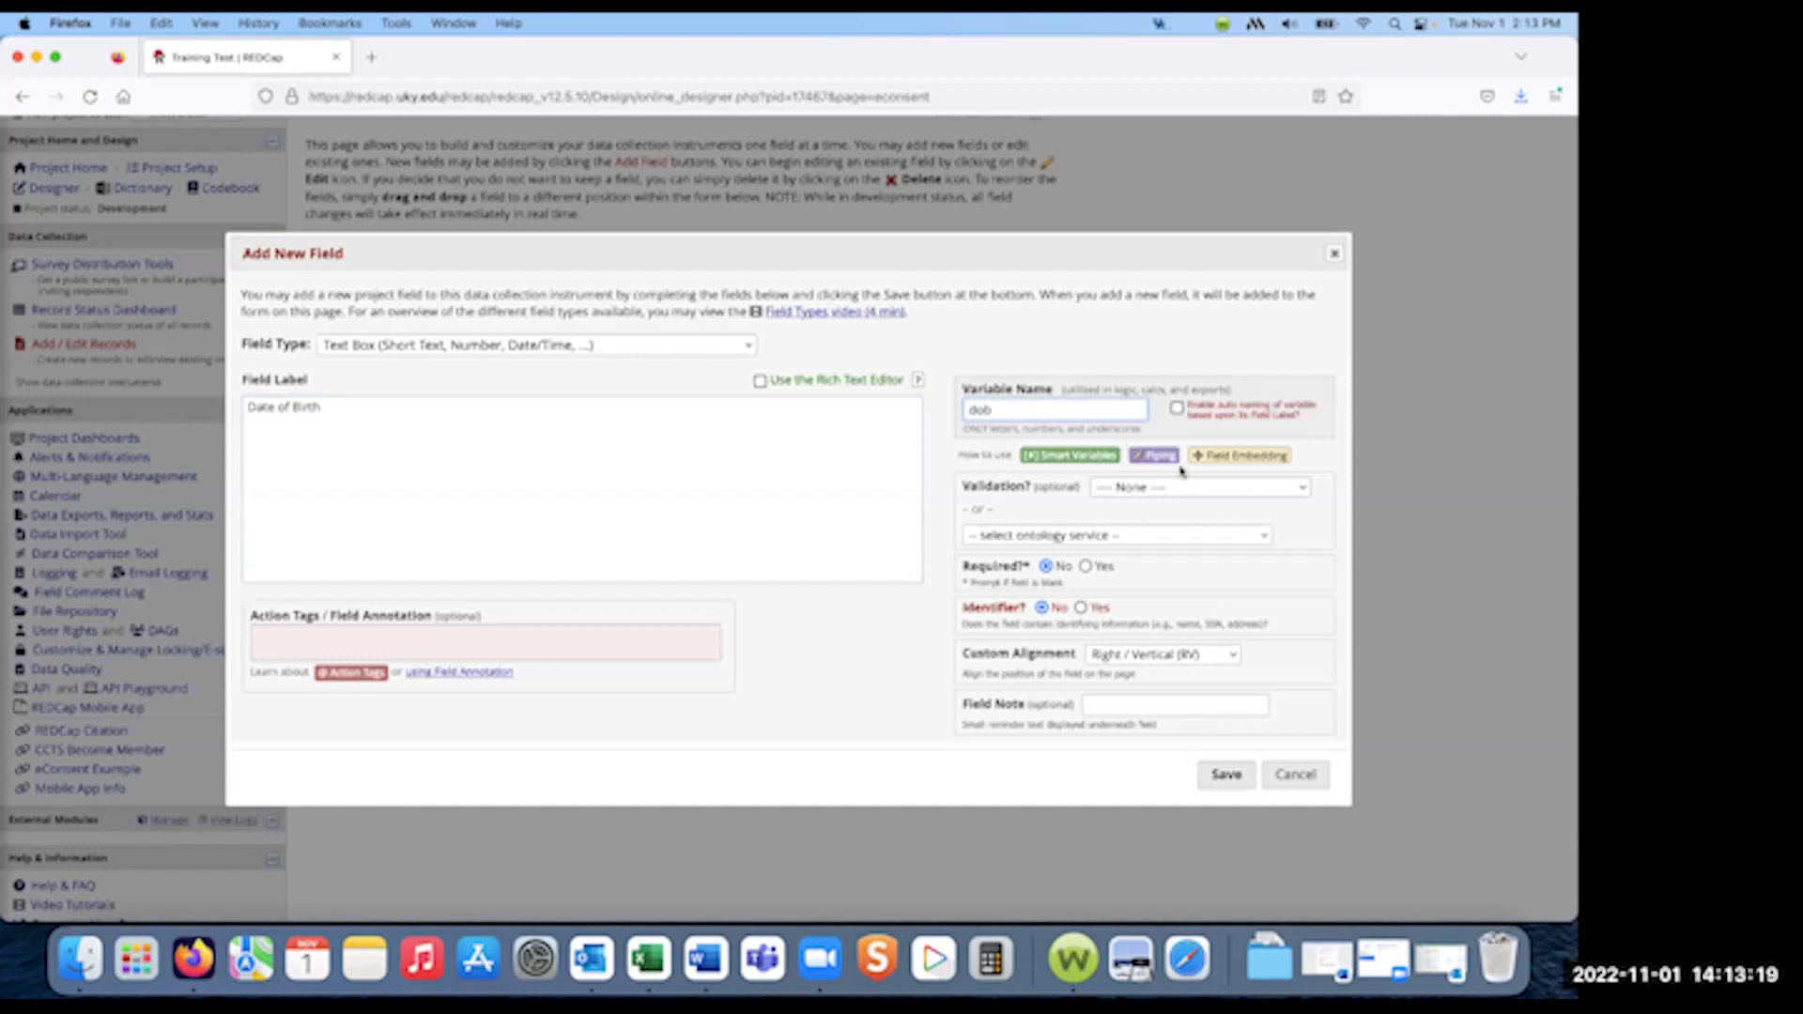
{"action": "left_click", "coordinate": [1170, 487]}
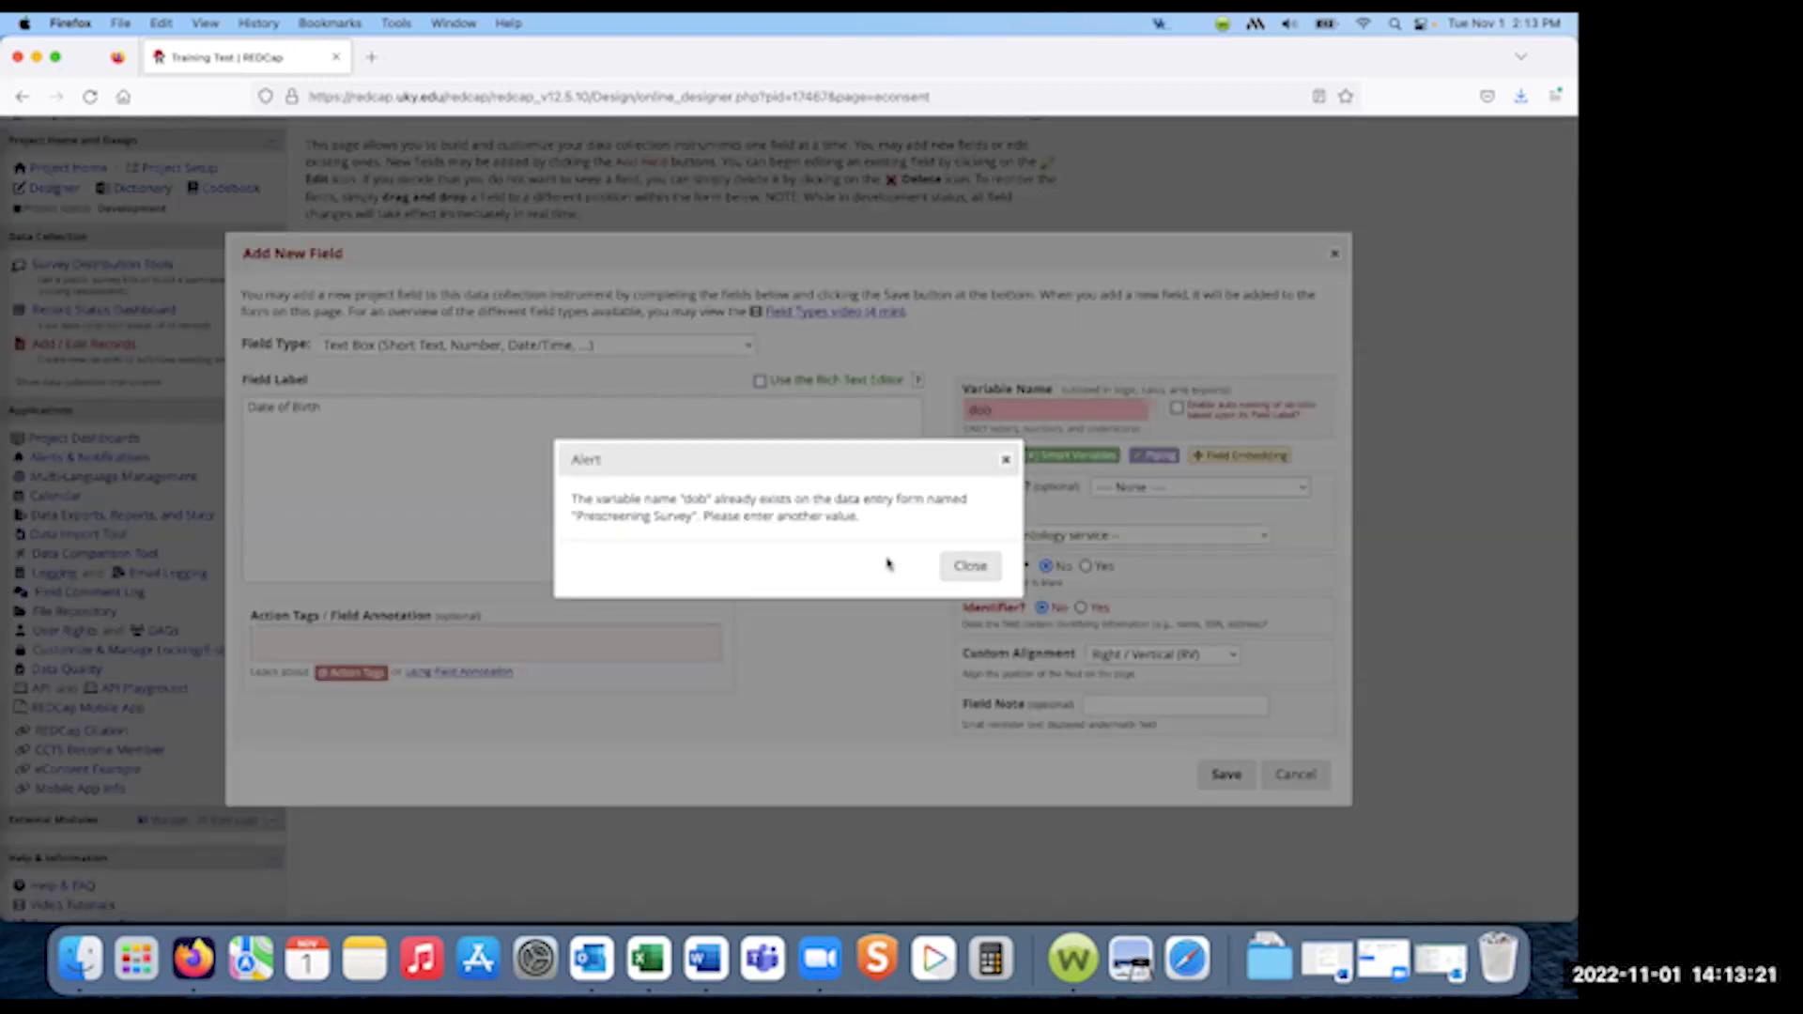
{"action": "left_click", "coordinate": [1006, 460]}
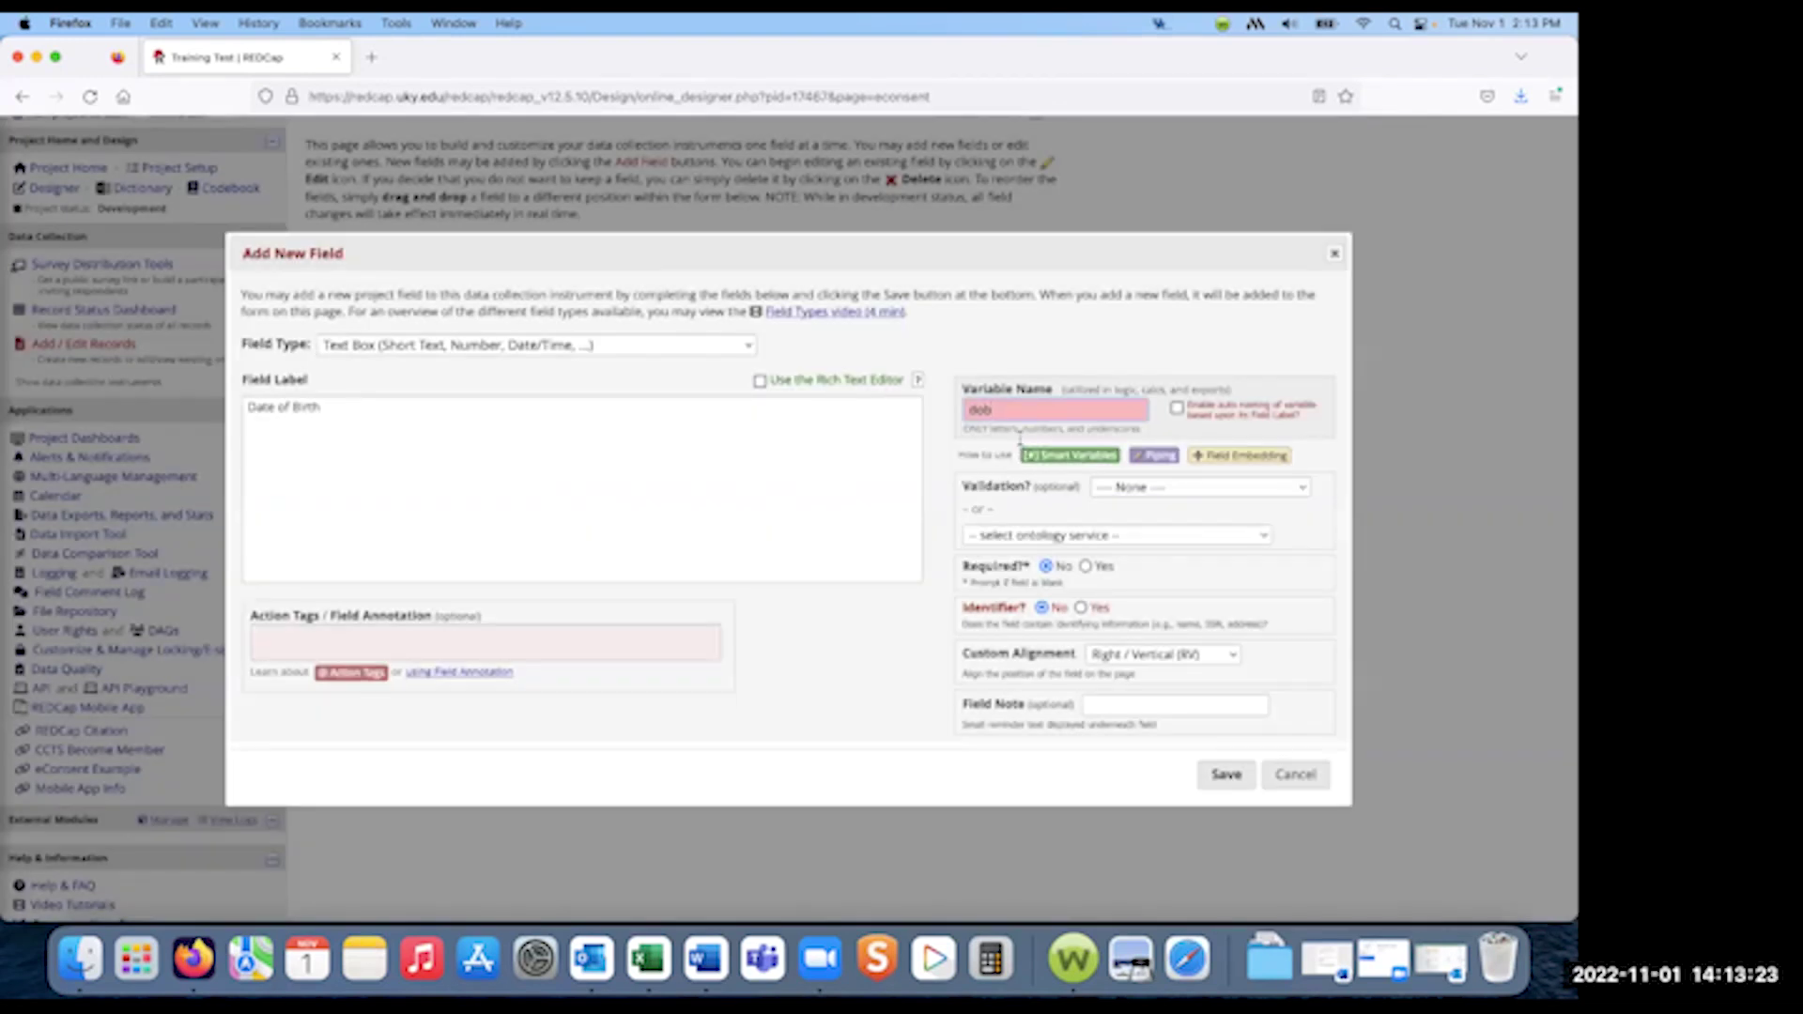
{"action": "type", "text": "1"}
{"action": "left_click", "coordinate": [1190, 493]}
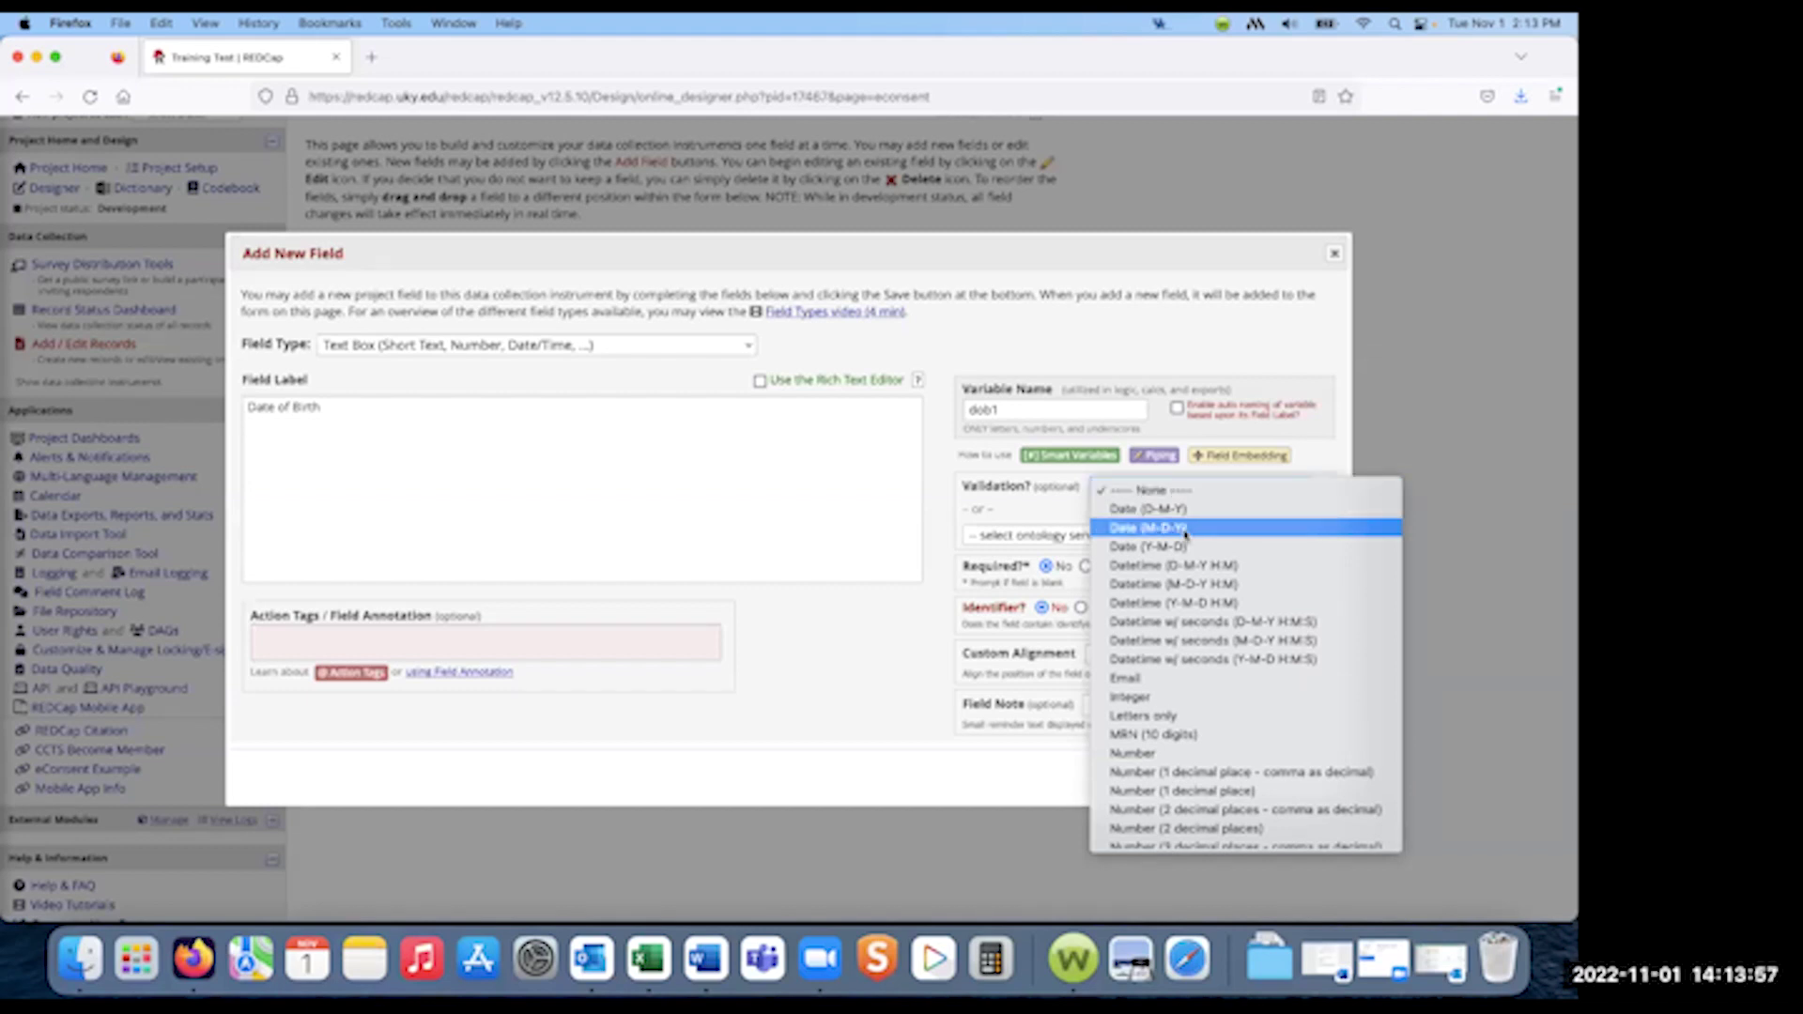
- Give Date of Birth Date (M-D-Y) validation, make it required and an identifier, and save
{"action": "left_click", "coordinate": [1185, 531]}
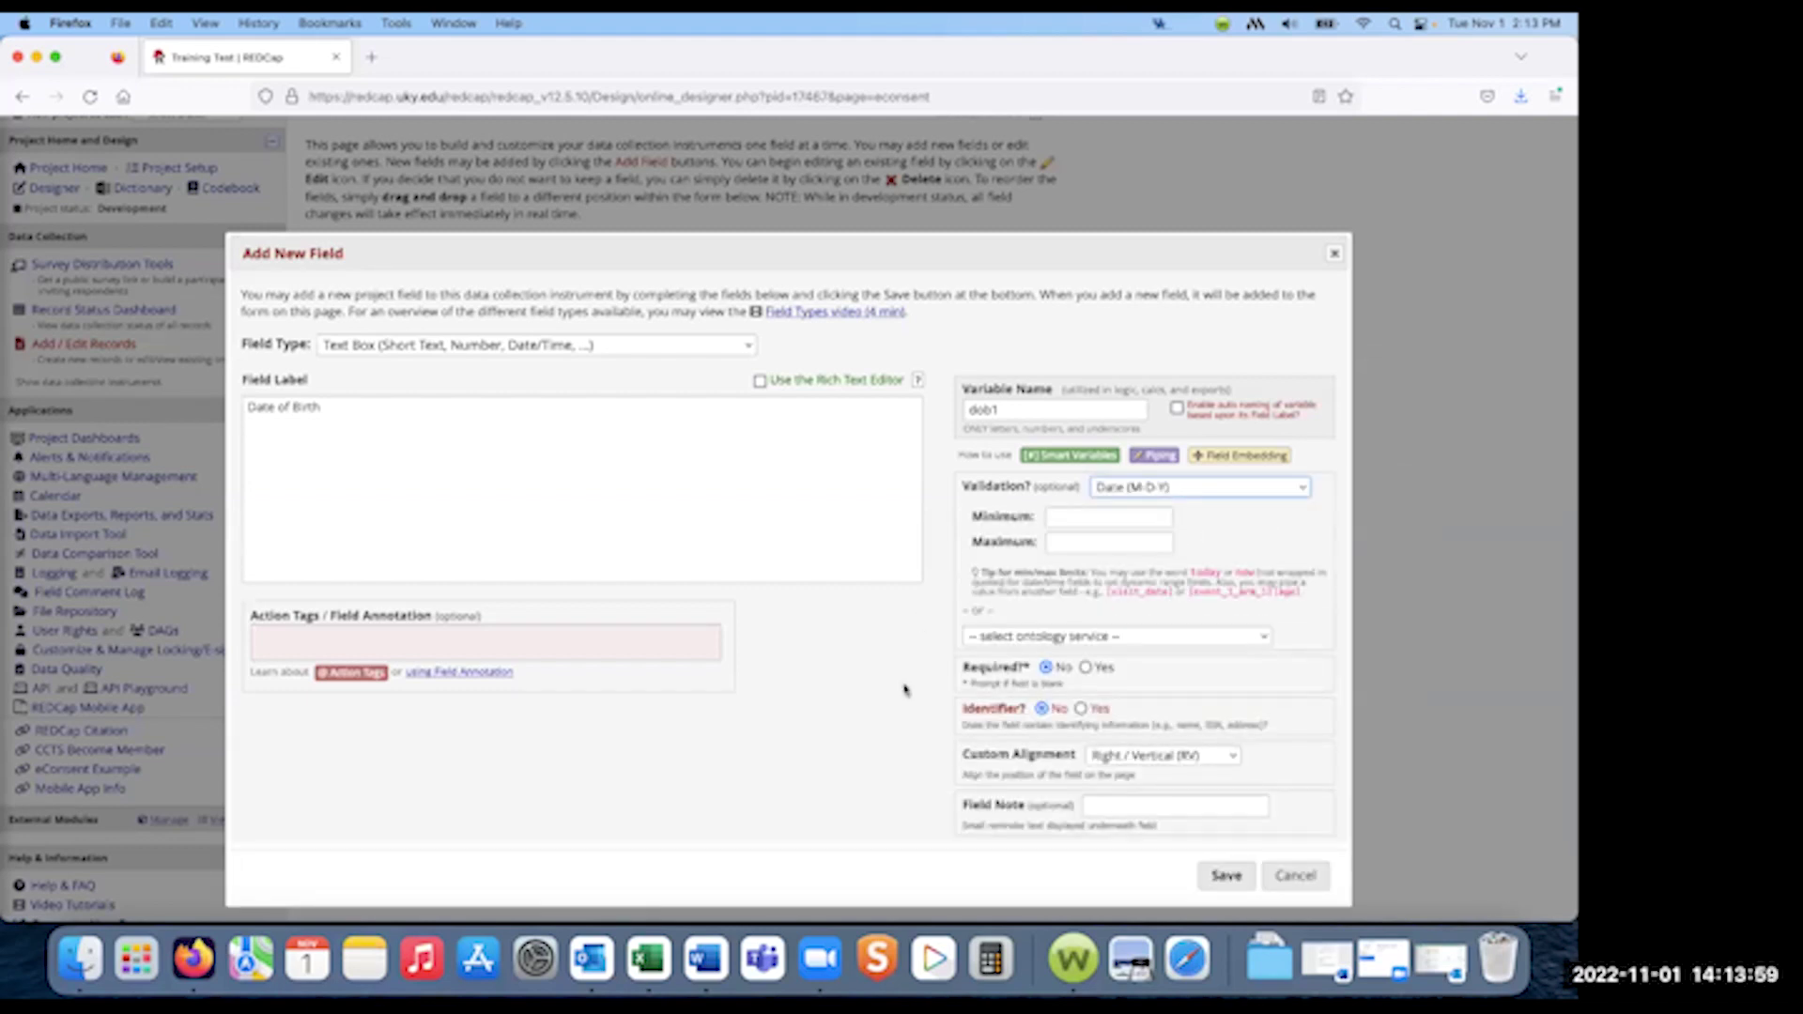
{"action": "scroll", "coordinate": [979, 638], "scroll_direction": "down", "scroll_amount": 2}
{"action": "left_click", "coordinate": [1085, 563]}
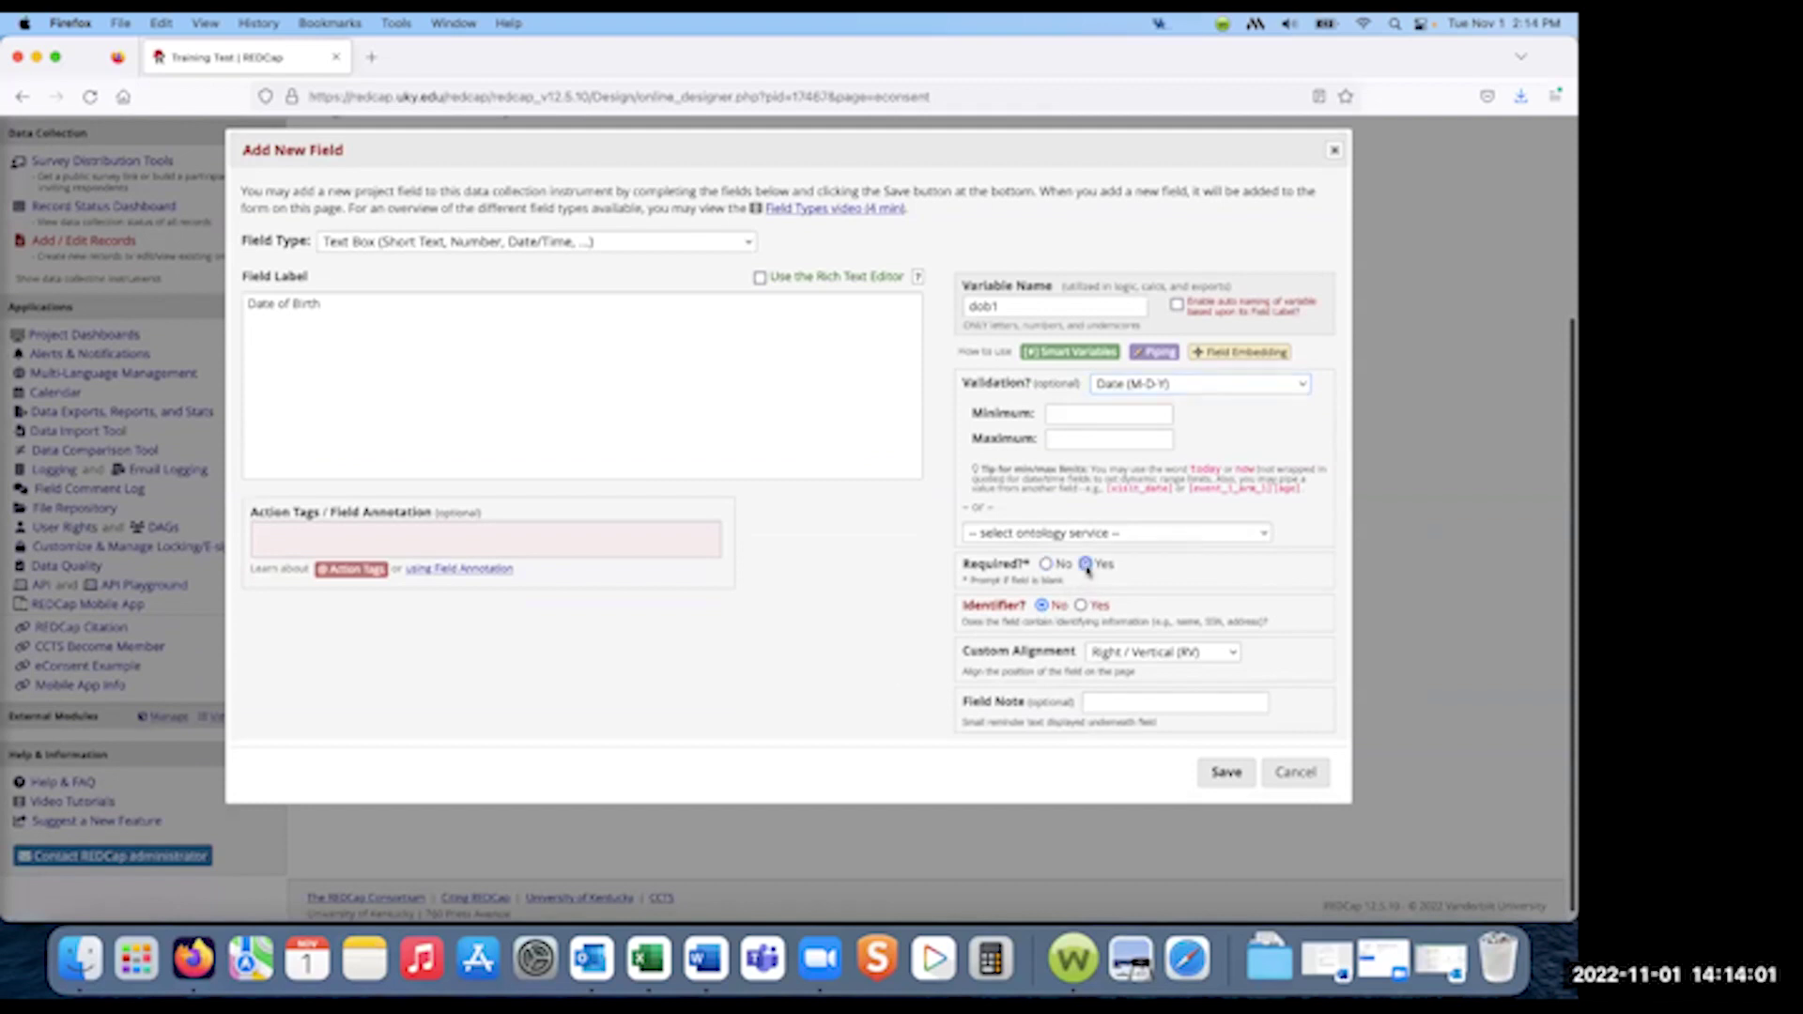
{"action": "left_click", "coordinate": [1082, 606]}
{"action": "left_click", "coordinate": [1226, 772]}
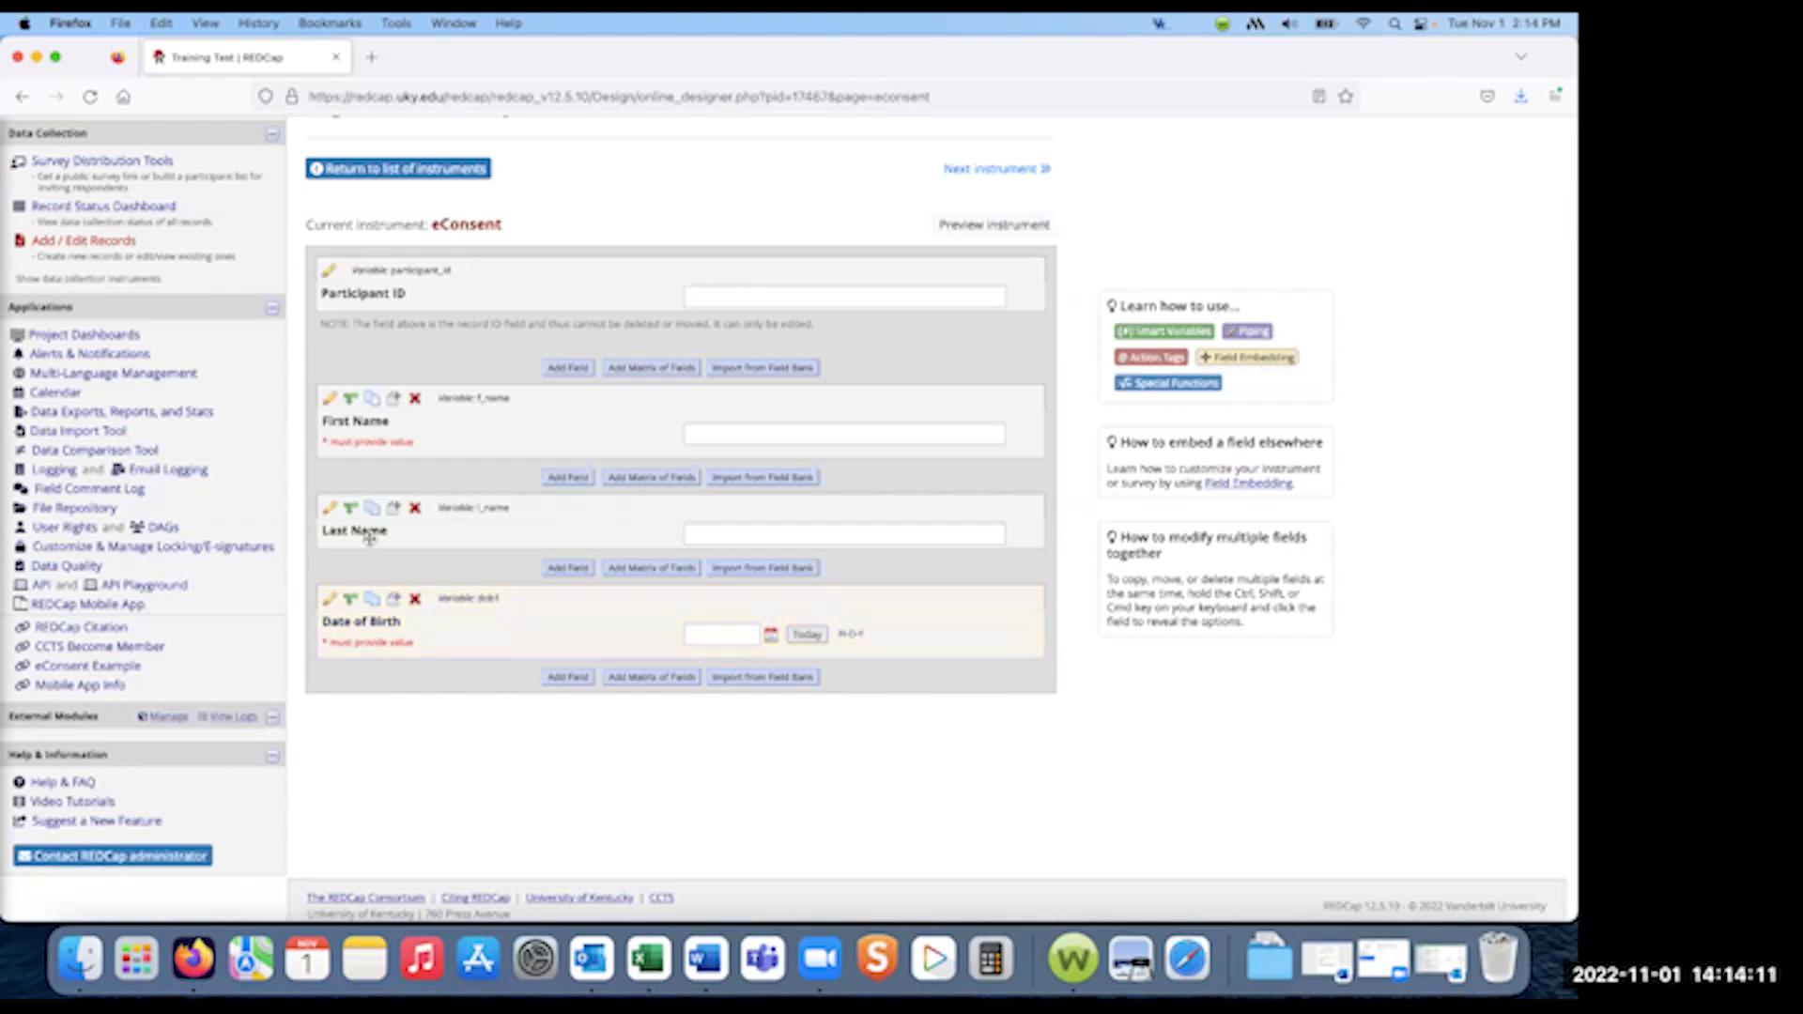
- Set the Last Name field to Required and Identifier, then save it
{"action": "left_click", "coordinate": [329, 509]}
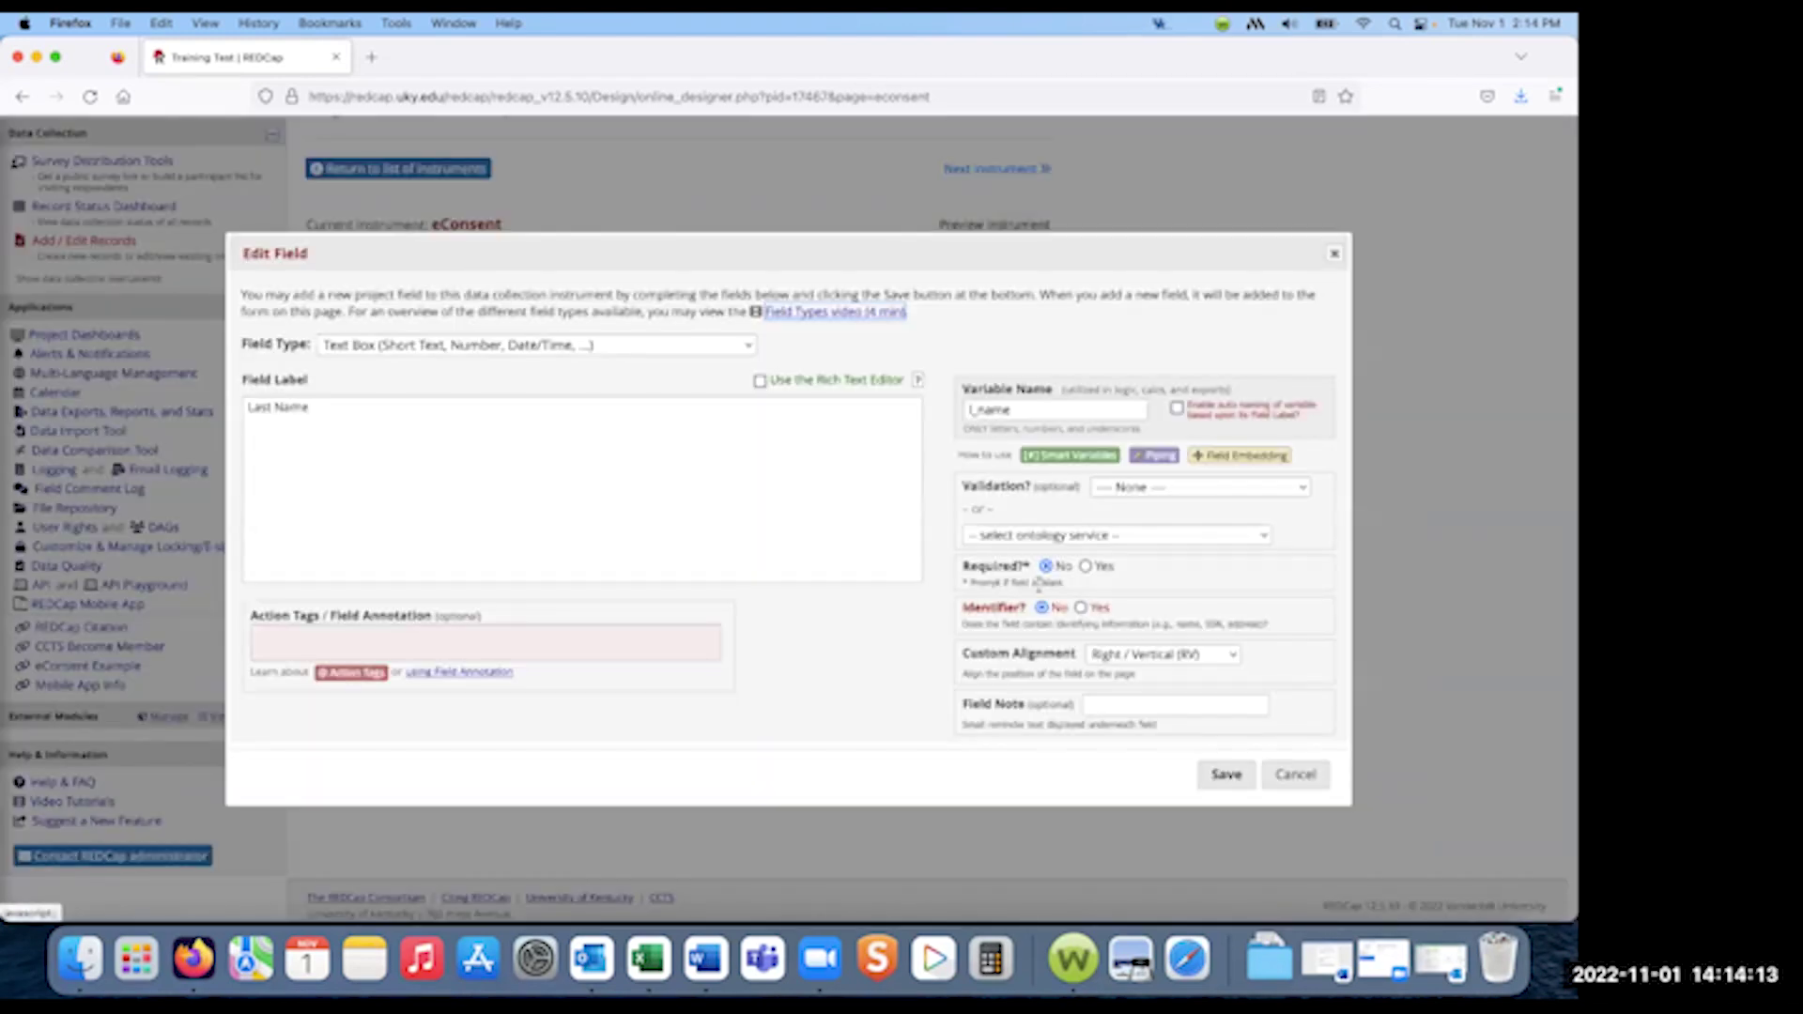
{"action": "left_click", "coordinate": [1085, 567]}
{"action": "left_click", "coordinate": [1081, 607]}
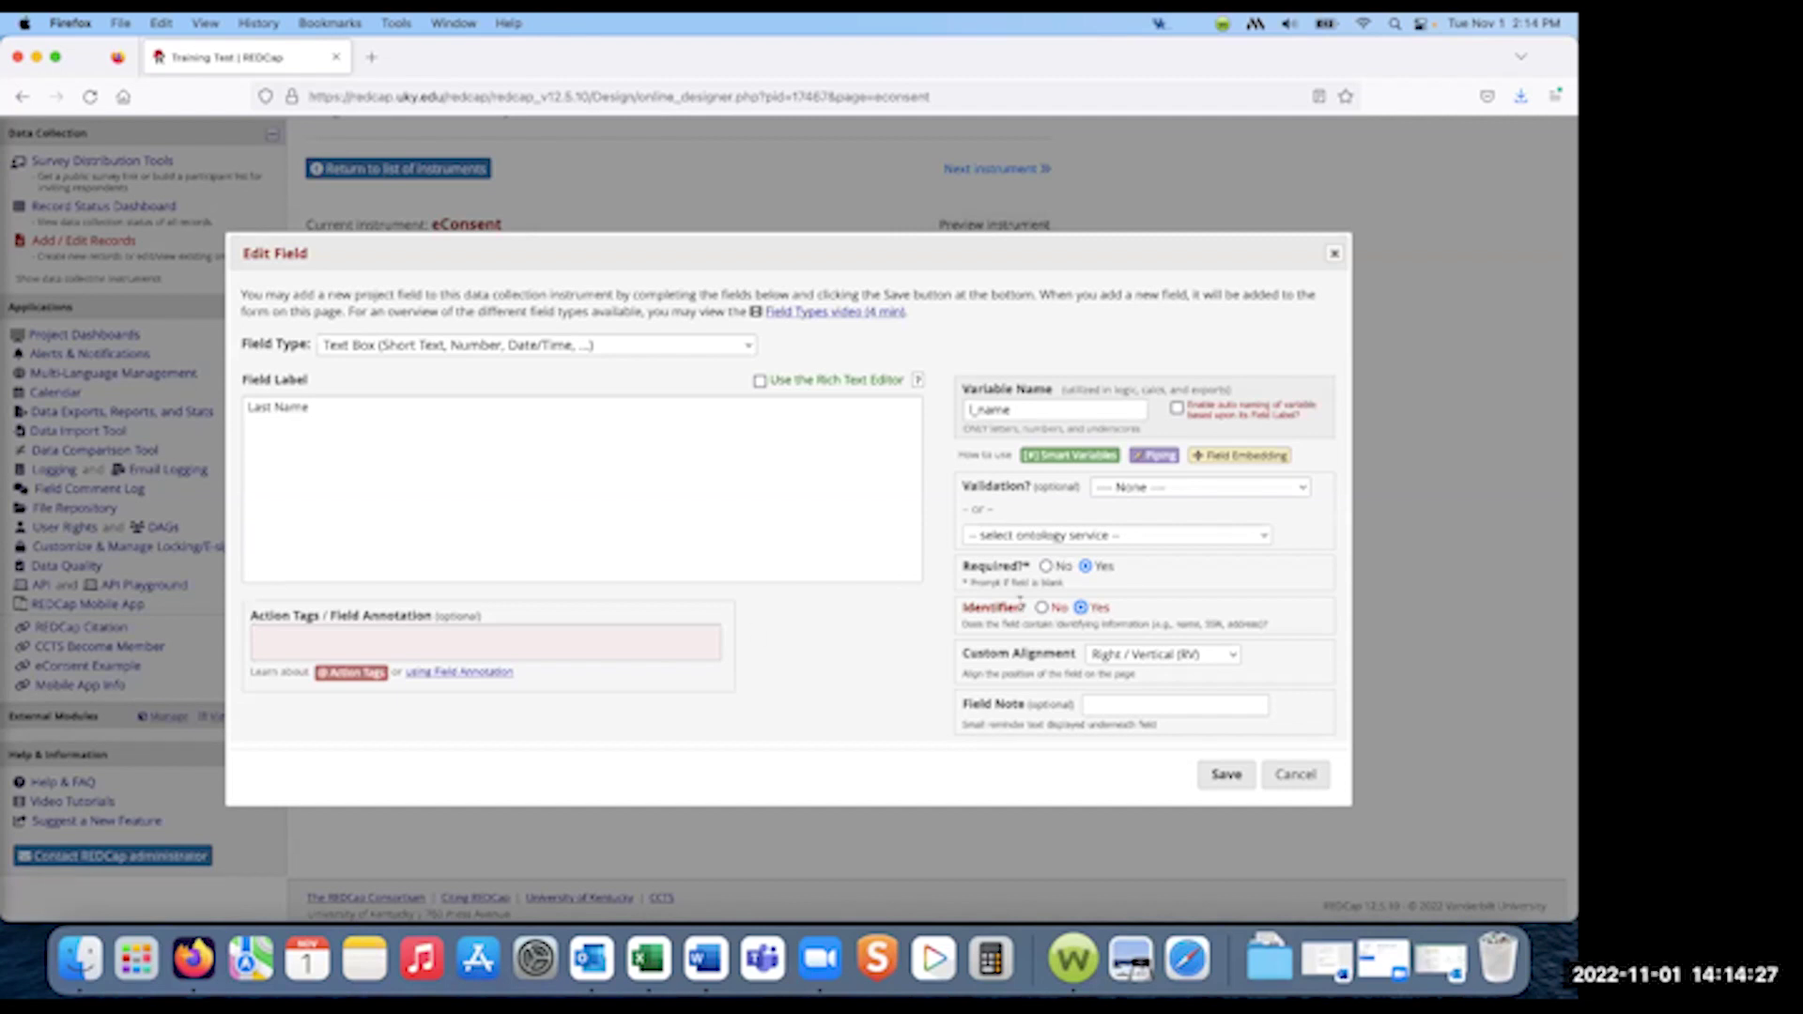
{"action": "left_click", "coordinate": [1226, 776]}
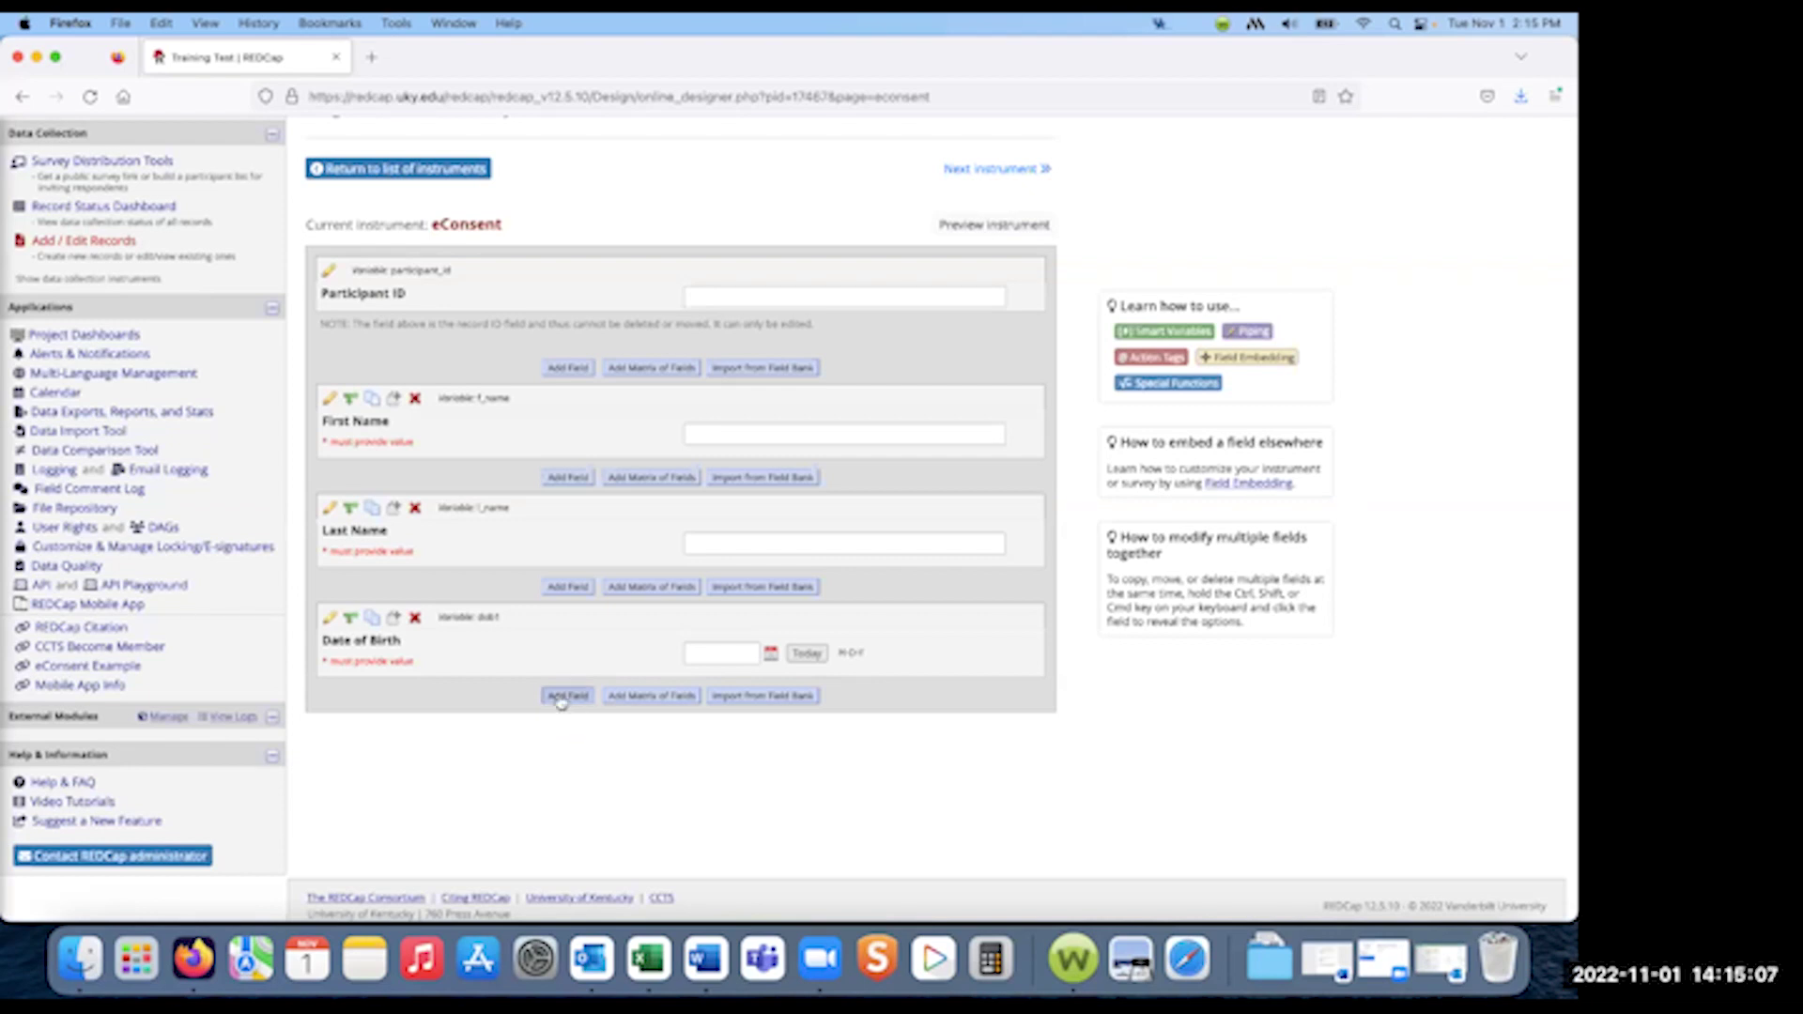
- Add a Signature field 'Do you consent to the study?' saved with variable consent1
{"action": "left_click", "coordinate": [564, 698]}
{"action": "left_click", "coordinate": [606, 345]}
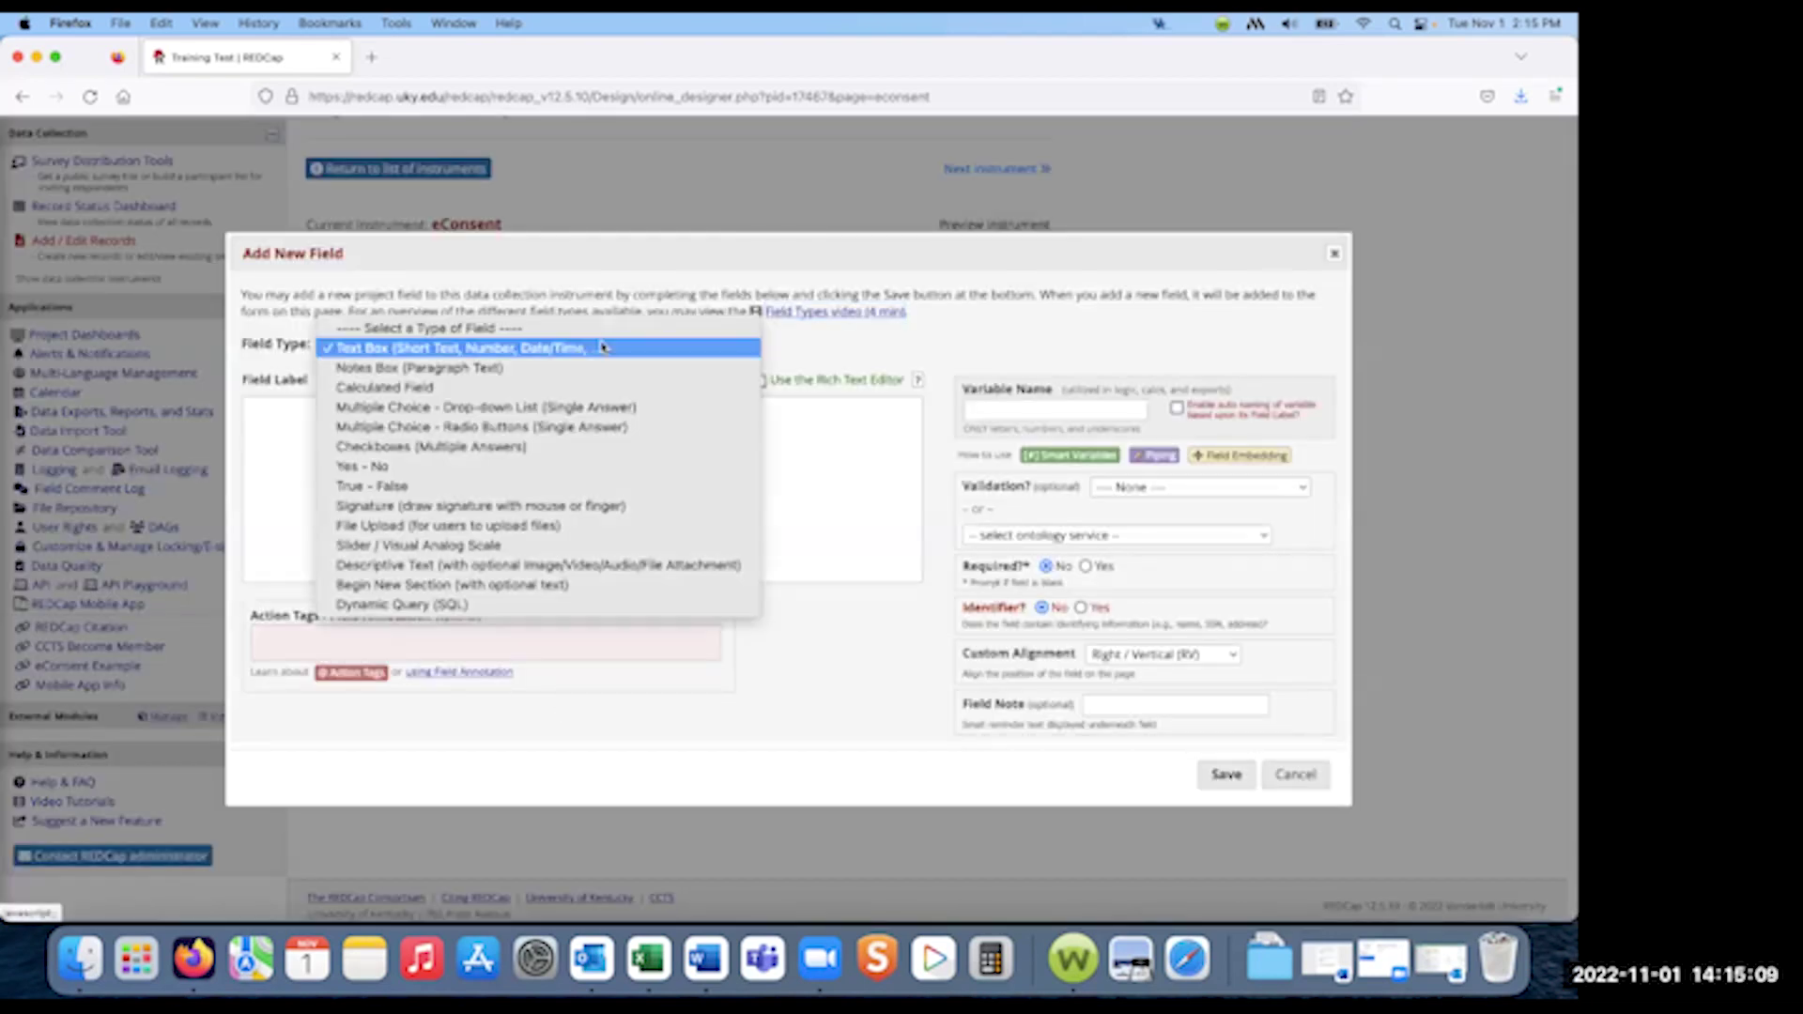
{"action": "left_click", "coordinate": [449, 506]}
{"action": "left_click", "coordinate": [545, 486]}
{"action": "type", "text": "D"}
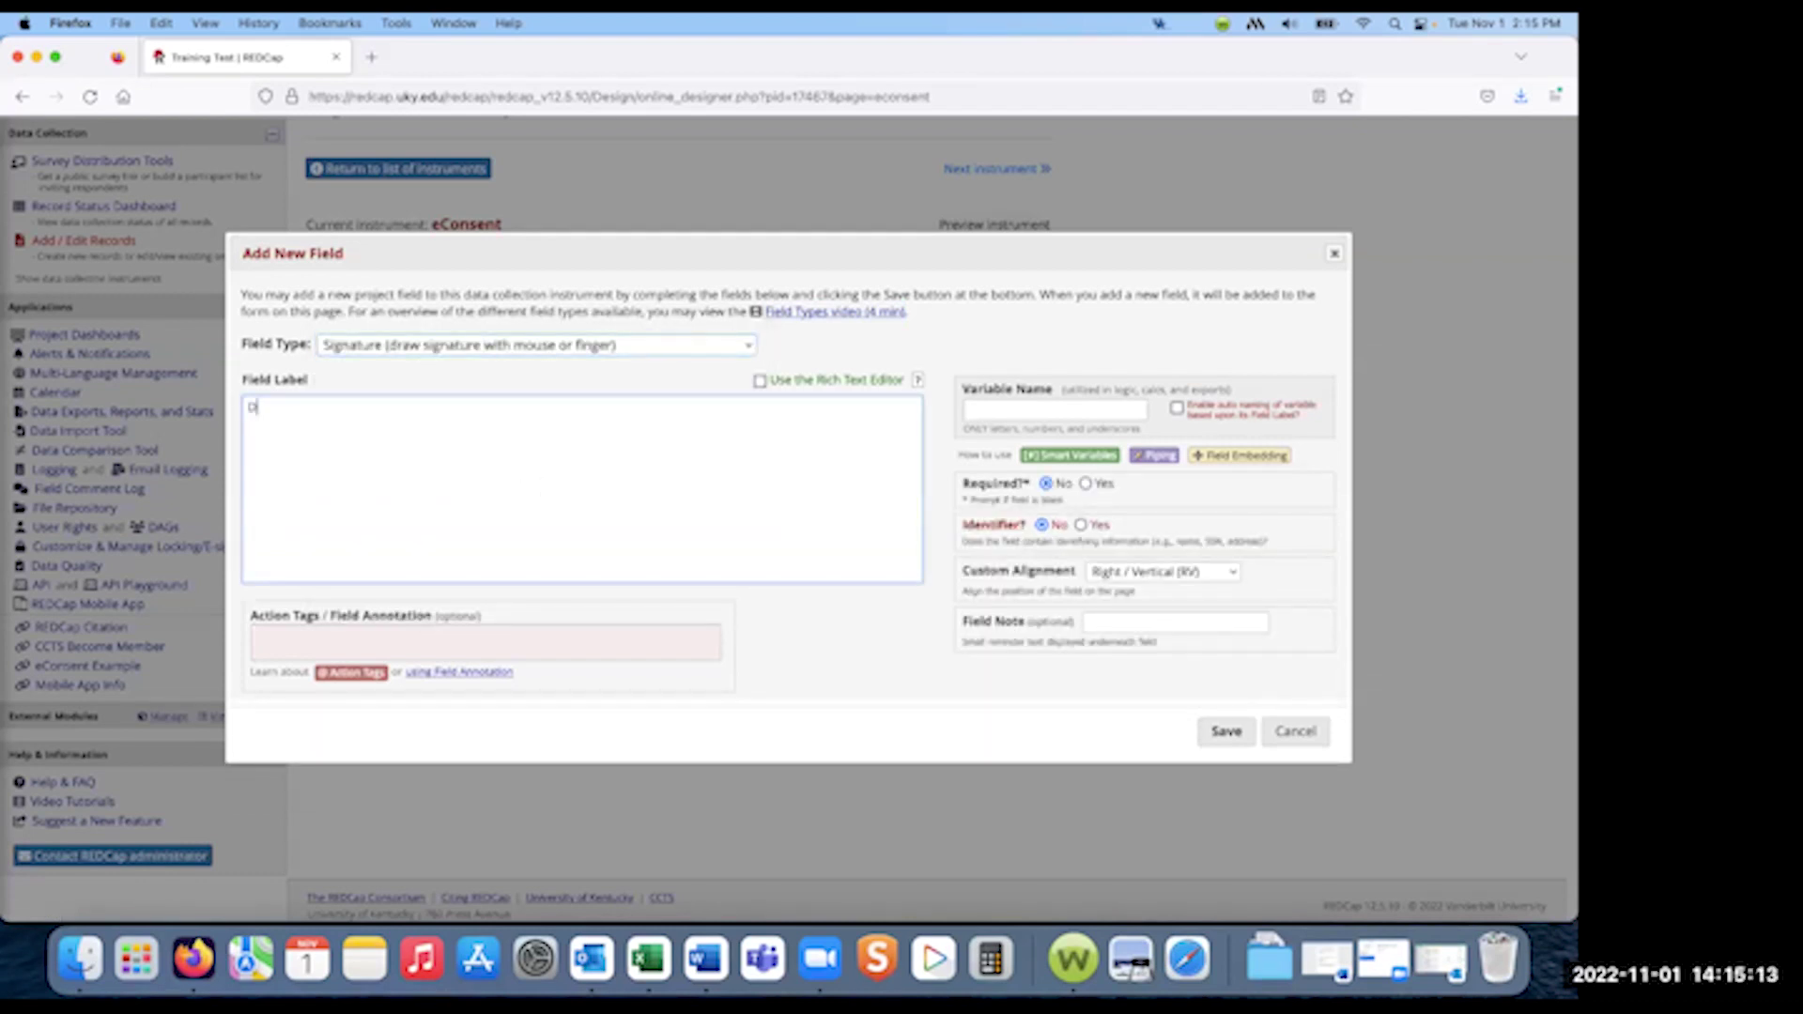
{"action": "type", "text": "o you consent to the study?"}
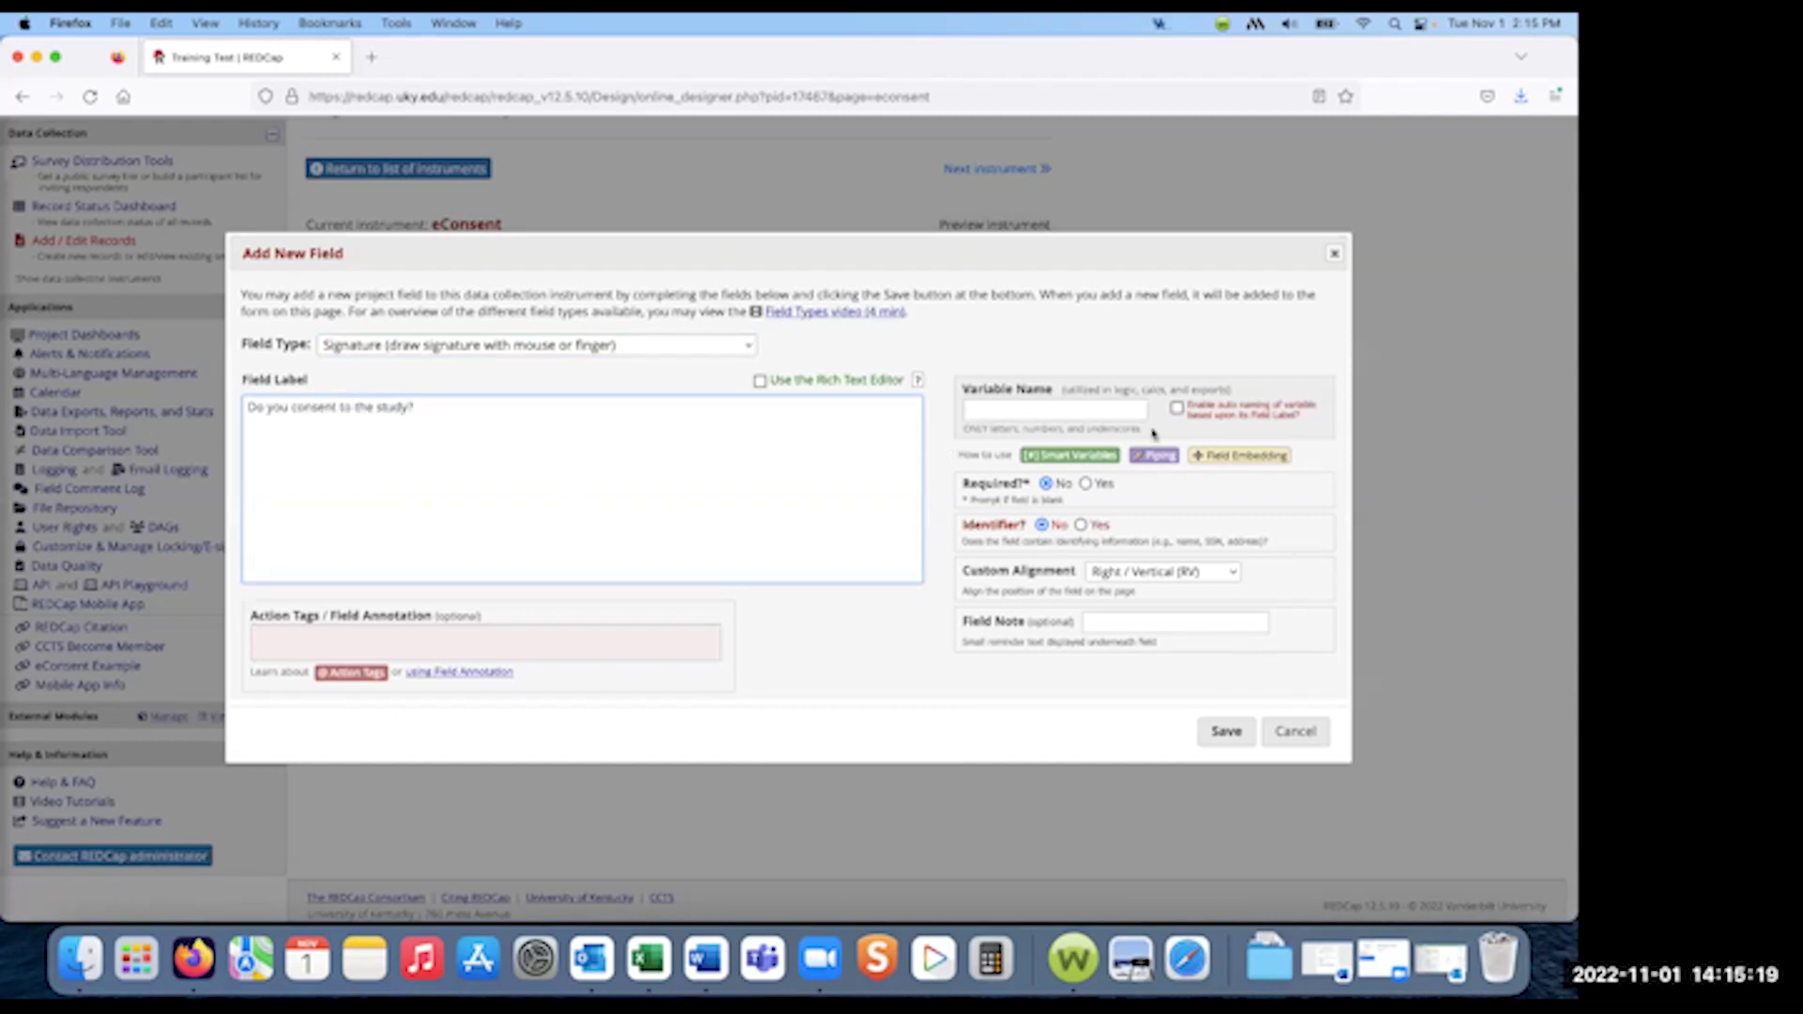
{"action": "left_click", "coordinate": [1065, 405]}
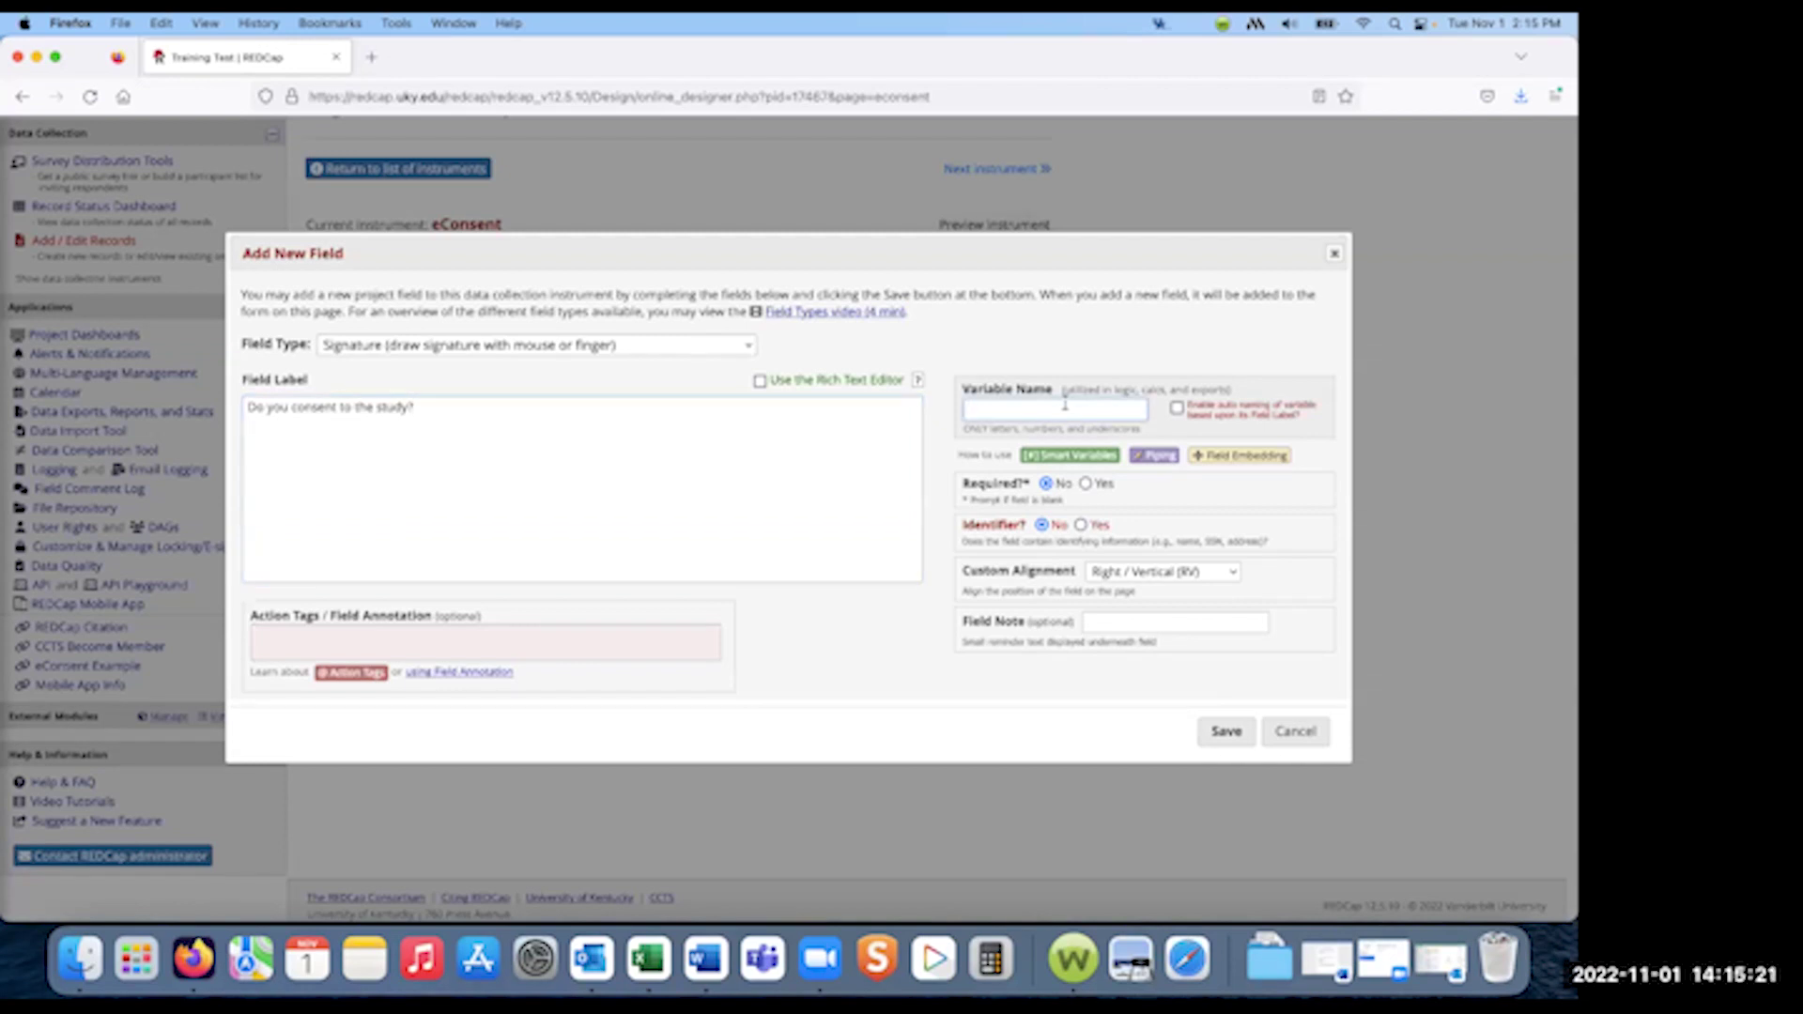
{"action": "type", "text": "conc"}
{"action": "type", "text": "ent"}
{"action": "left_click", "coordinate": [1221, 732]}
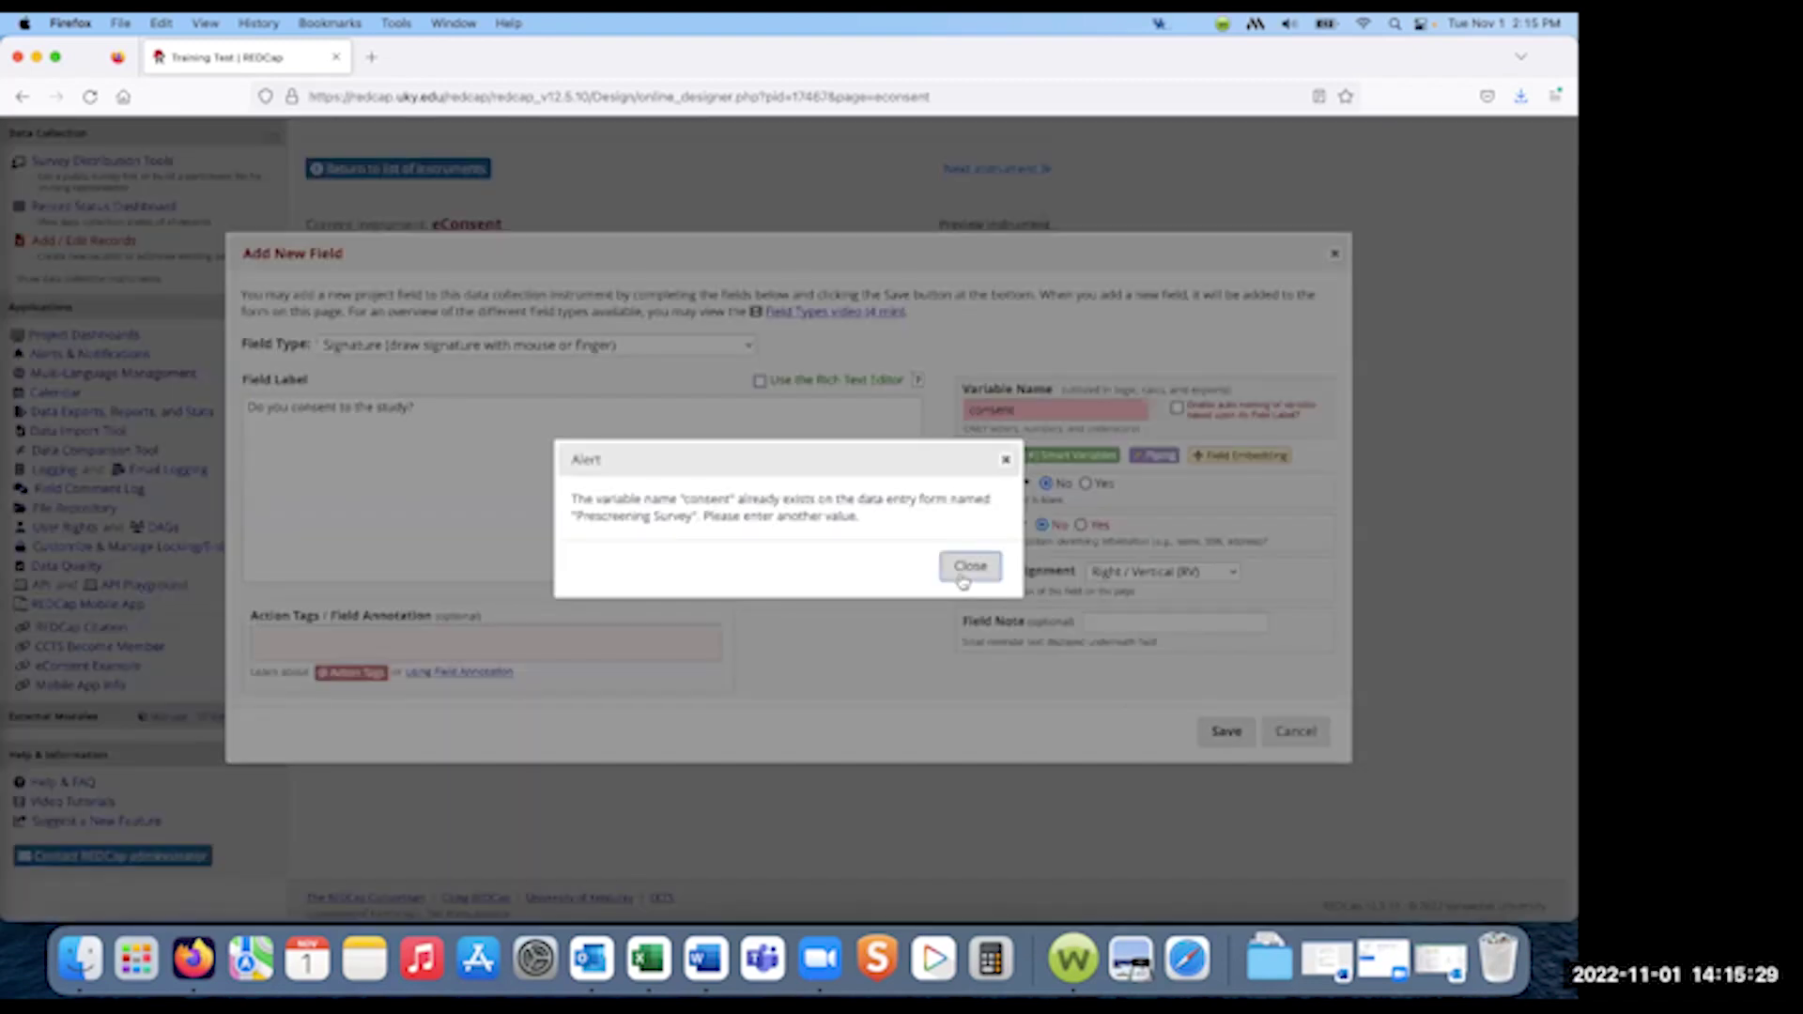
{"action": "left_click", "coordinate": [970, 566]}
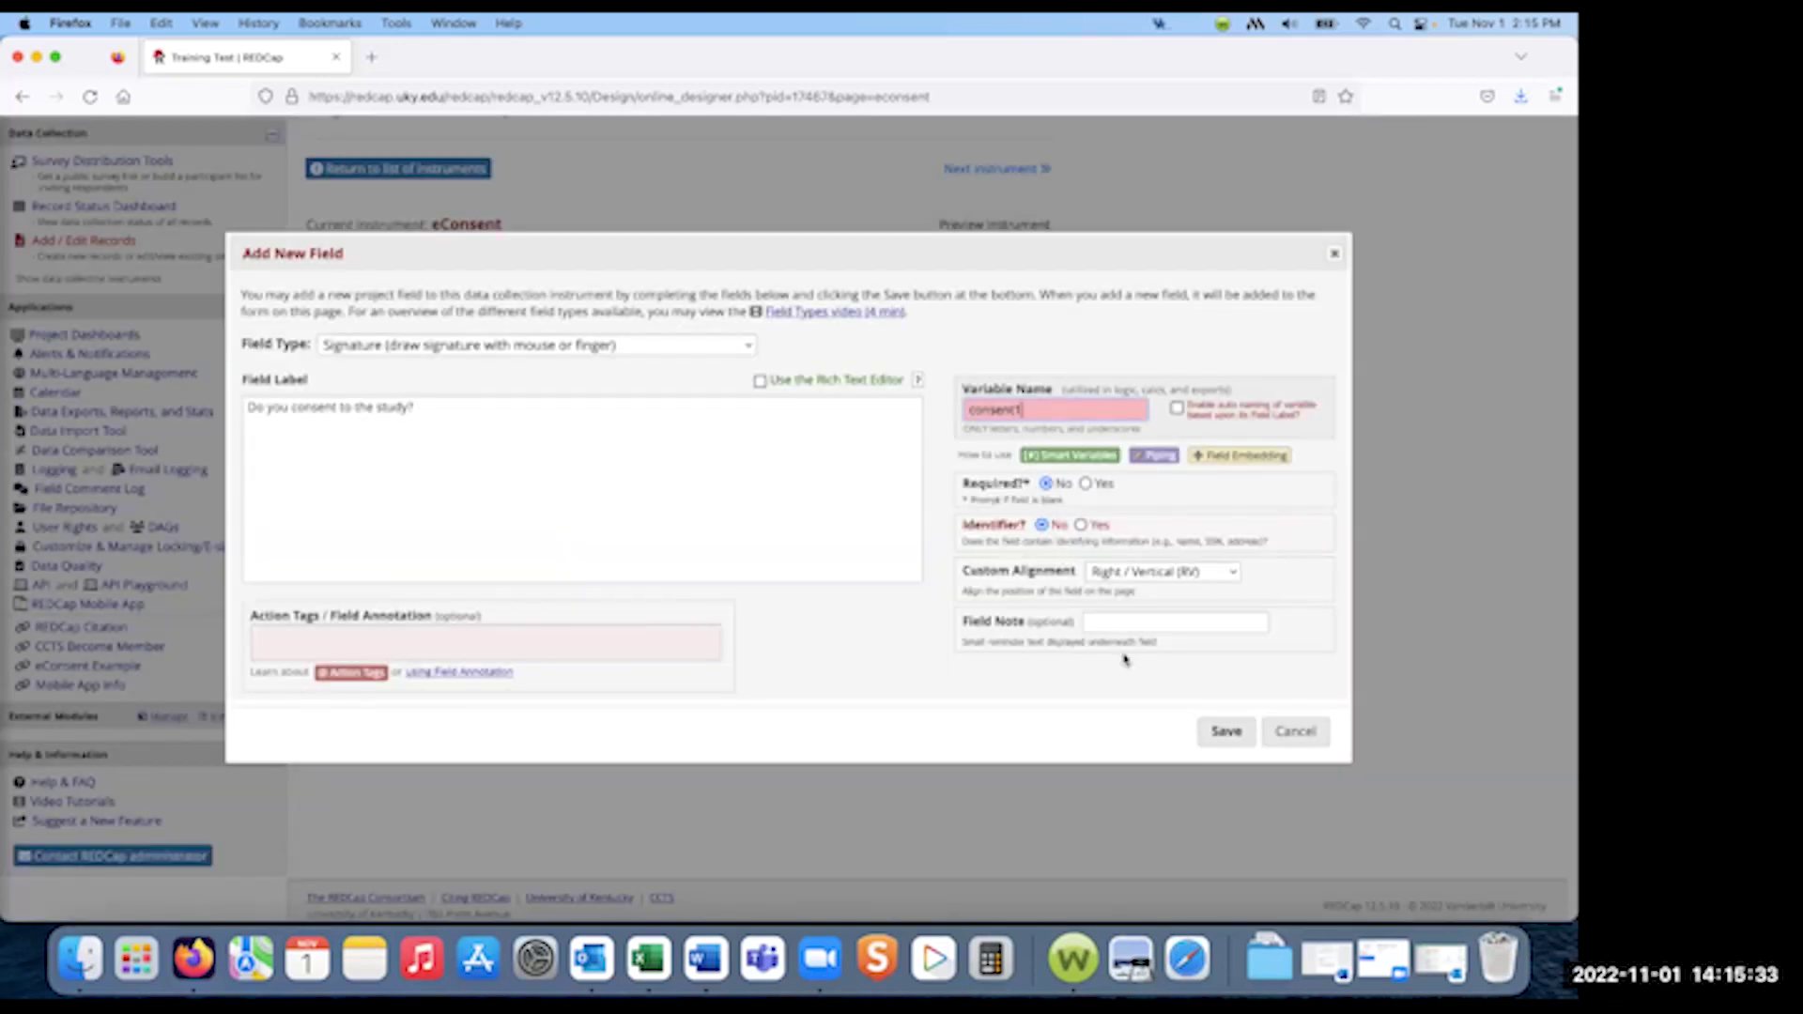
{"action": "left_click", "coordinate": [1219, 733]}
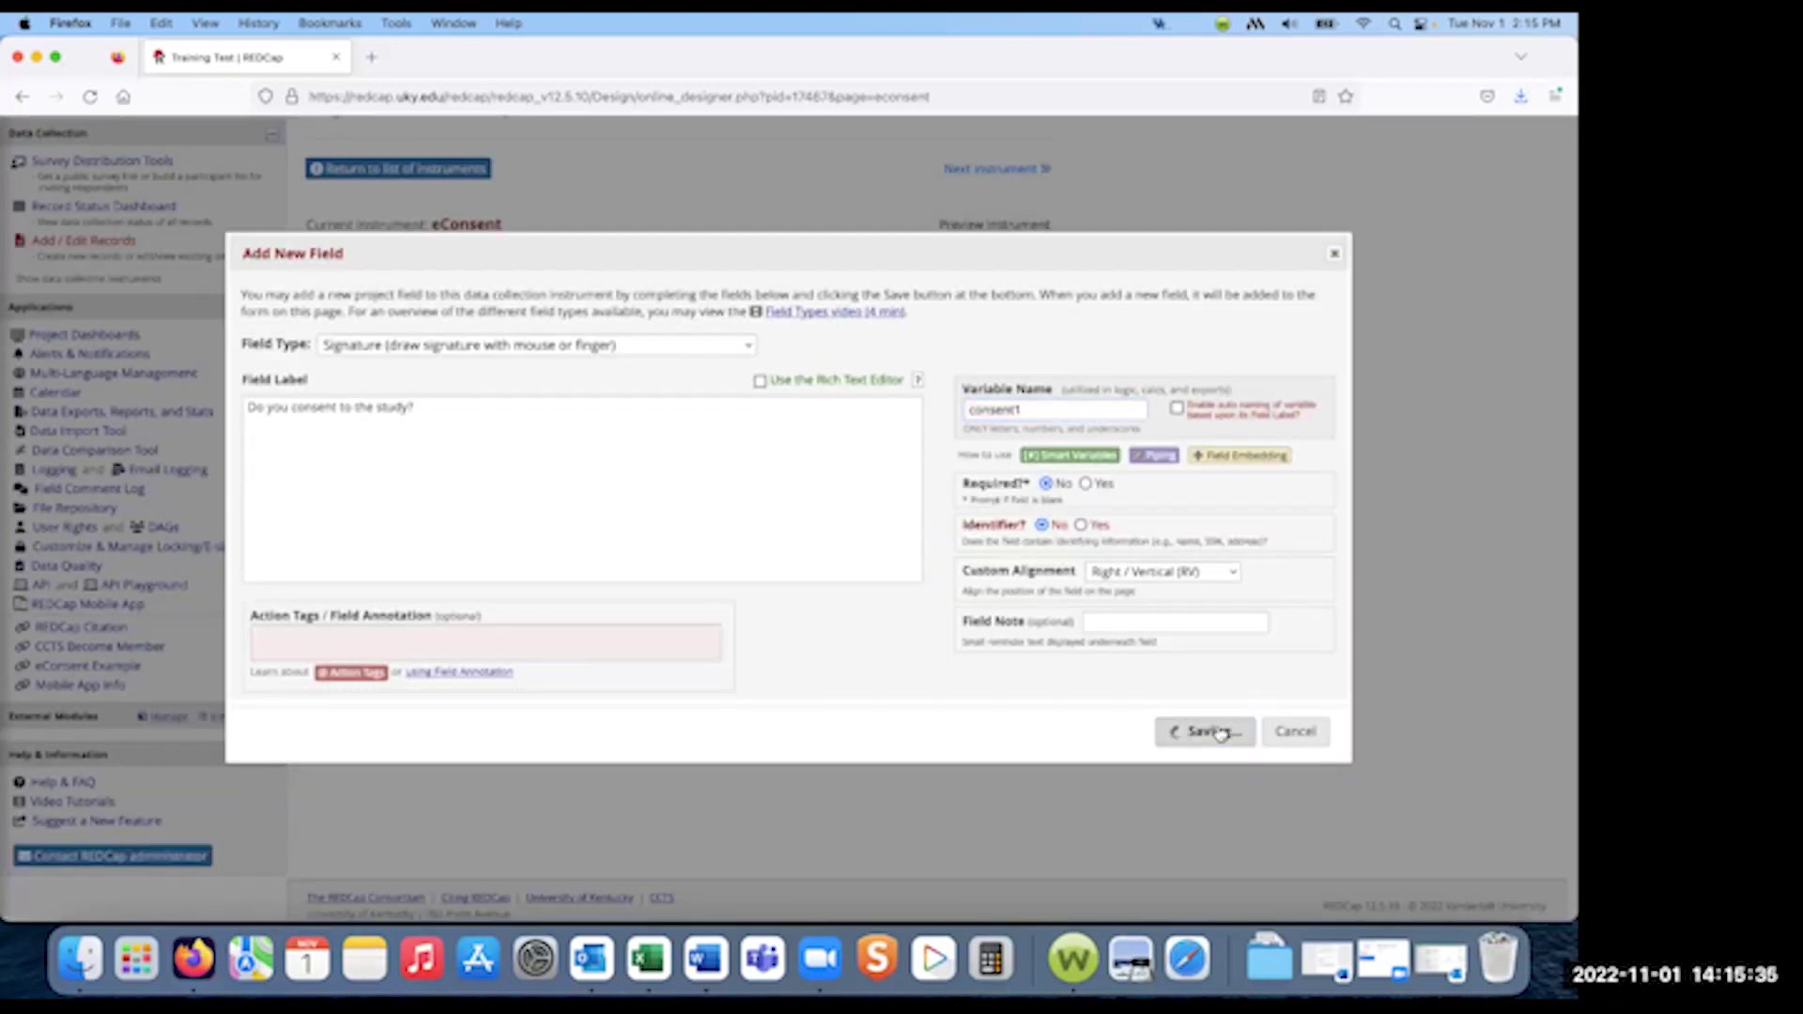
{"action": "scroll", "coordinate": [602, 731], "scroll_direction": "down", "scroll_amount": 1}
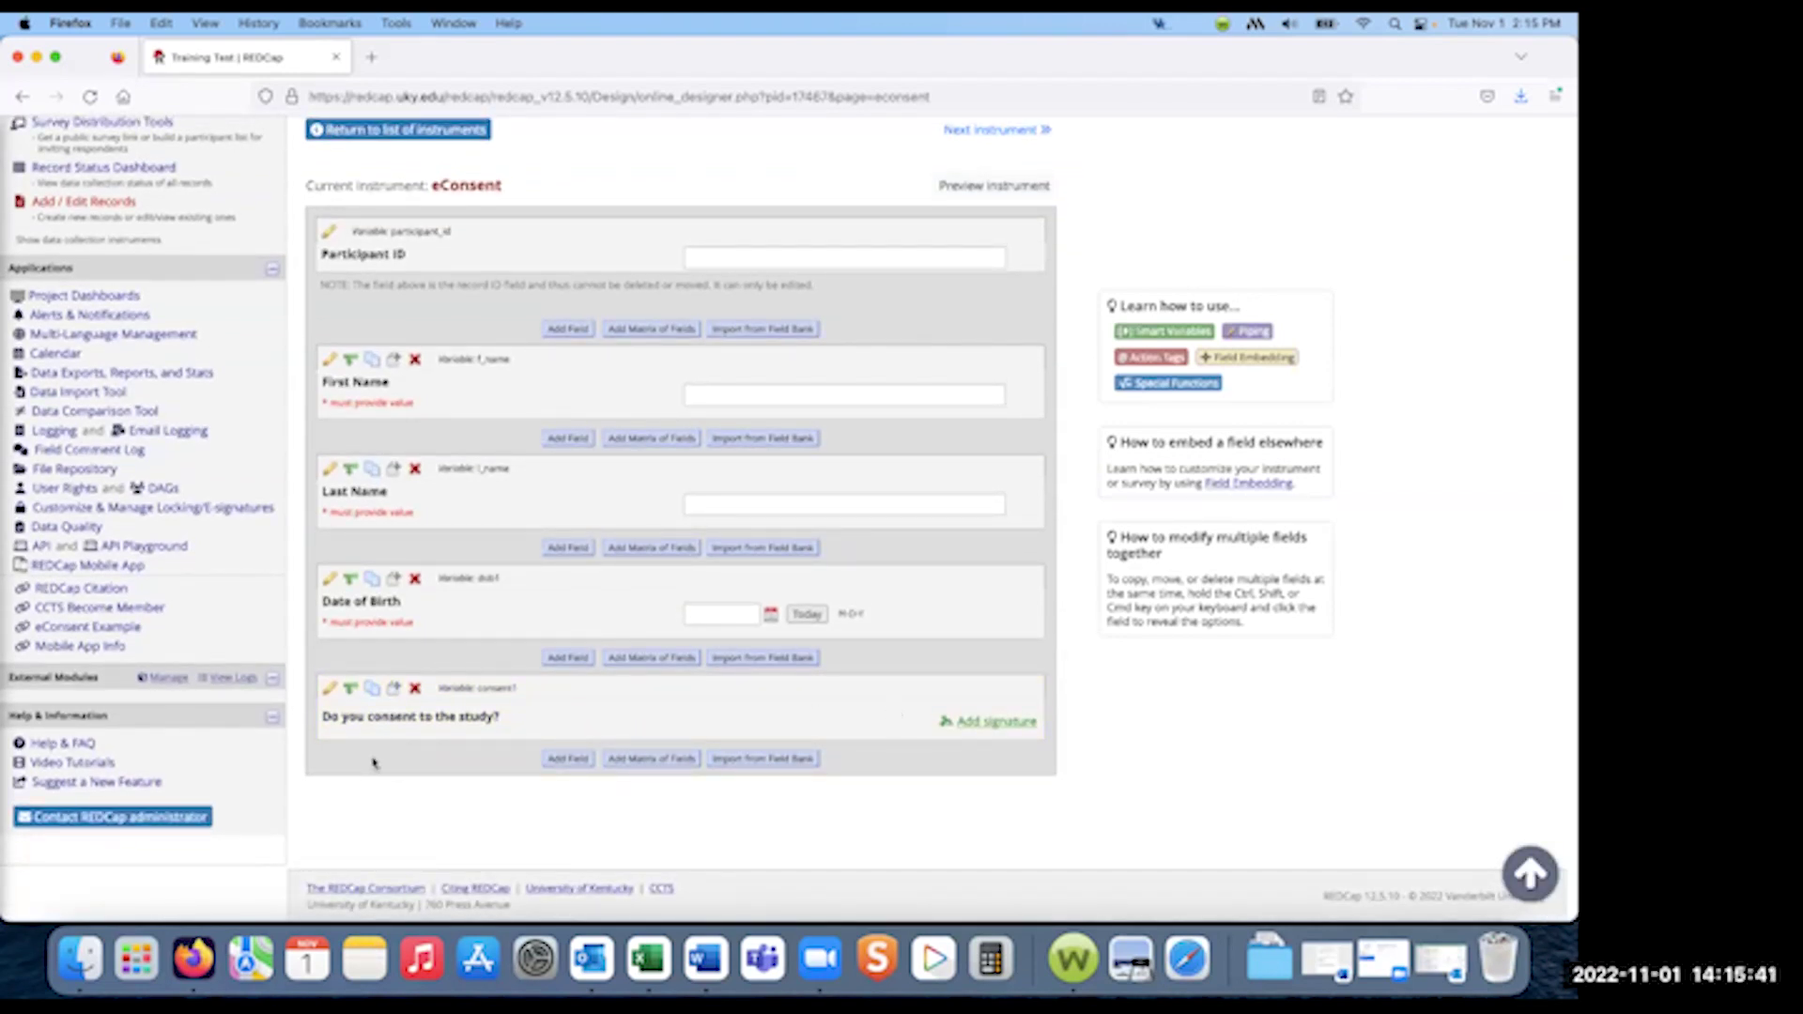
- Change the consent1 field 'Do you consent to the study?' to the Yes - No field type
{"action": "left_click", "coordinate": [329, 689]}
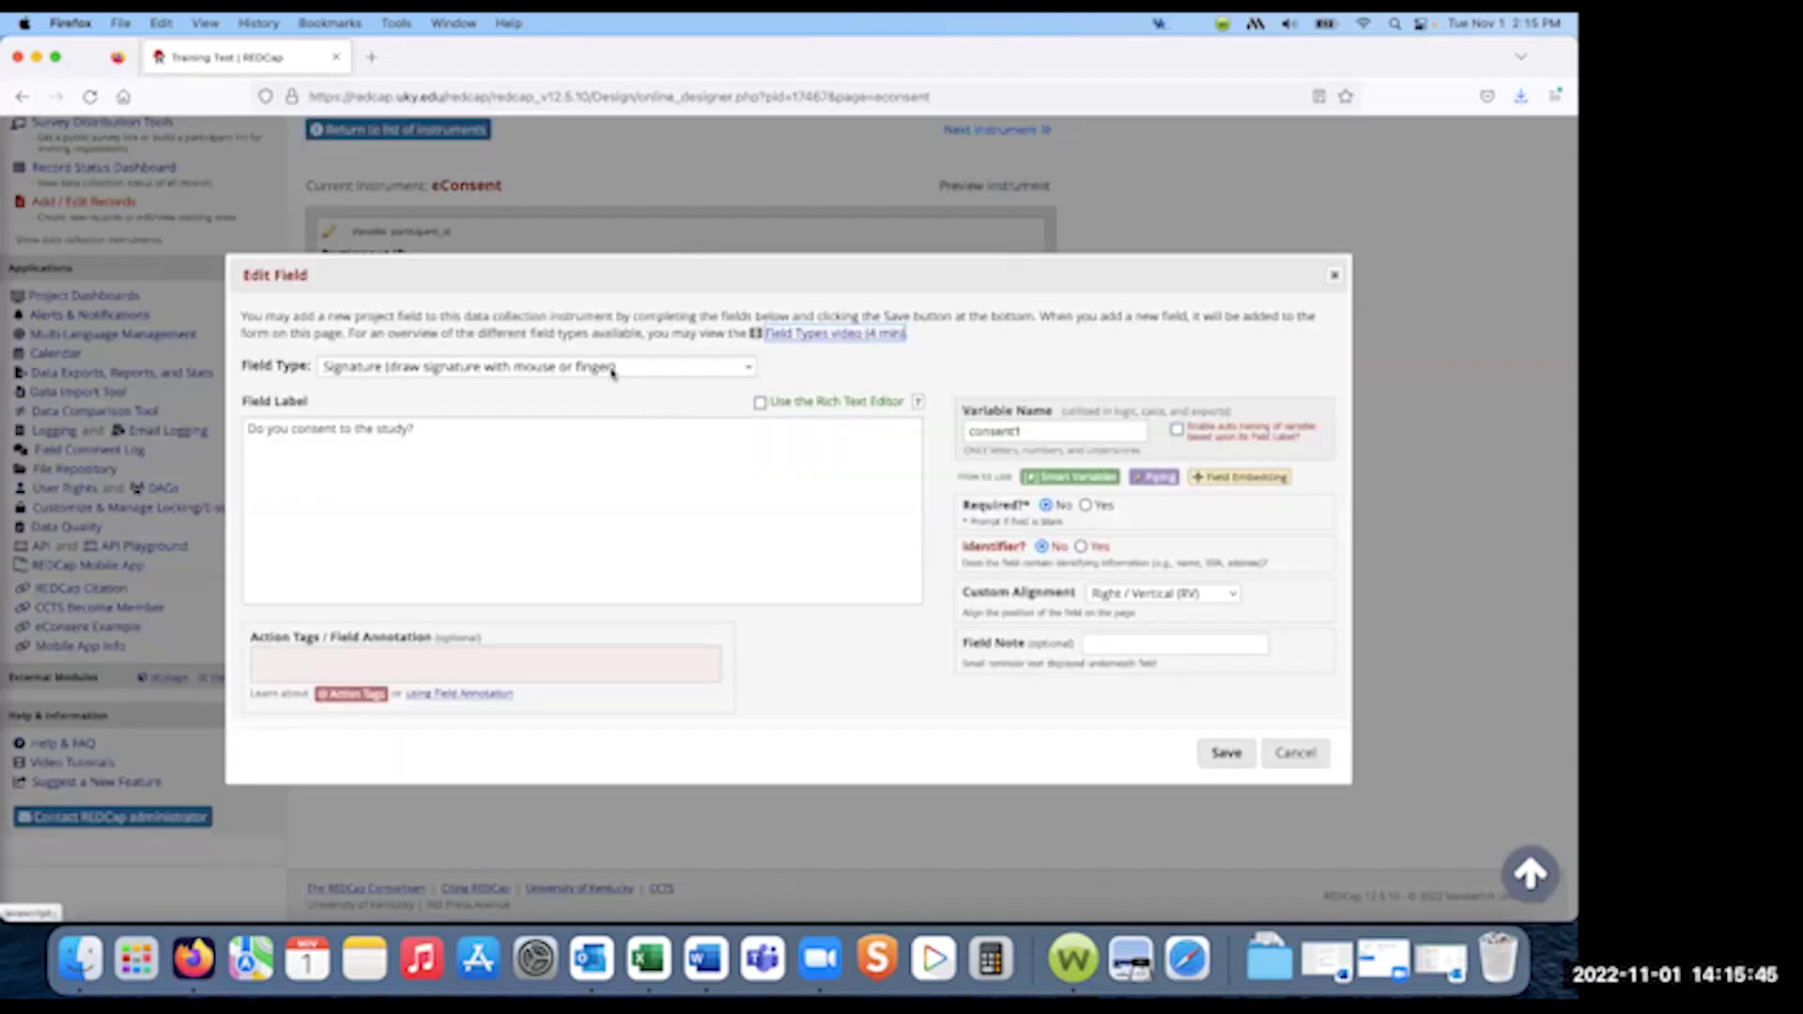
{"action": "left_click", "coordinate": [611, 370]}
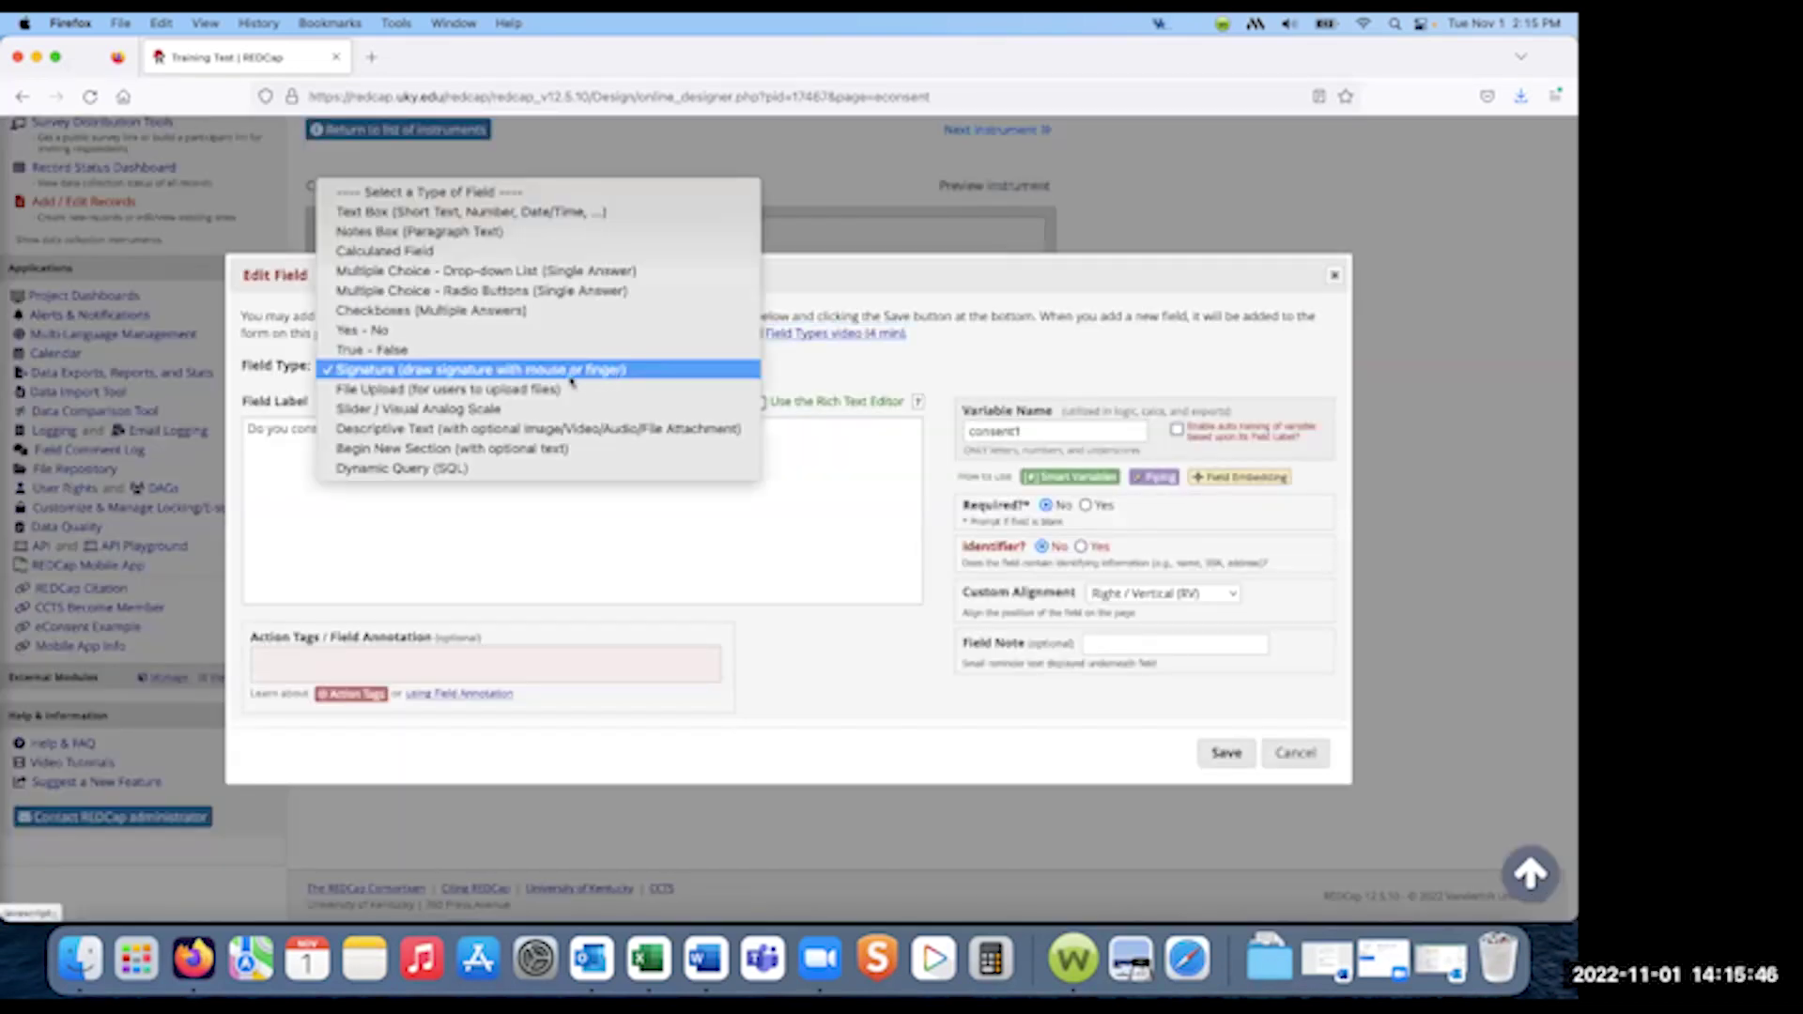
{"action": "left_click", "coordinate": [464, 332]}
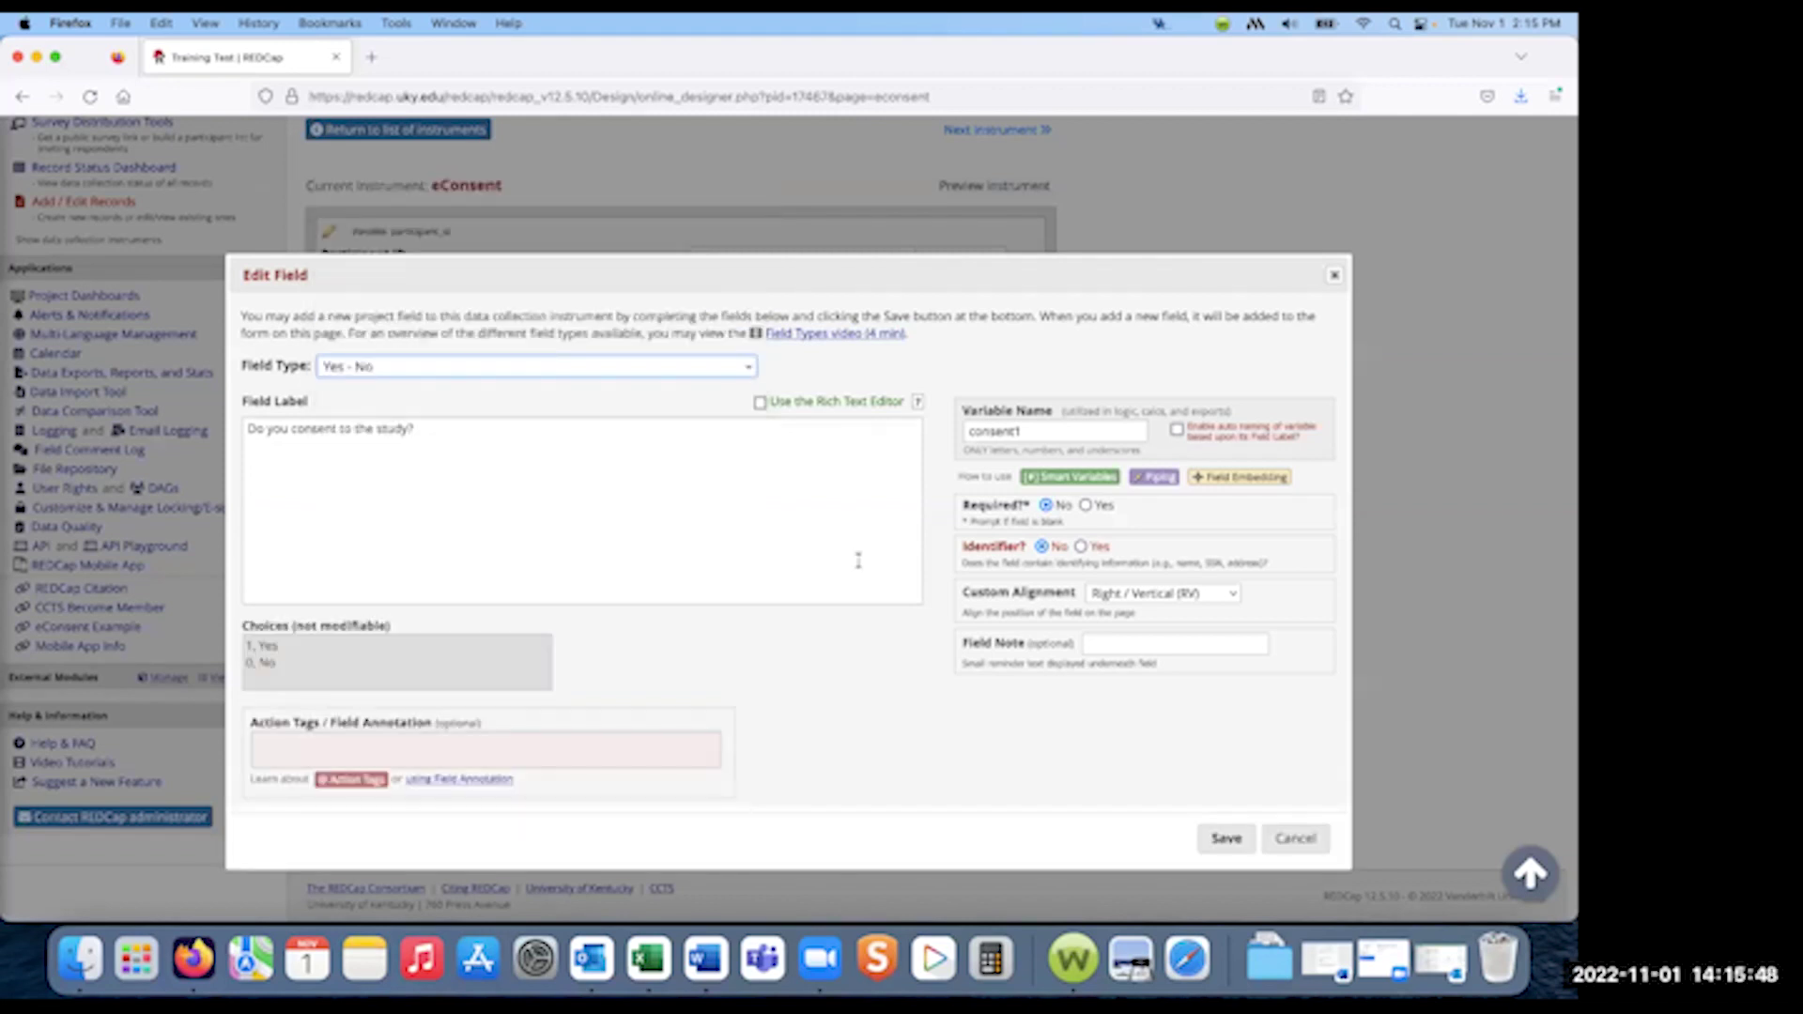
{"action": "left_click", "coordinate": [1226, 839]}
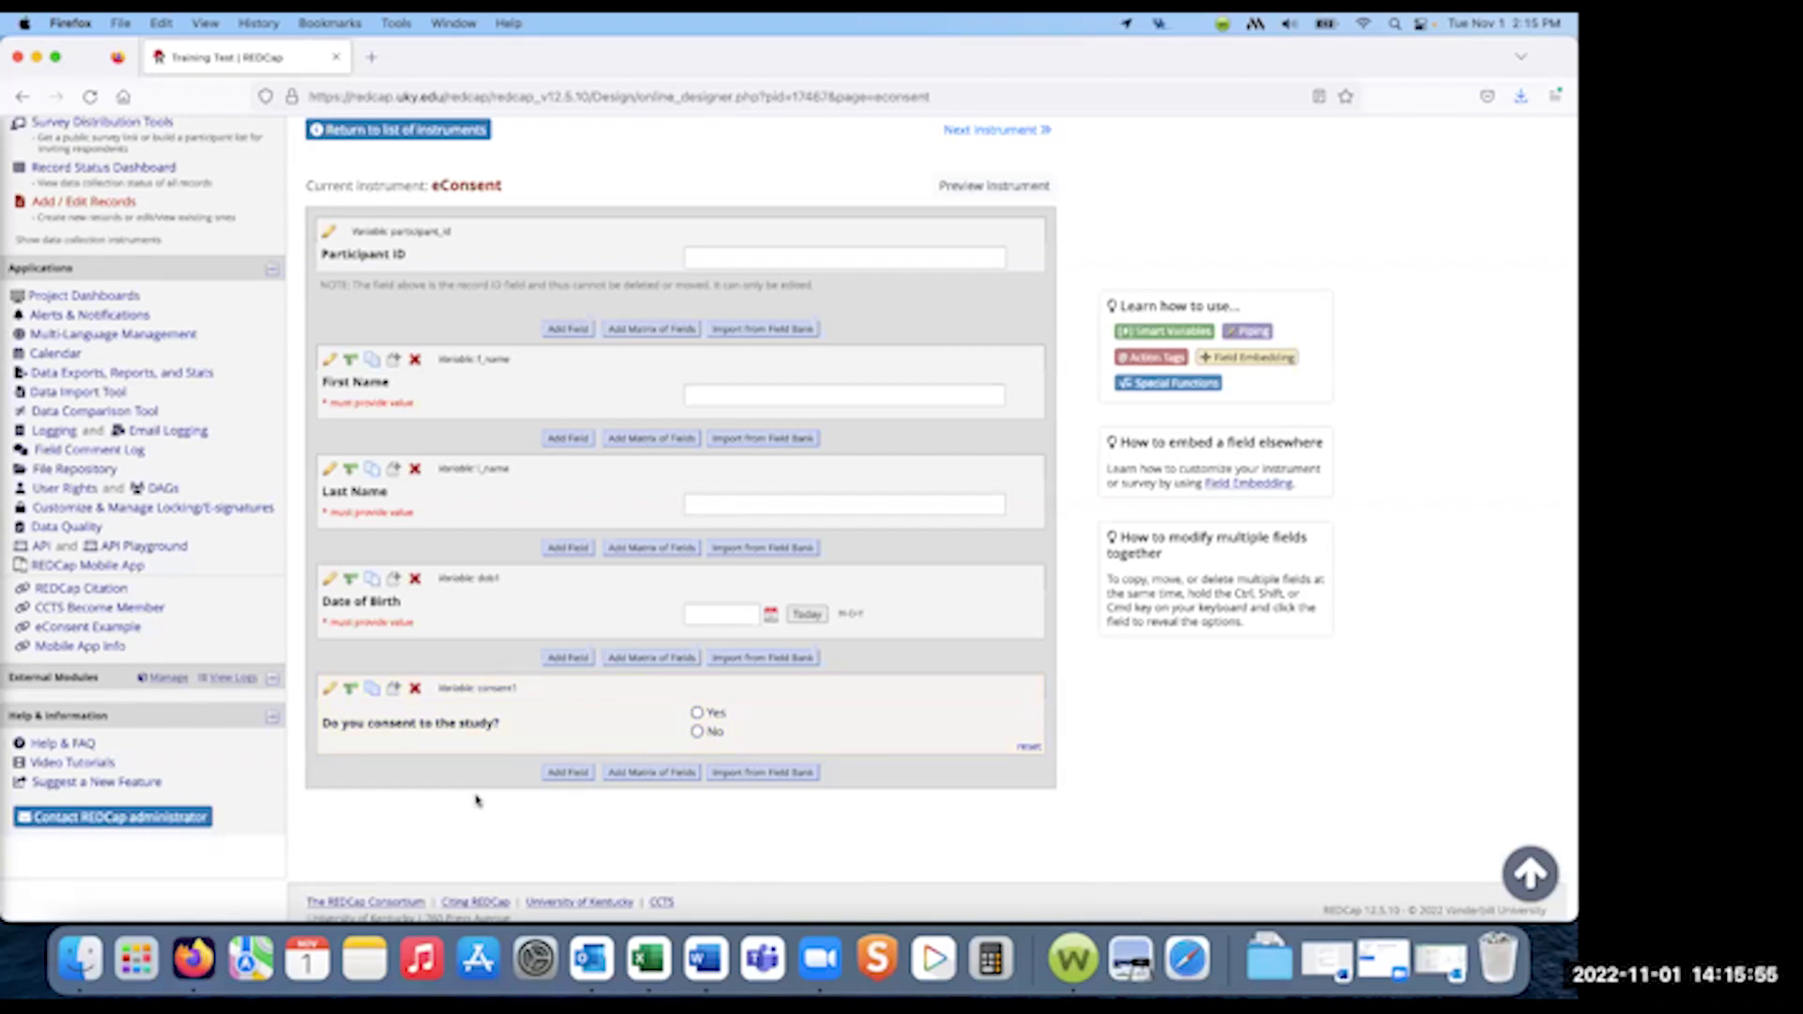
{"action": "scroll", "coordinate": [563, 805], "scroll_direction": "down", "scroll_amount": 1}
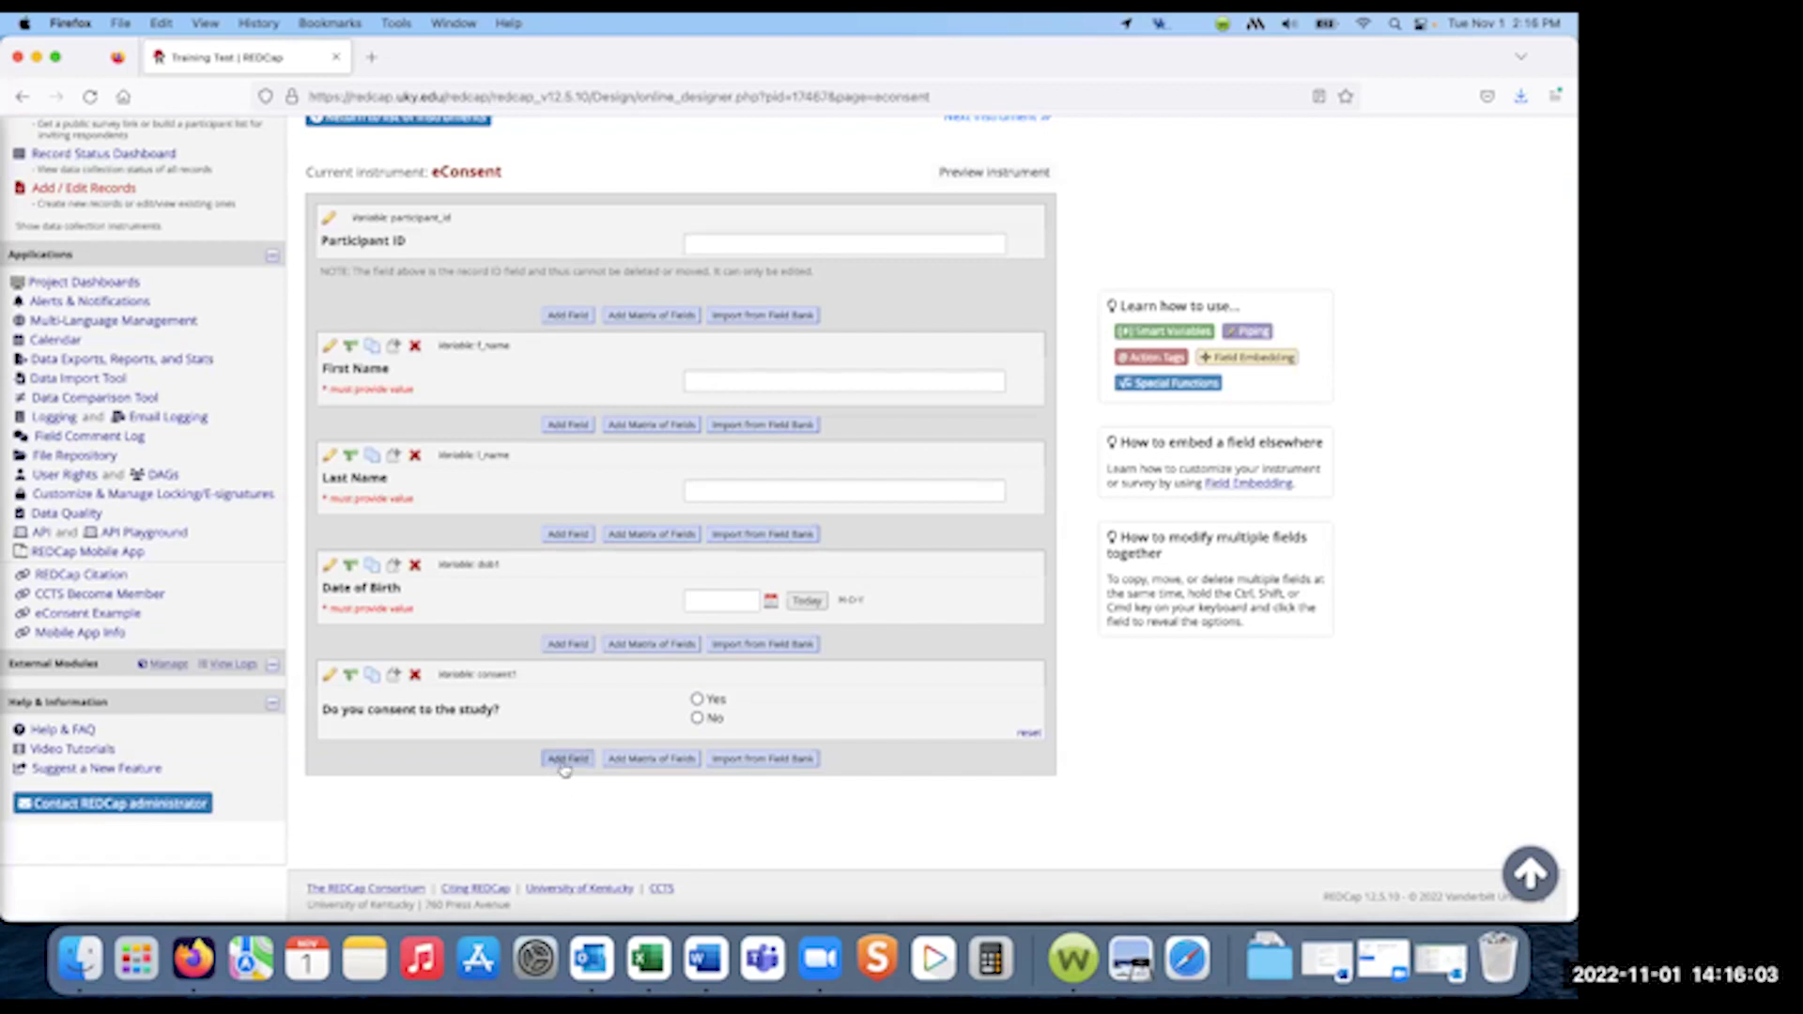
- Add a Signature field labelled 'Please provide sign' with variable name sign
{"action": "left_click", "coordinate": [568, 759]}
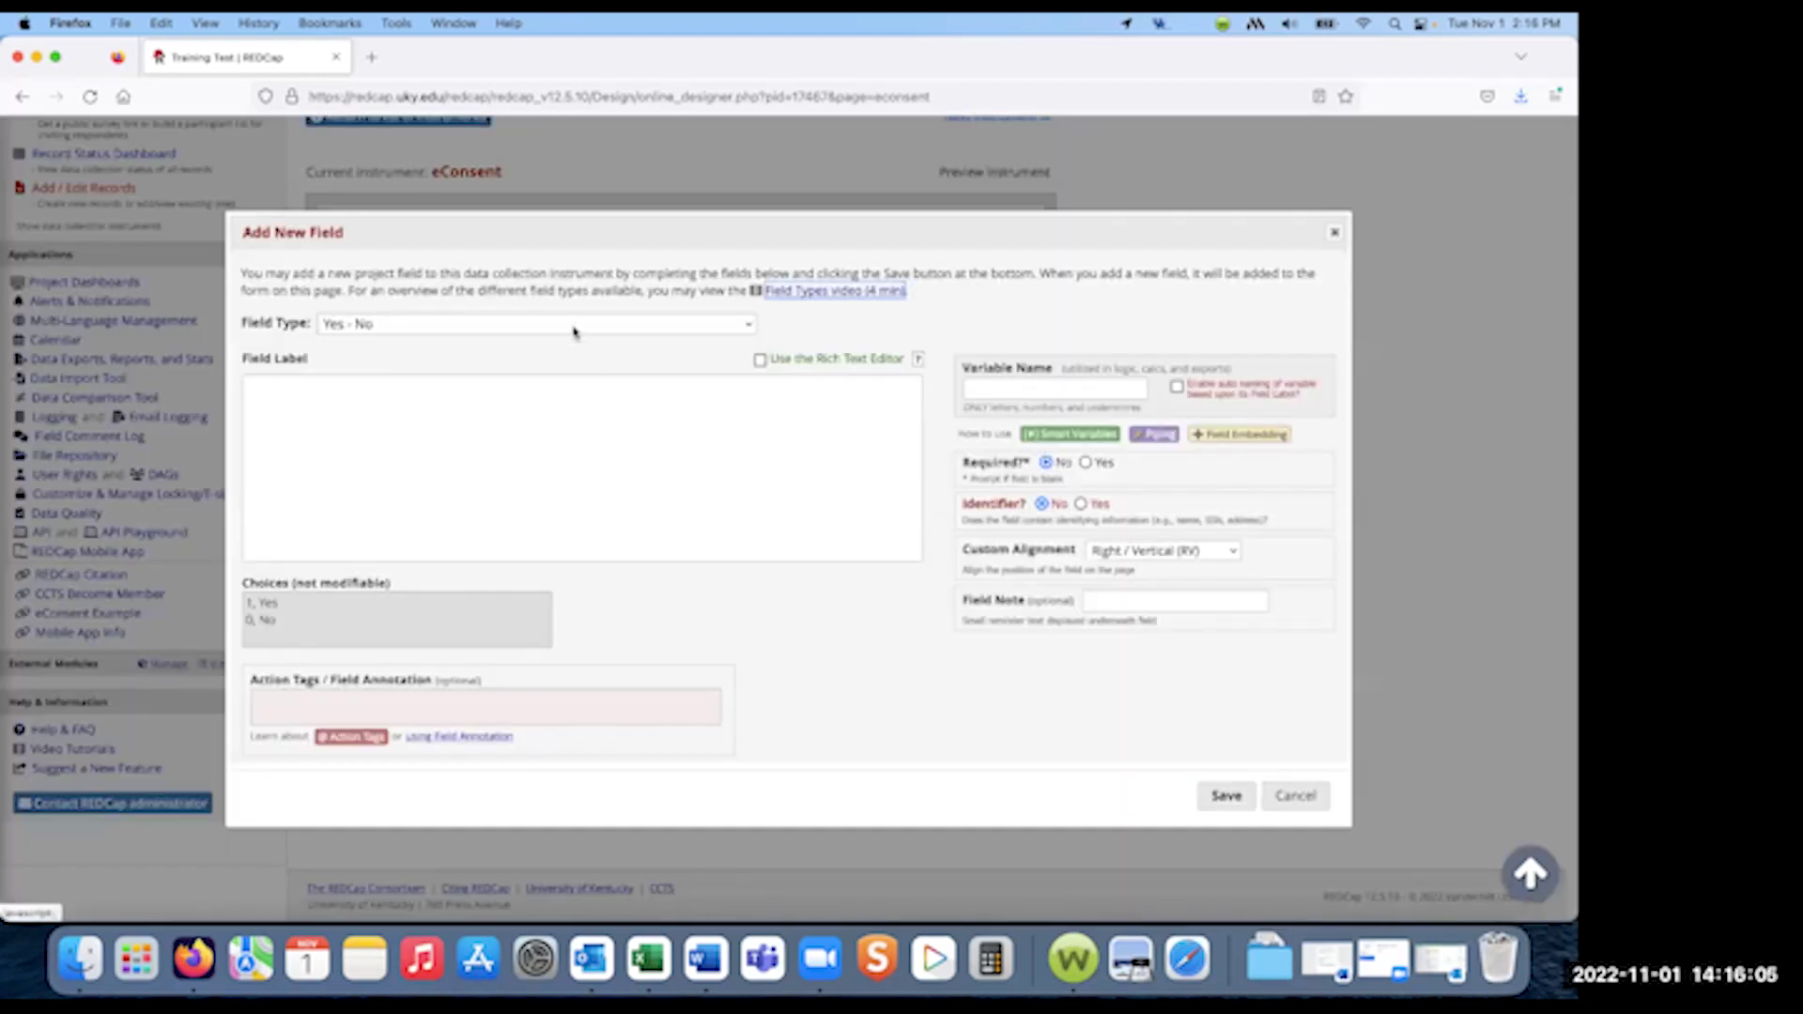
{"action": "left_click", "coordinate": [571, 326]}
{"action": "left_click", "coordinate": [505, 367]}
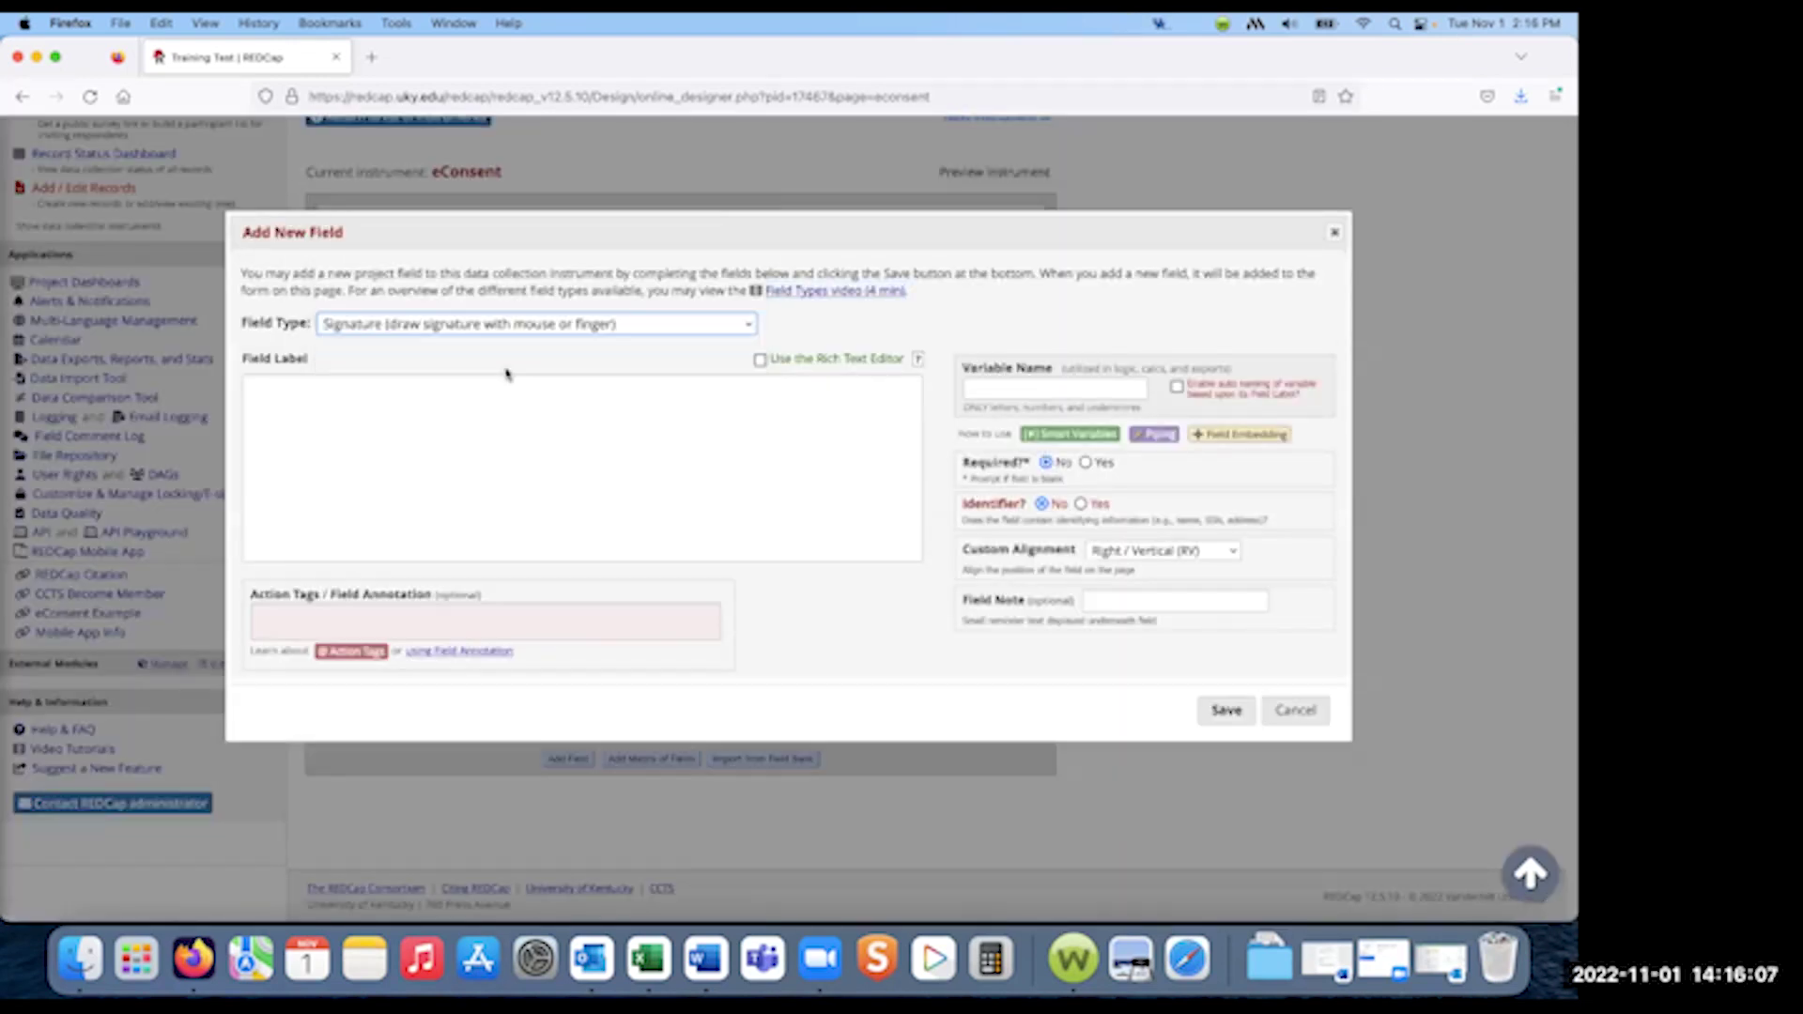
{"action": "left_click", "coordinate": [590, 430]}
{"action": "type", "text": "Please provide sign"}
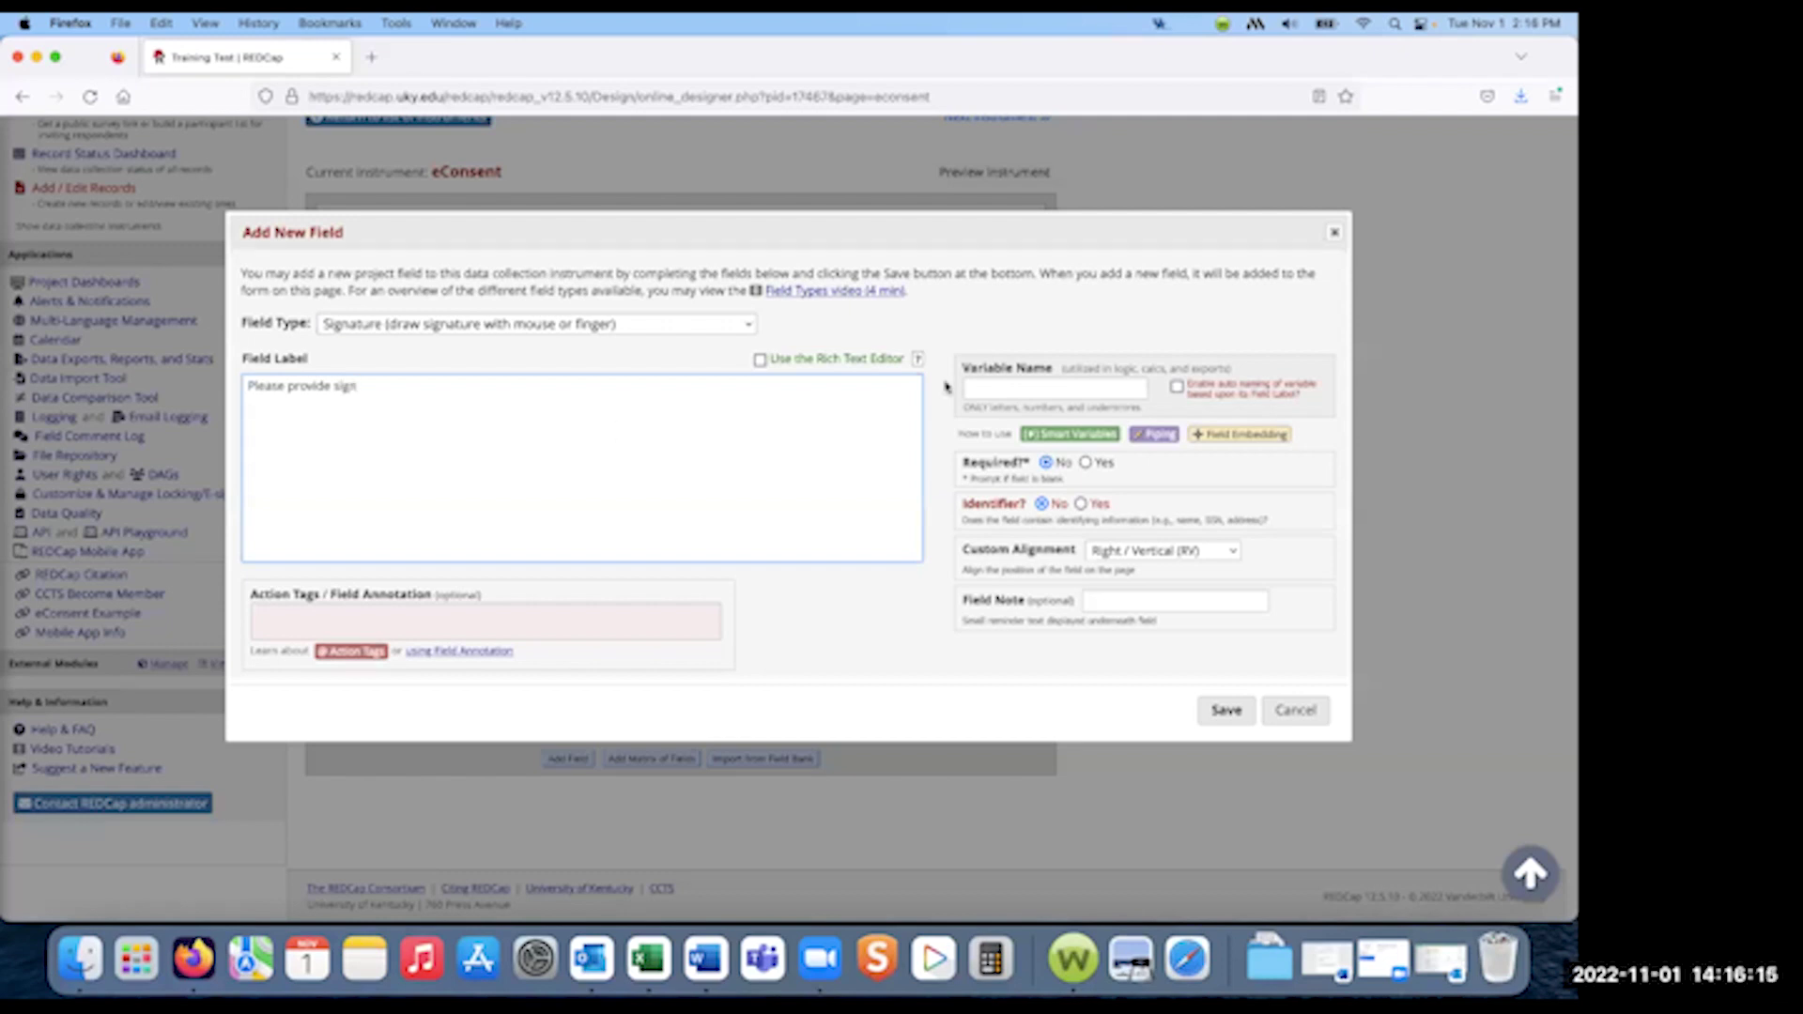
{"action": "left_click", "coordinate": [1005, 382]}
{"action": "type", "text": "sign"}
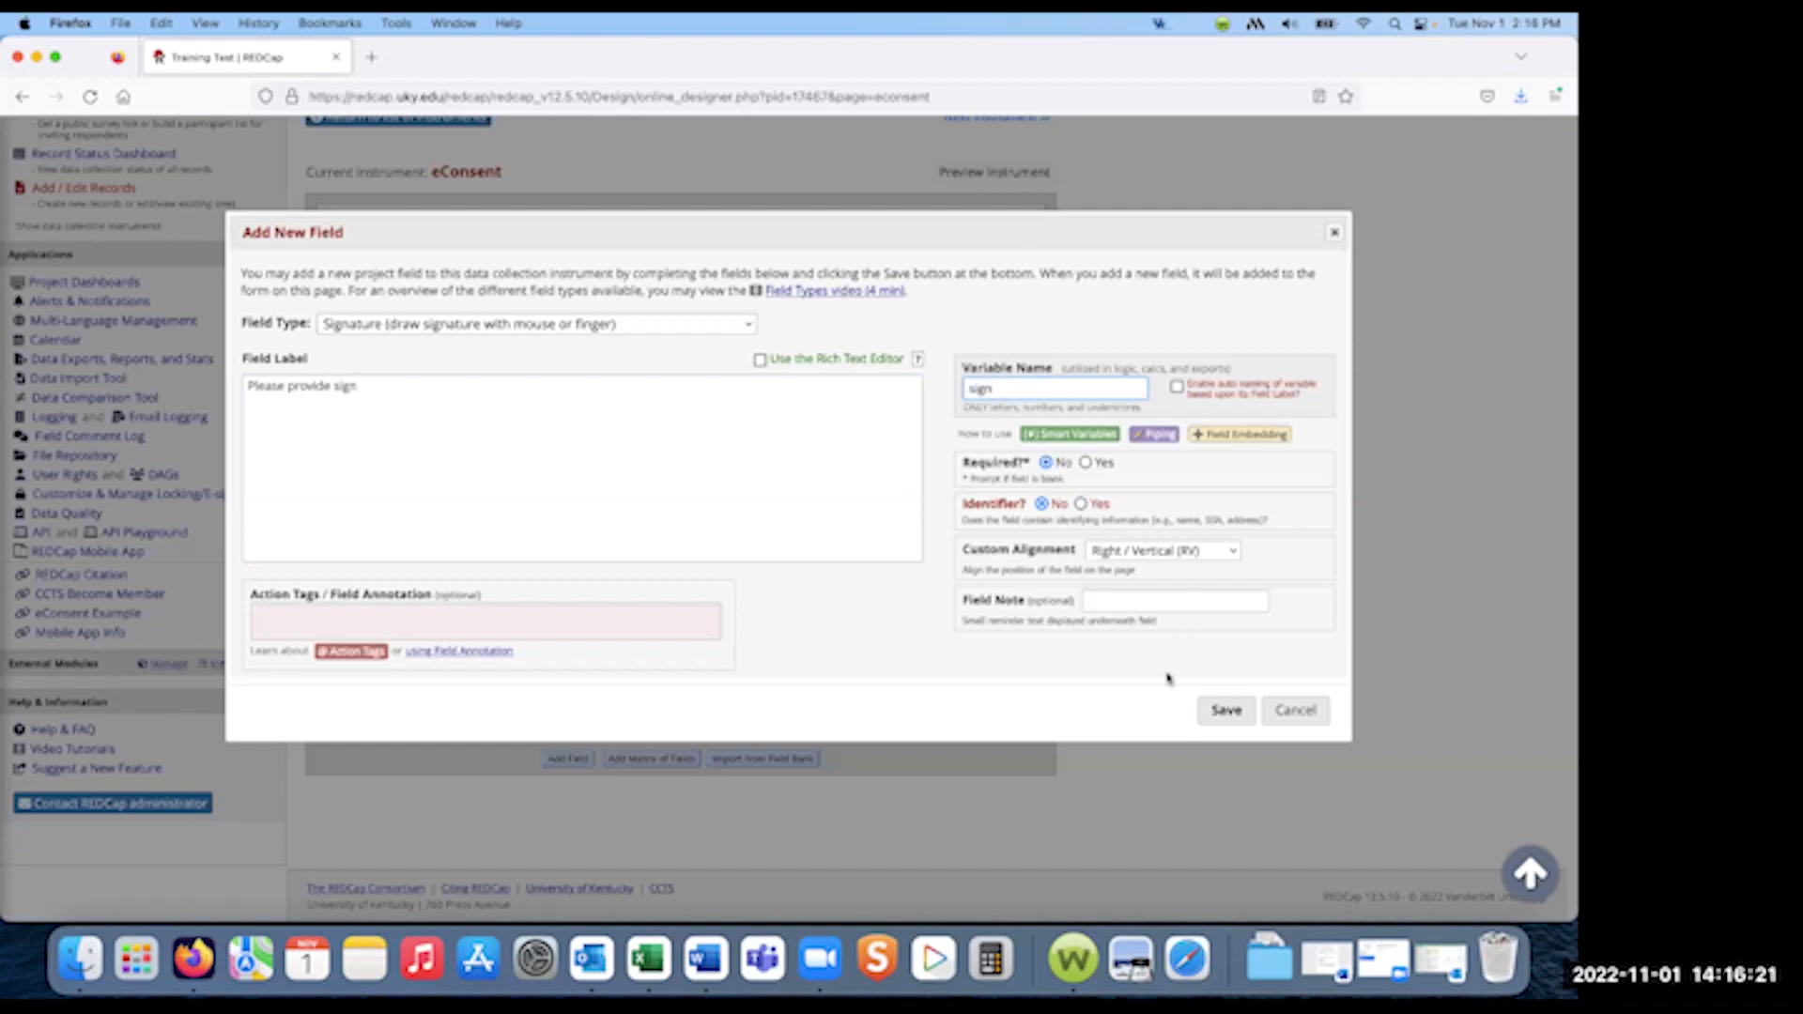
{"action": "left_click", "coordinate": [1226, 710]}
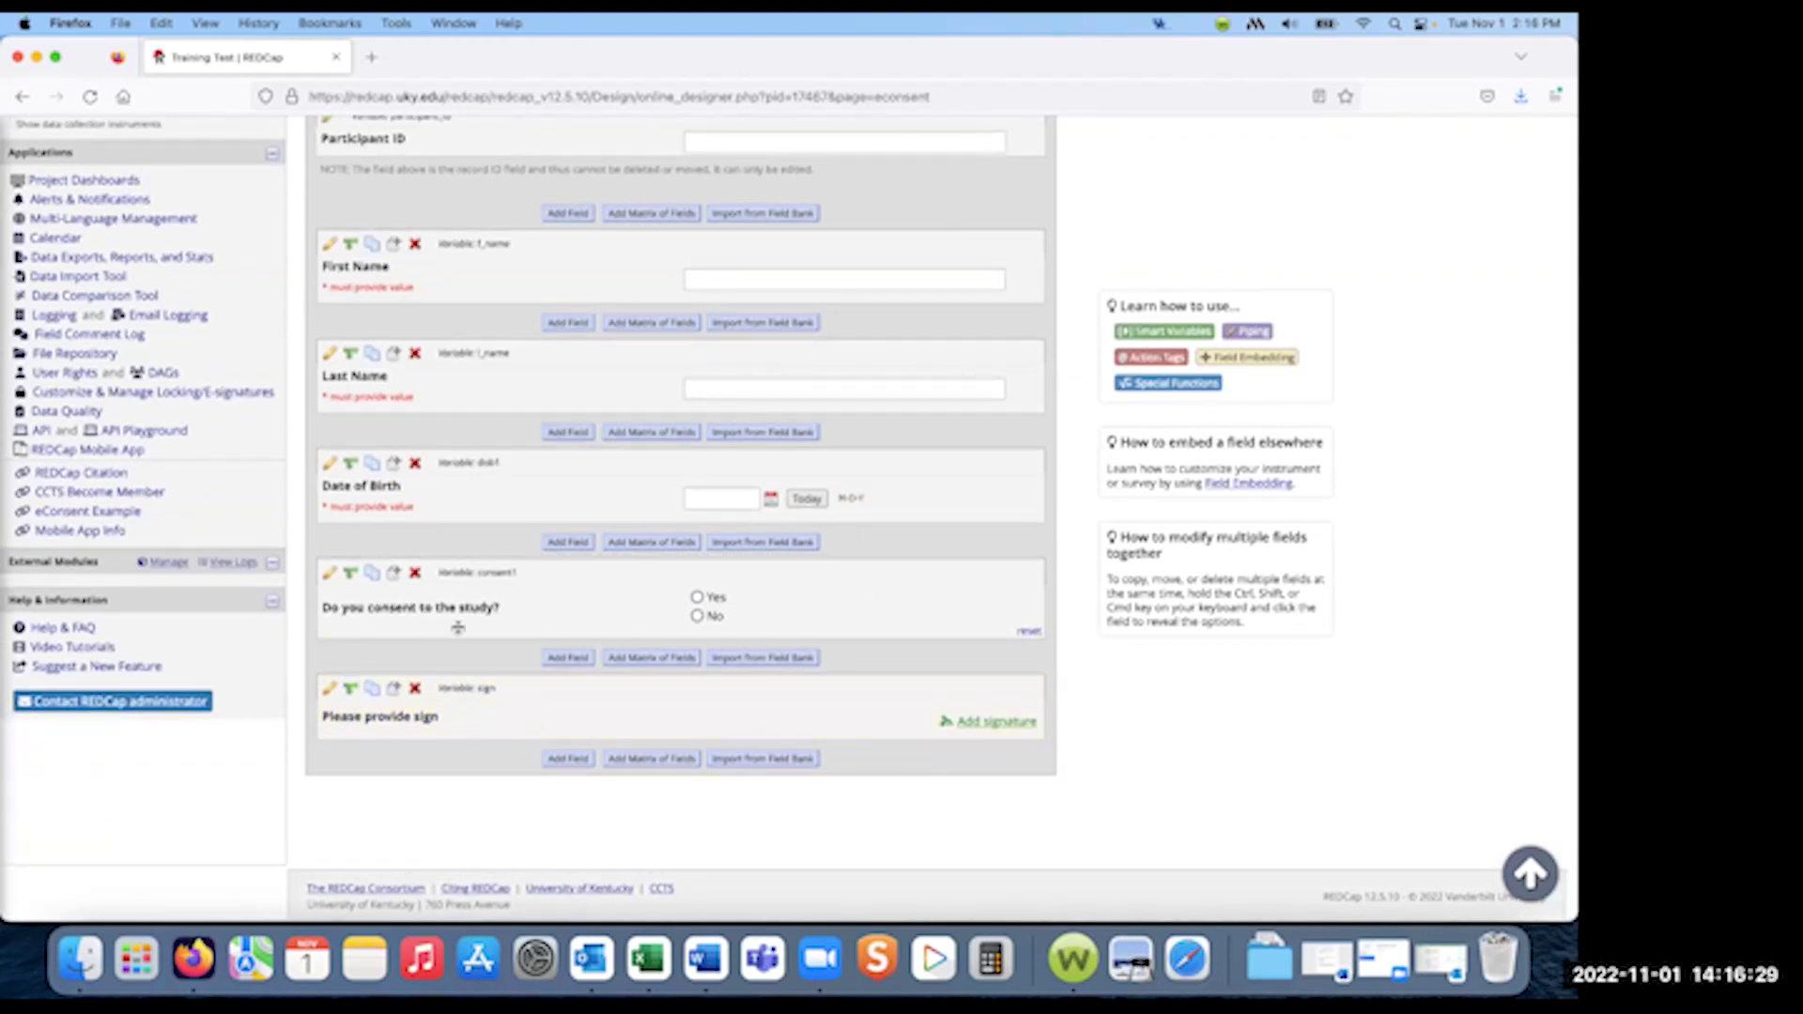
- Give the sign field branching logic consent1 = Yes (1) via the drag-and-drop builder, using ANY
{"action": "left_click", "coordinate": [350, 690]}
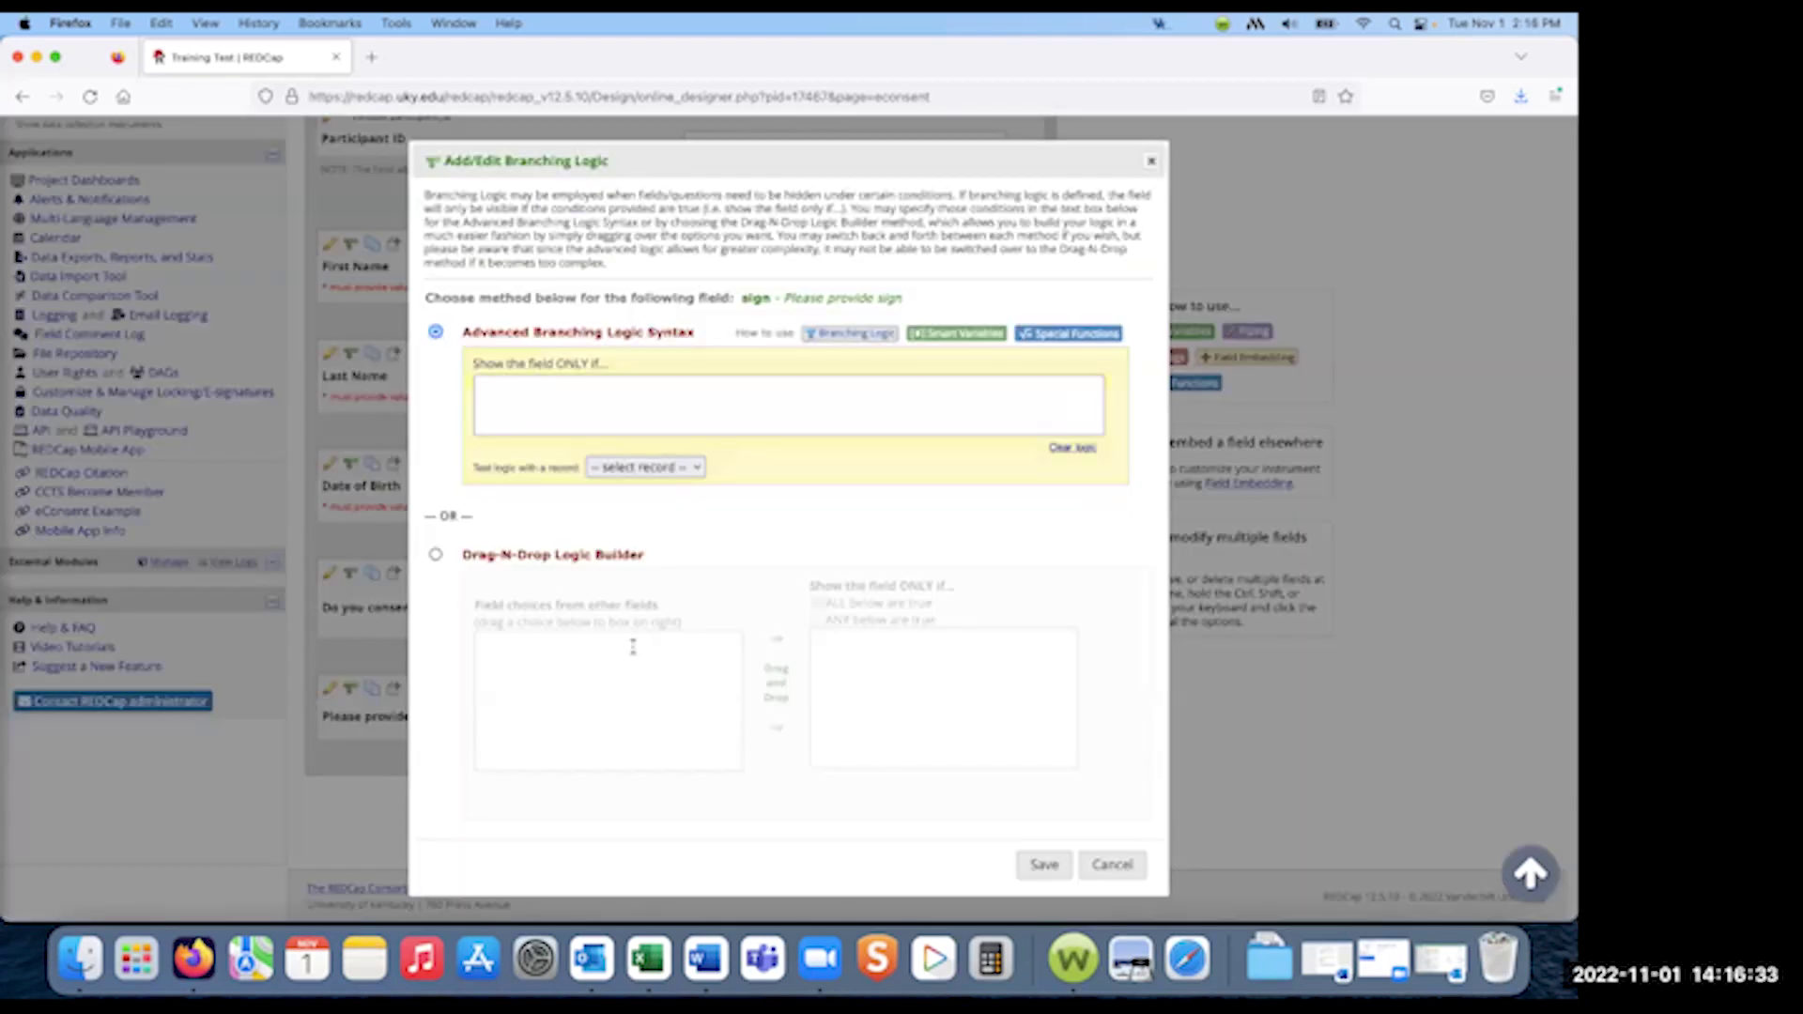
{"action": "left_click", "coordinate": [435, 556]}
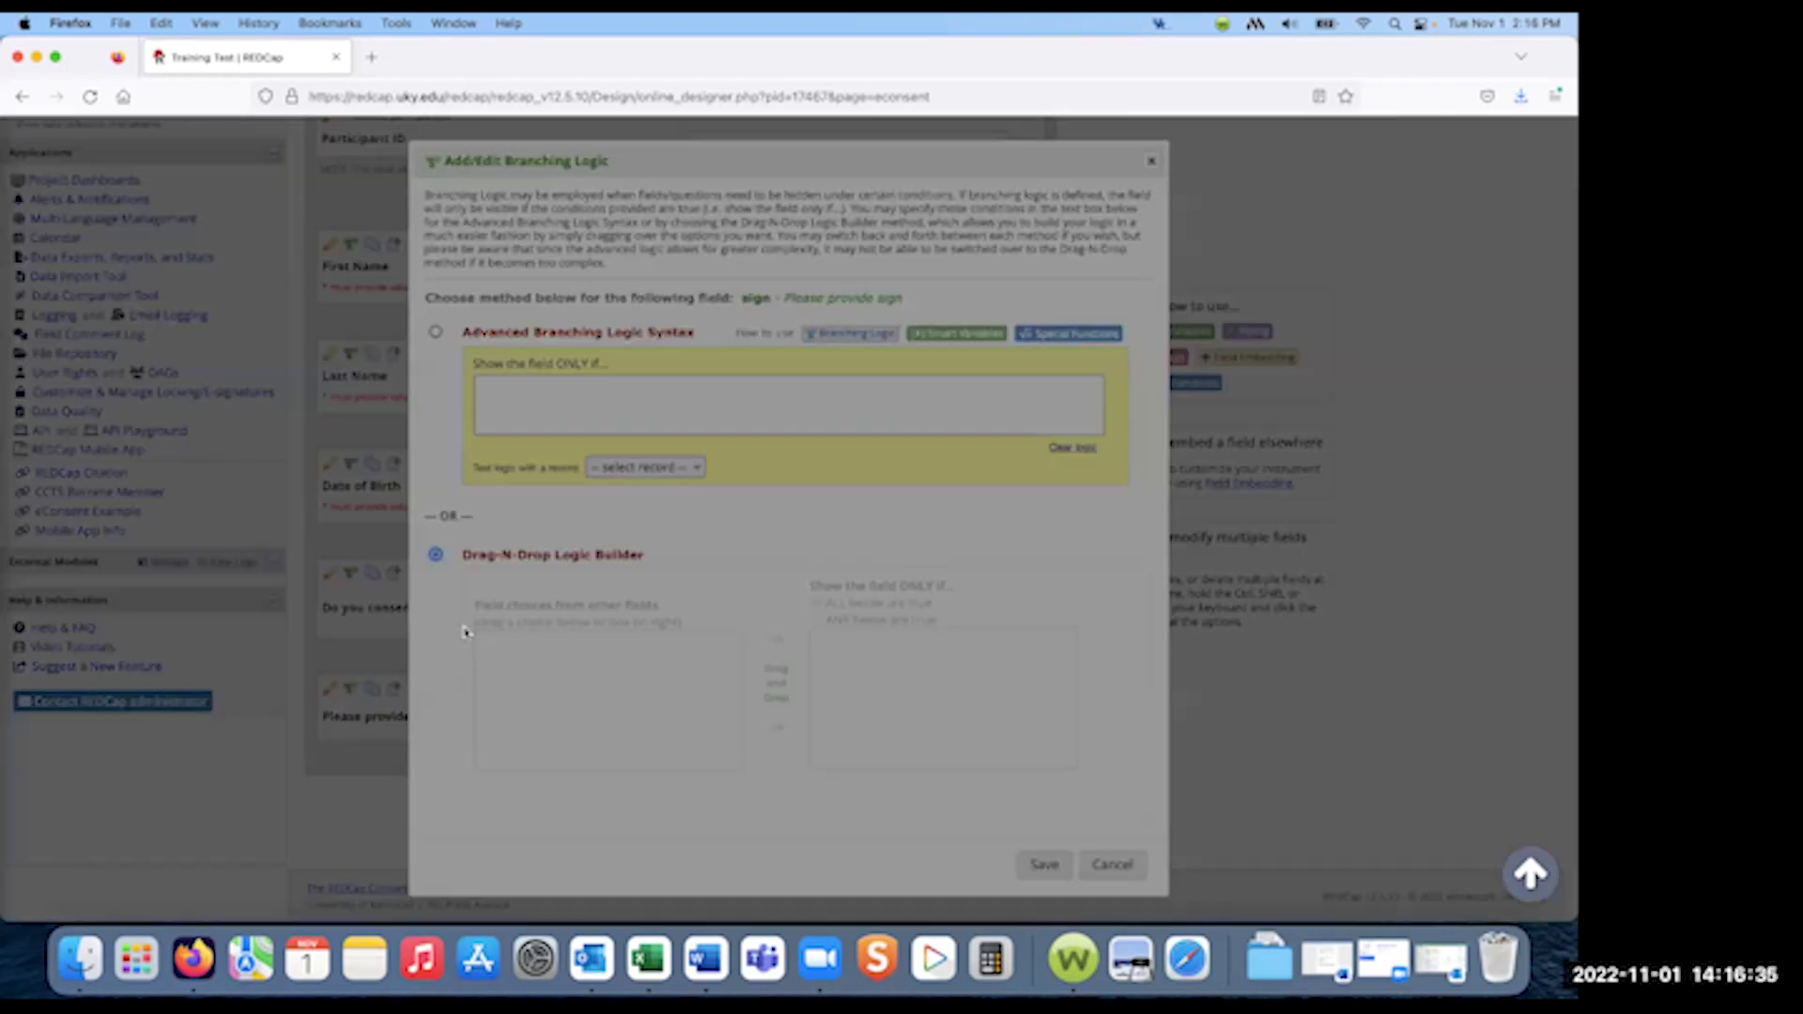
{"action": "scroll", "coordinate": [601, 737], "scroll_direction": "down", "scroll_amount": 2}
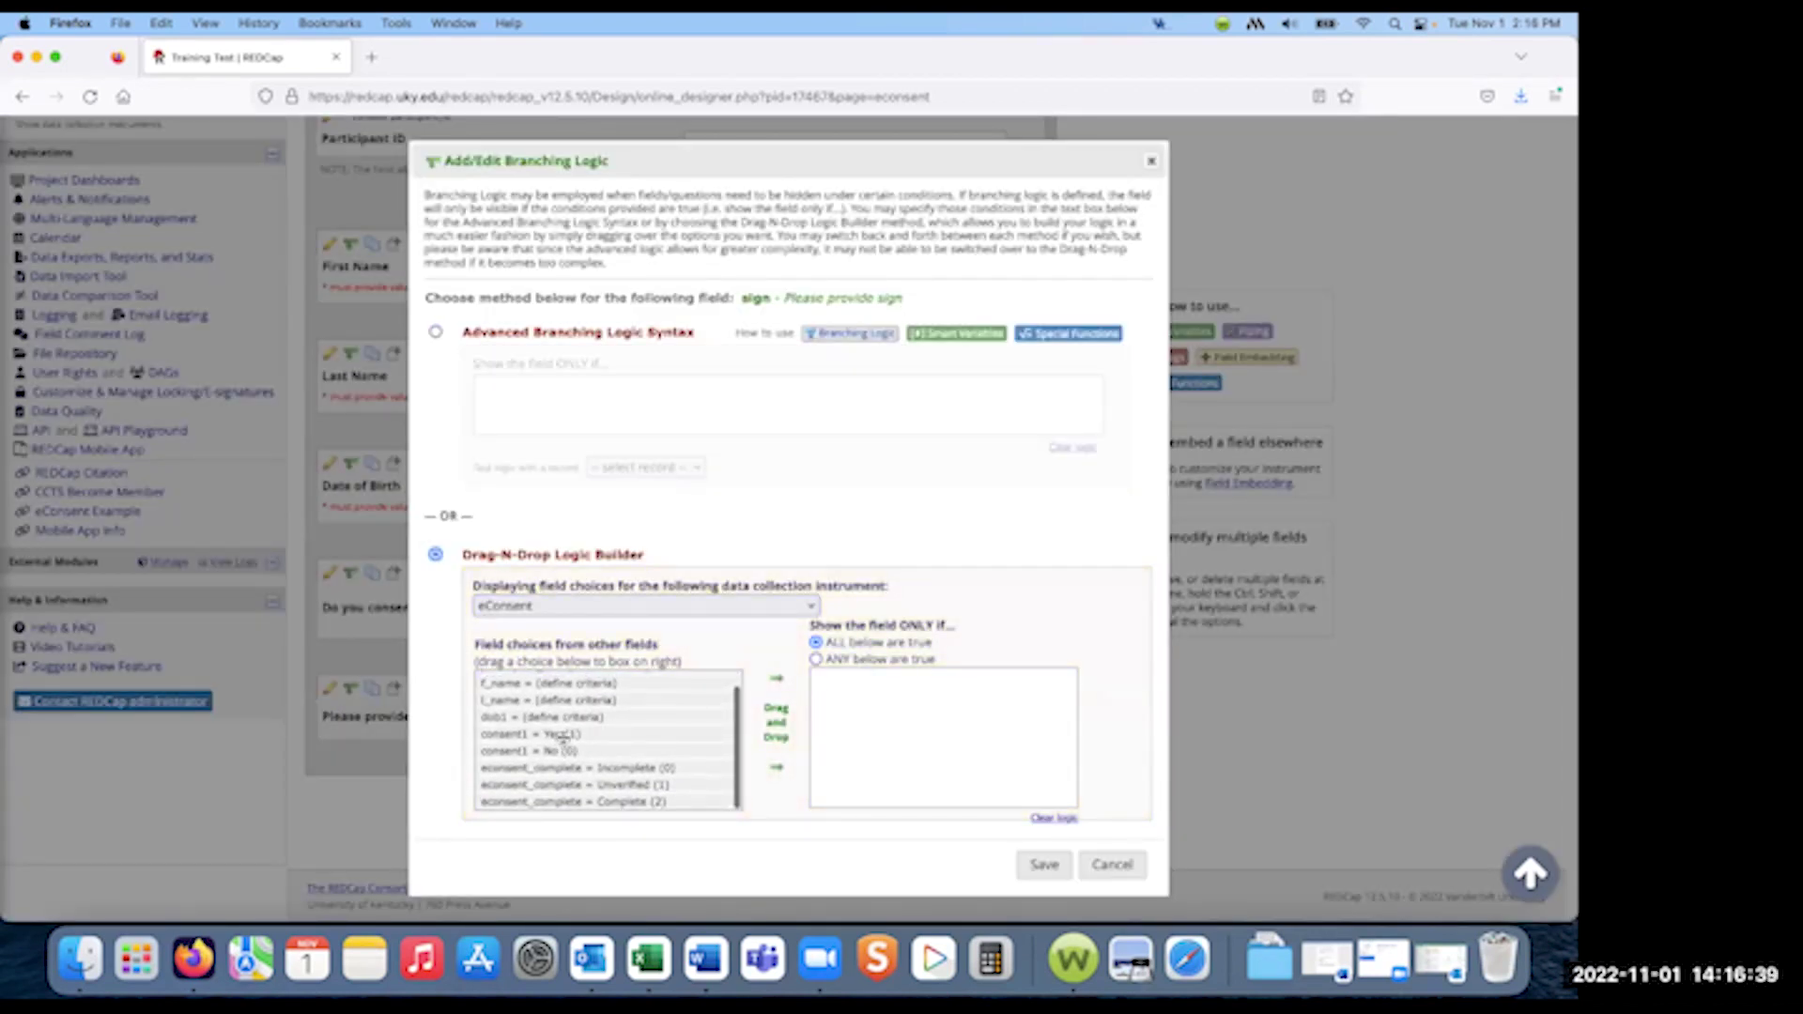
{"action": "left_click_drag", "start_coordinate": [568, 738], "coordinate": [995, 746]}
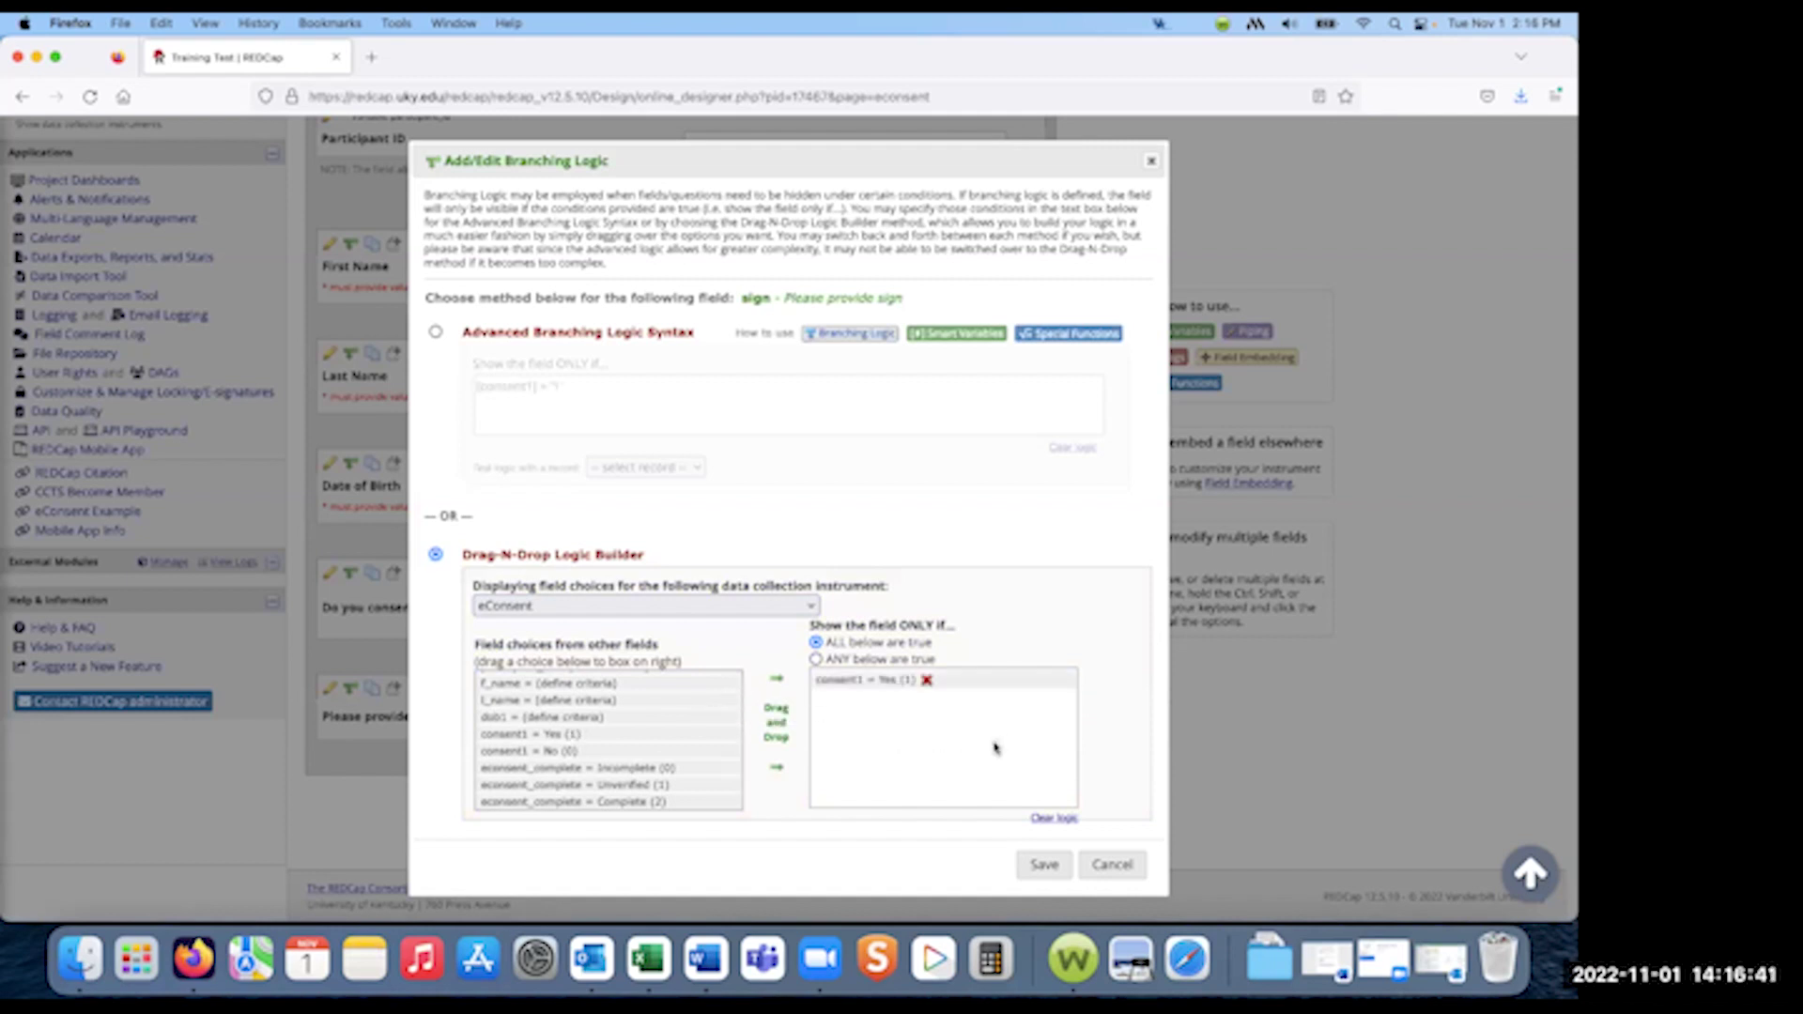
{"action": "left_click", "coordinate": [816, 659]}
{"action": "left_click", "coordinate": [1037, 861]}
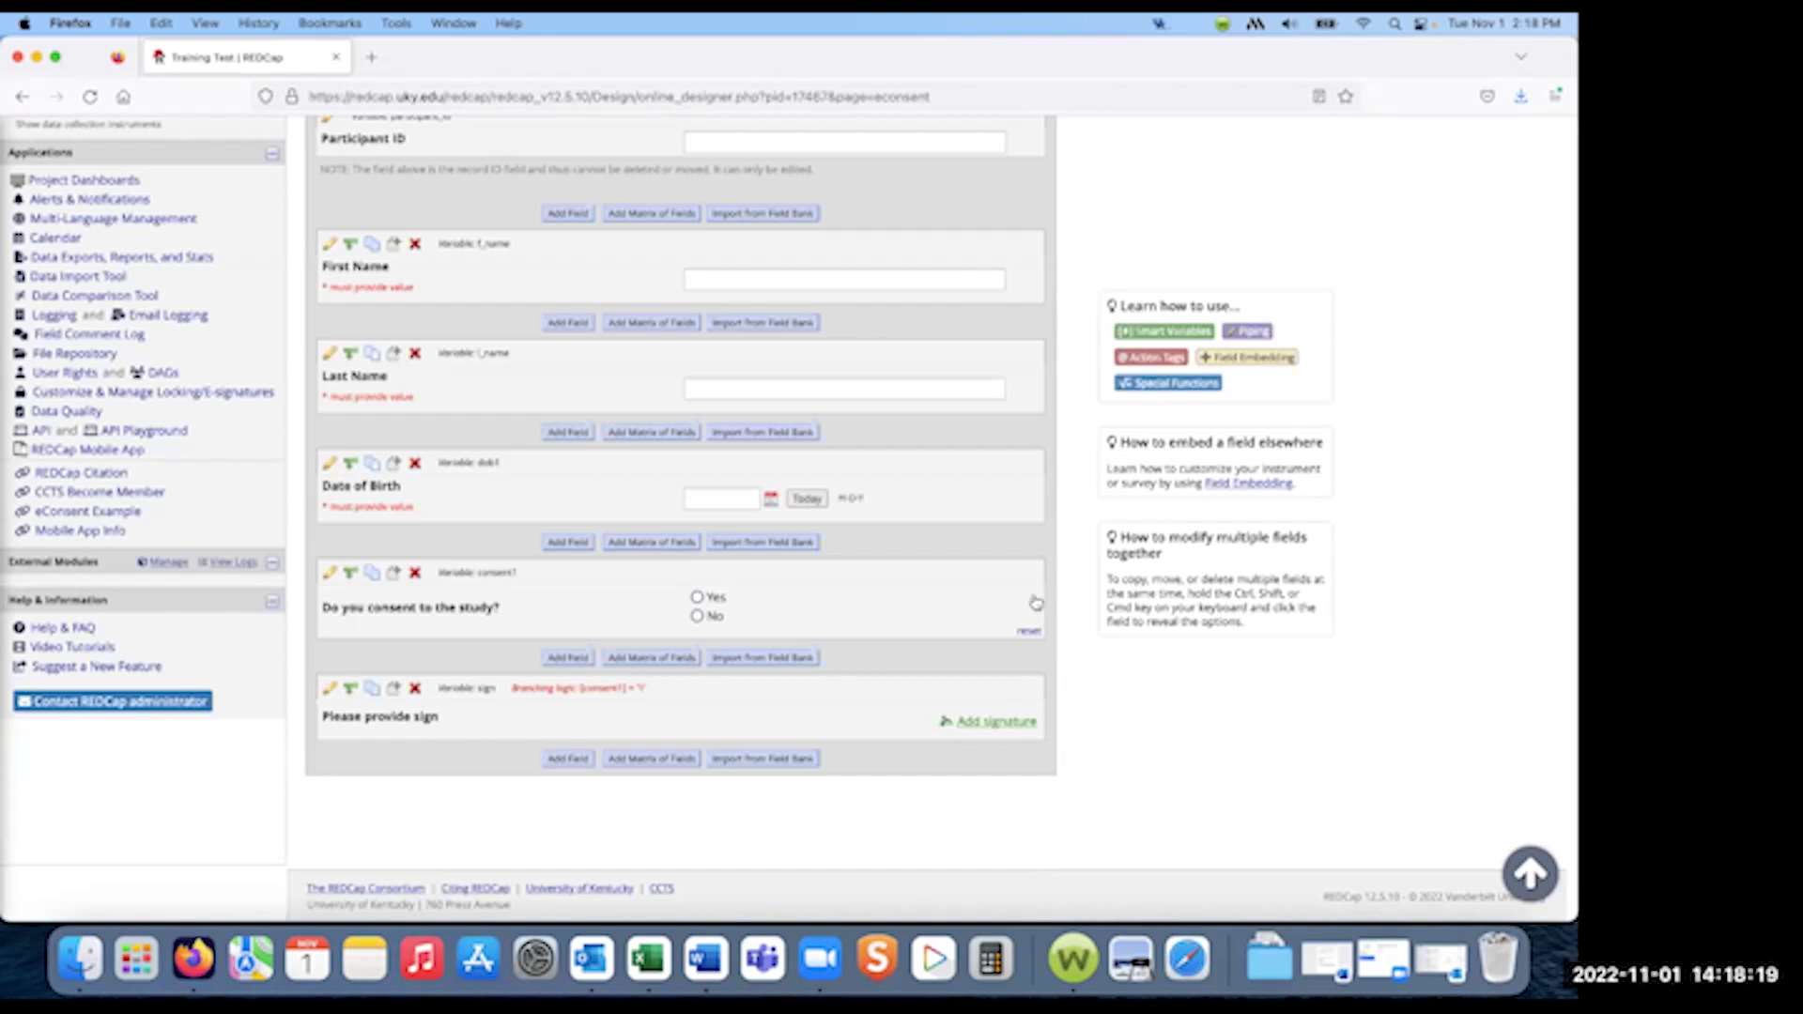
{"action": "scroll", "coordinate": [1031, 595], "scroll_direction": "up", "scroll_amount": 2}
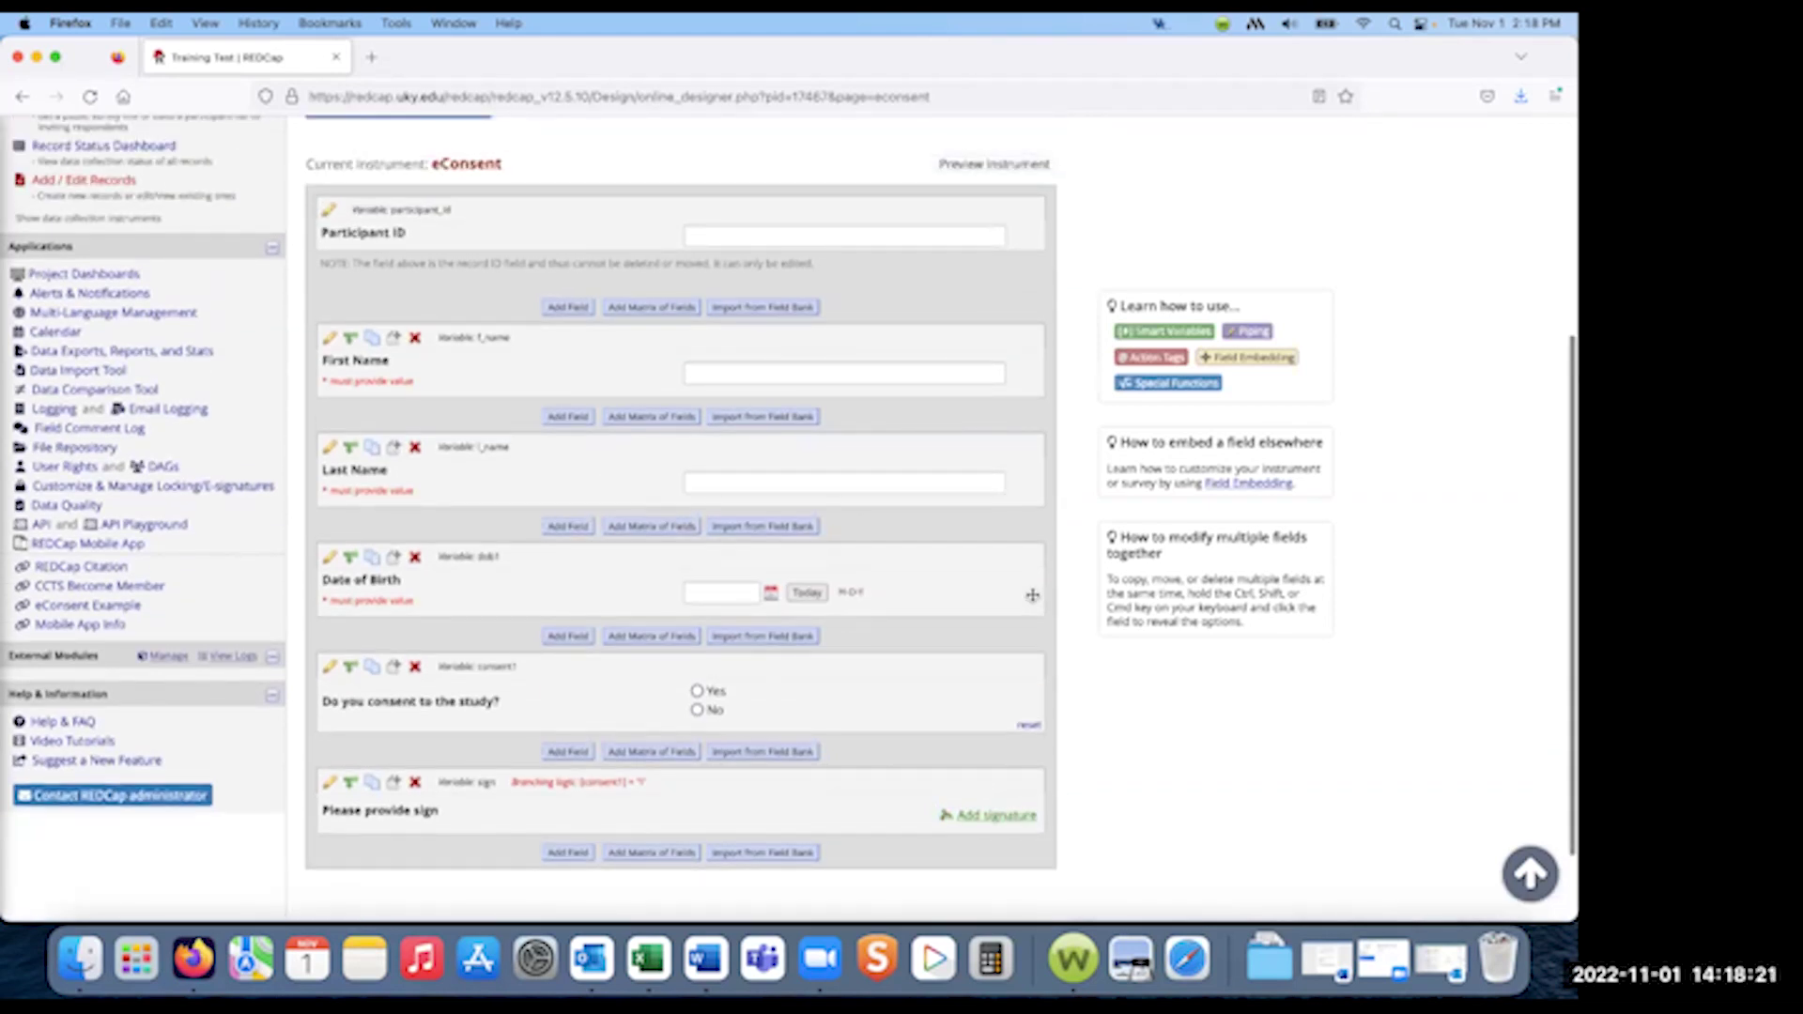
{"action": "scroll", "coordinate": [991, 530], "scroll_direction": "down", "scroll_amount": 2}
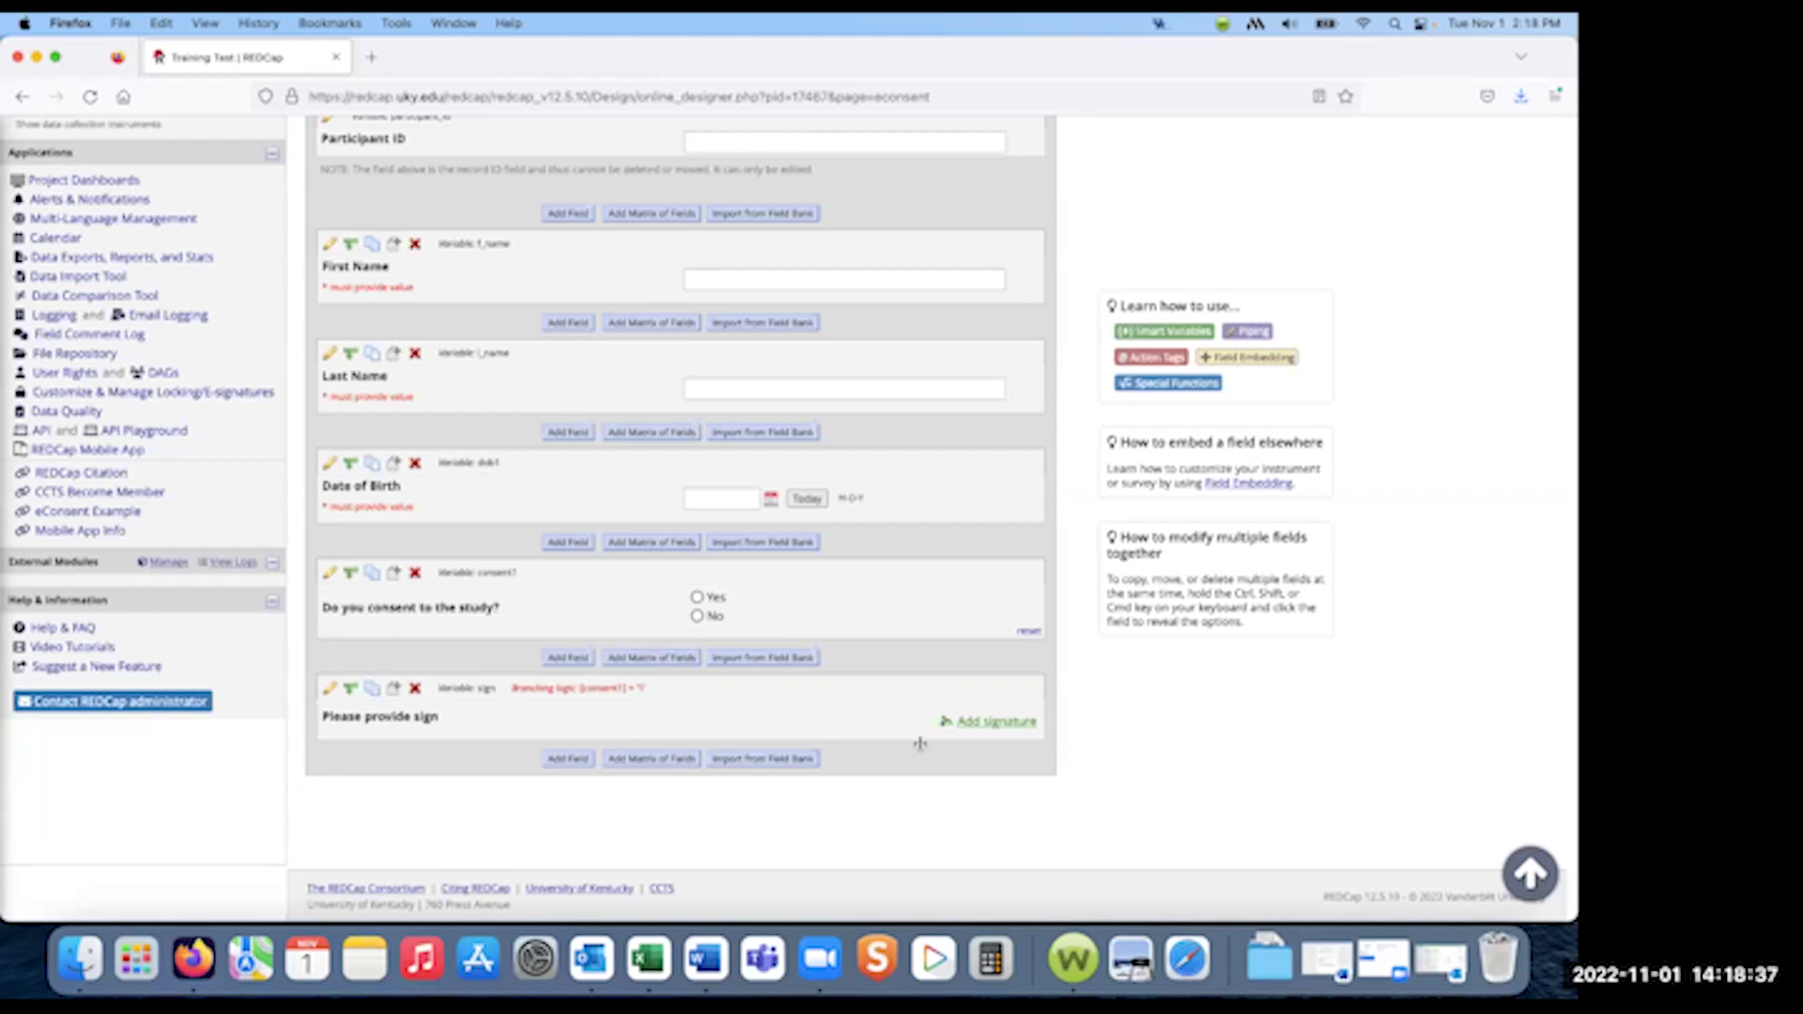
{"action": "scroll", "coordinate": [812, 640], "scroll_direction": "up", "scroll_amount": 2}
{"action": "scroll", "coordinate": [812, 640], "scroll_direction": "up", "scroll_amount": 4}
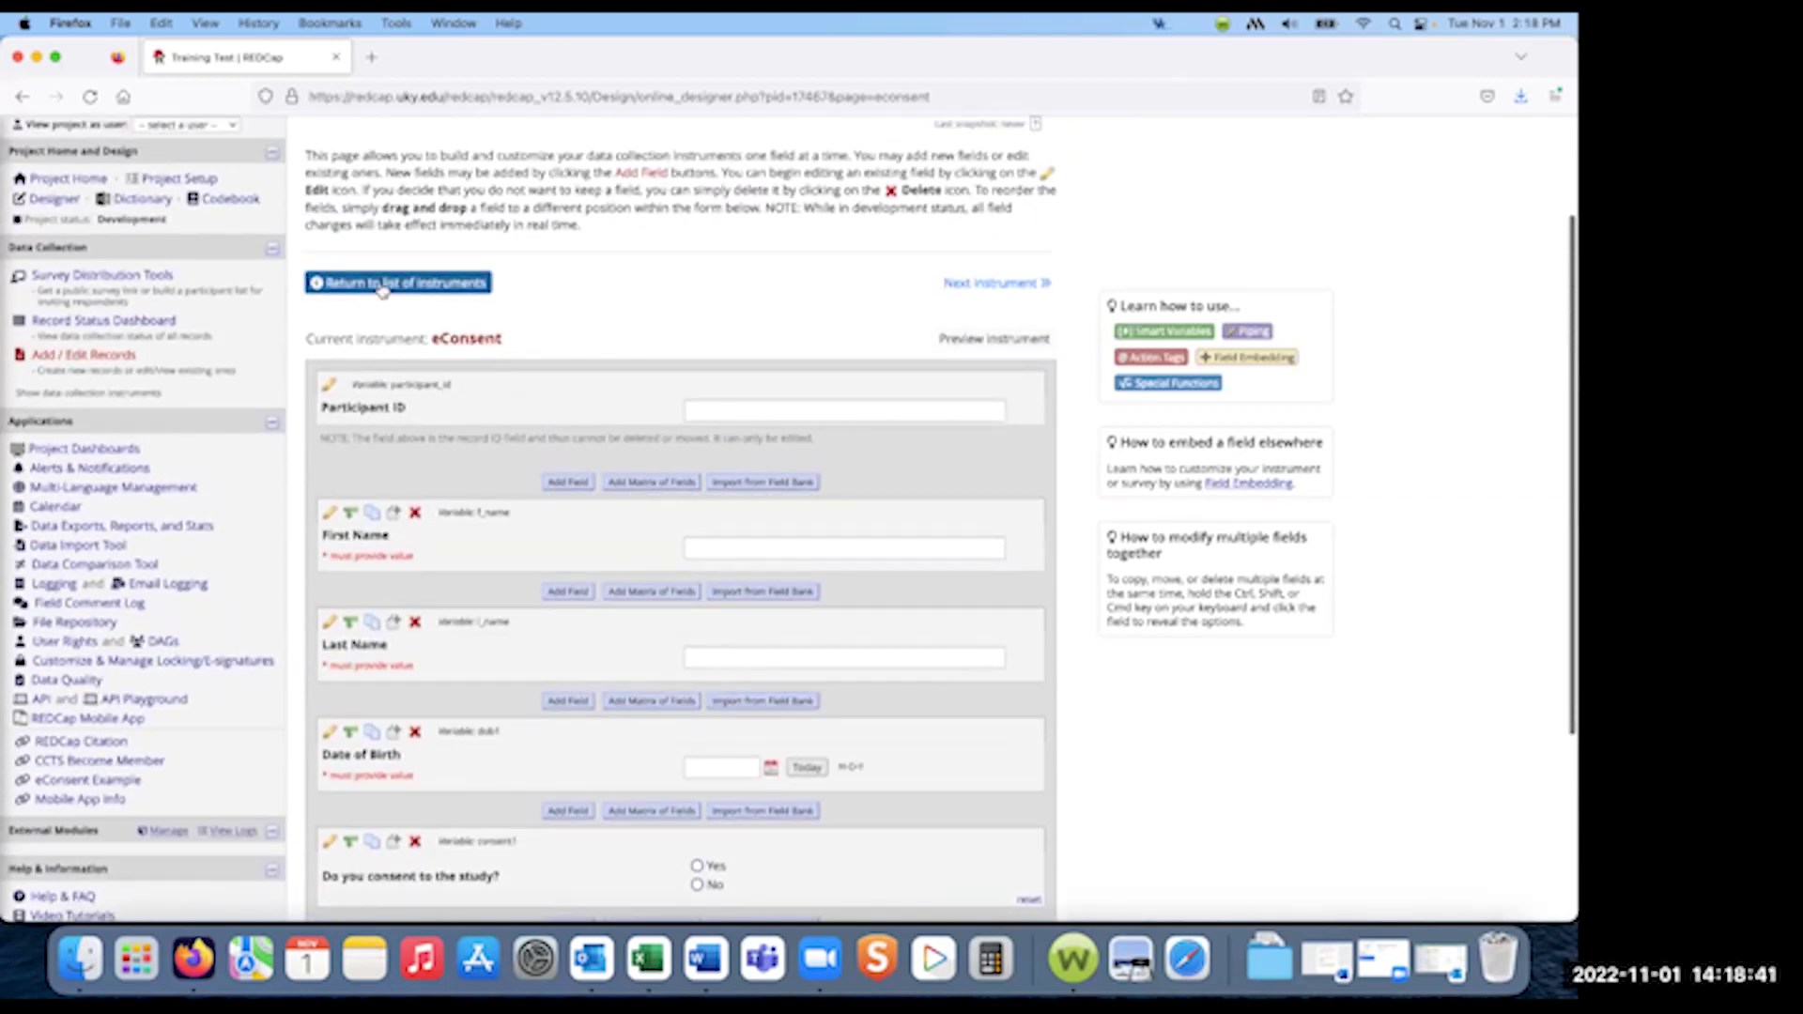
- Return to the Online Designer's list of instruments
{"action": "left_click", "coordinate": [383, 287]}
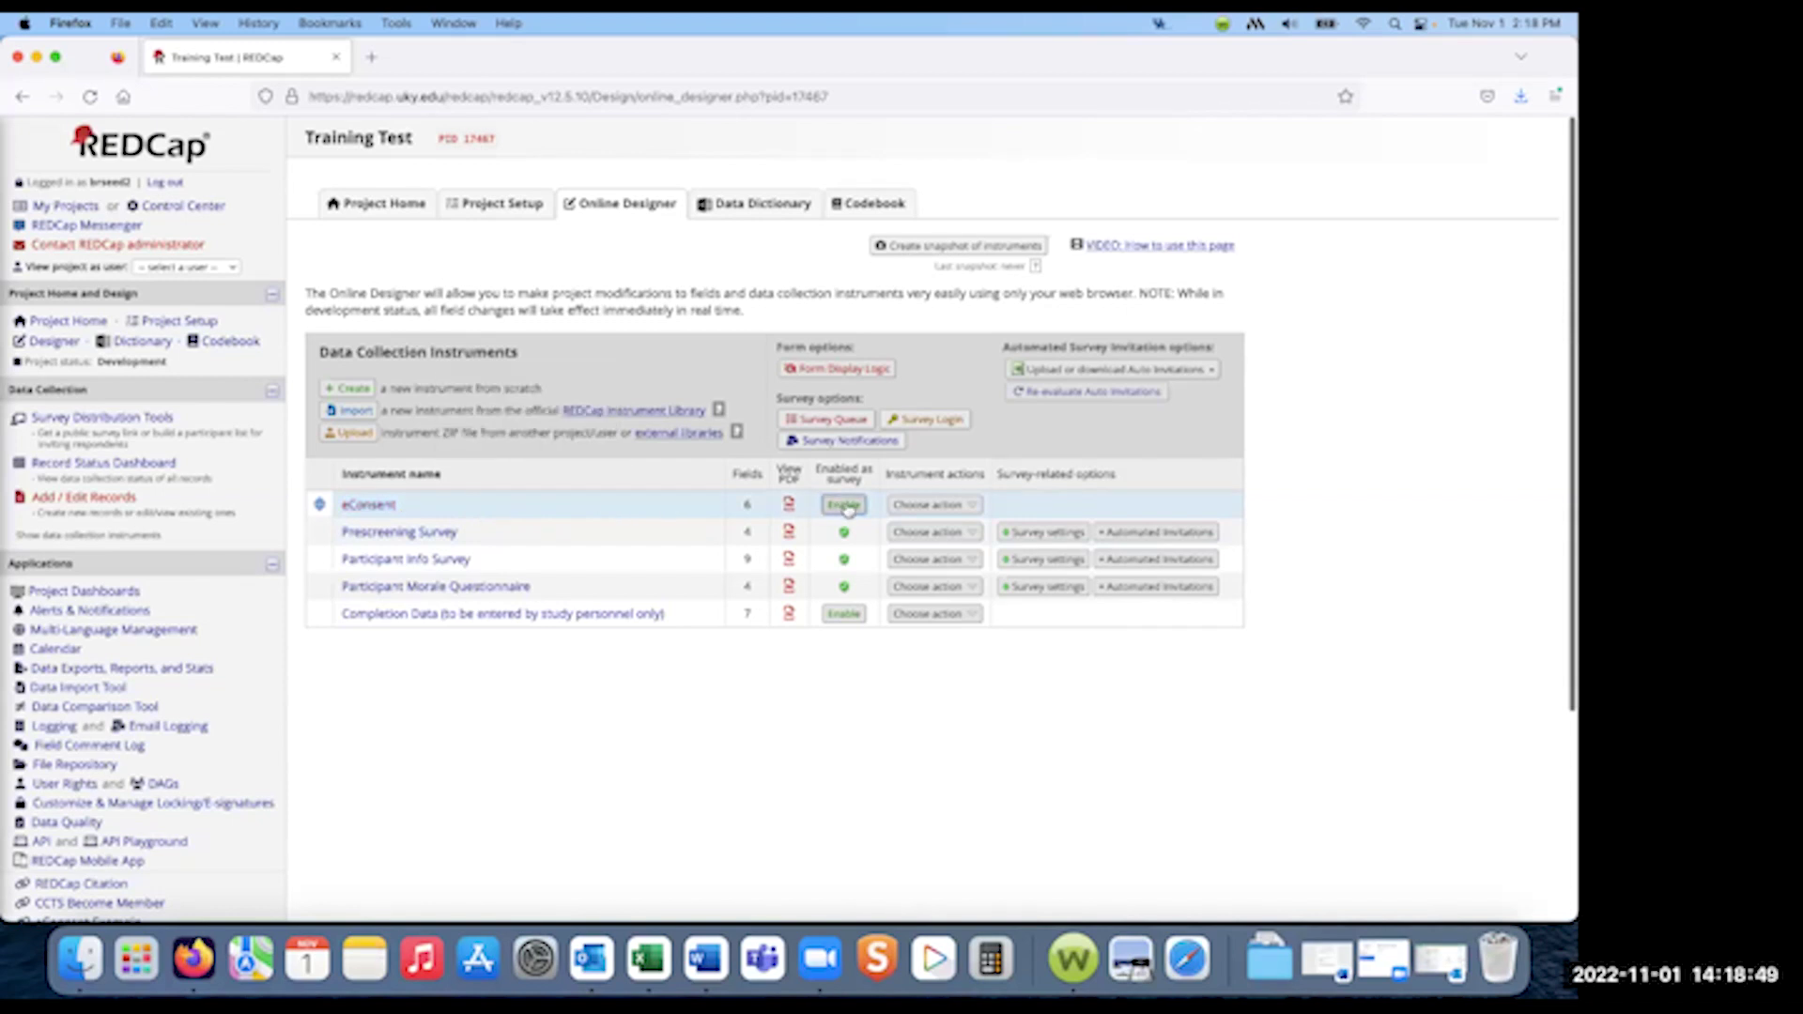
- Enable eConsent as a survey and select the Auto-Archiver + e-Consent Framework option
{"action": "left_click", "coordinate": [844, 505]}
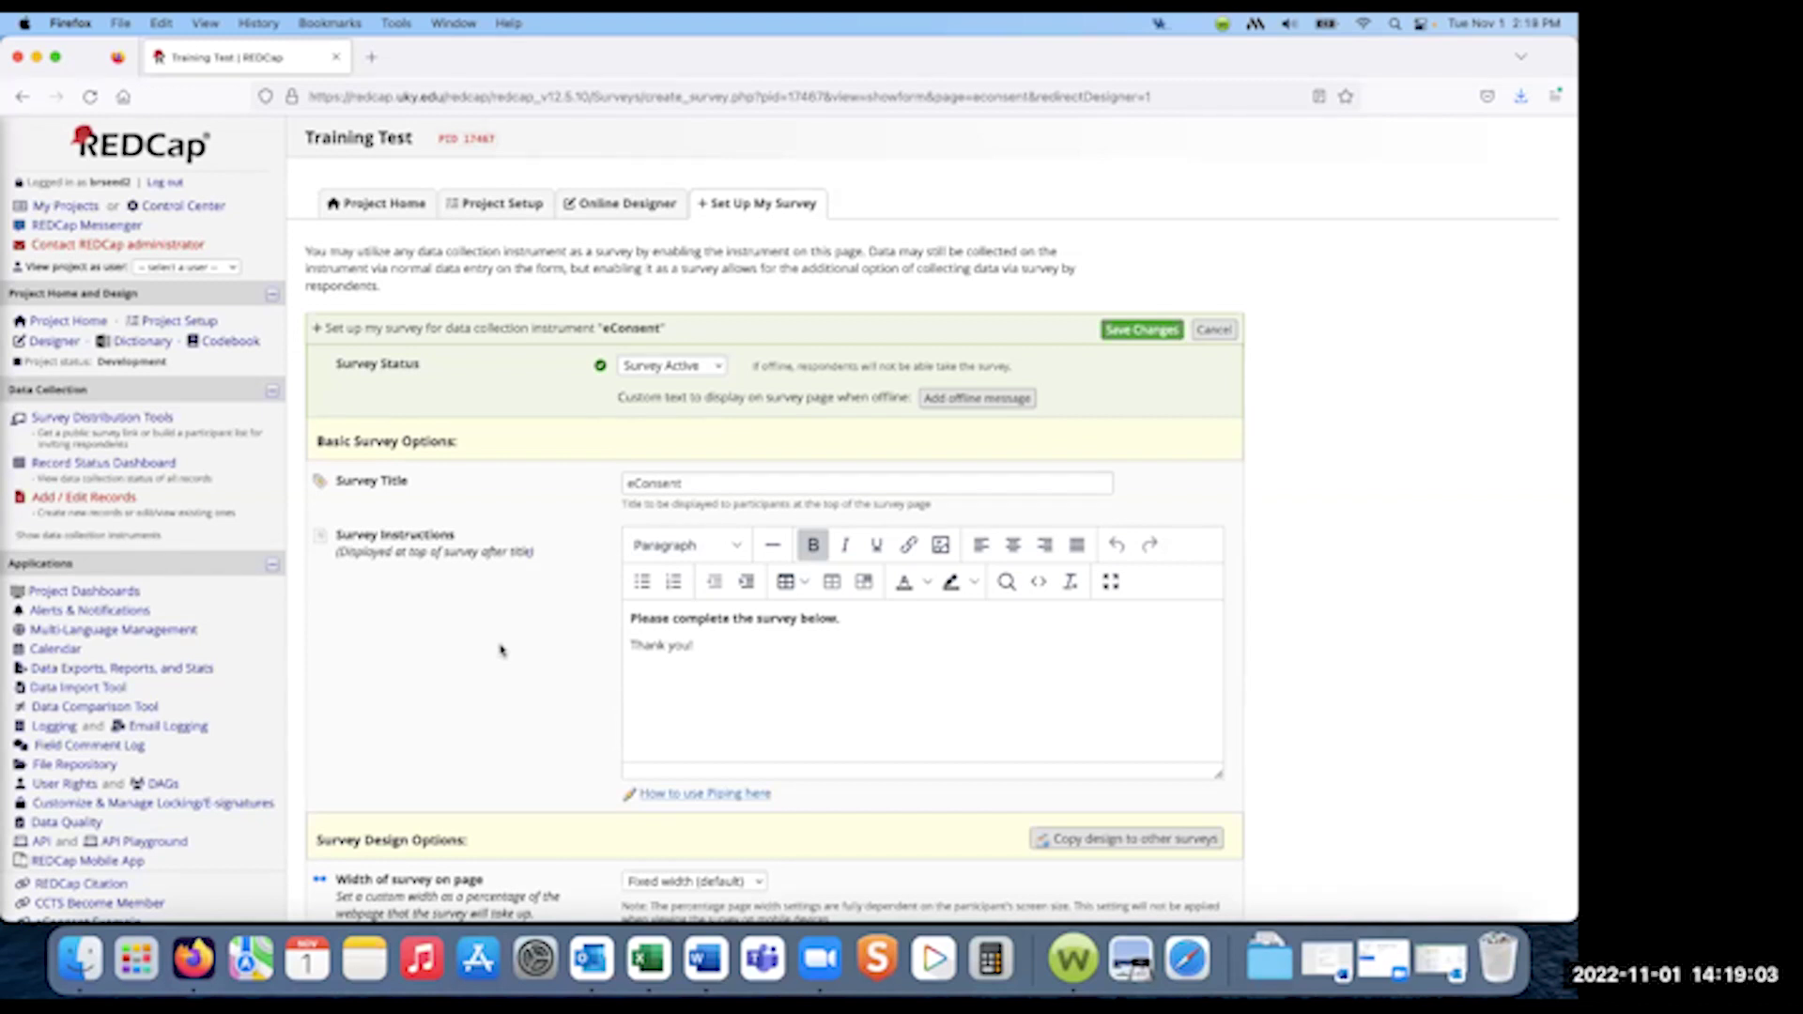
{"action": "scroll", "coordinate": [498, 651], "scroll_direction": "down", "scroll_amount": 3}
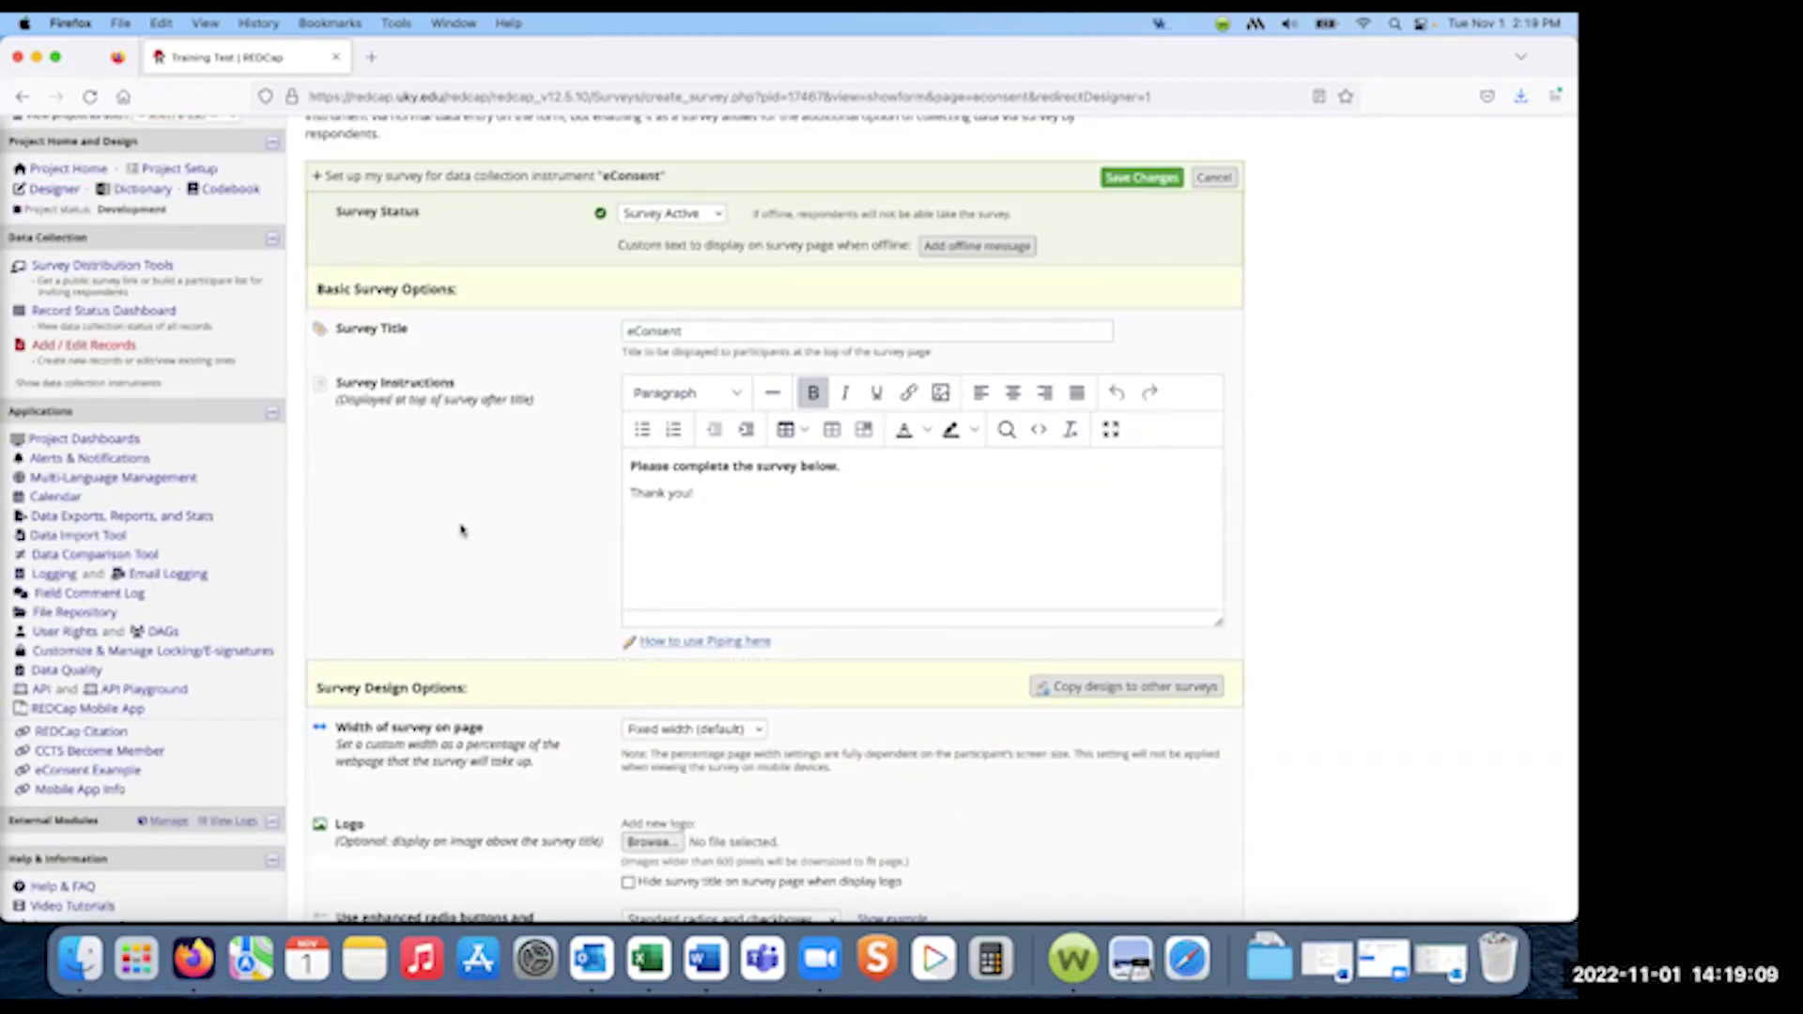
{"action": "scroll", "coordinate": [460, 530], "scroll_direction": "down", "scroll_amount": 3}
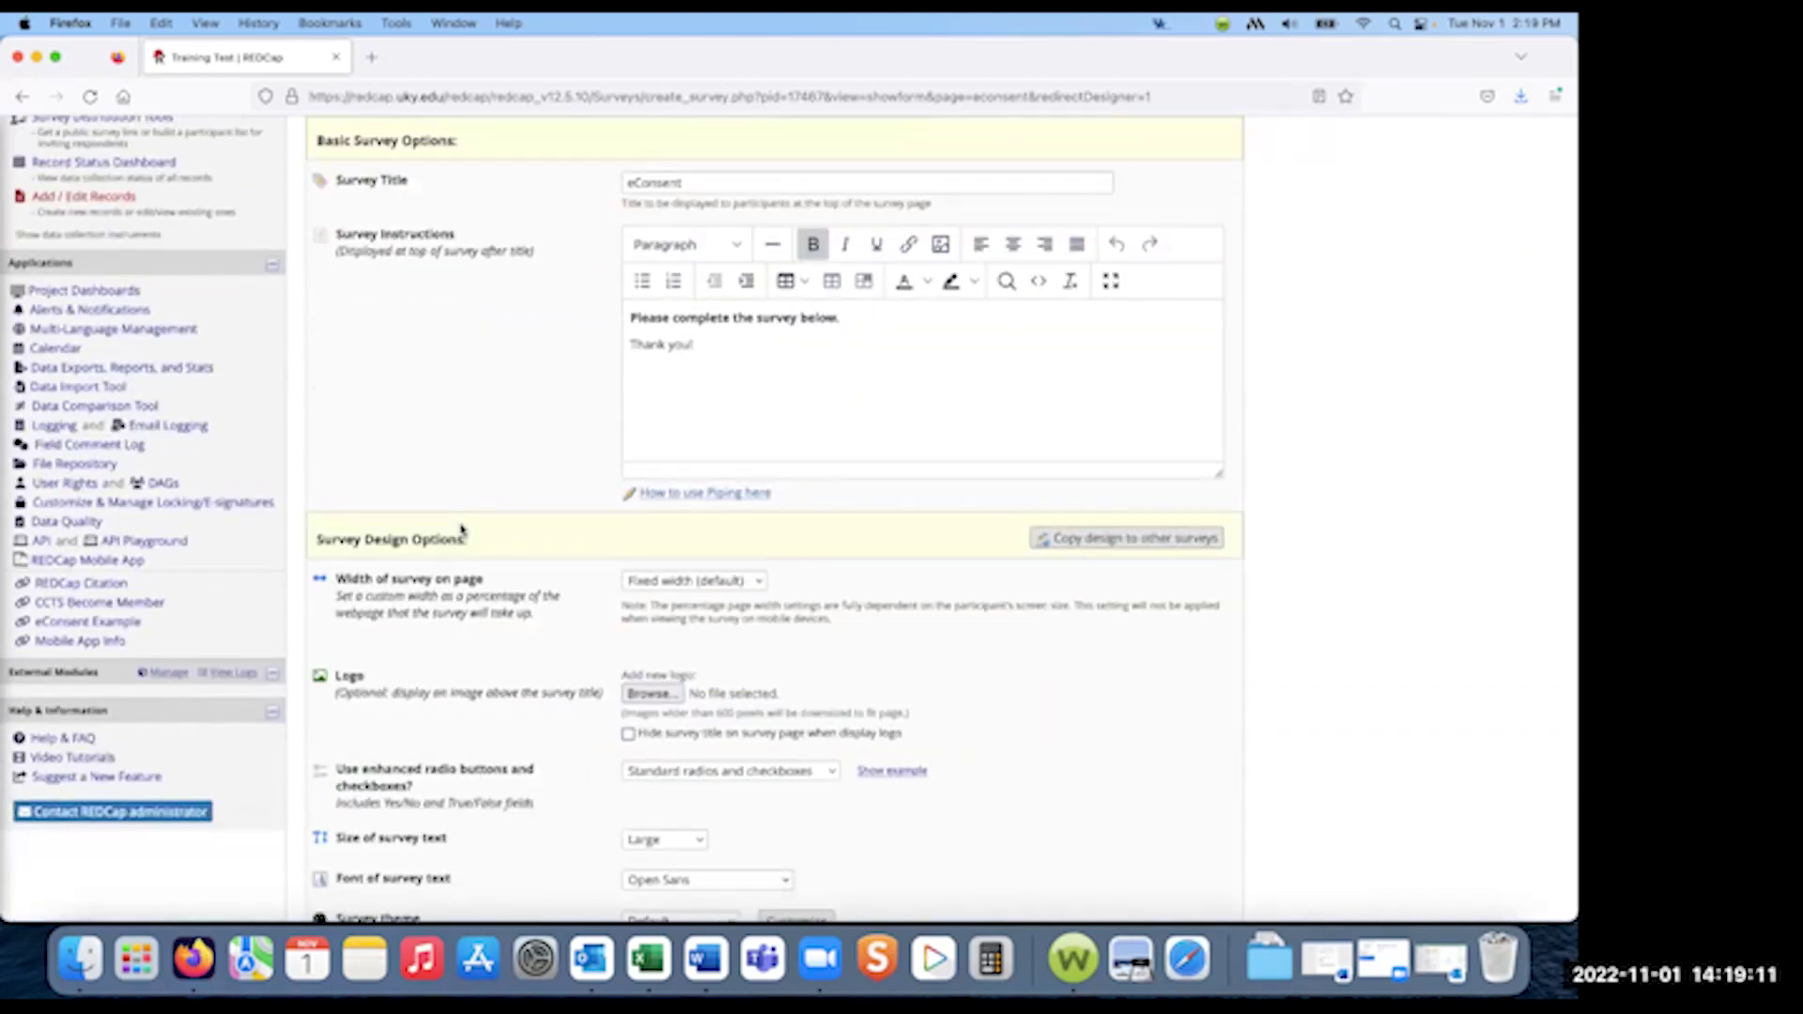
{"action": "scroll", "coordinate": [460, 530], "scroll_direction": "down", "scroll_amount": 3}
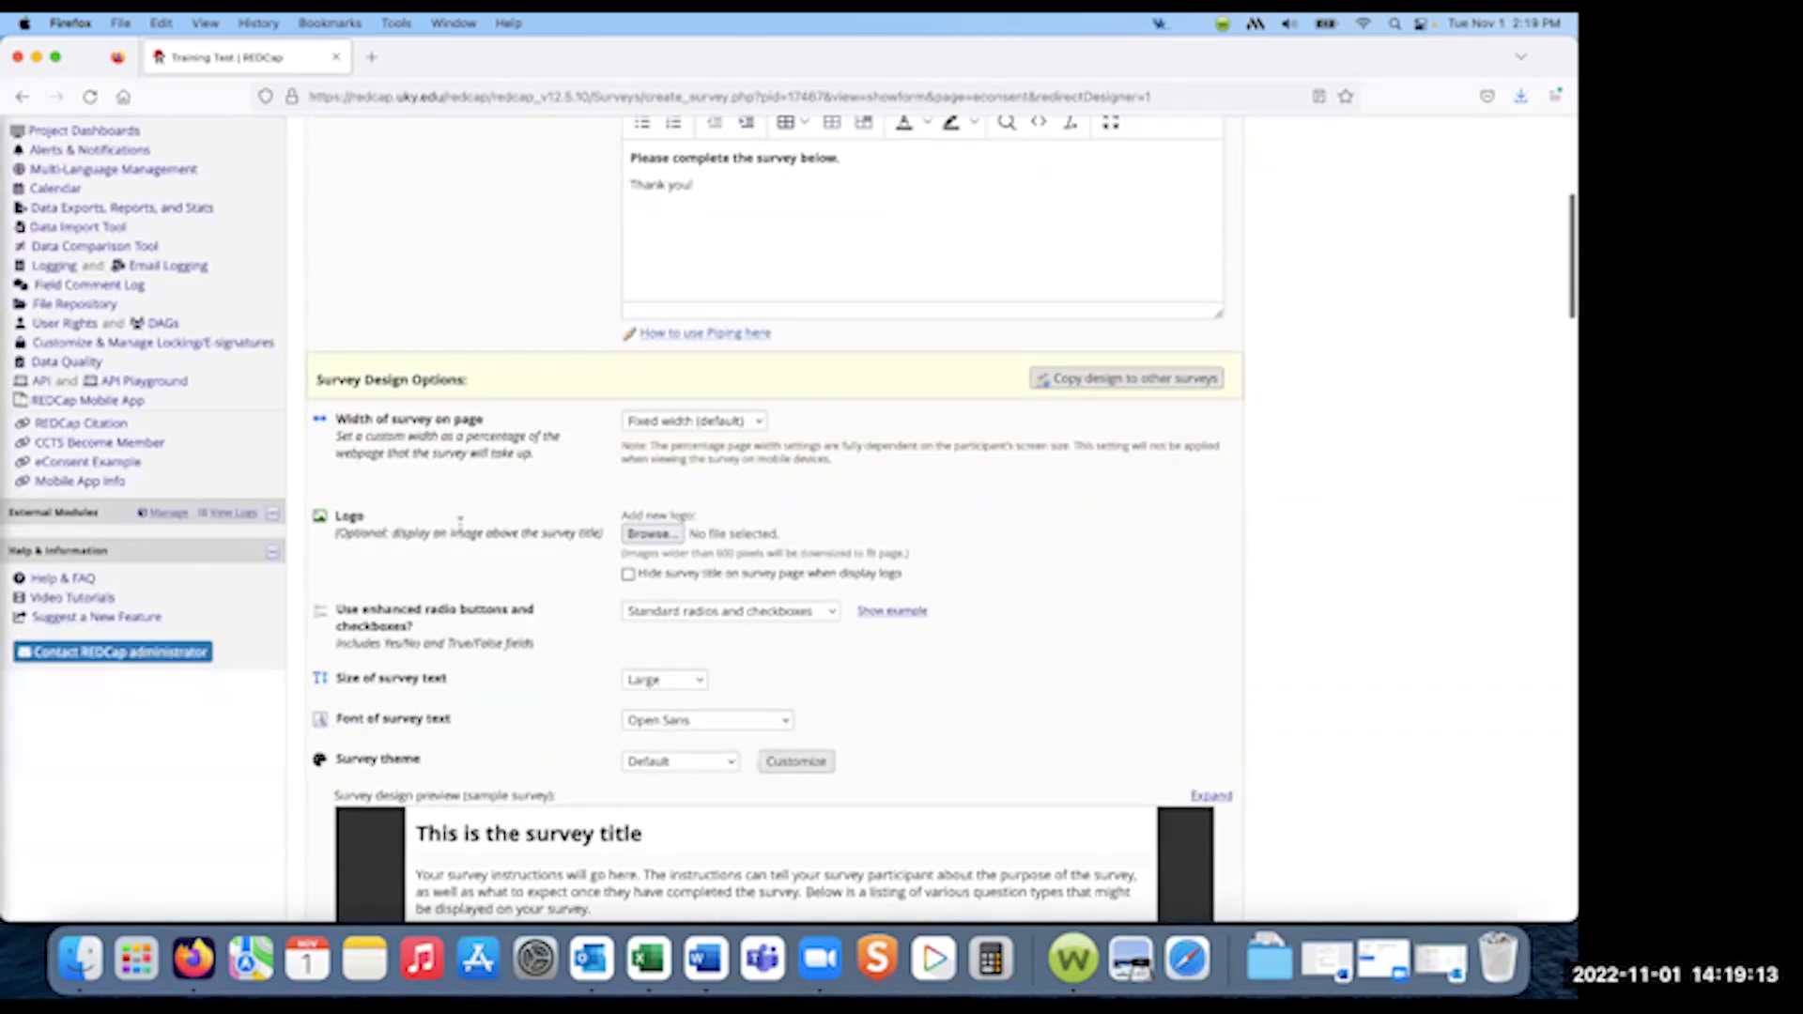
{"action": "scroll", "coordinate": [460, 519], "scroll_direction": "down", "scroll_amount": 2}
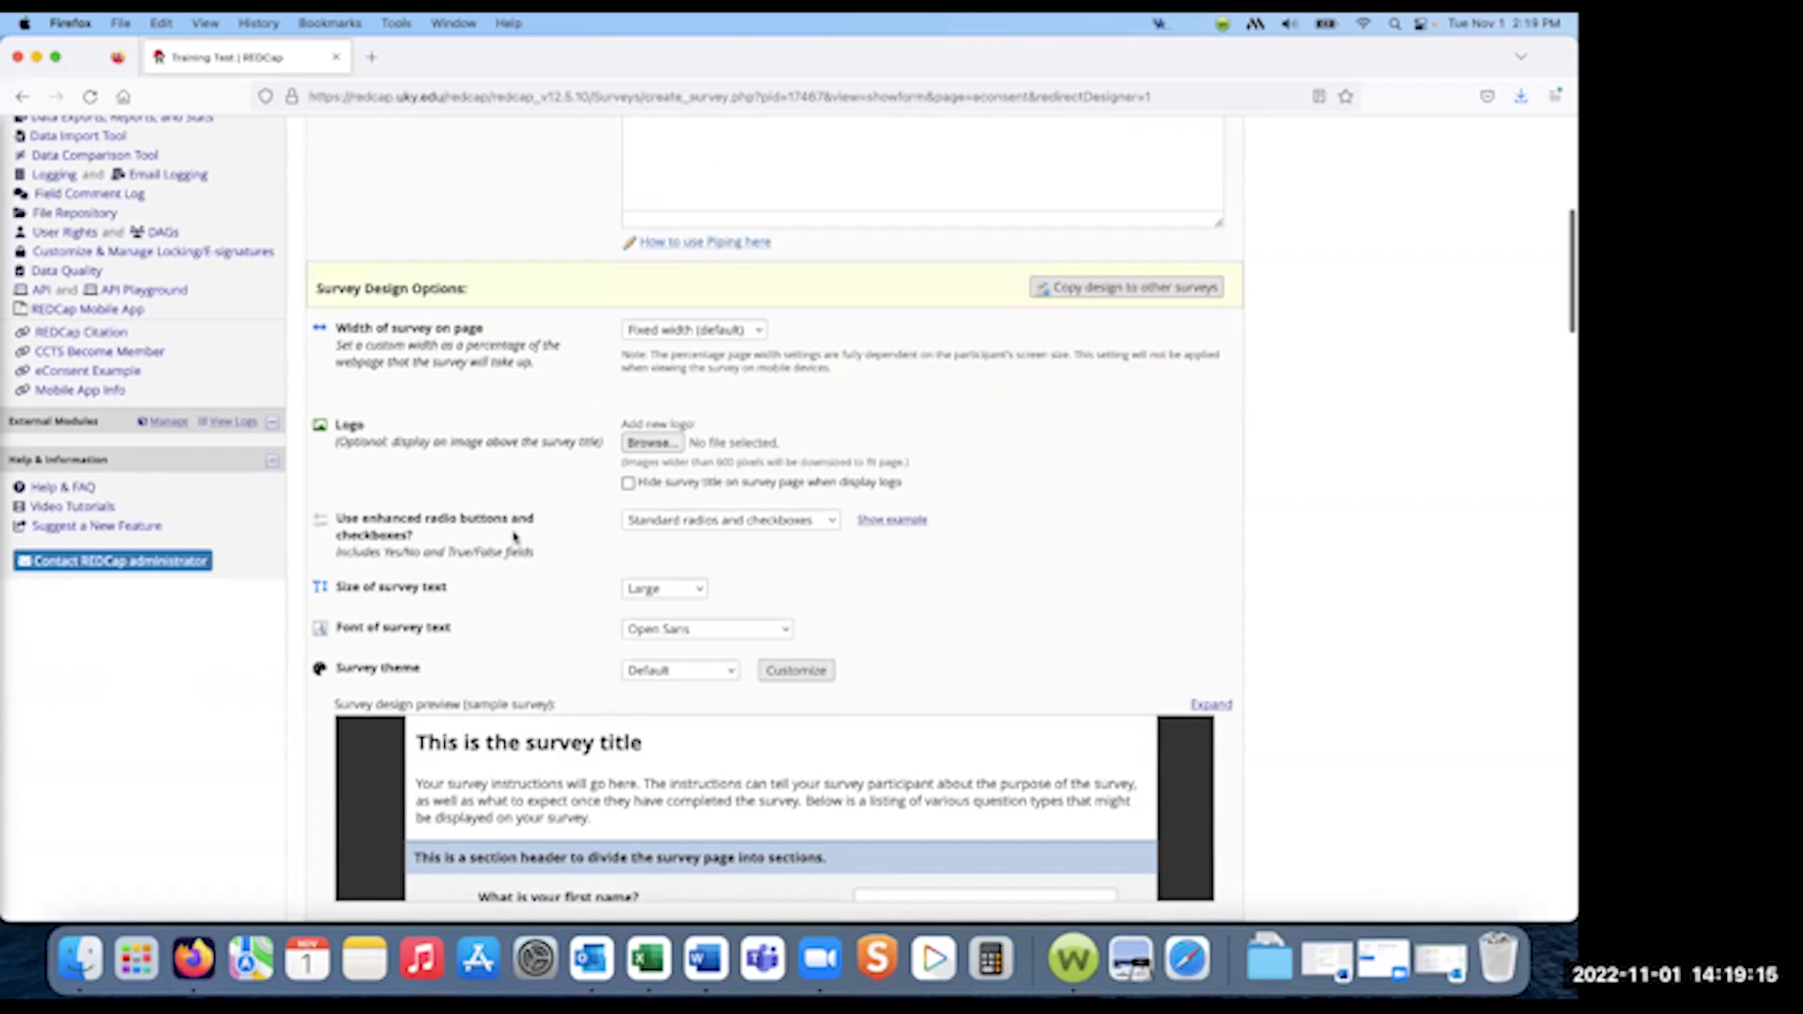
{"action": "scroll", "coordinate": [535, 567], "scroll_direction": "down", "scroll_amount": 4}
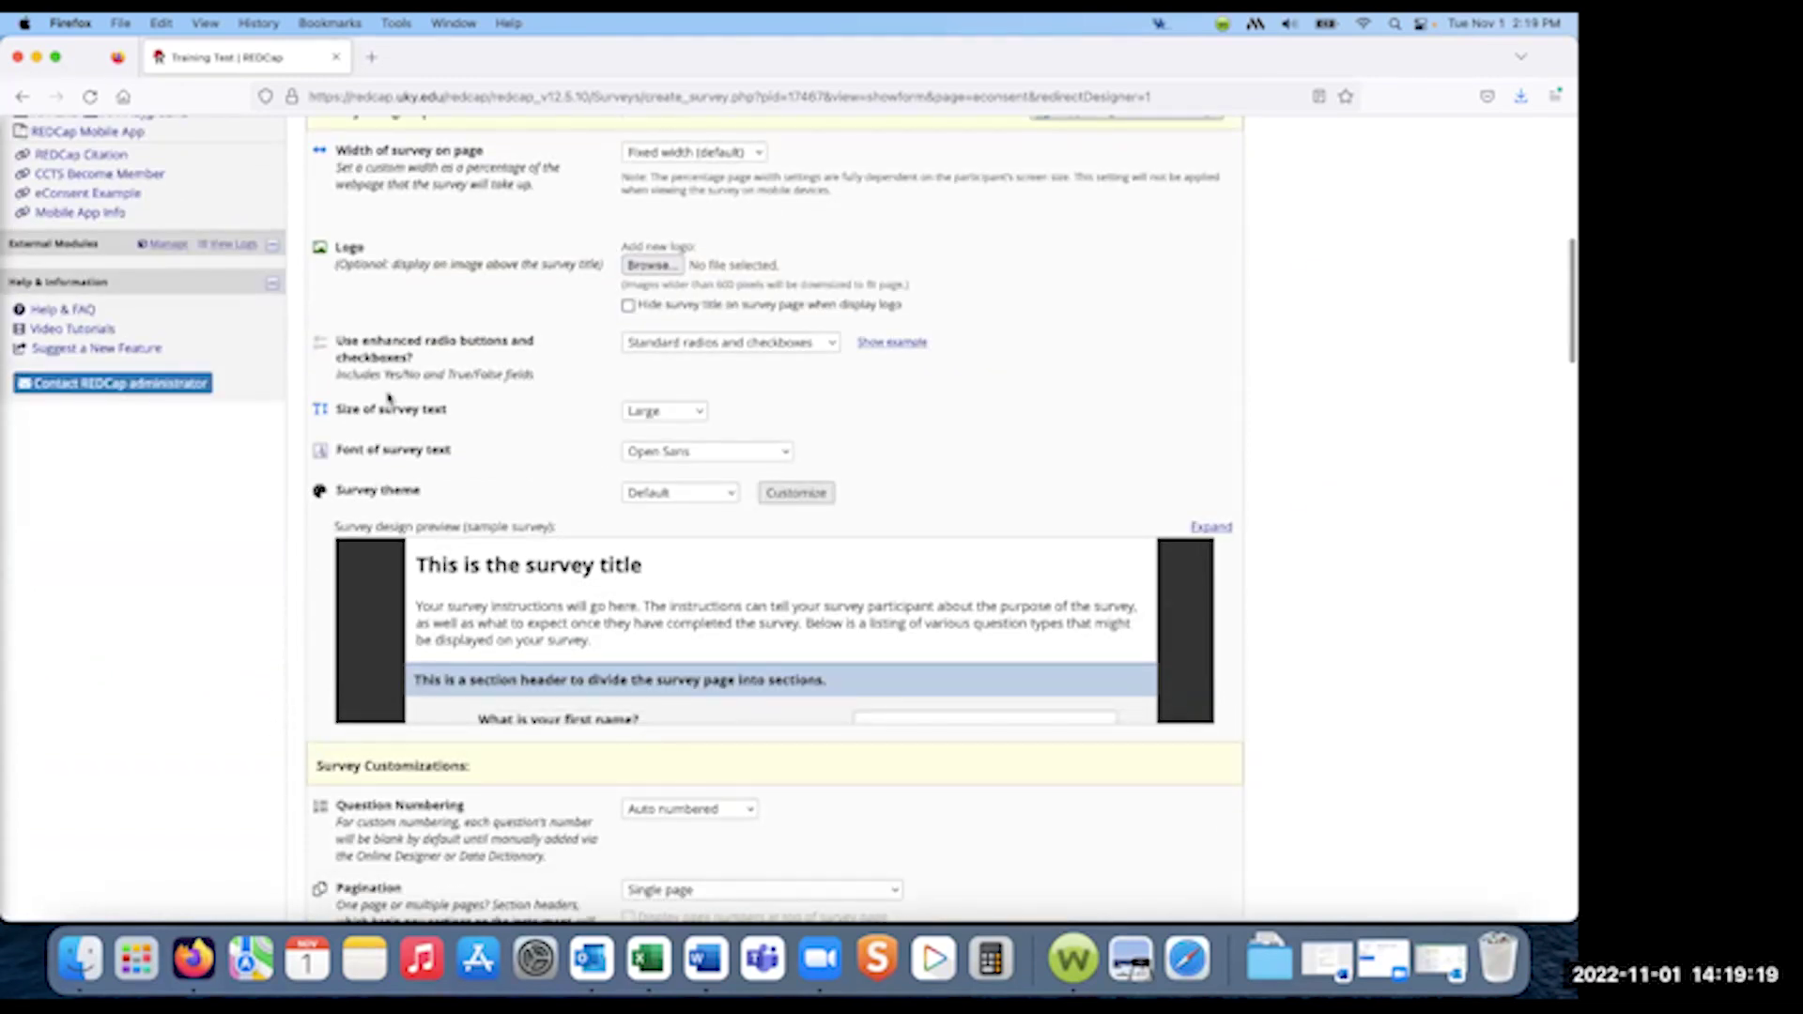
{"action": "scroll", "coordinate": [244, 599], "scroll_direction": "down", "scroll_amount": 6}
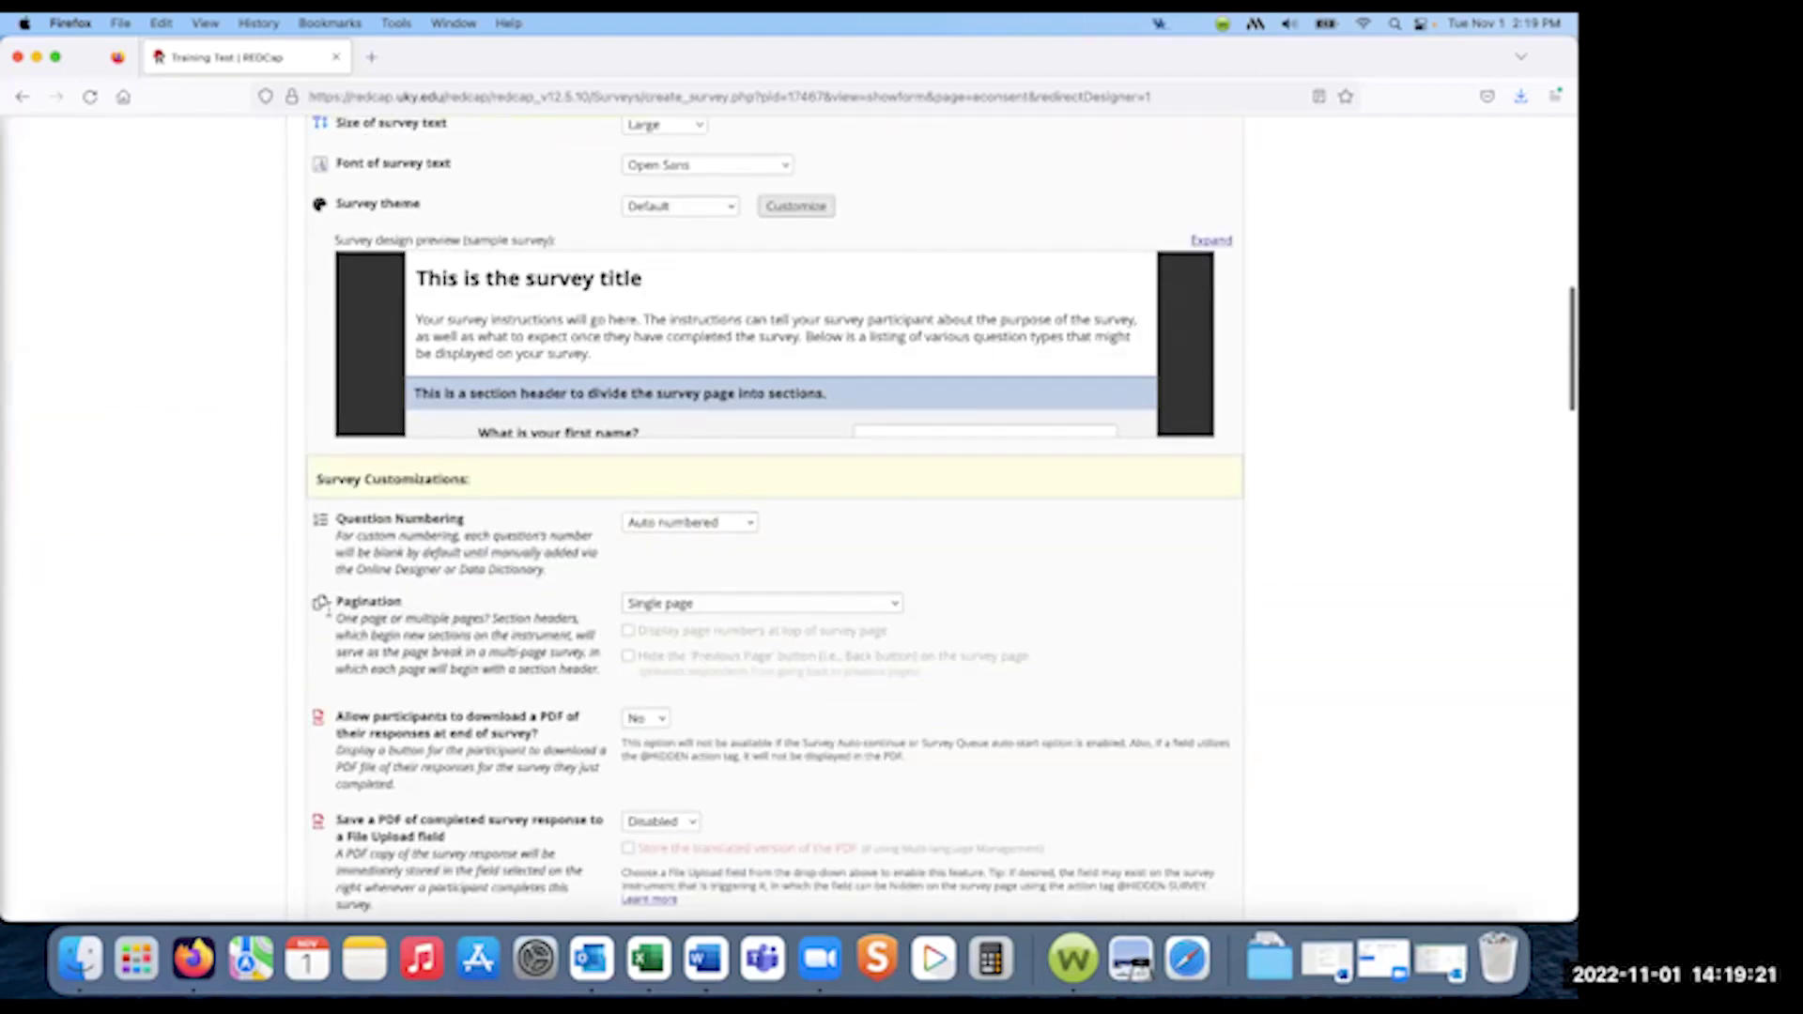
{"action": "scroll", "coordinate": [324, 608], "scroll_direction": "down", "scroll_amount": 10}
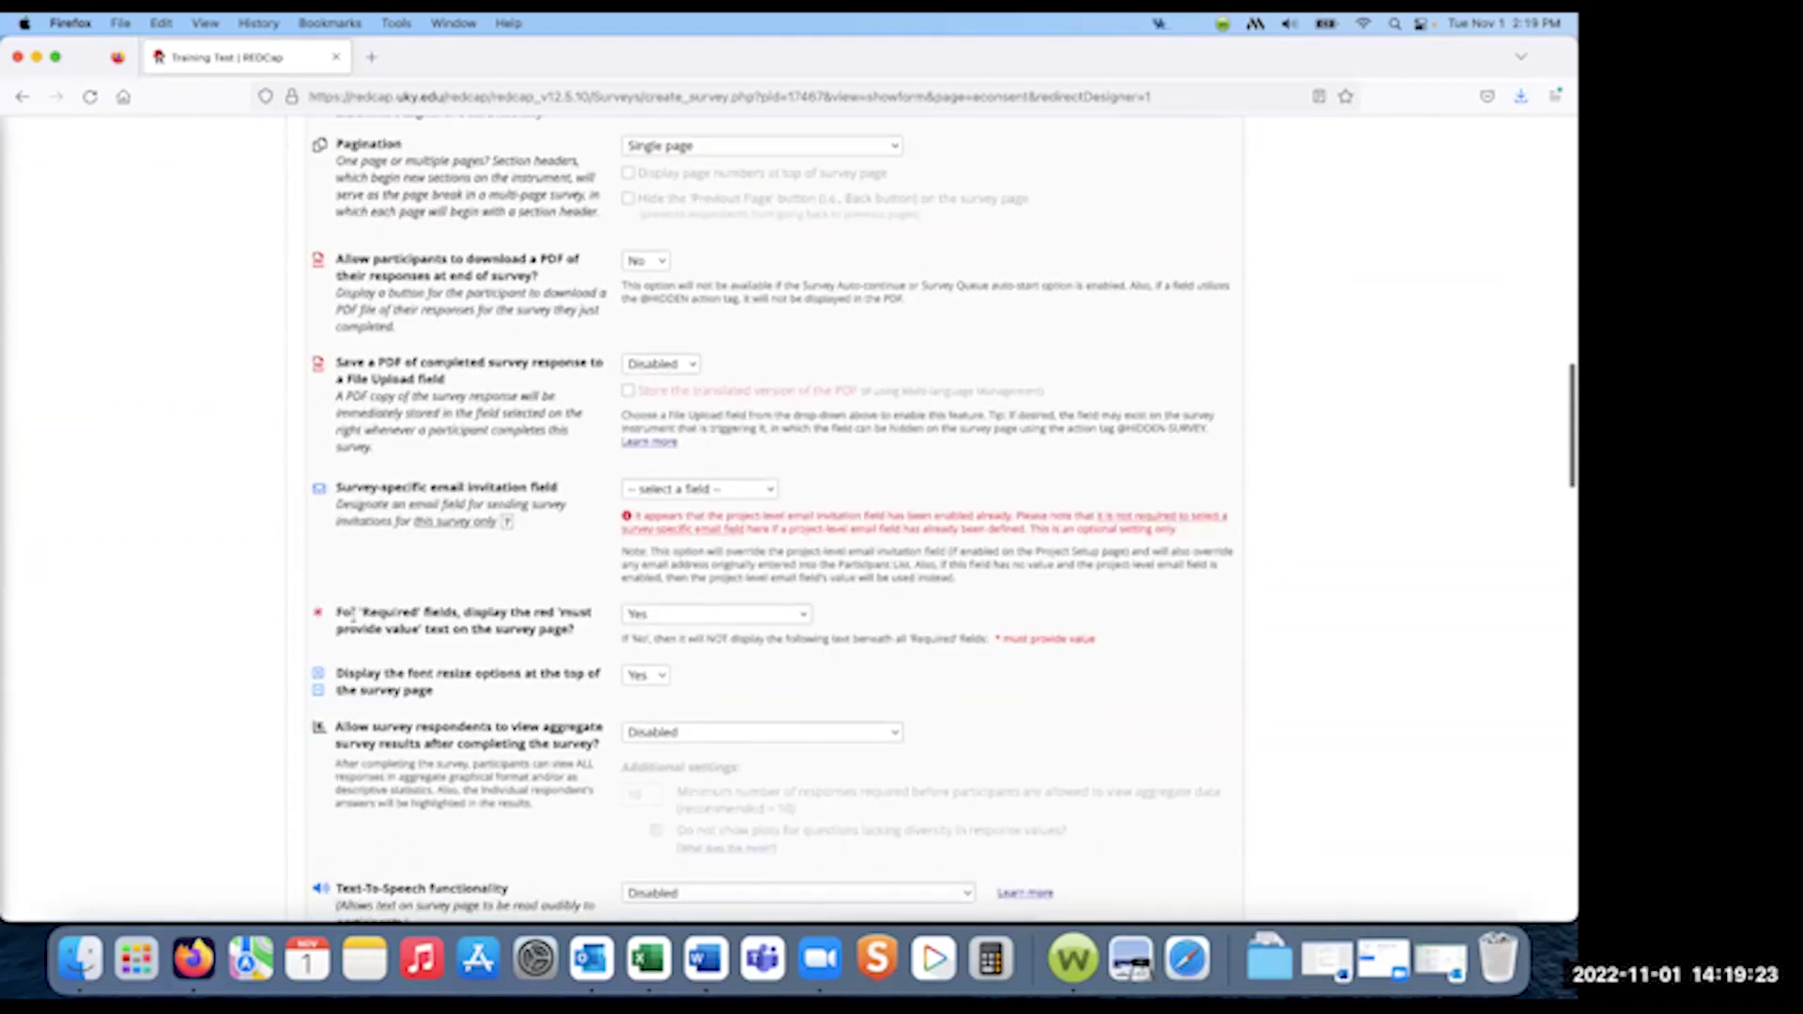
{"action": "scroll", "coordinate": [482, 608], "scroll_direction": "down", "scroll_amount": 20}
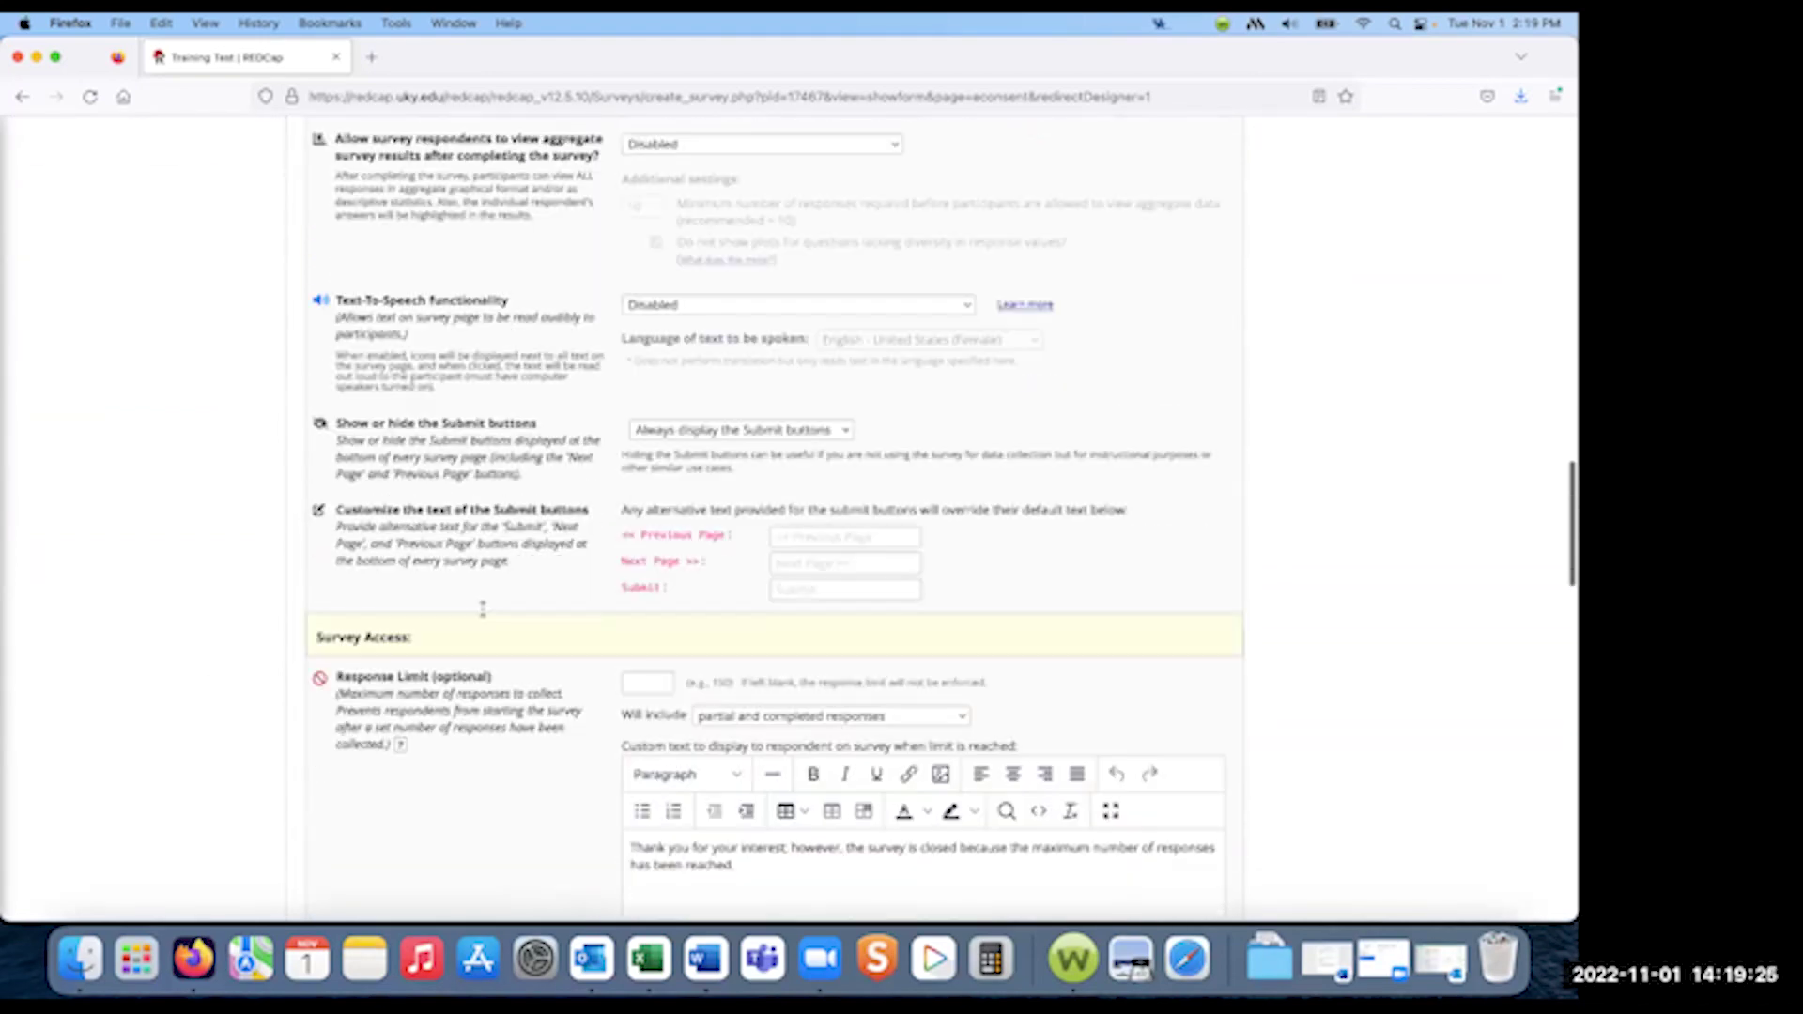
{"action": "scroll", "coordinate": [482, 608], "scroll_direction": "down", "scroll_amount": 20}
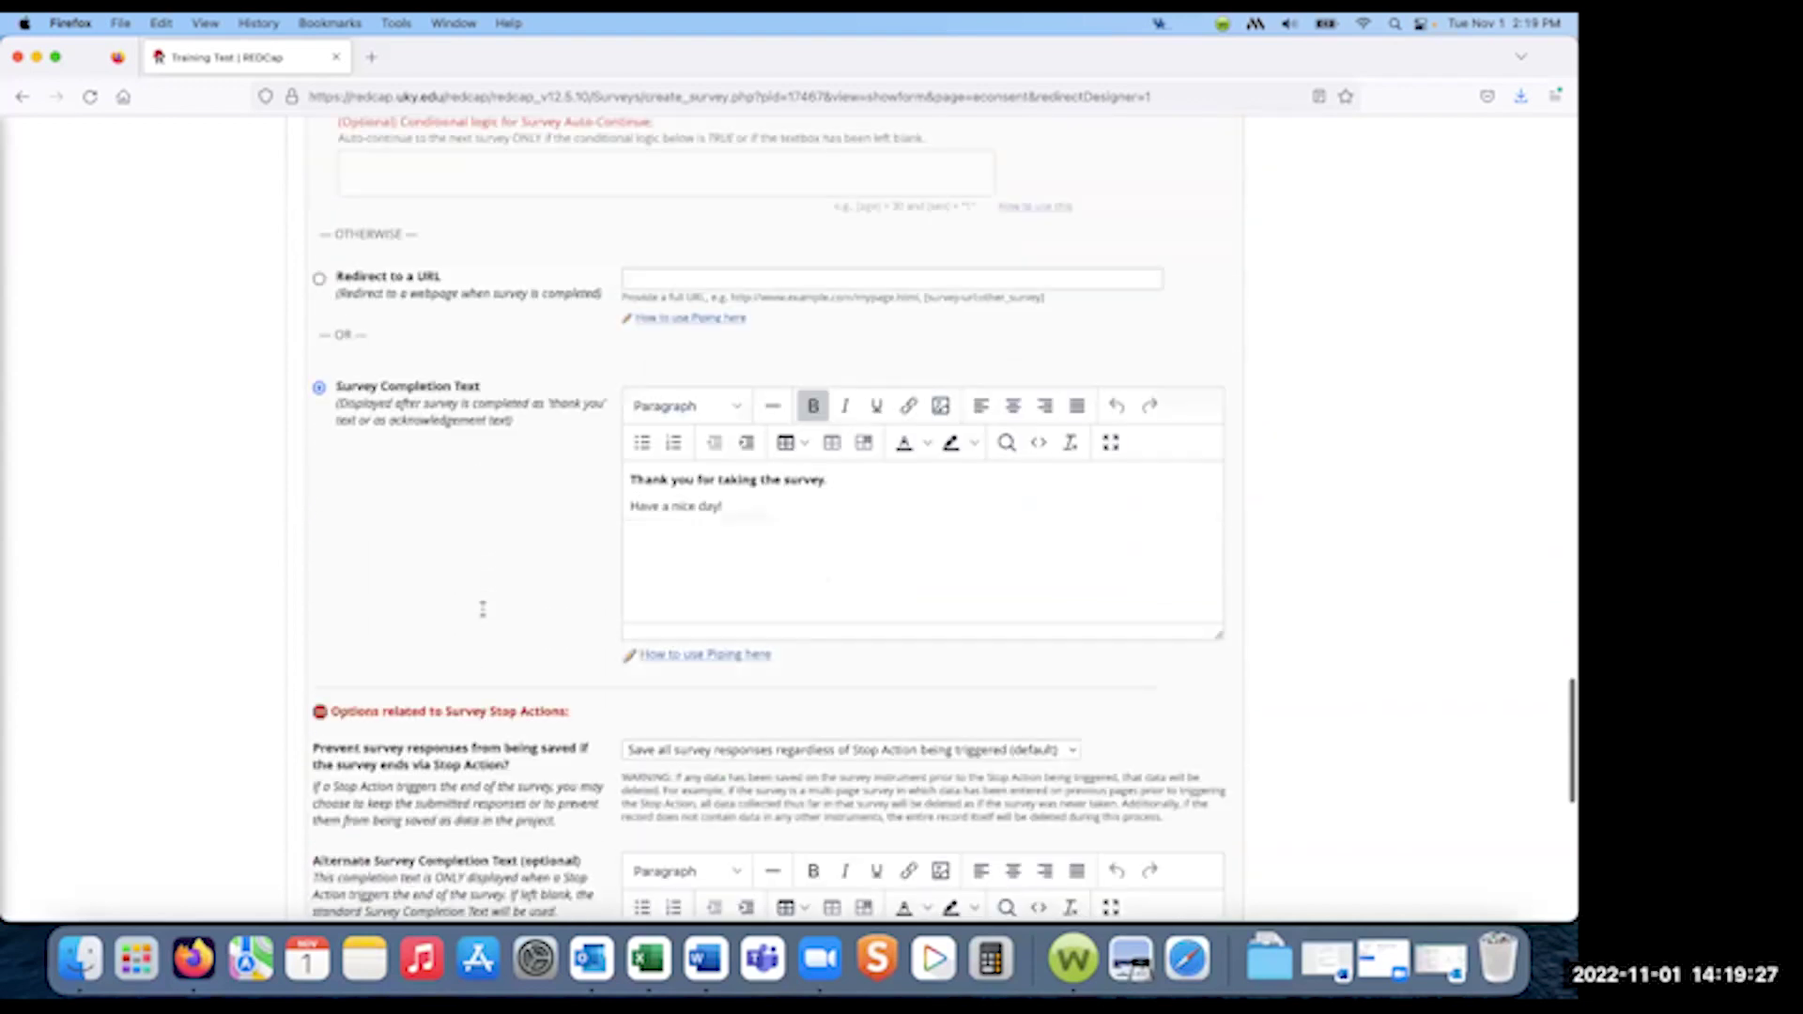
{"action": "scroll", "coordinate": [482, 609], "scroll_direction": "down", "scroll_amount": 10}
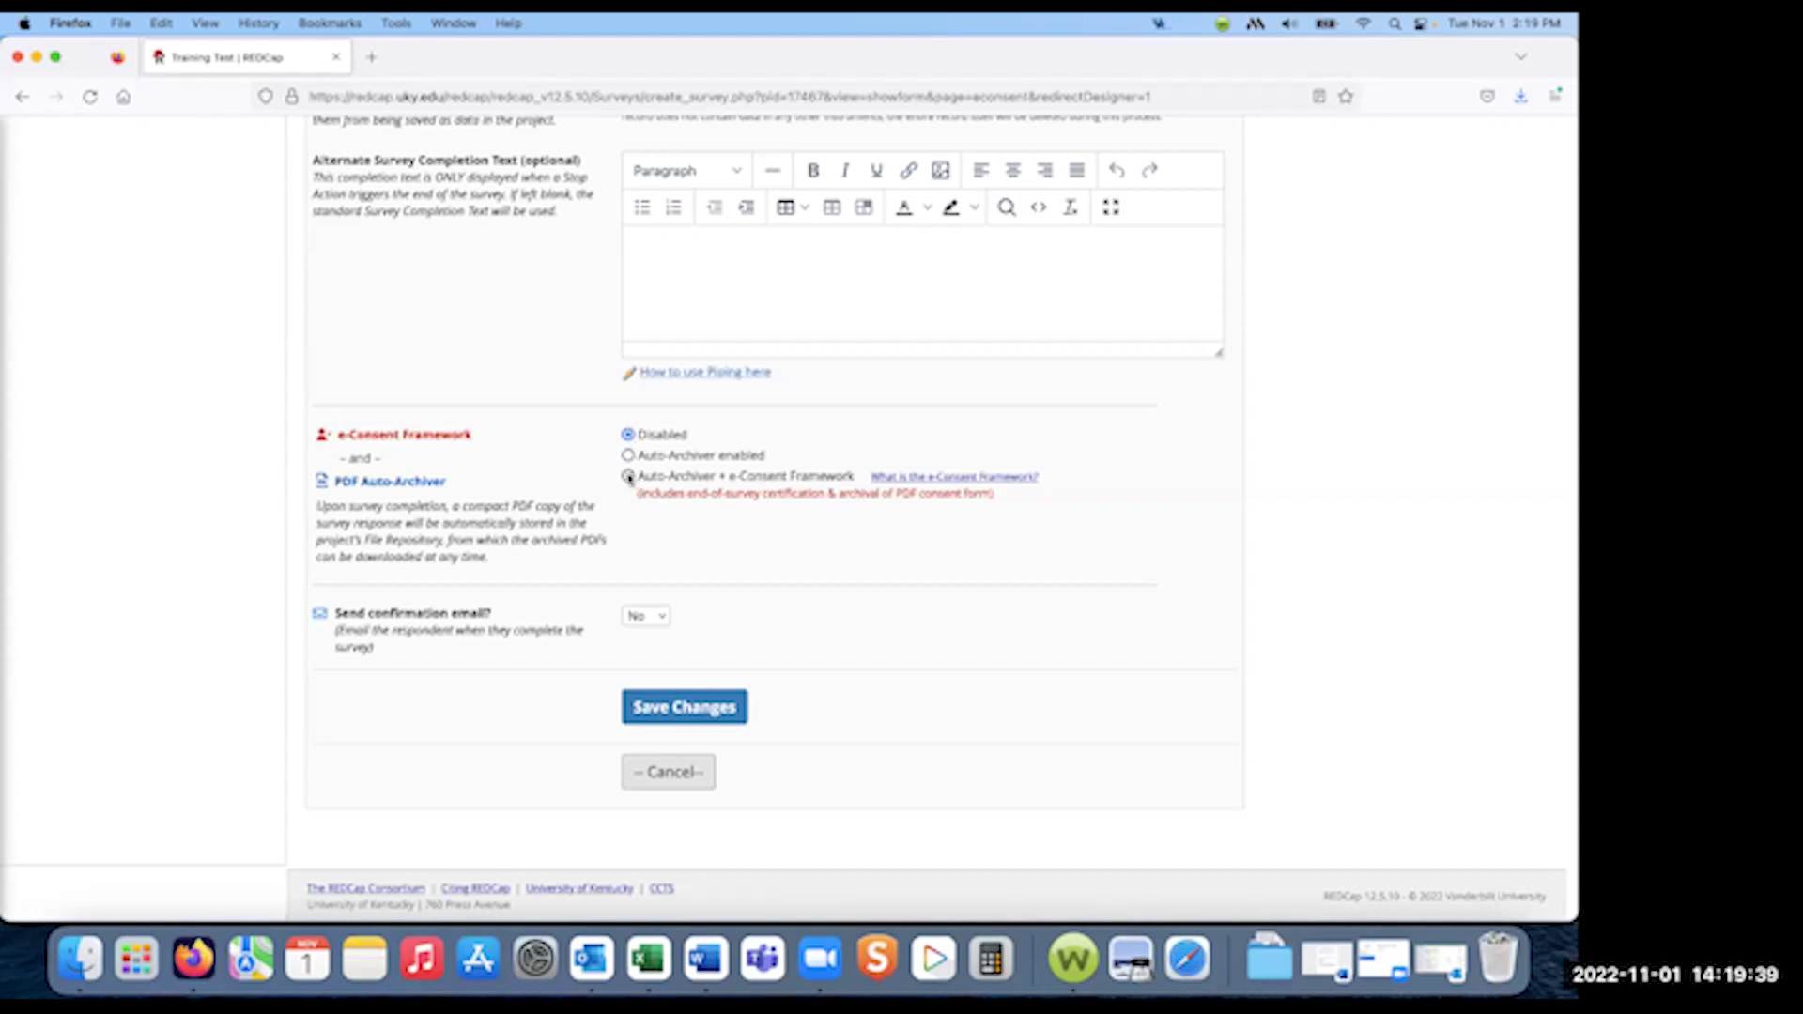
{"action": "left_click", "coordinate": [629, 477]}
{"action": "scroll", "coordinate": [510, 682], "scroll_direction": "down", "scroll_amount": 5}
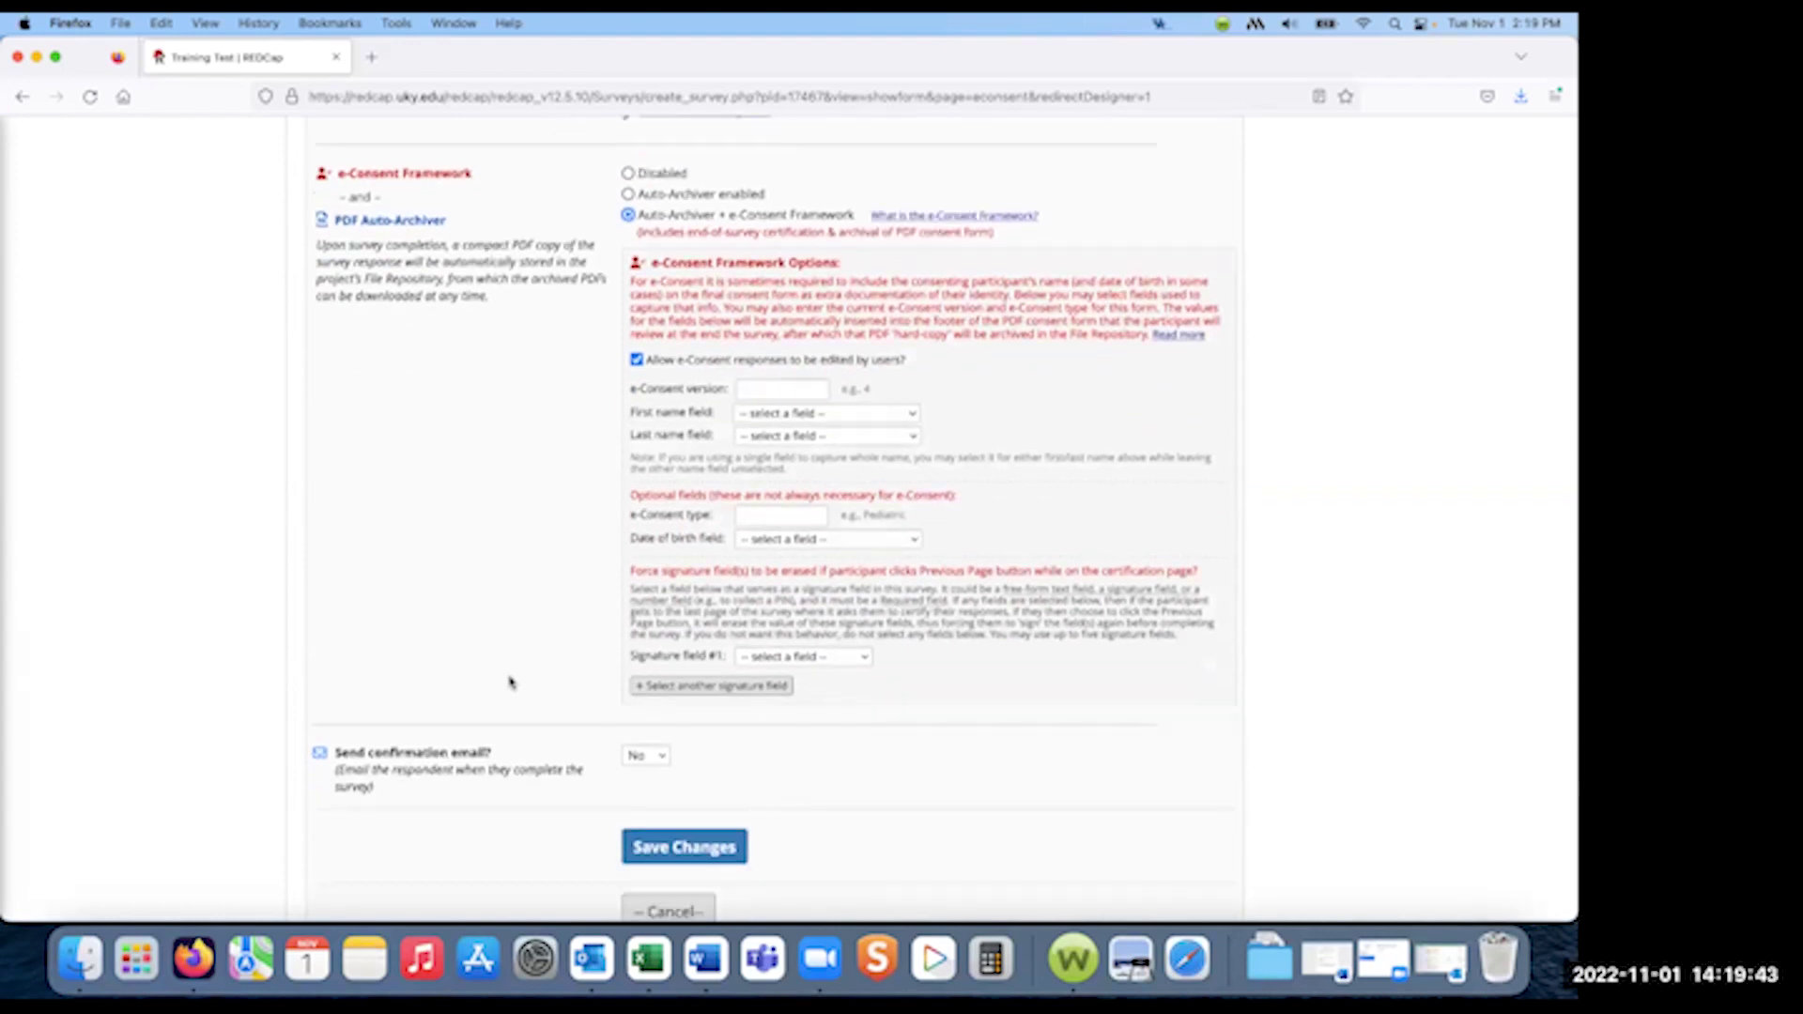
- Set e-Consent version 'Consent 1' with f_name and l_name as the first and last name fields
{"action": "left_click", "coordinate": [791, 388]}
{"action": "type", "text": "Consent 1"}
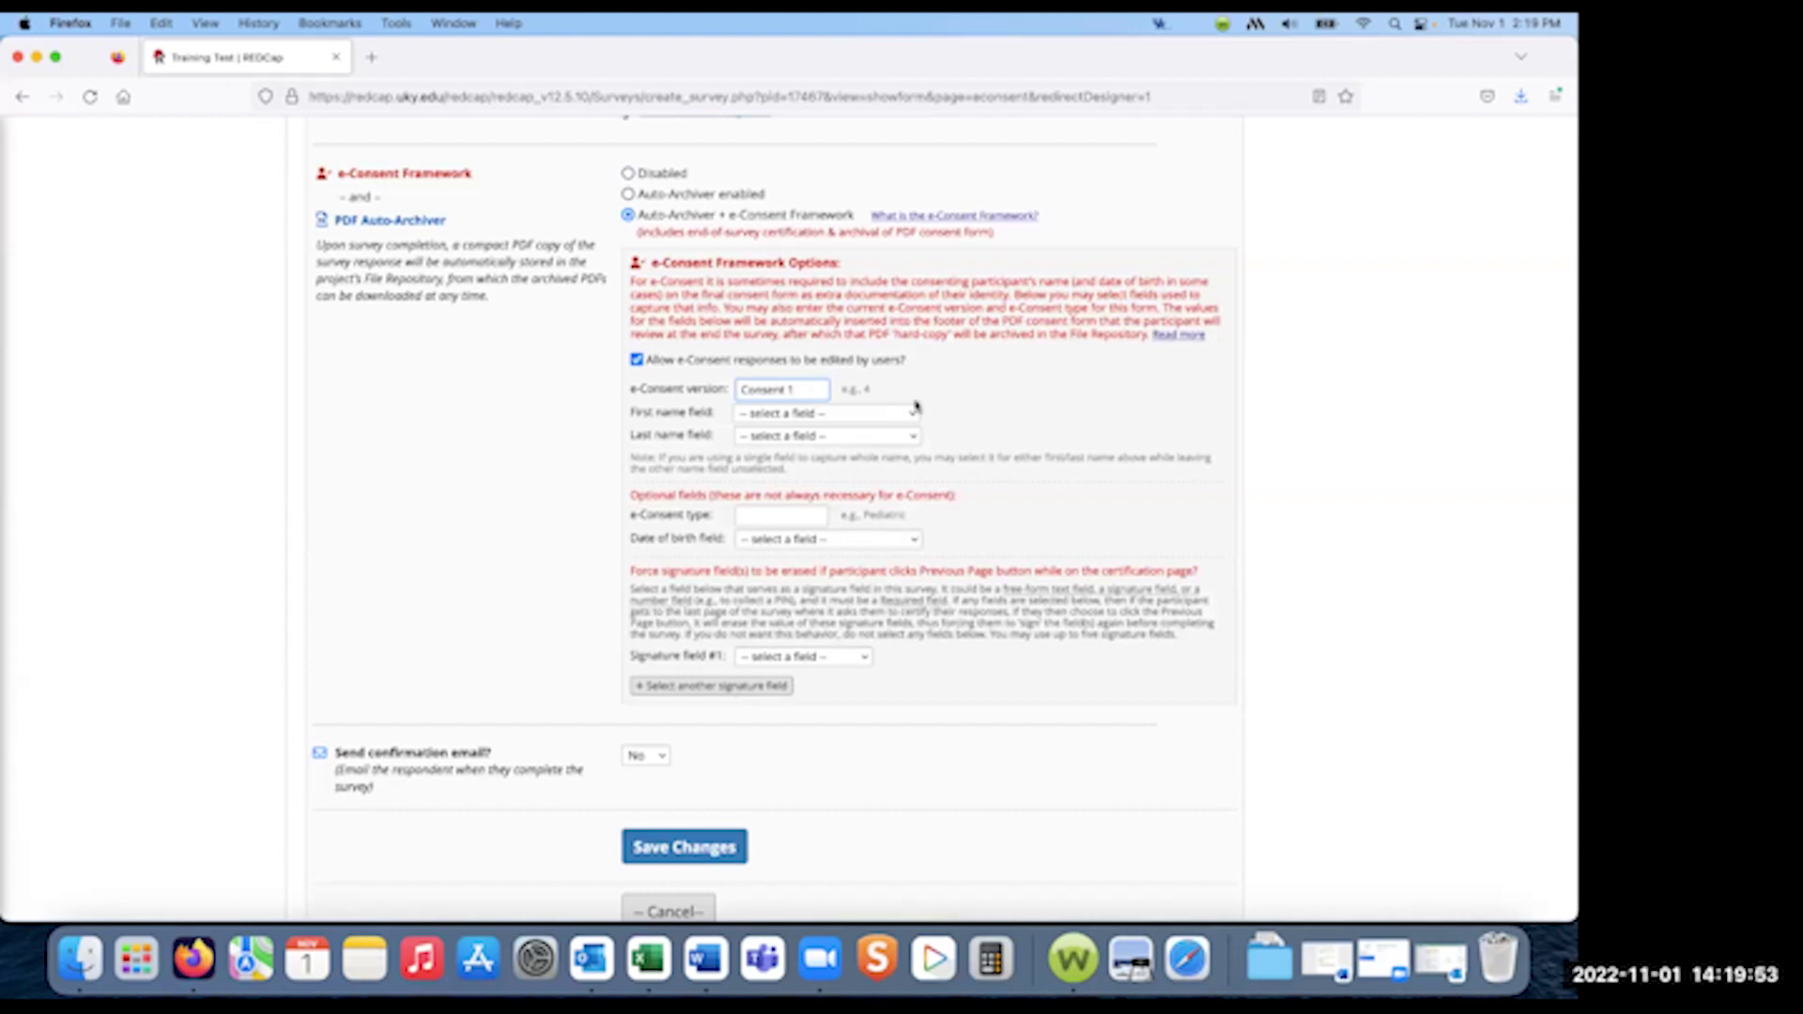
{"action": "left_click", "coordinate": [911, 414]}
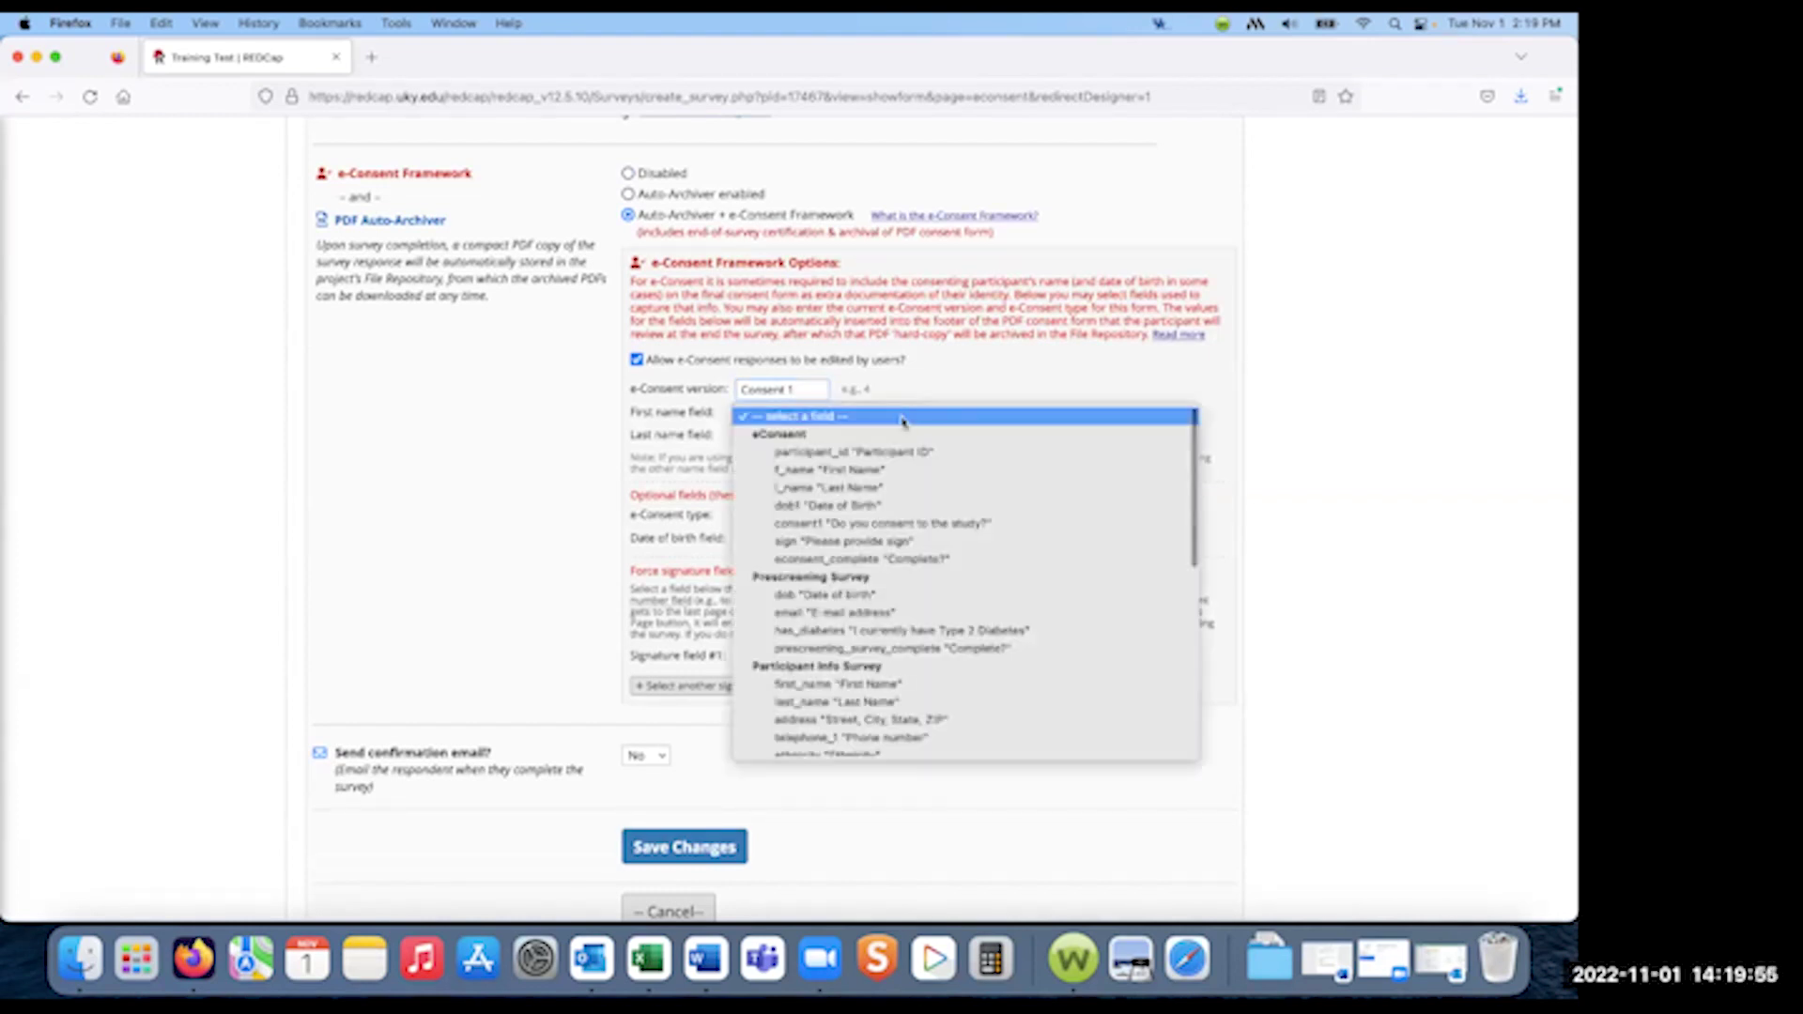
{"action": "left_click", "coordinate": [857, 472]}
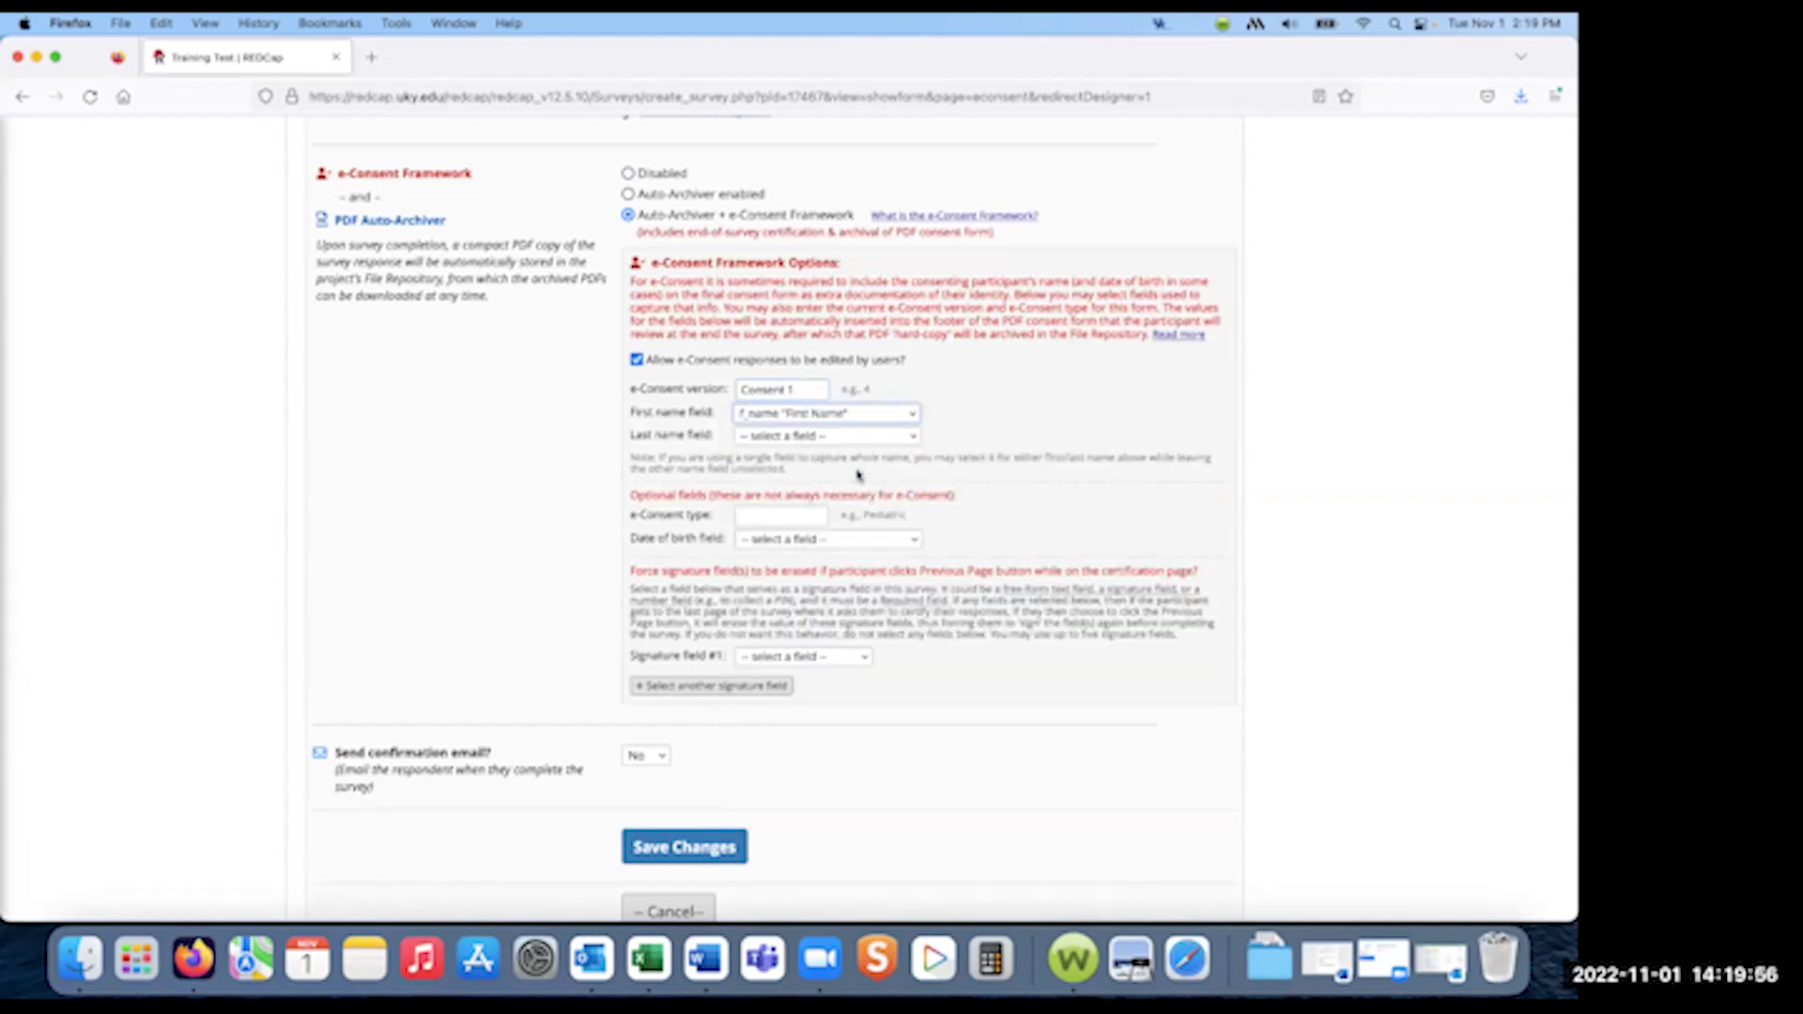
{"action": "left_click", "coordinate": [915, 439]}
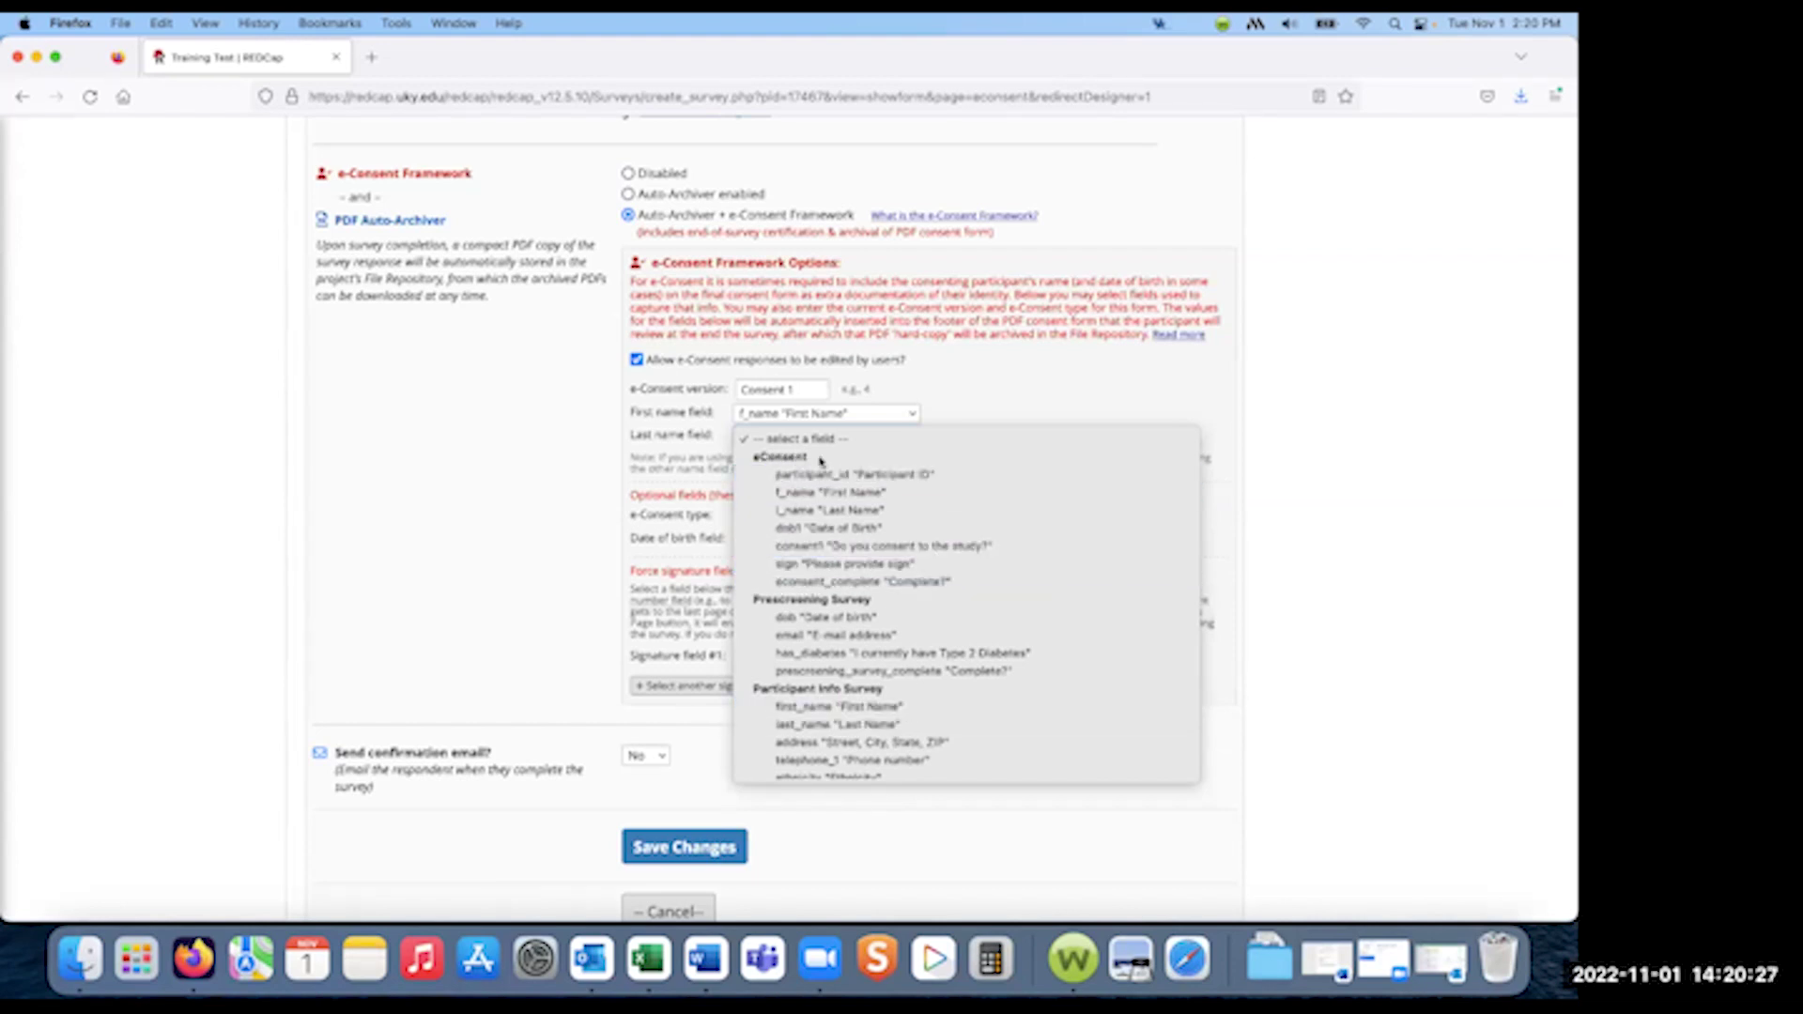
{"action": "left_click", "coordinate": [833, 512]}
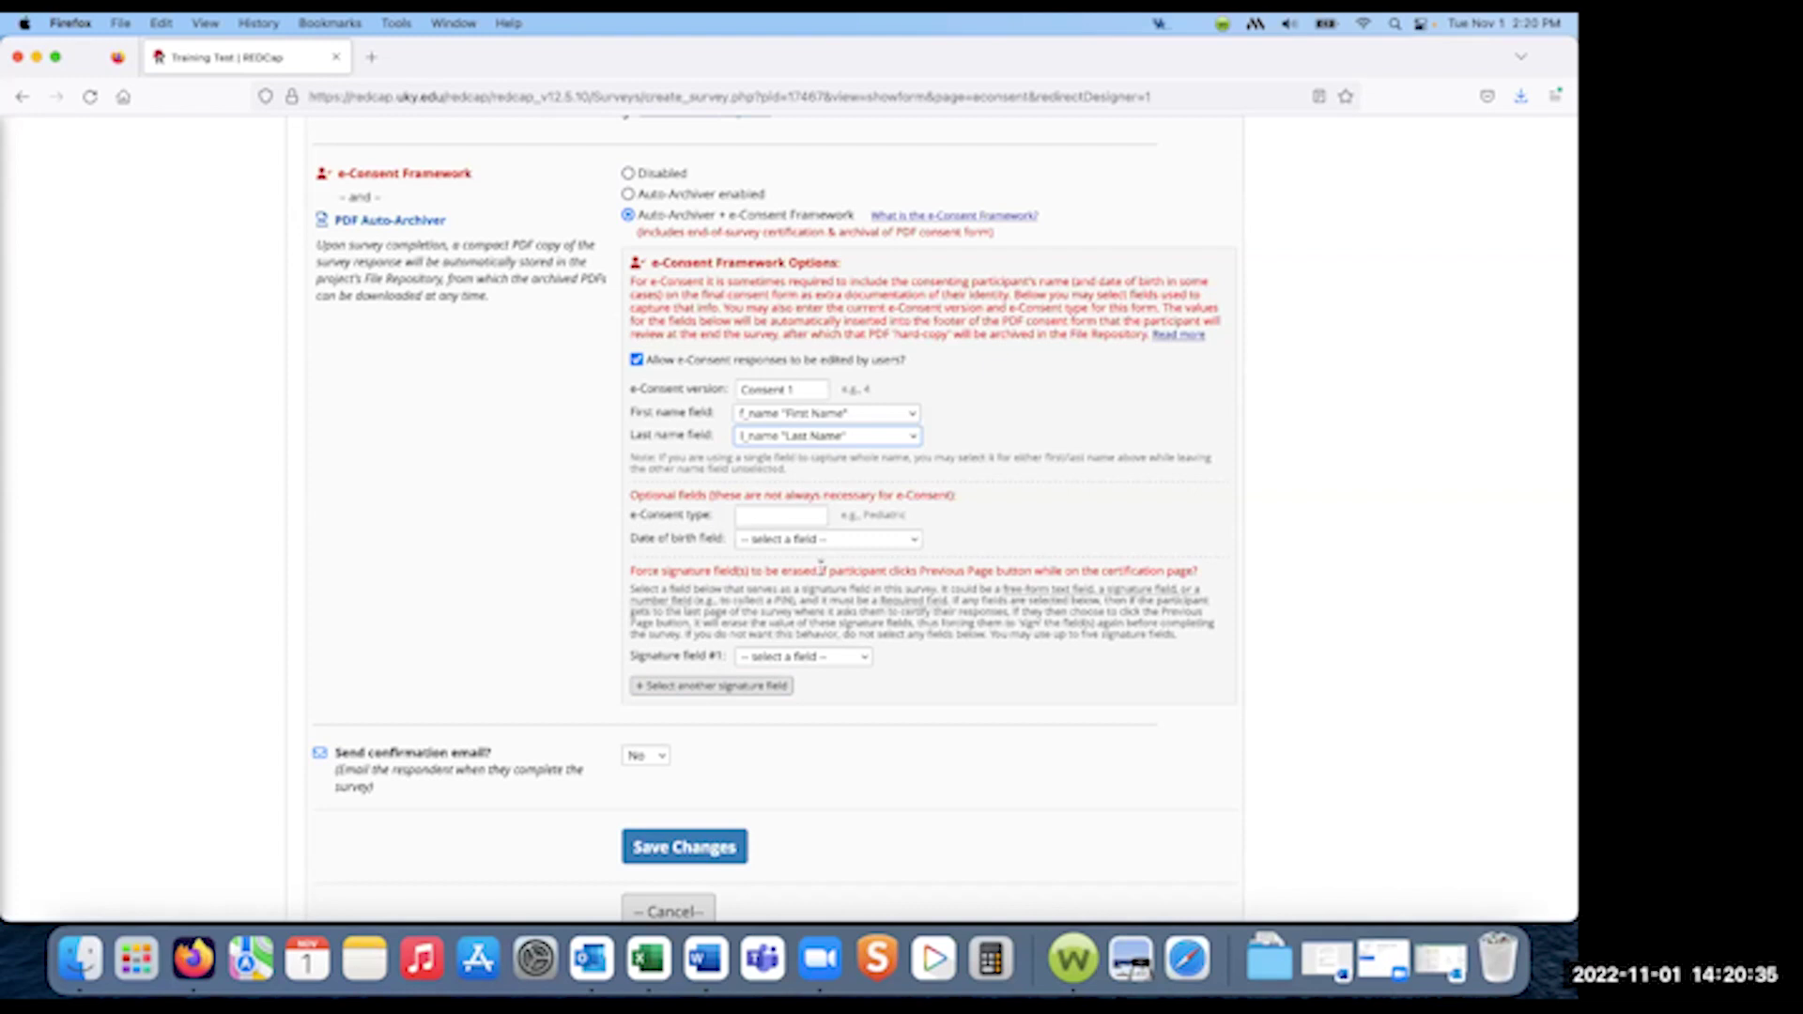
- Choose dob1 as the date of birth field and enter e-Consent type 'Type 1'
{"action": "left_click", "coordinate": [778, 516]}
{"action": "left_click", "coordinate": [834, 541]}
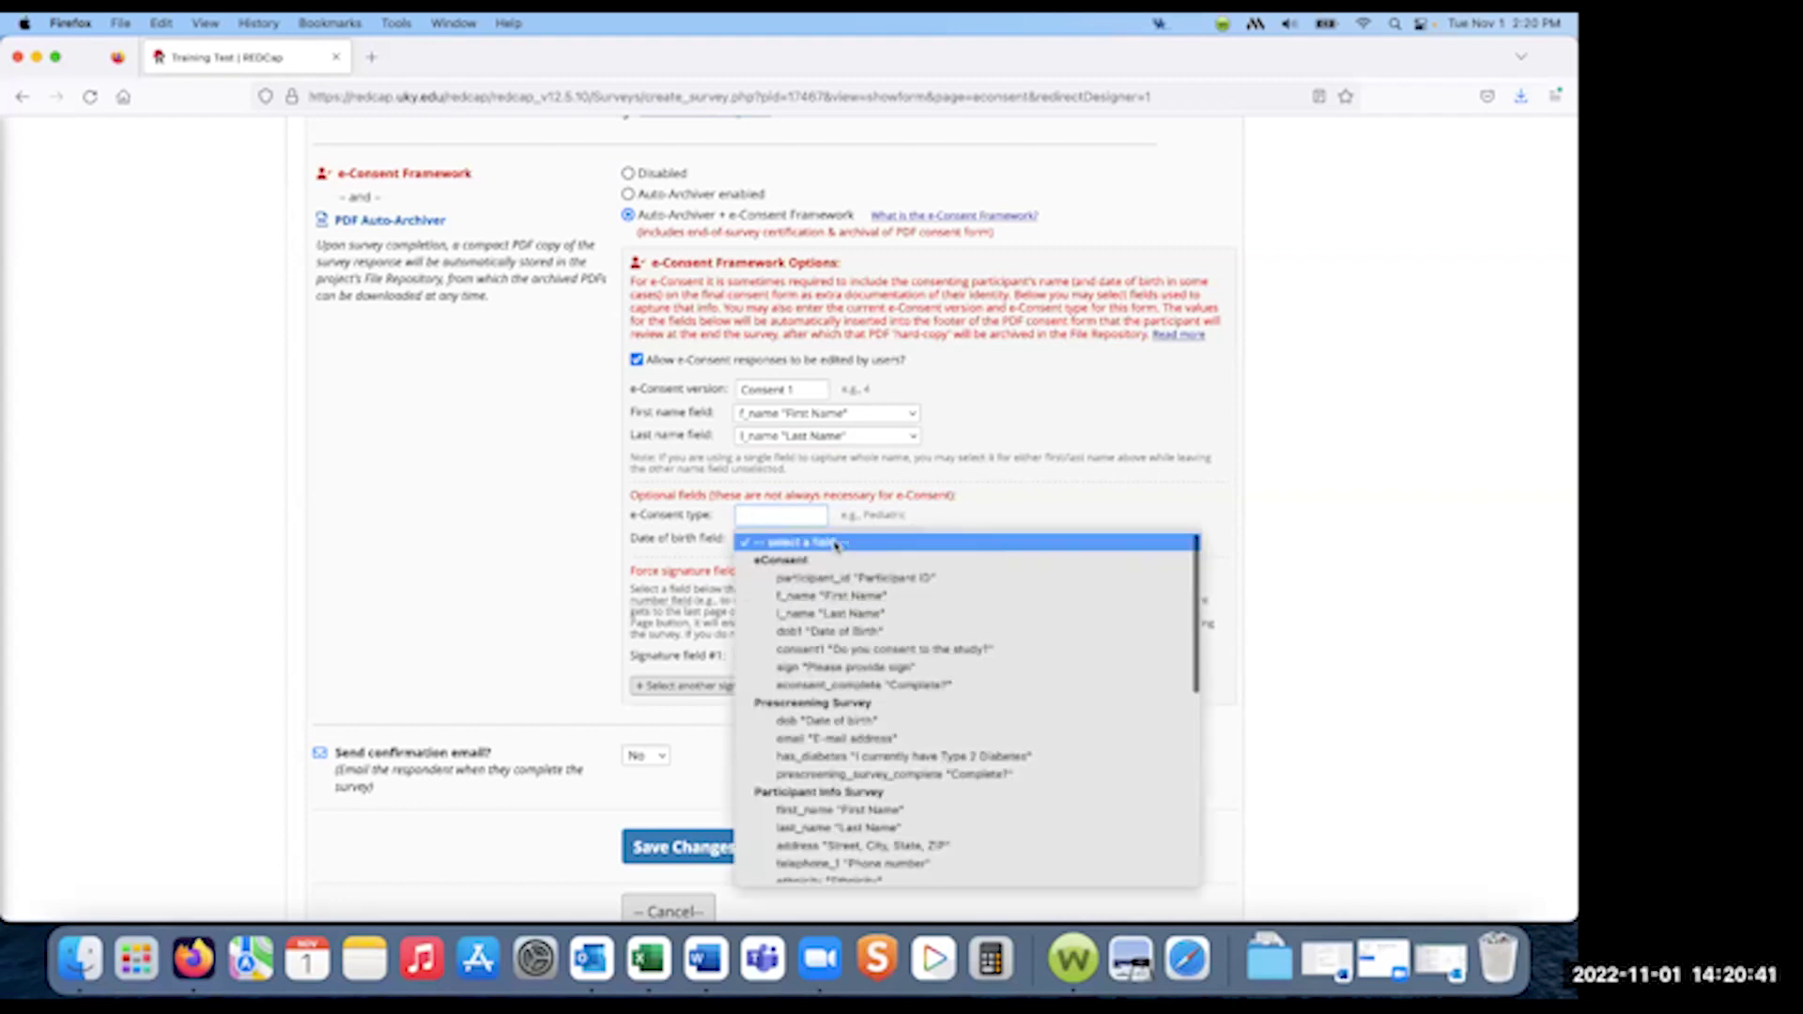
{"action": "left_click", "coordinate": [834, 632]}
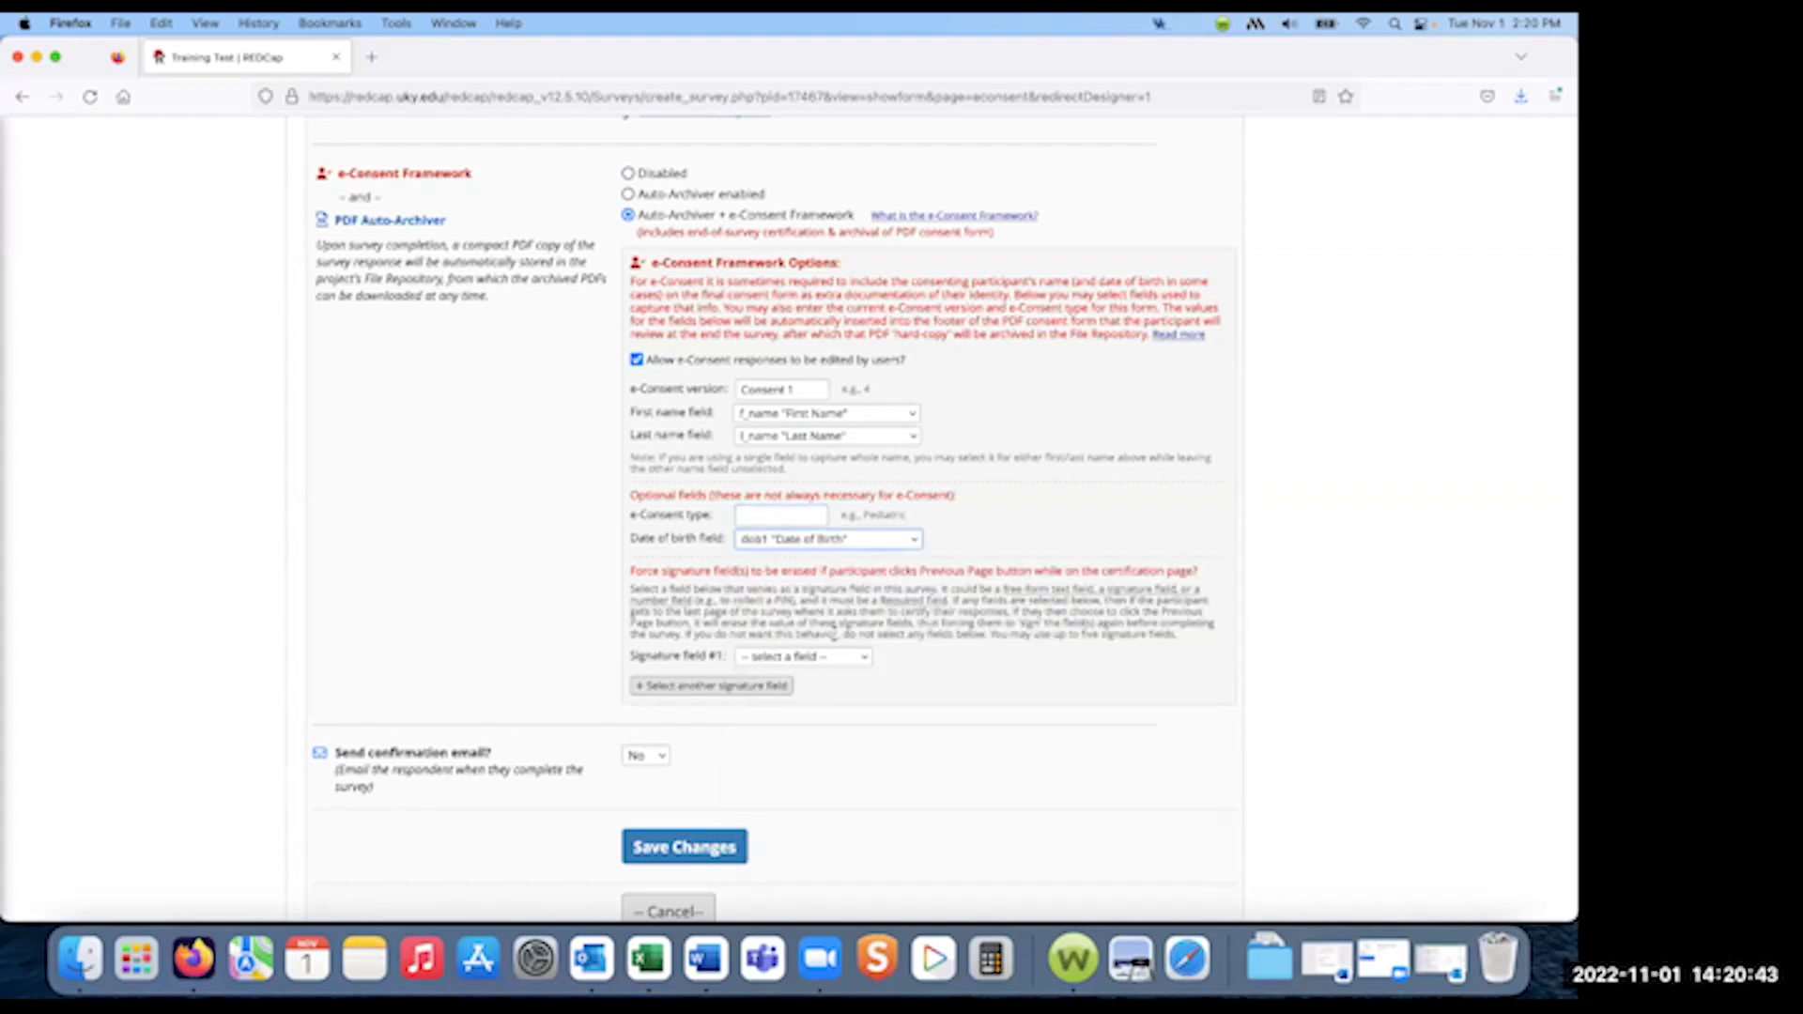
{"action": "left_click", "coordinate": [776, 515]}
{"action": "type", "text": "Type 1"}
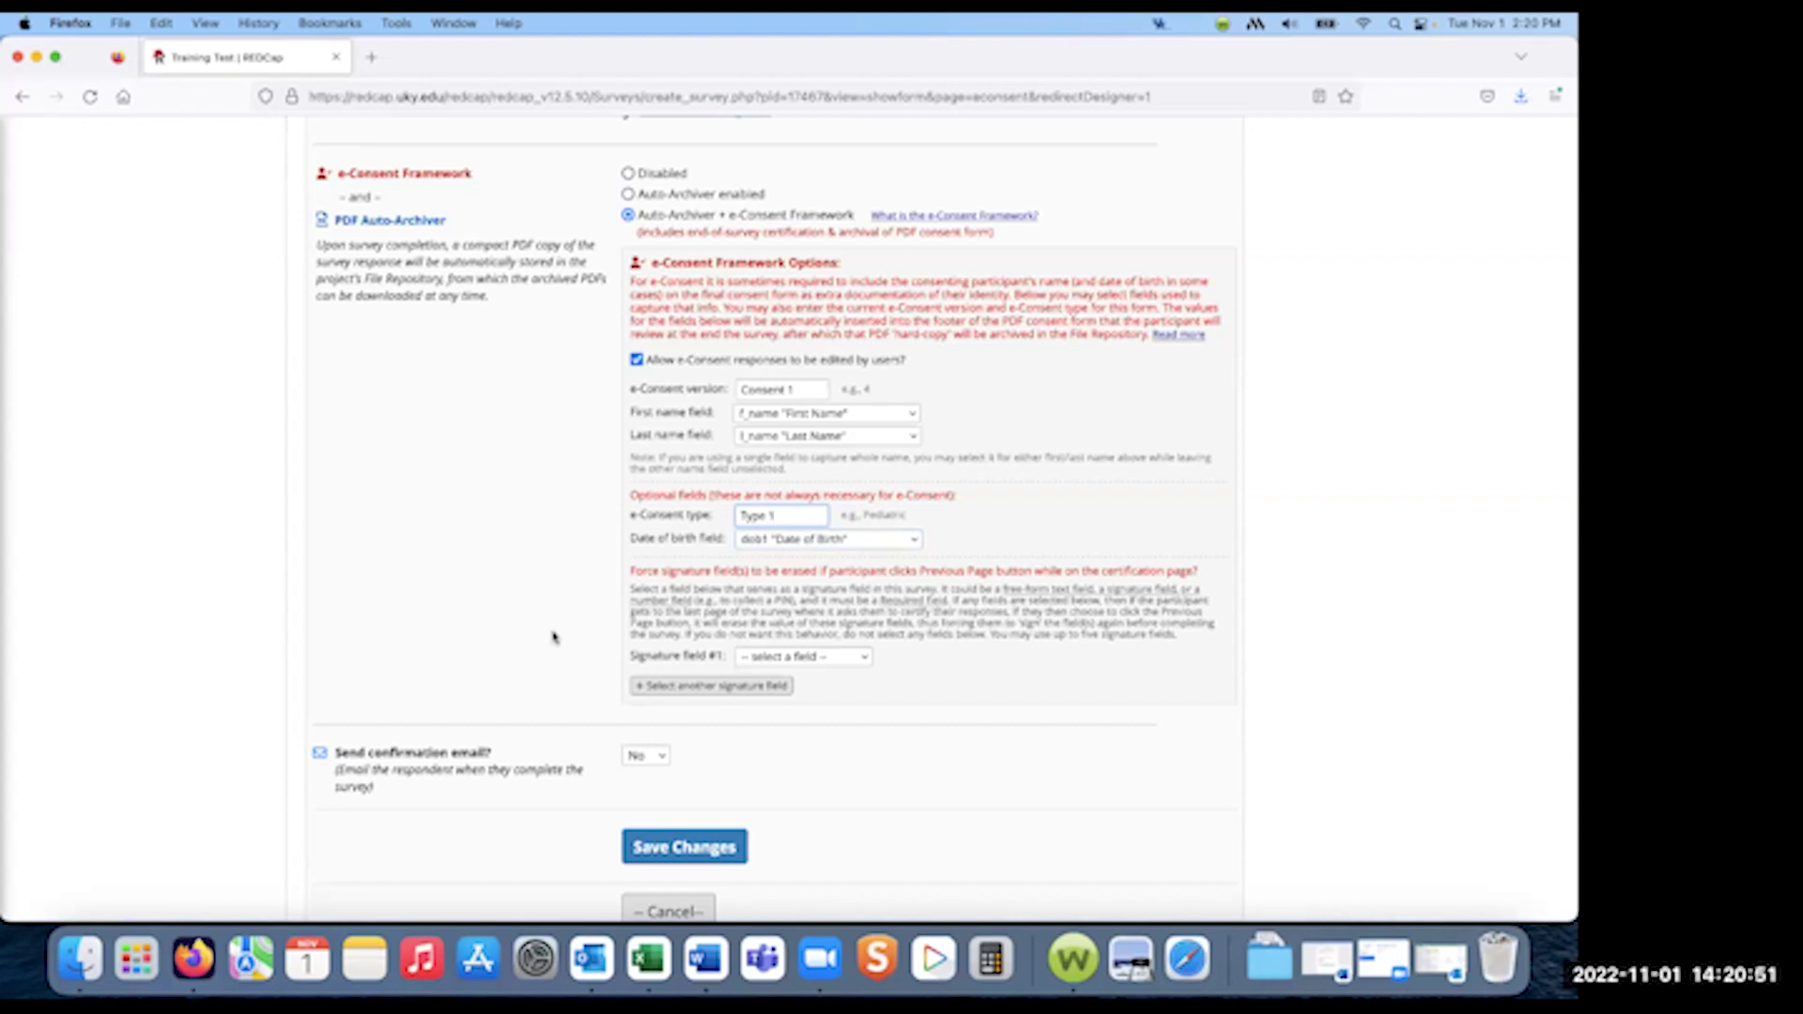
{"action": "scroll", "coordinate": [553, 638], "scroll_direction": "down", "scroll_amount": 3}
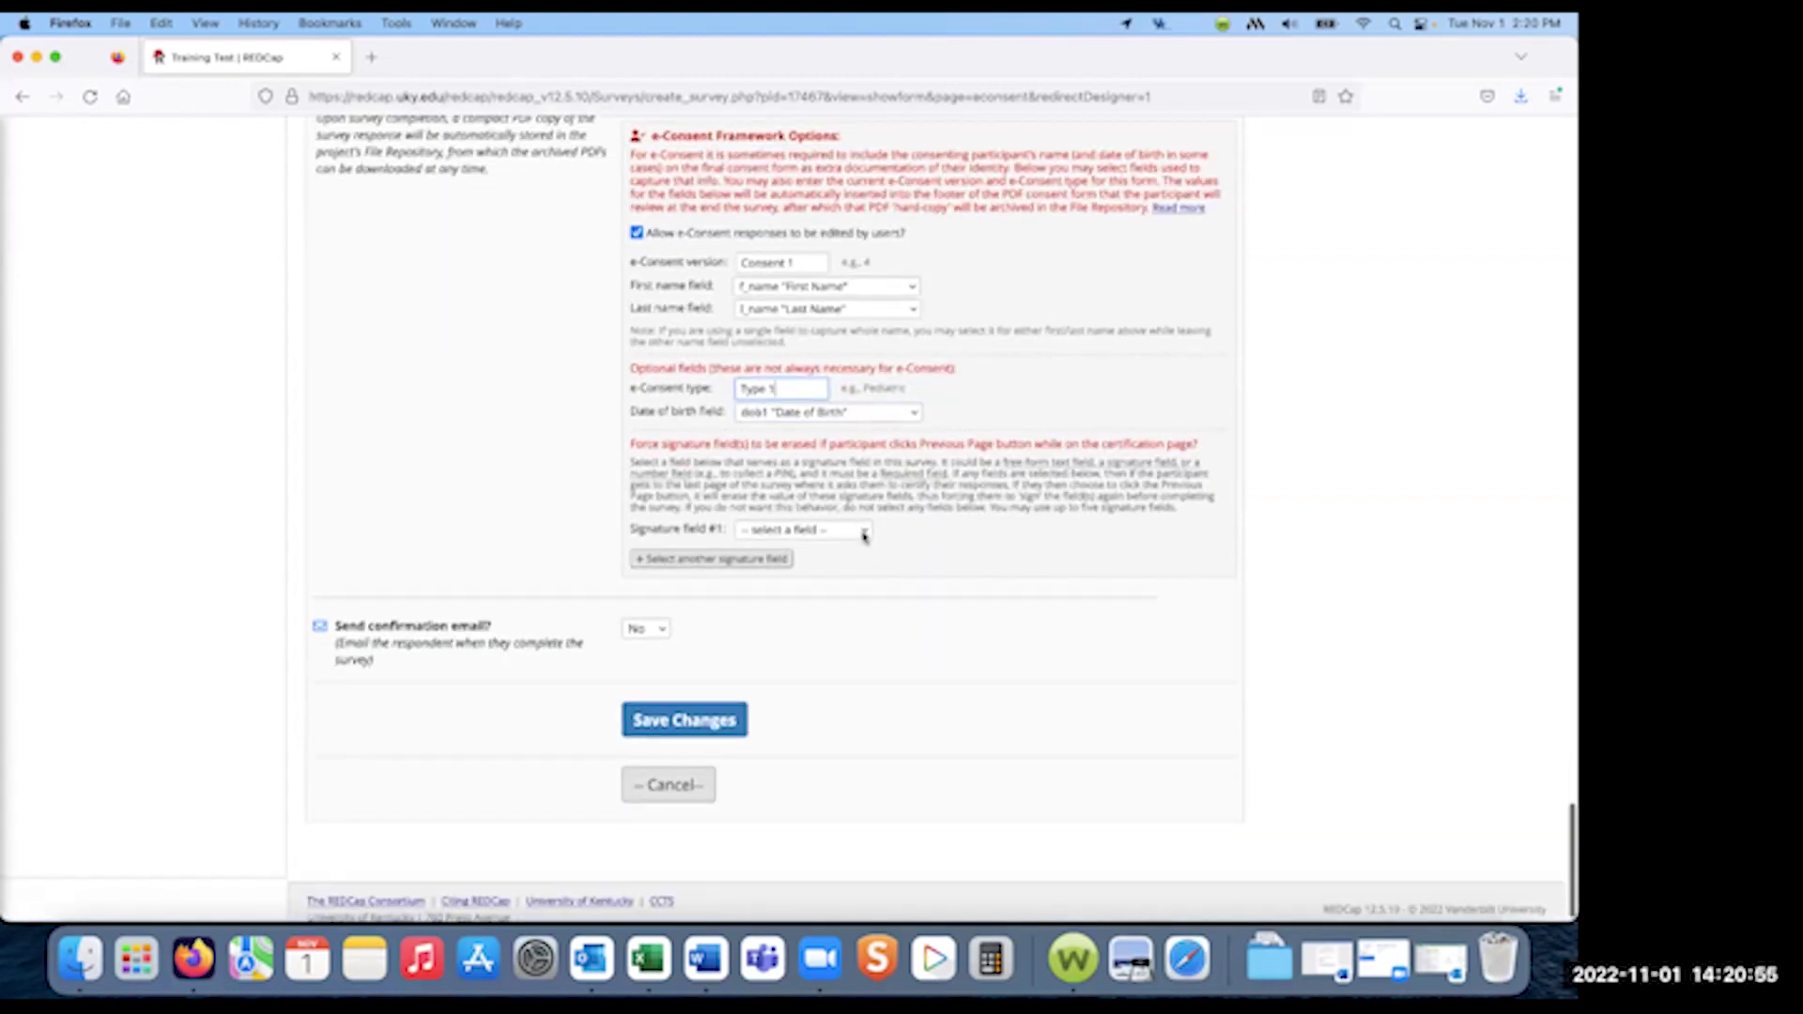
- Leave the signature field unset, save the e-Consent settings, and open the public eConsent survey
{"action": "left_click", "coordinate": [864, 532]}
{"action": "left_click", "coordinate": [945, 539]}
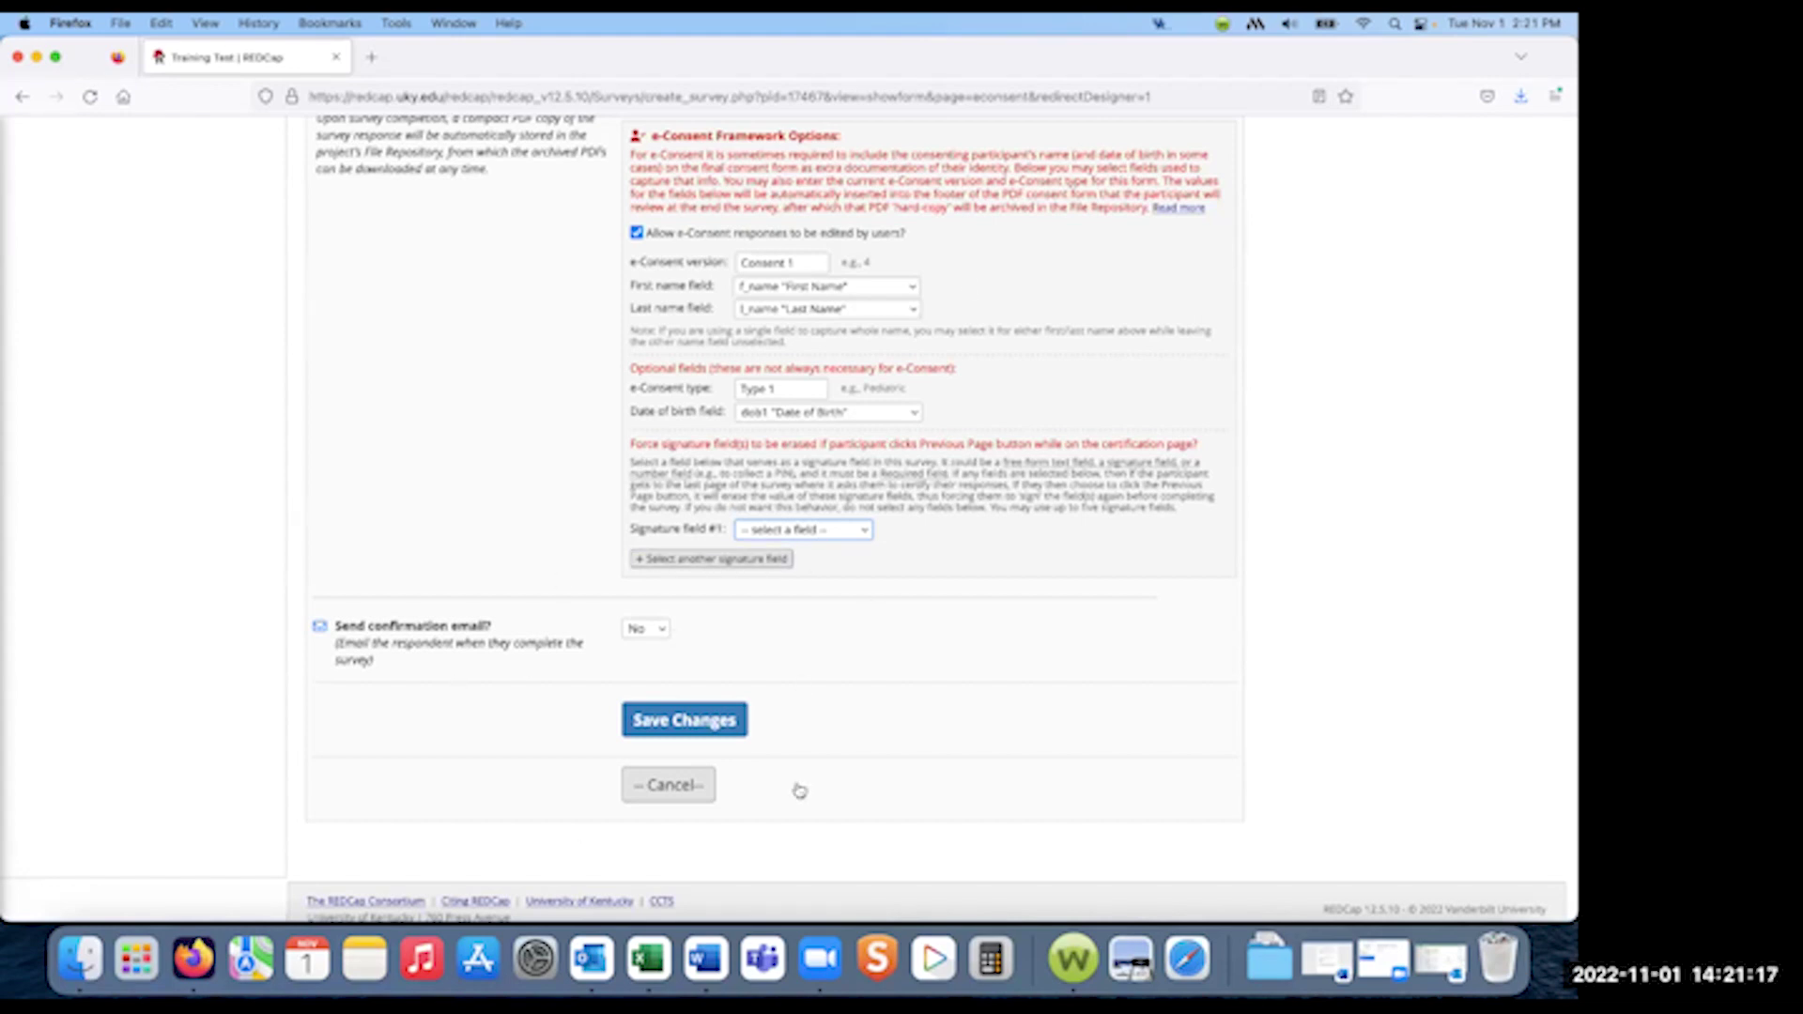
{"action": "left_click", "coordinate": [700, 727]}
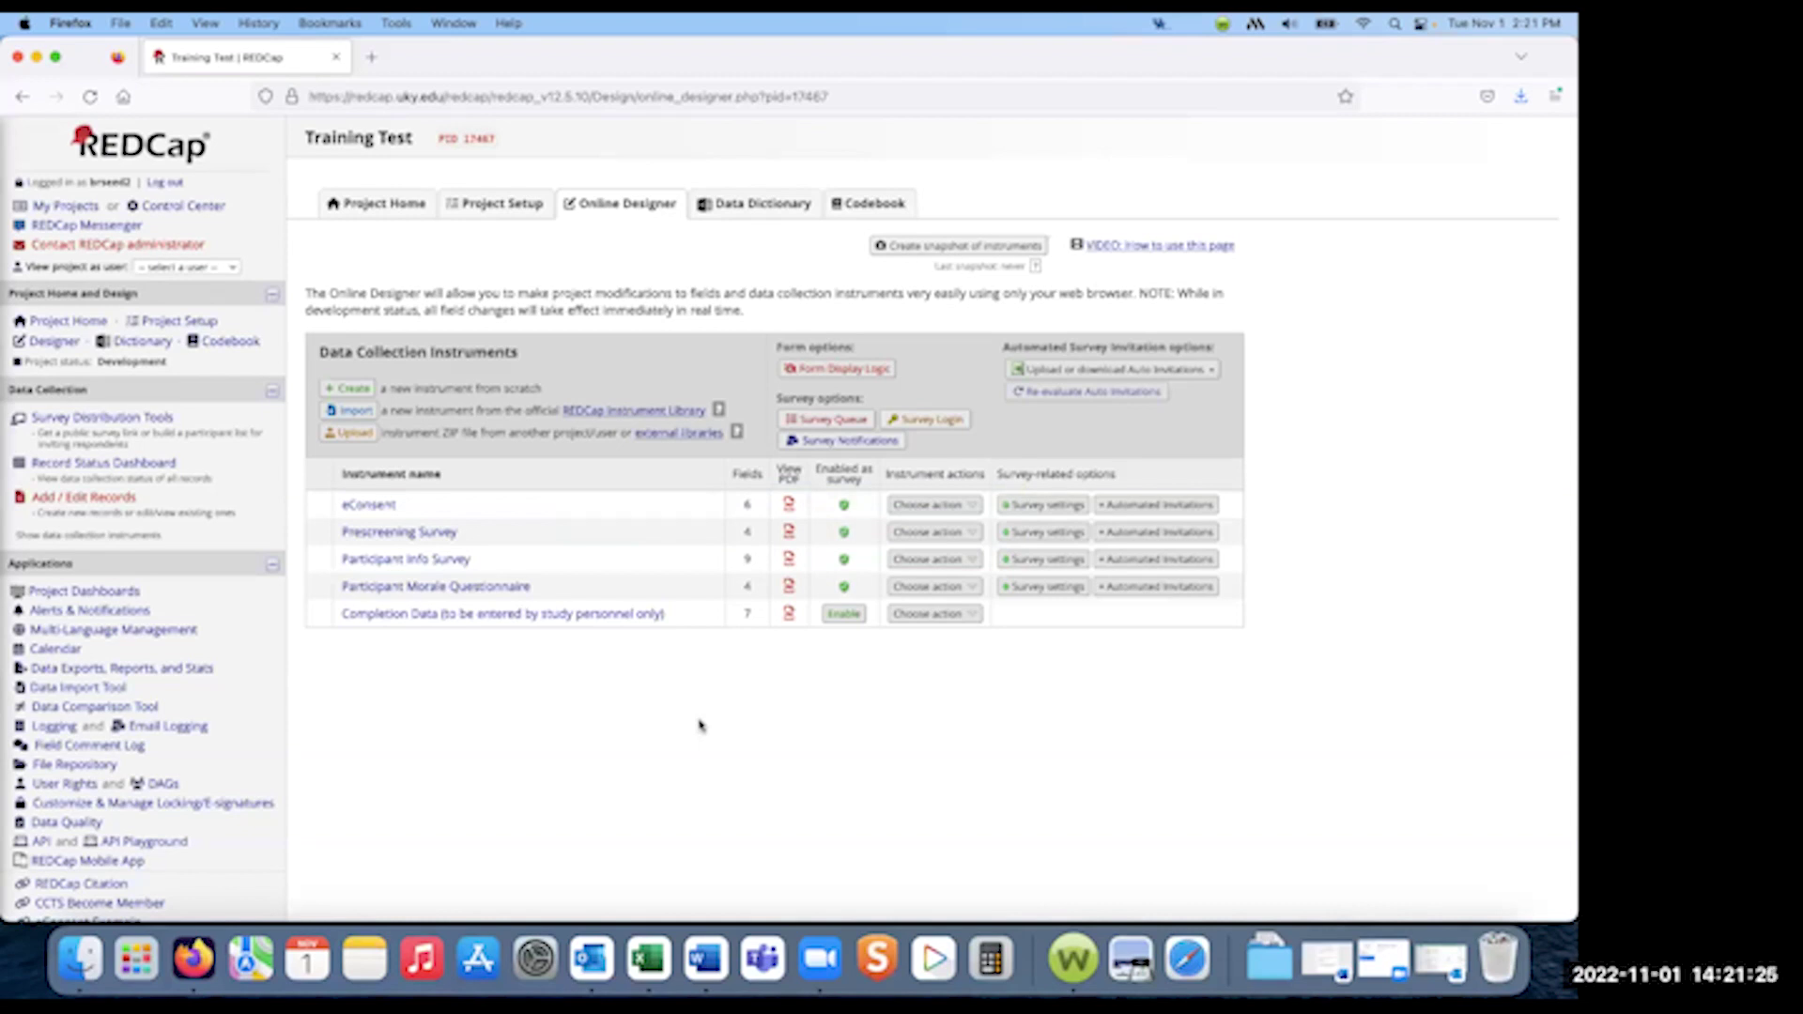
{"action": "left_click", "coordinate": [110, 423]}
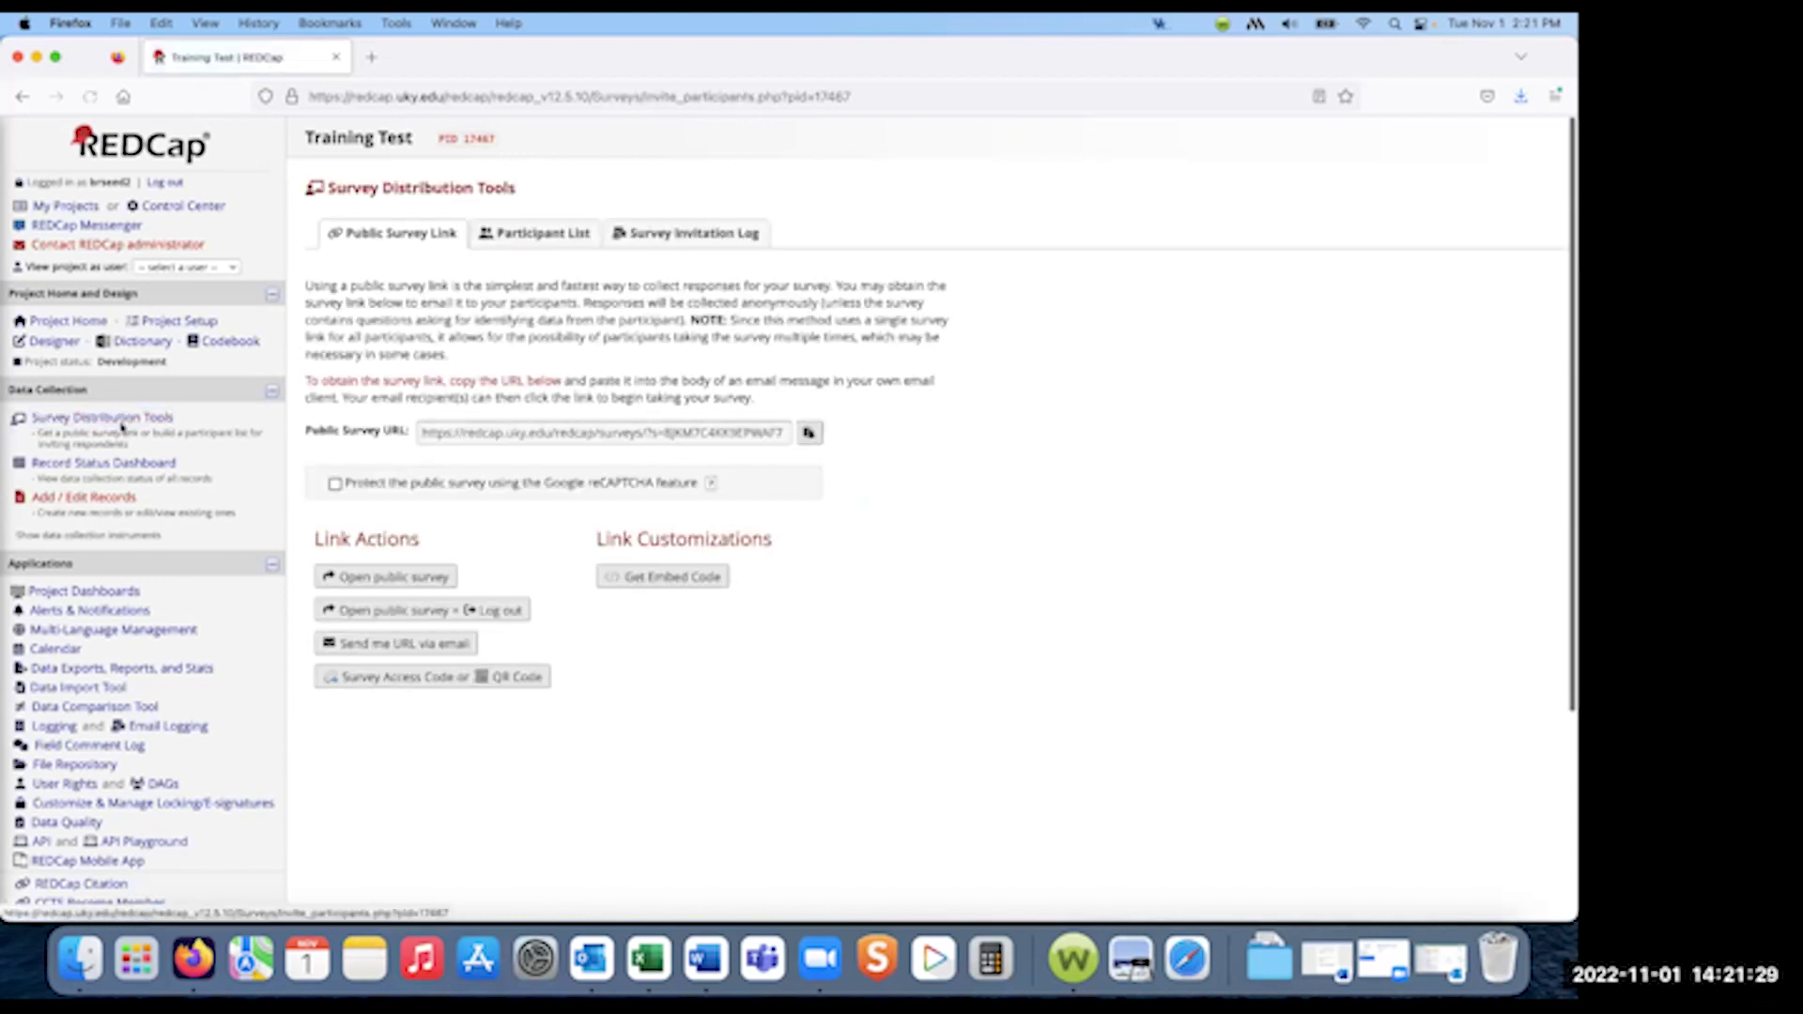
{"action": "left_click", "coordinate": [400, 575]}
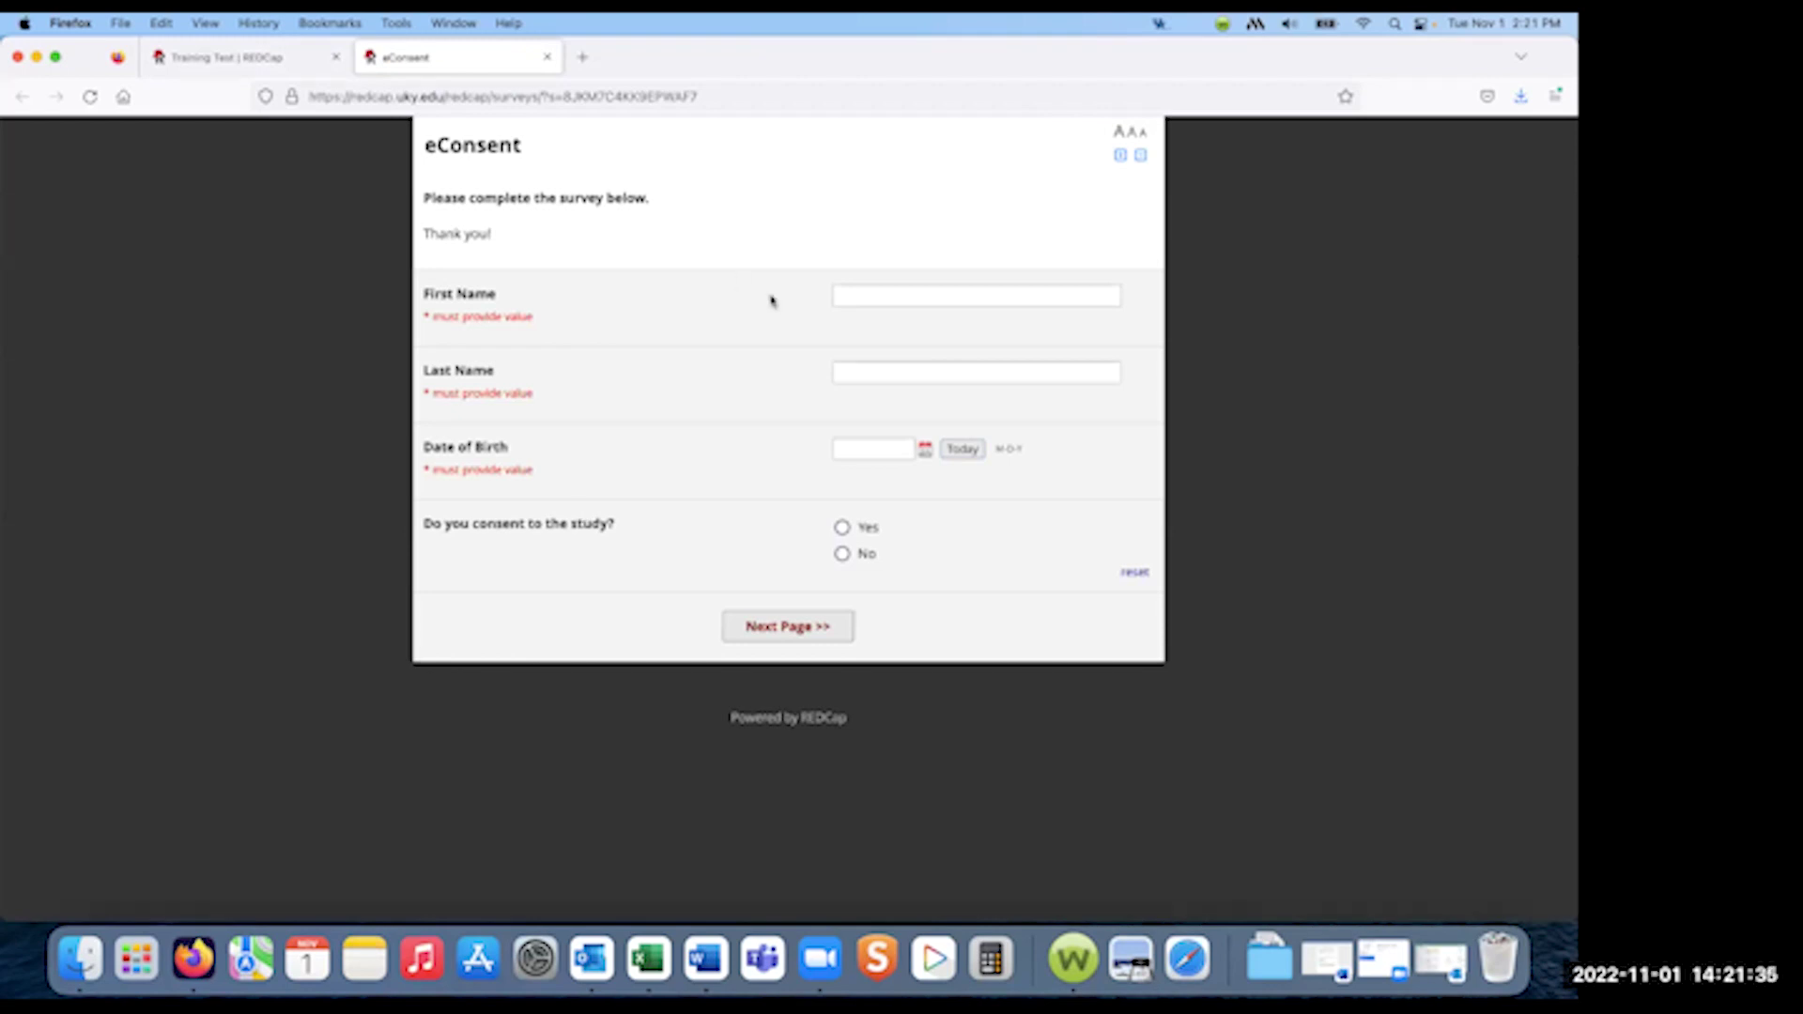
{"action": "left_click", "coordinate": [905, 297]}
{"action": "key", "text": "Tab"}
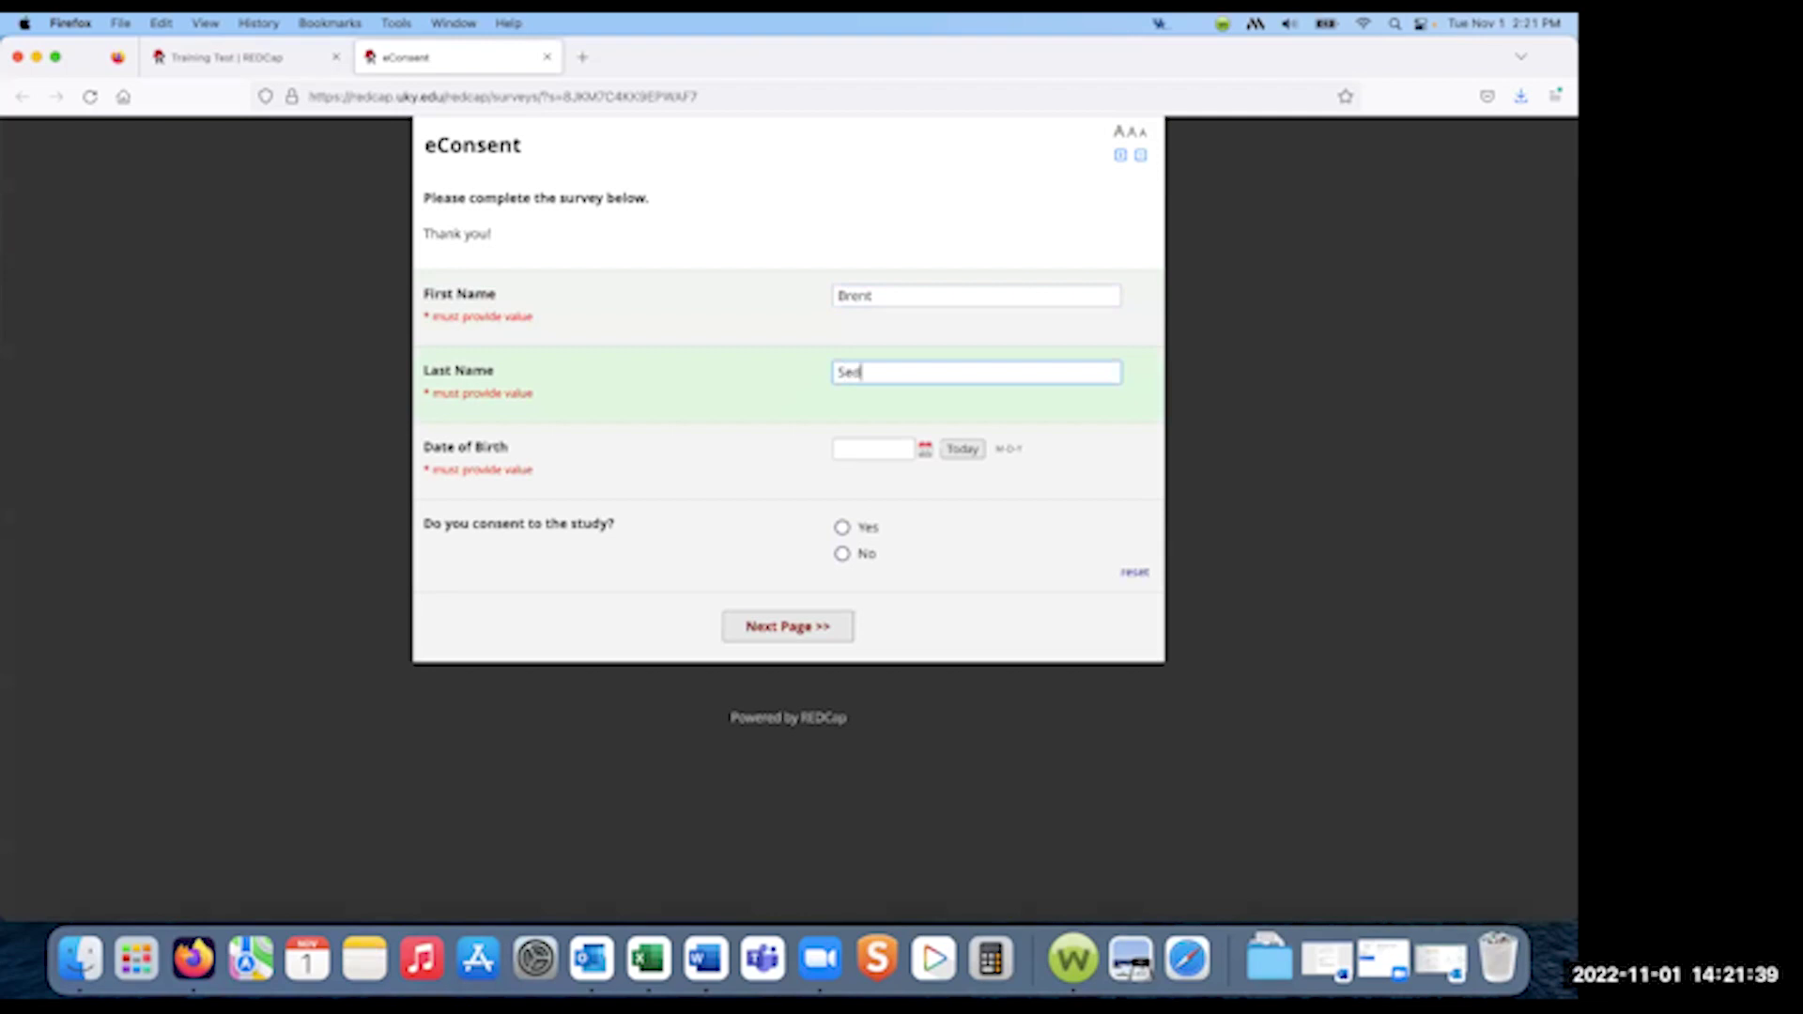
{"action": "key", "text": "Tab"}
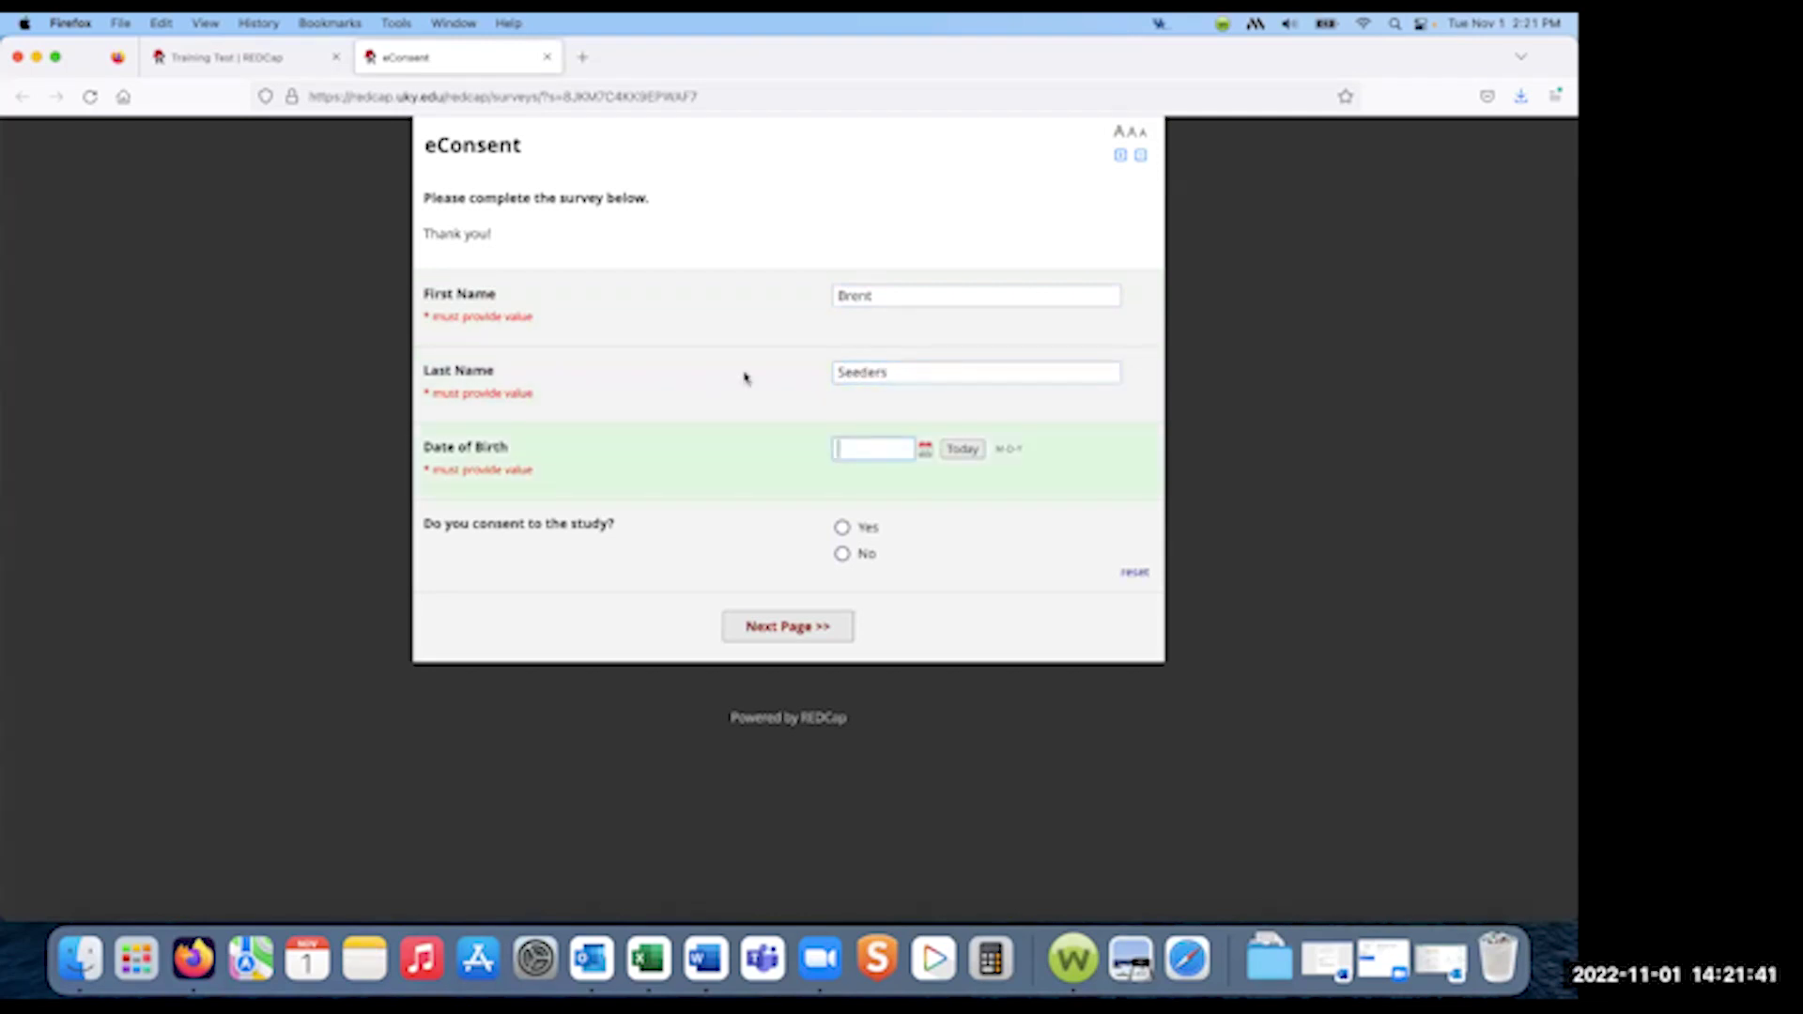
{"action": "left_click", "coordinate": [924, 449]}
{"action": "left_click", "coordinate": [976, 480]}
{"action": "scroll", "coordinate": [970, 718], "scroll_direction": "down", "scroll_amount": 3}
{"action": "scroll", "coordinate": [970, 718], "scroll_direction": "up", "scroll_amount": 3}
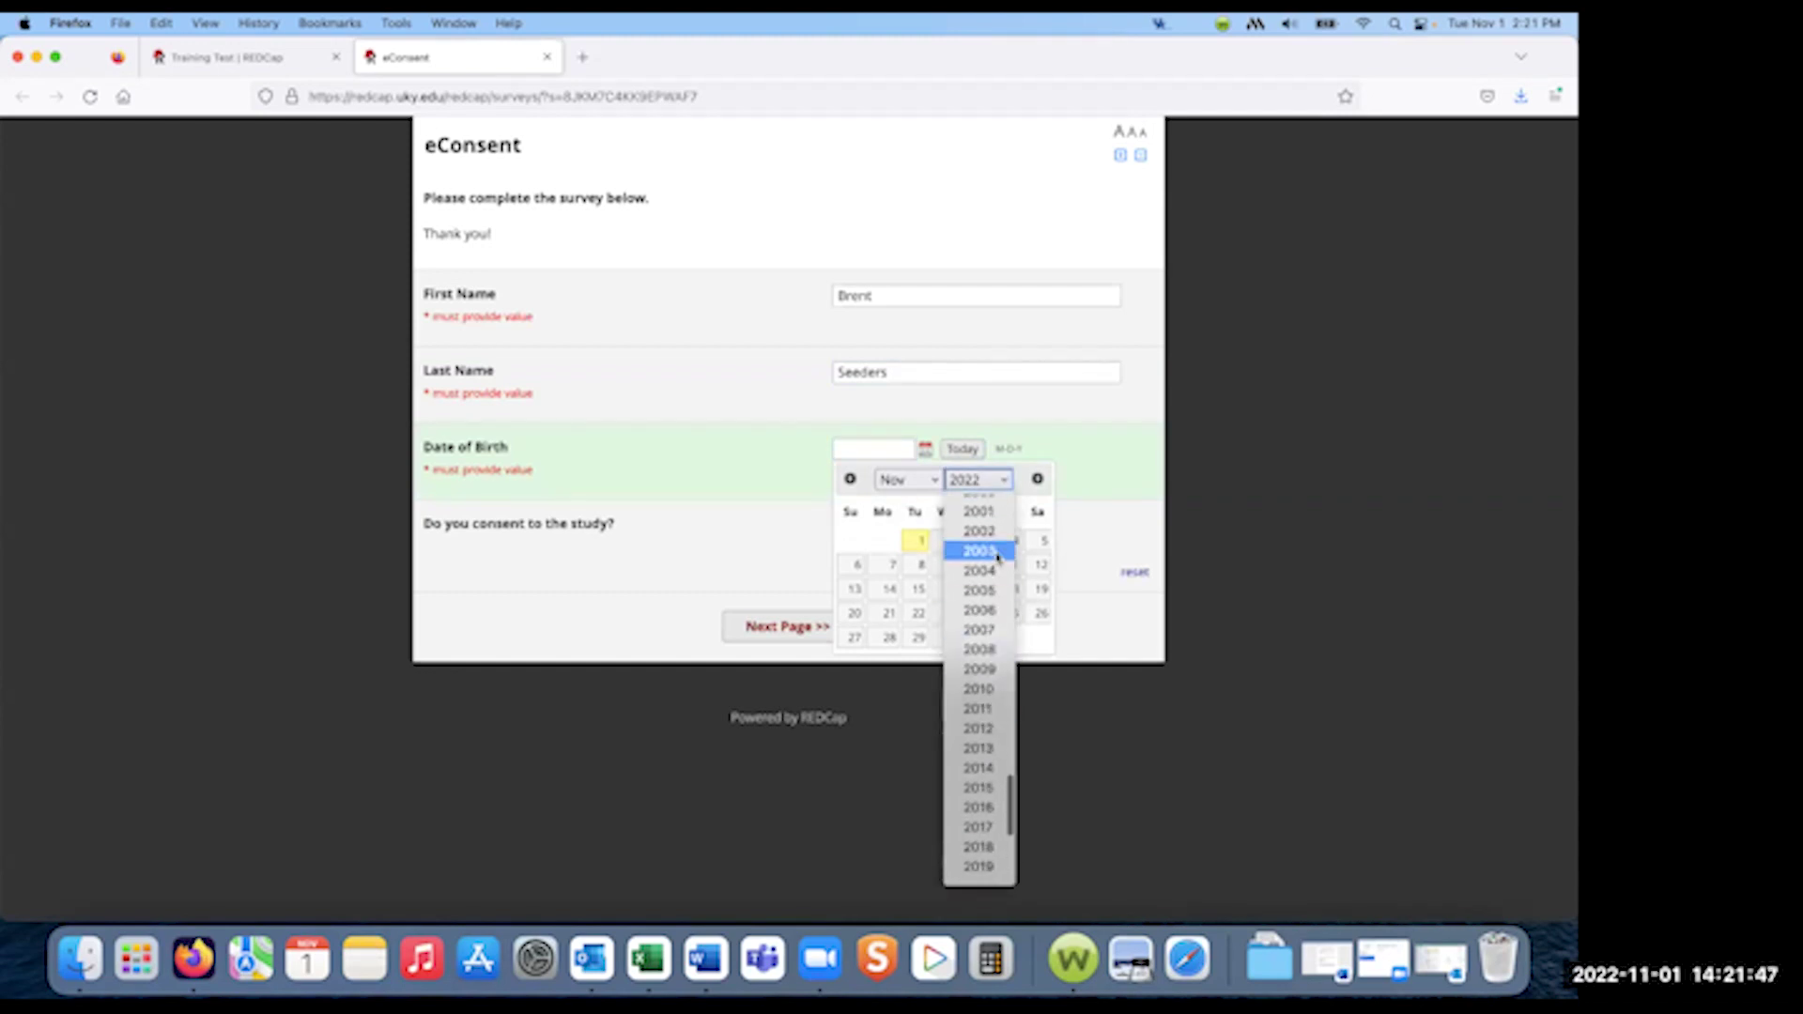
{"action": "left_click", "coordinate": [947, 579]}
{"action": "left_click", "coordinate": [946, 564]}
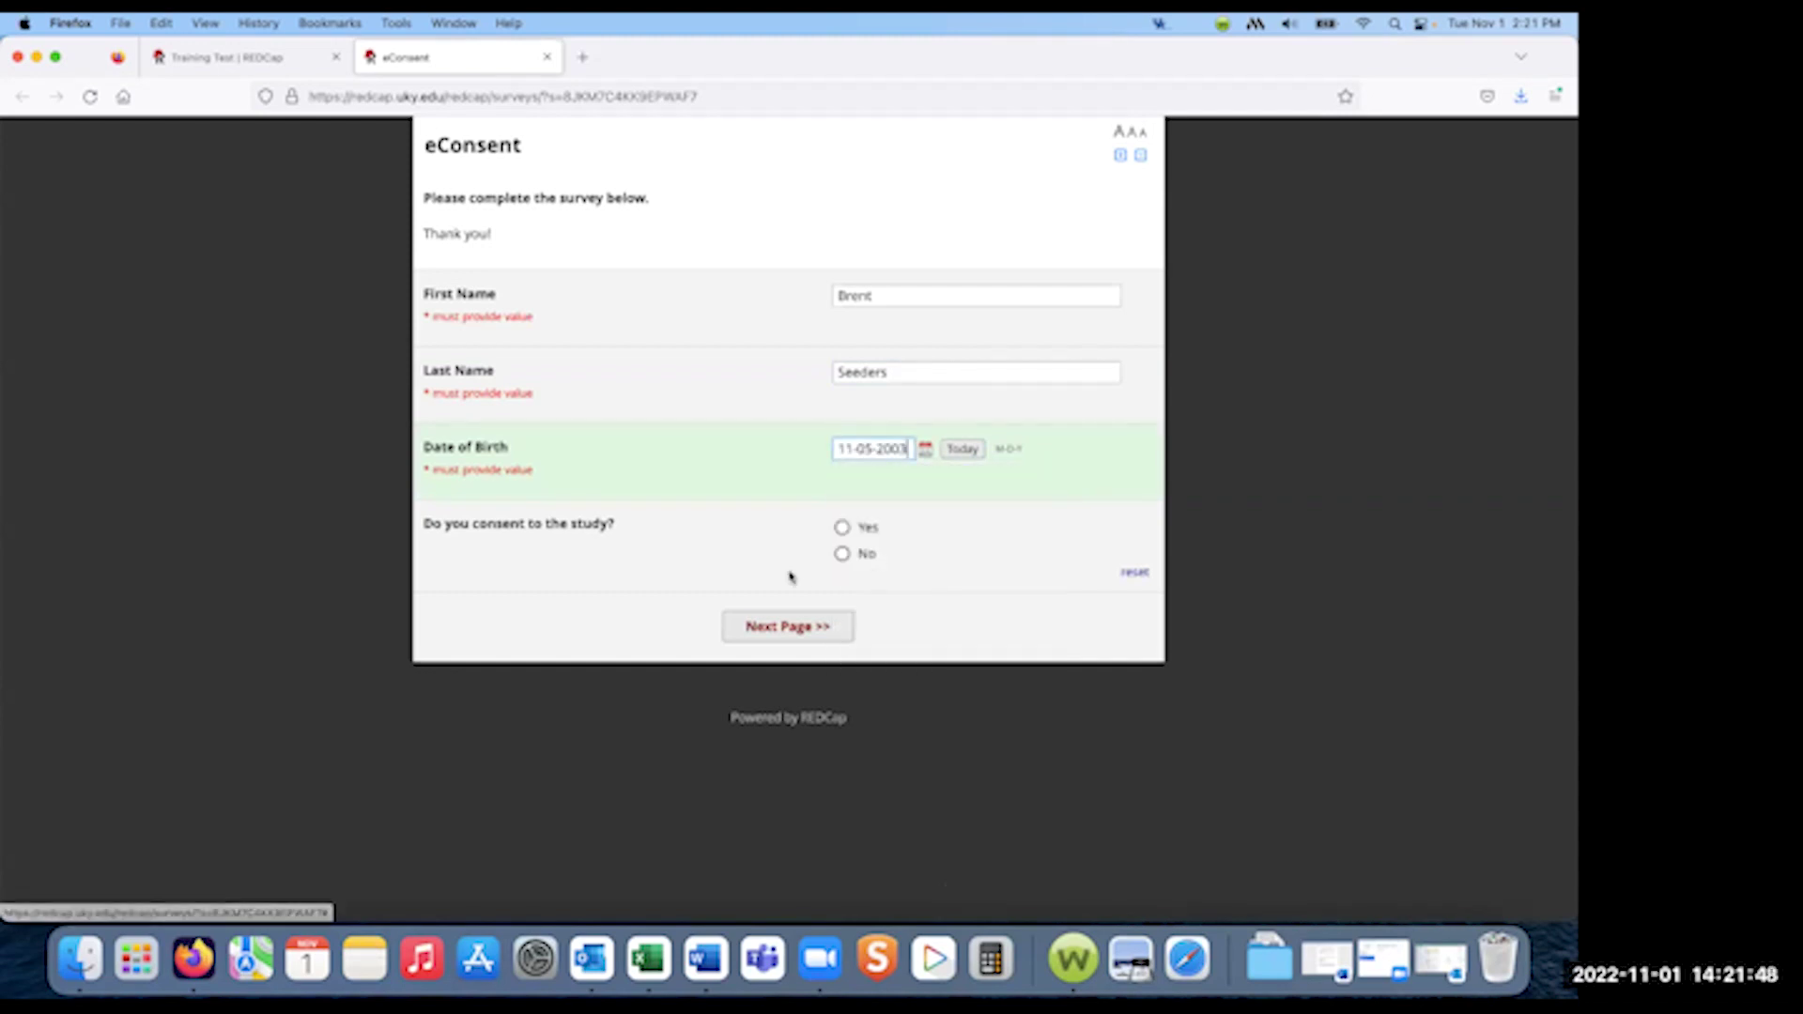
- Answer Yes to the consent question and draw and save a signature
{"action": "left_click", "coordinate": [841, 529]}
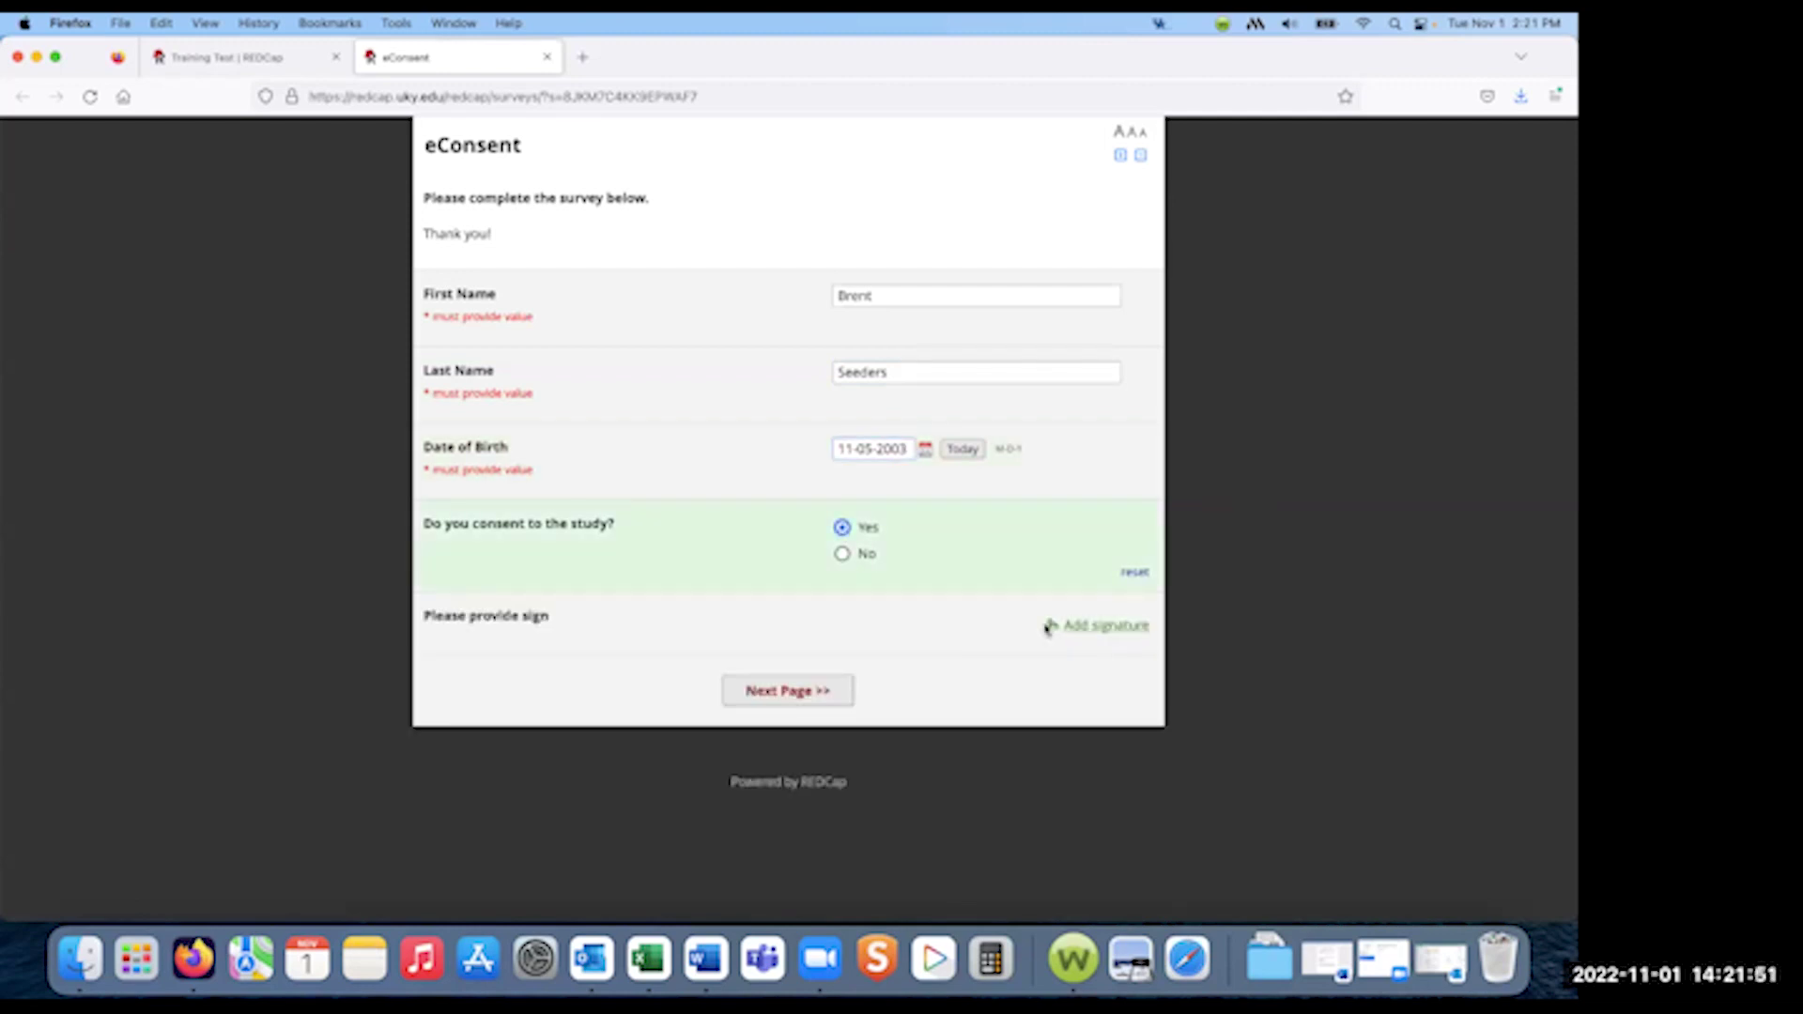
{"action": "left_click", "coordinate": [1090, 632]}
{"action": "mouse_move", "coordinate": [664, 498]}
{"action": "left_mouse_down"}
{"action": "mouse_move", "coordinate": [740, 485]}
{"action": "mouse_move", "coordinate": [871, 523]}
{"action": "left_mouse_up"}
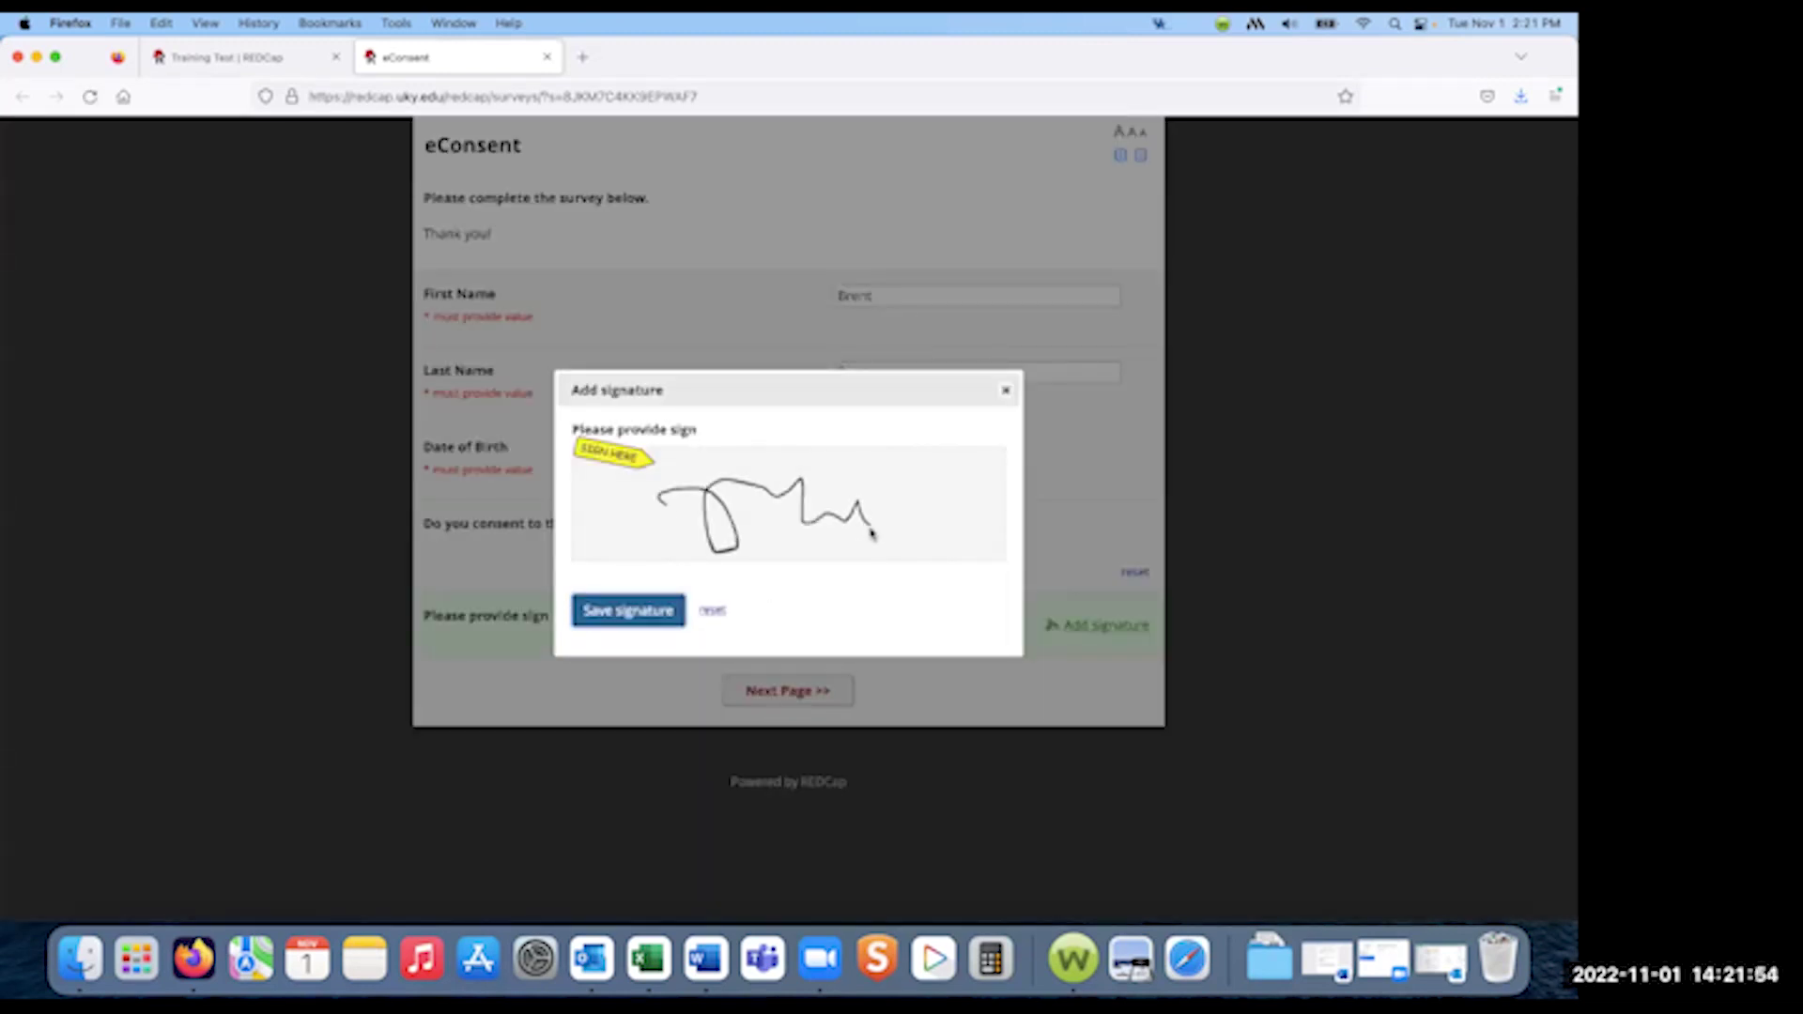
{"action": "left_click", "coordinate": [621, 612]}
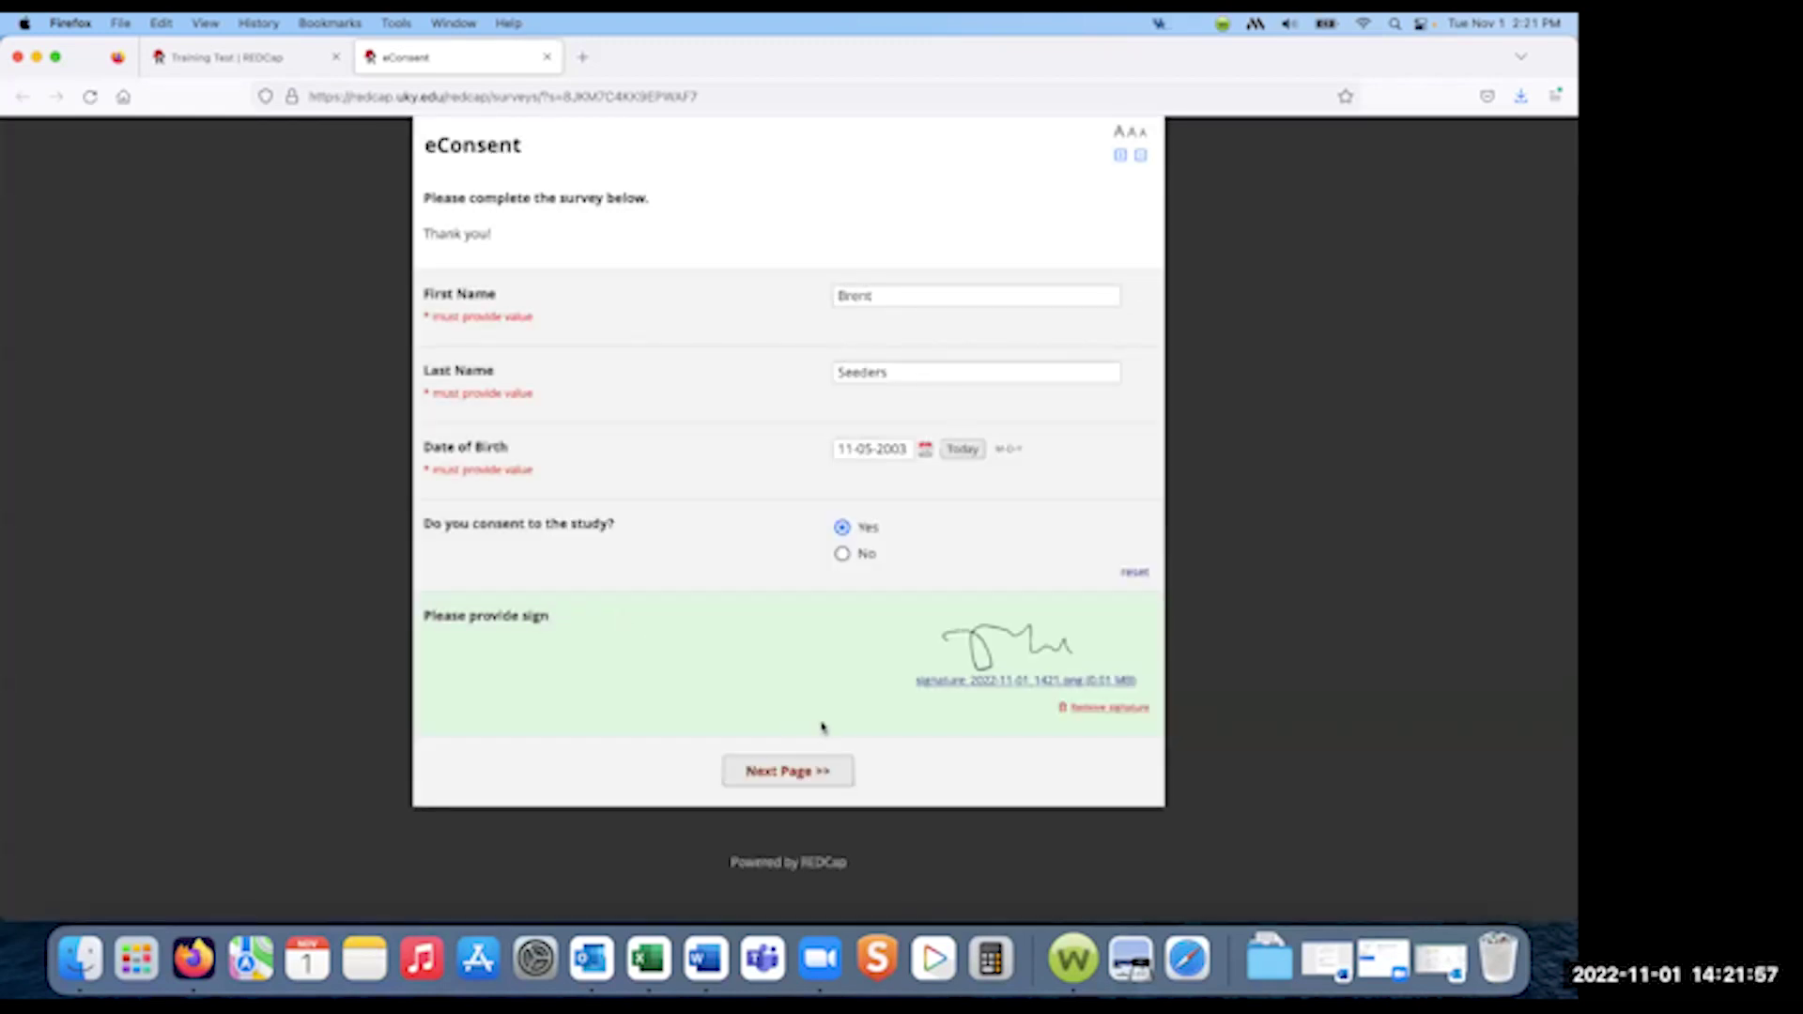
- Review the responses, certify and submit the eConsent, then go back to the Training Test tab
{"action": "left_click", "coordinate": [797, 785]}
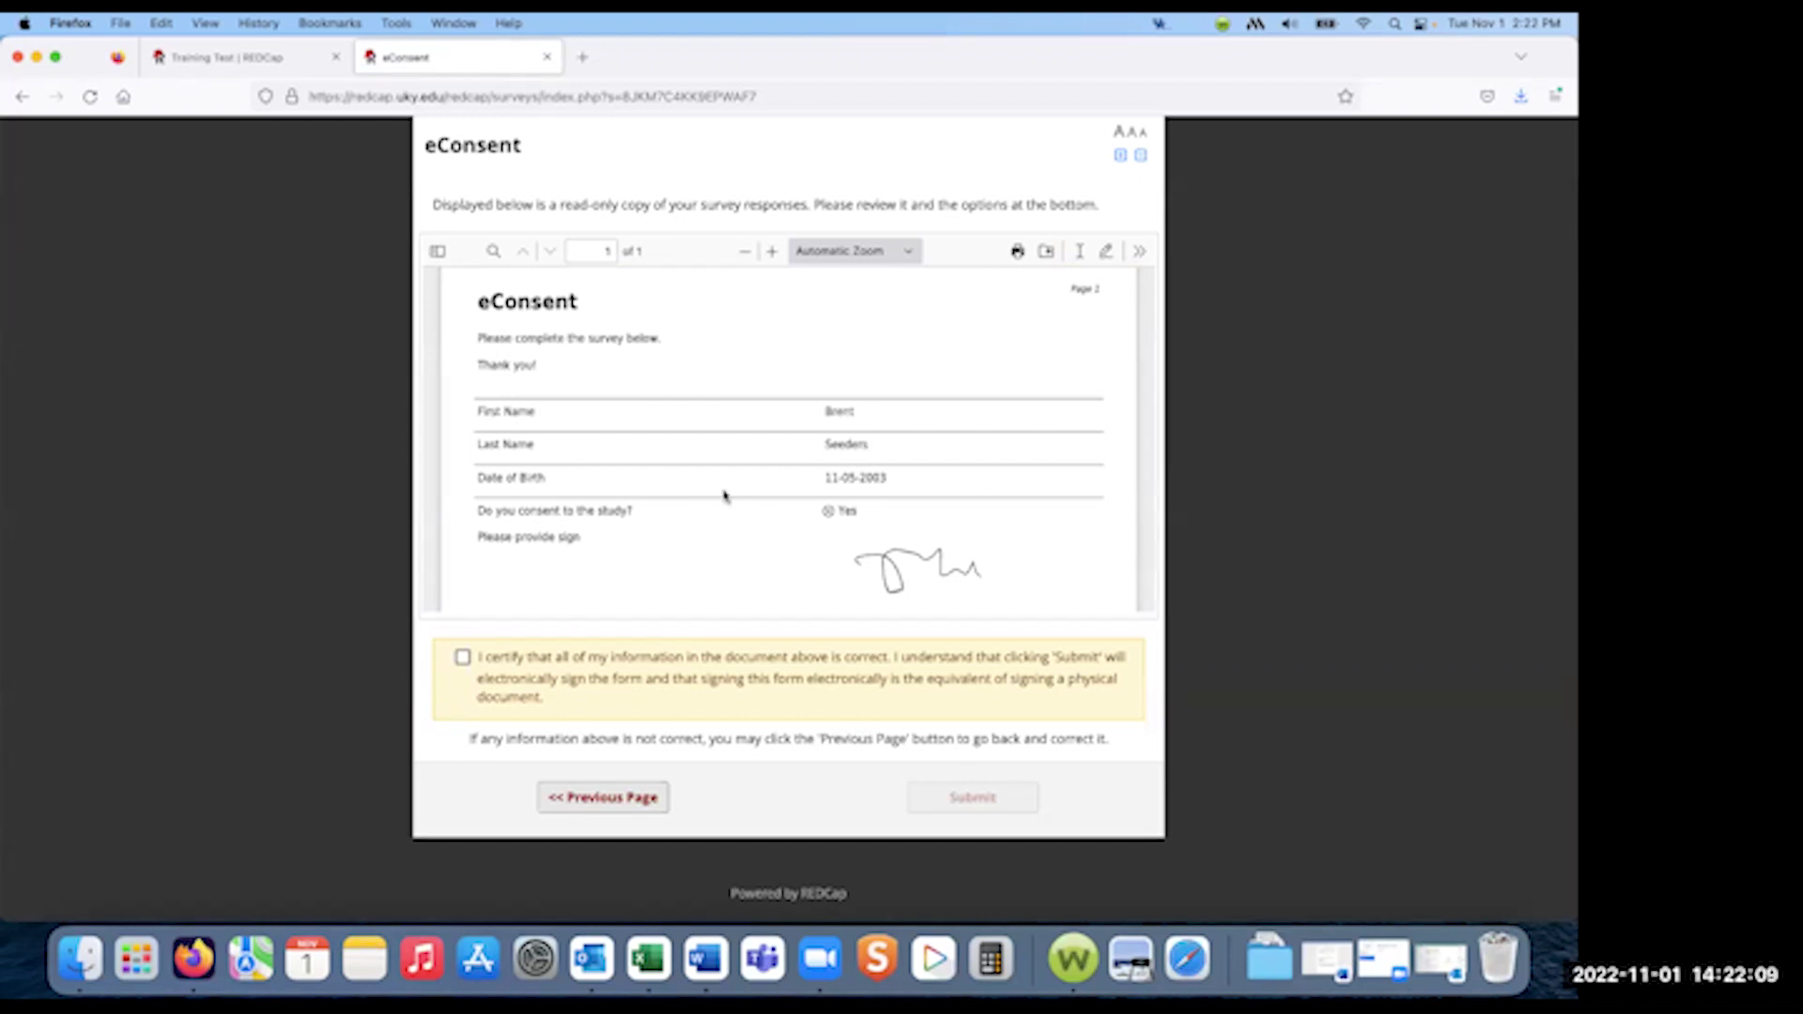
{"action": "scroll", "coordinate": [723, 496], "scroll_direction": "down", "scroll_amount": 5}
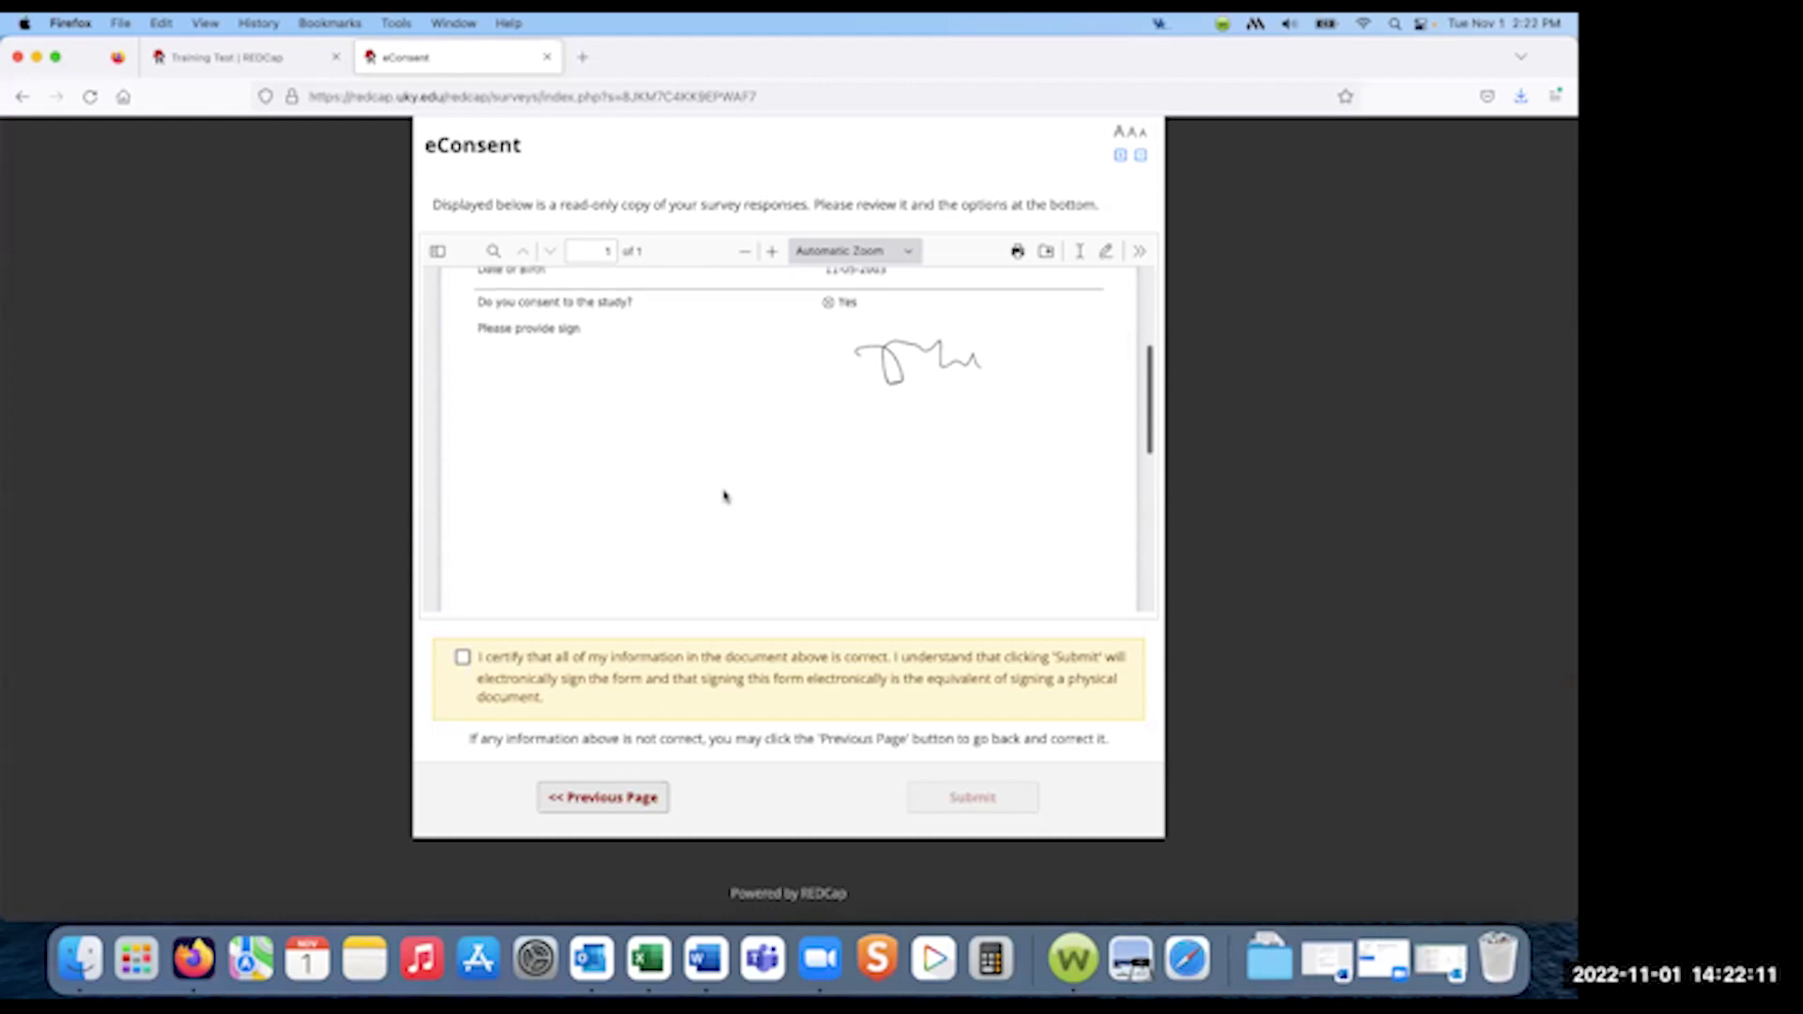
{"action": "scroll", "coordinate": [723, 496], "scroll_direction": "up", "scroll_amount": 5}
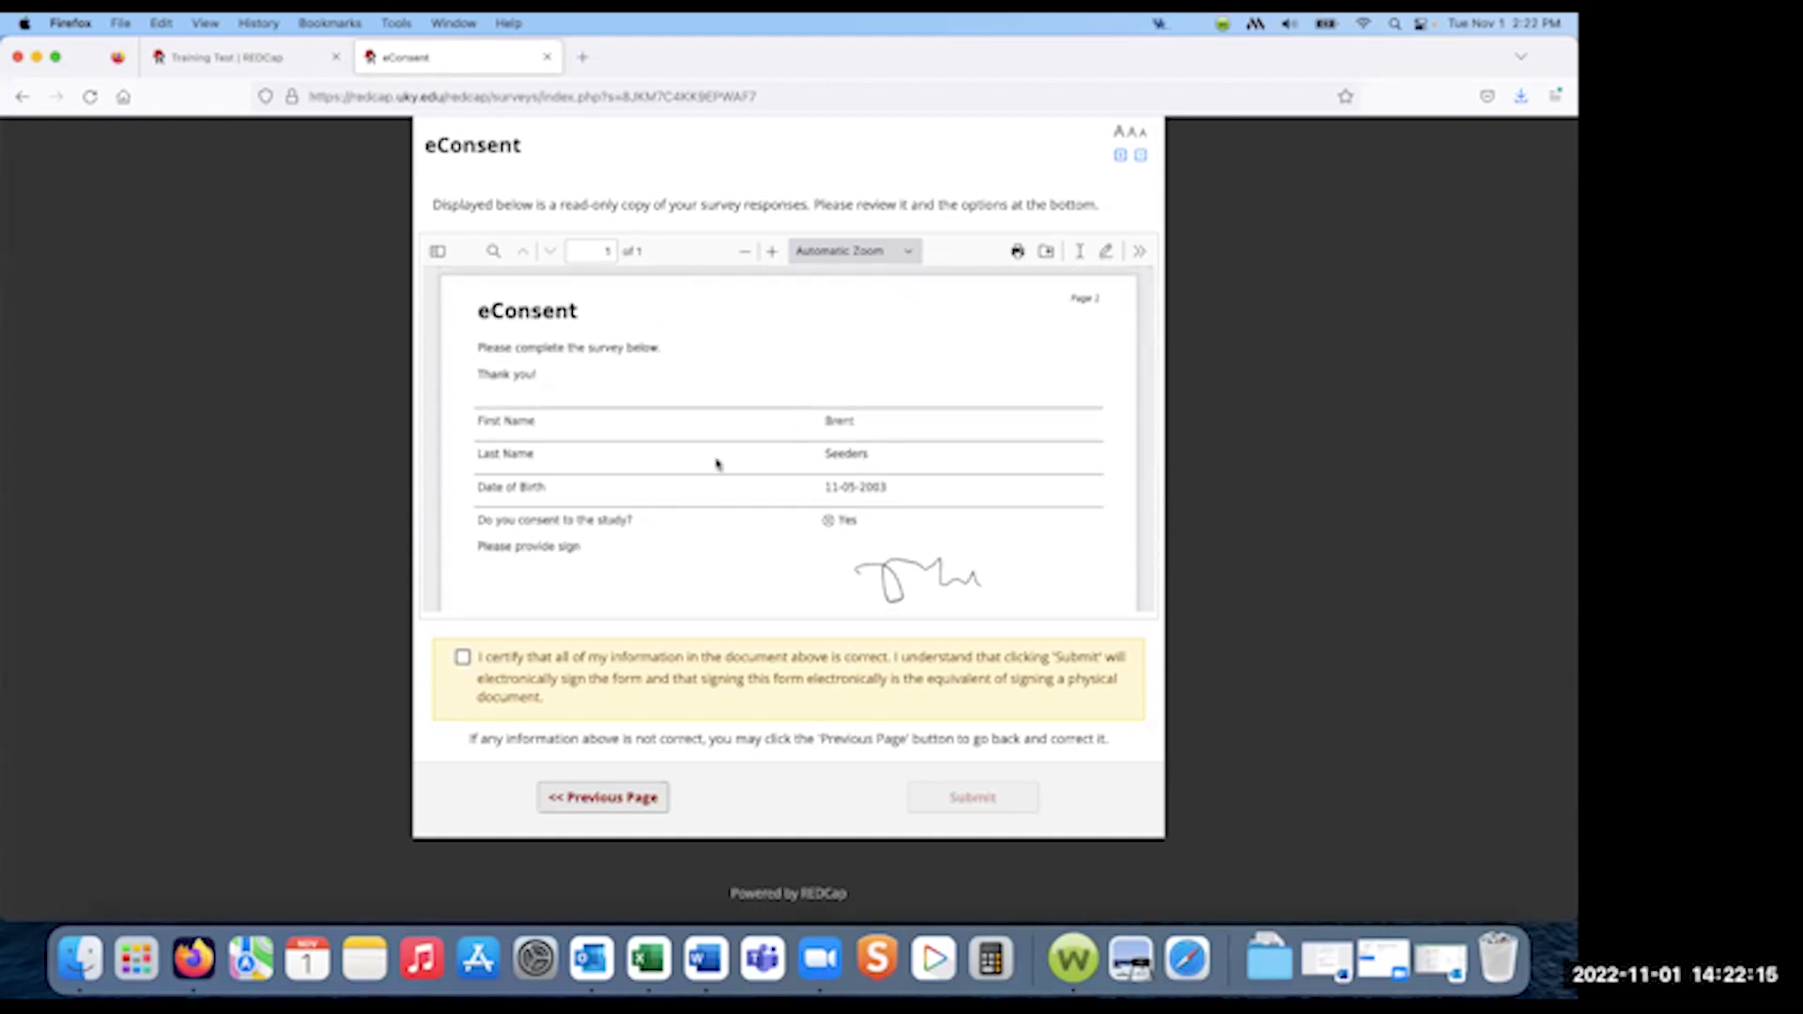
{"action": "scroll", "coordinate": [717, 464], "scroll_direction": "down", "scroll_amount": 5}
{"action": "scroll", "coordinate": [719, 463], "scroll_direction": "up", "scroll_amount": 6}
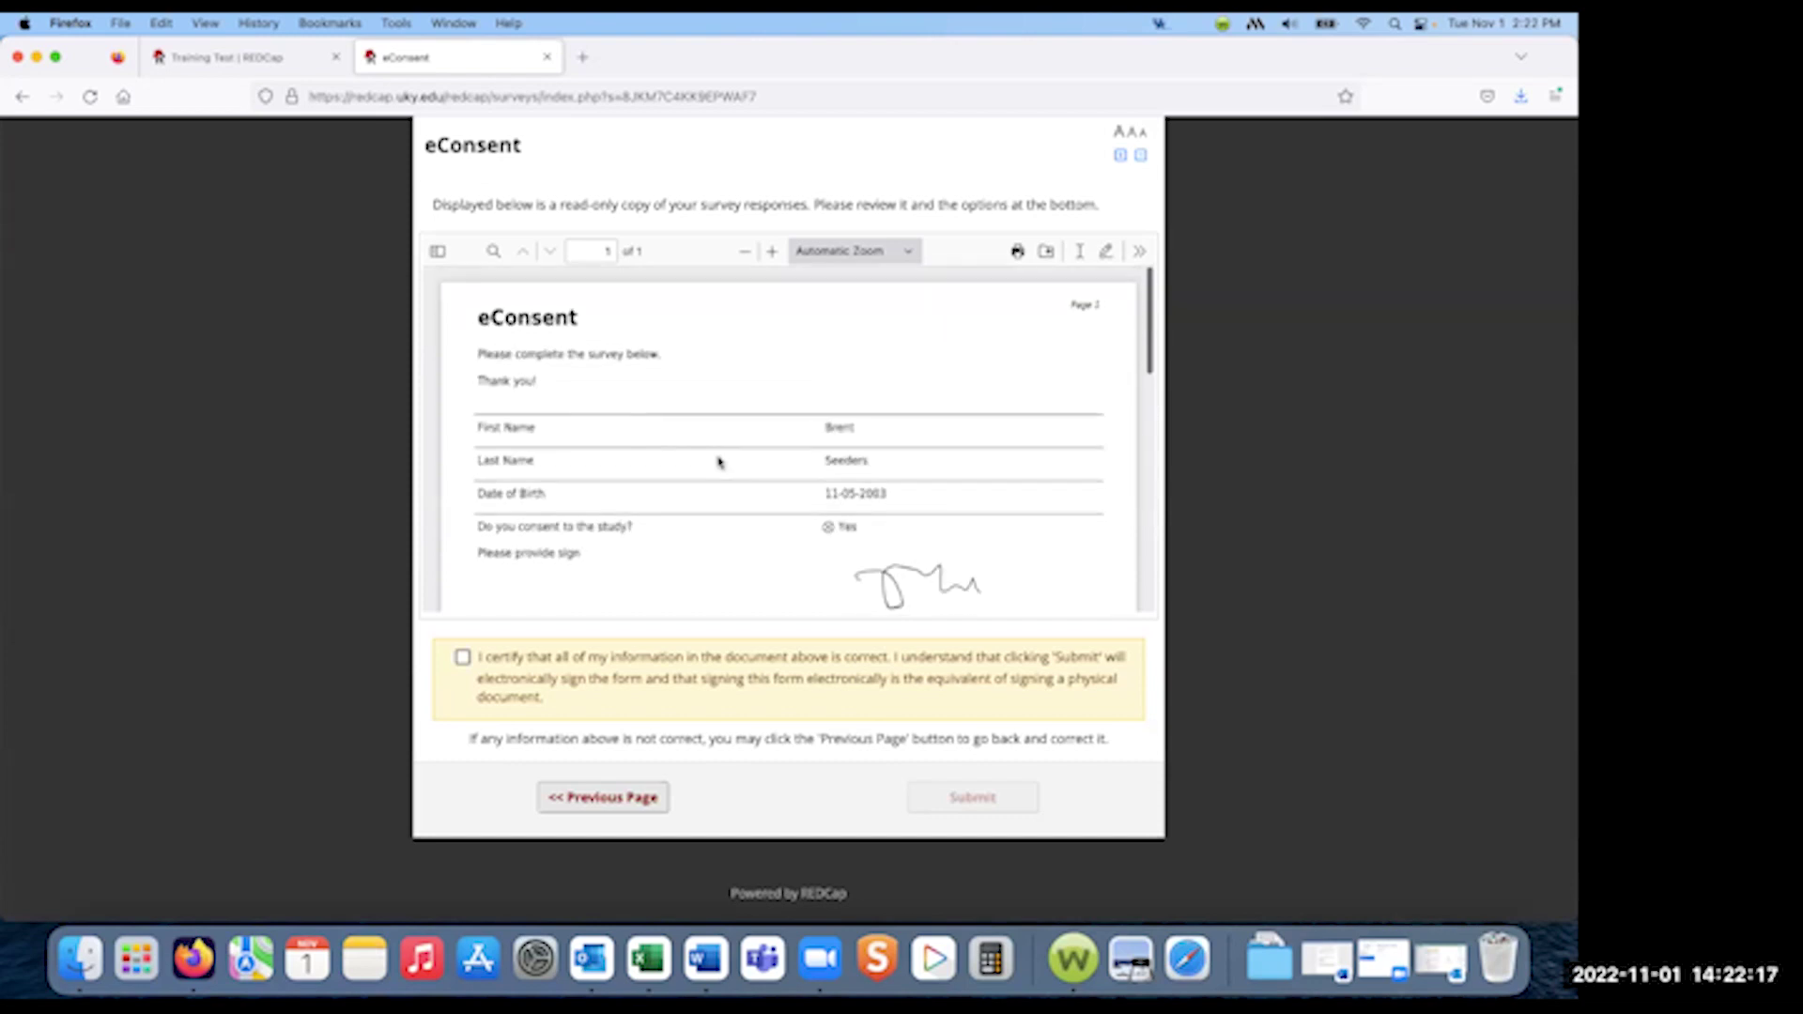
{"action": "left_click", "coordinate": [462, 658]}
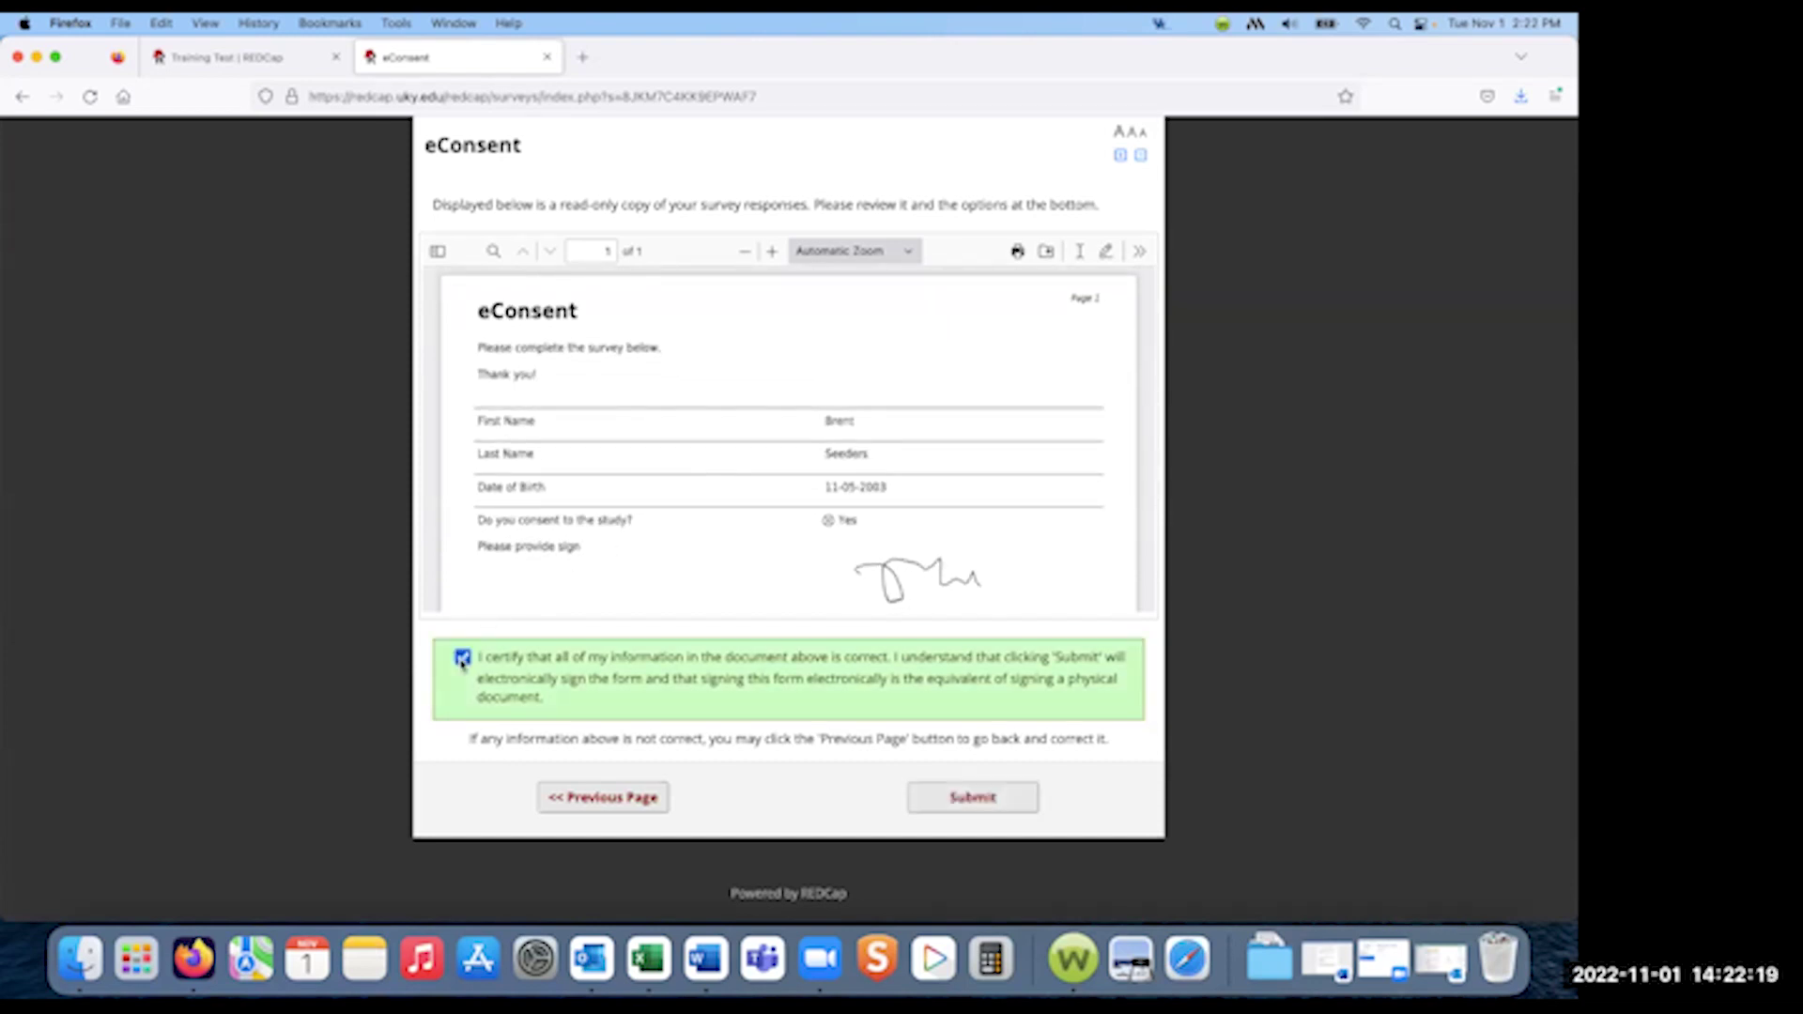
{"action": "left_click", "coordinate": [967, 799]}
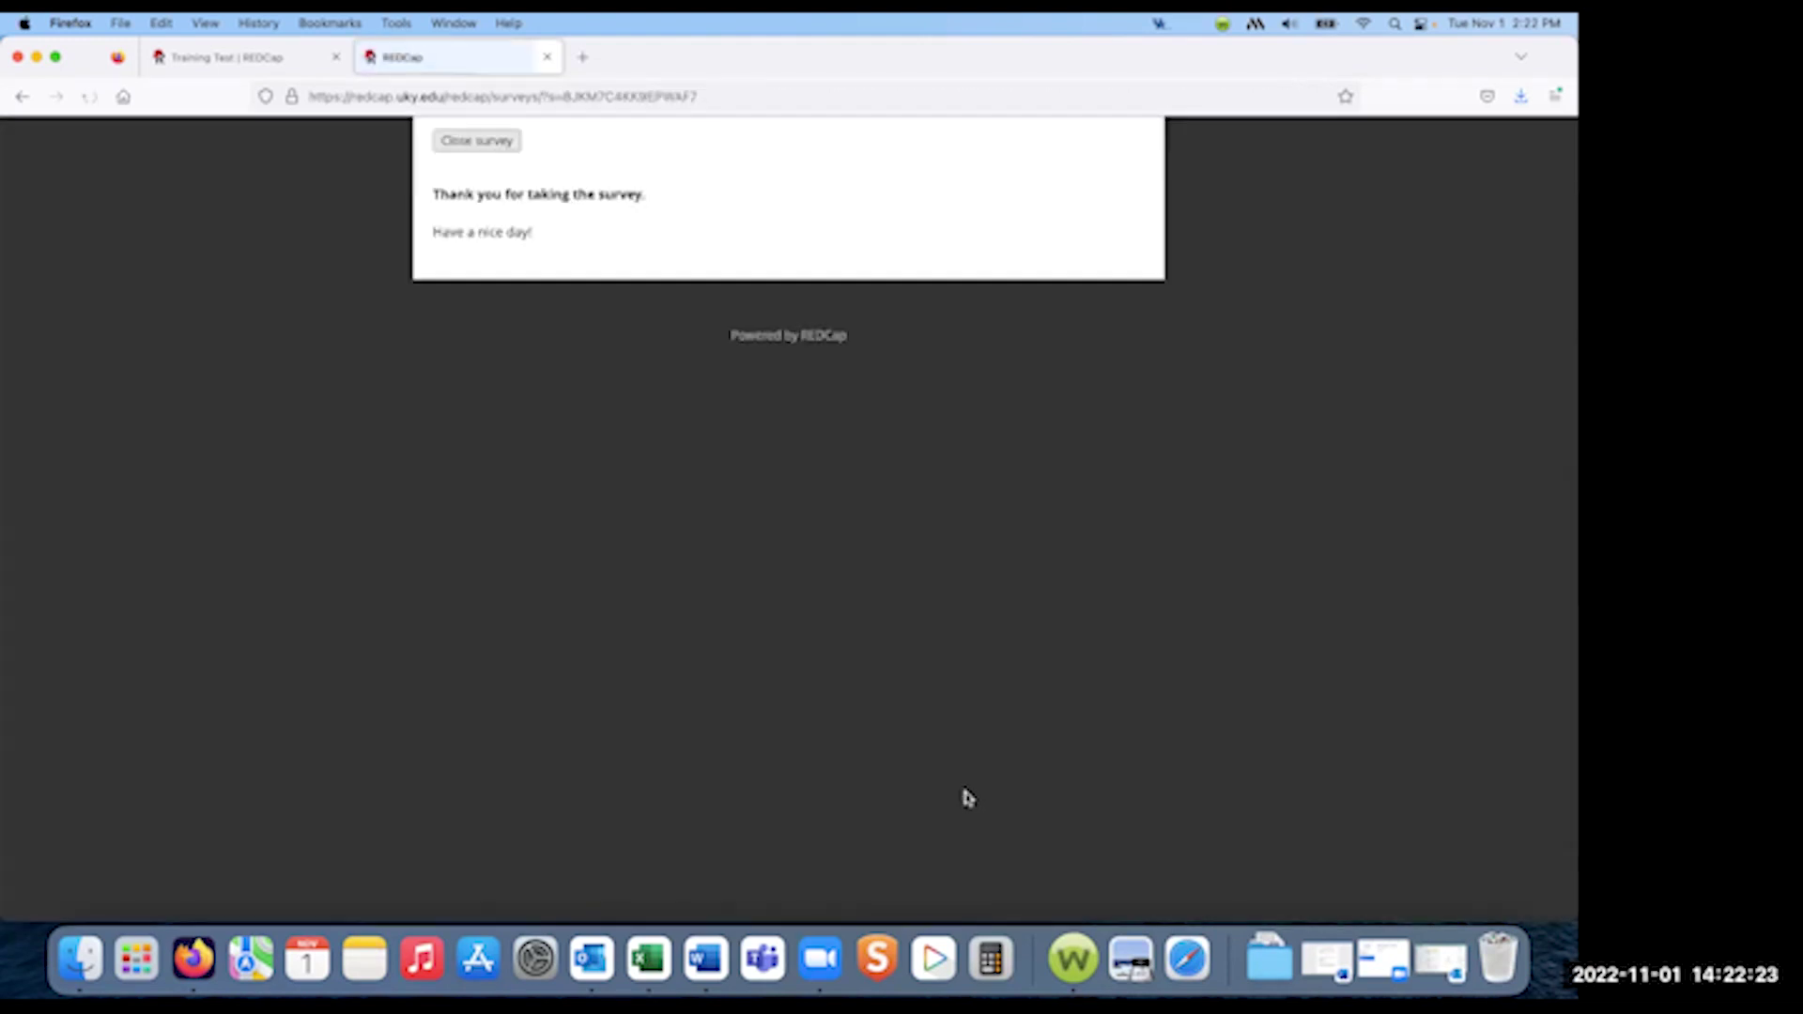
{"action": "left_click", "coordinate": [257, 63]}
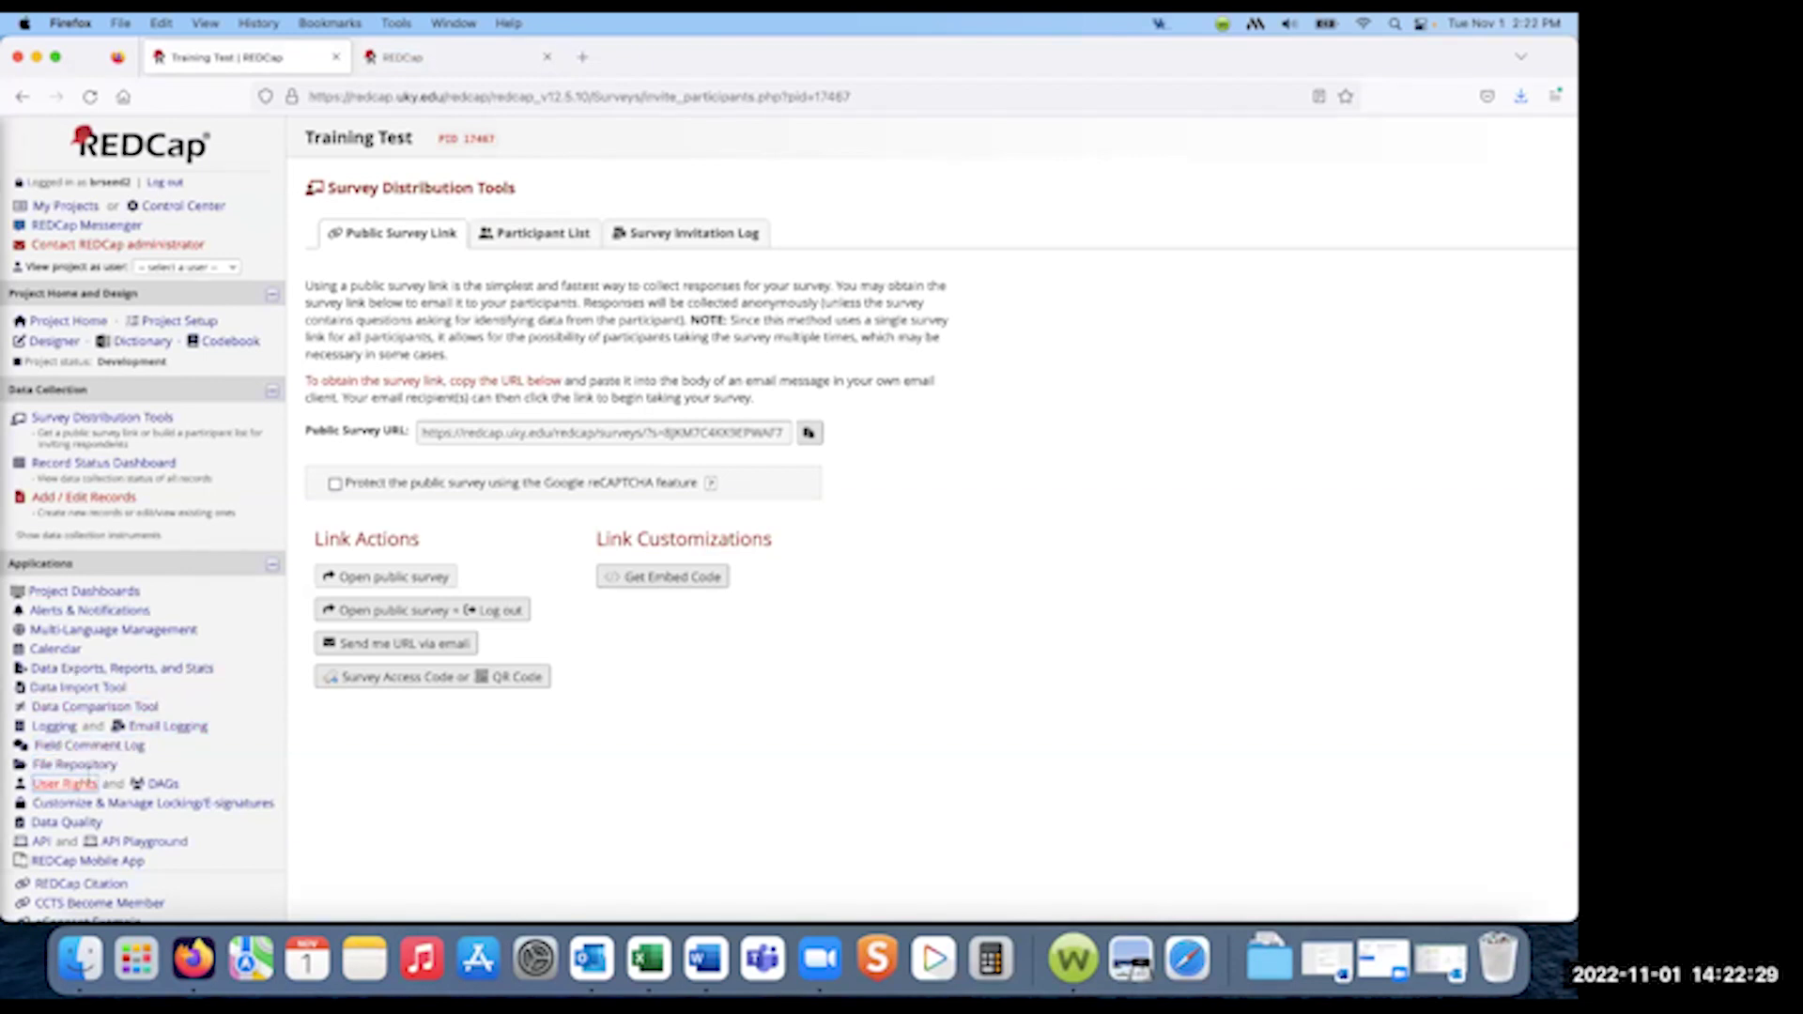
- Open the File Repository's PDF Survey Archive listing the archived eConsent PDF for record 1
{"action": "left_click", "coordinate": [83, 768]}
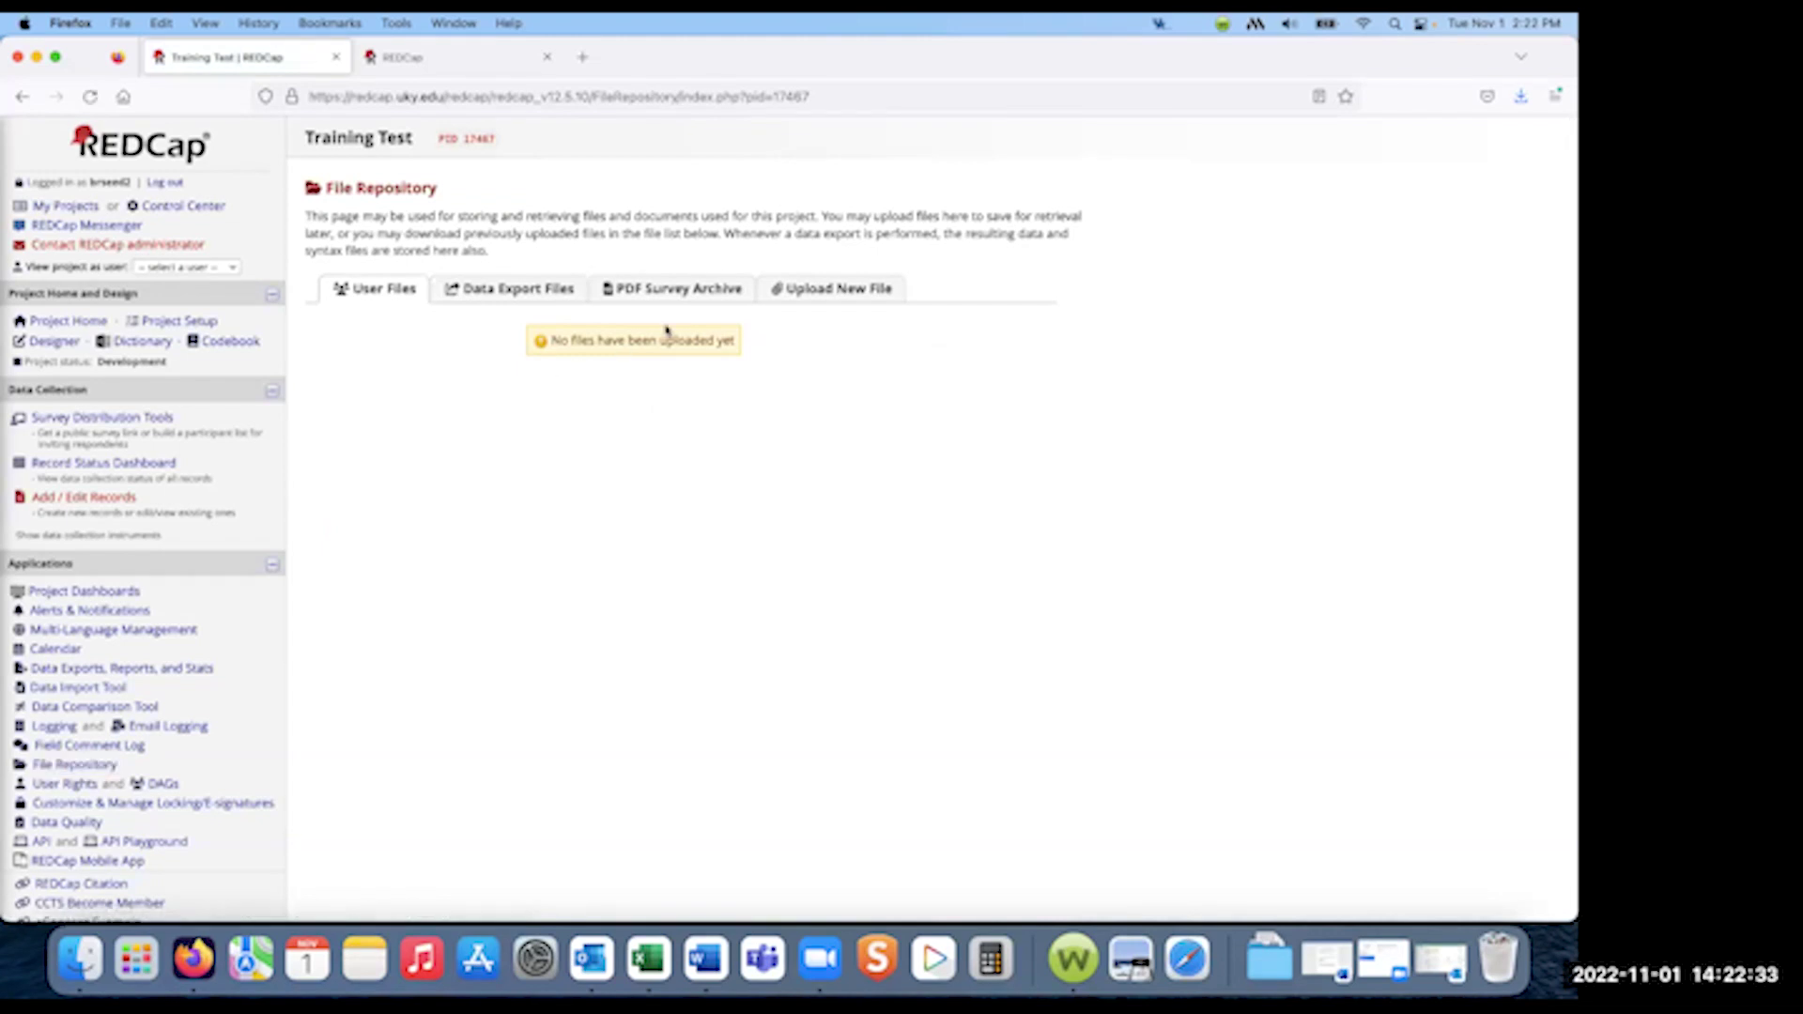
{"action": "left_click", "coordinate": [524, 291]}
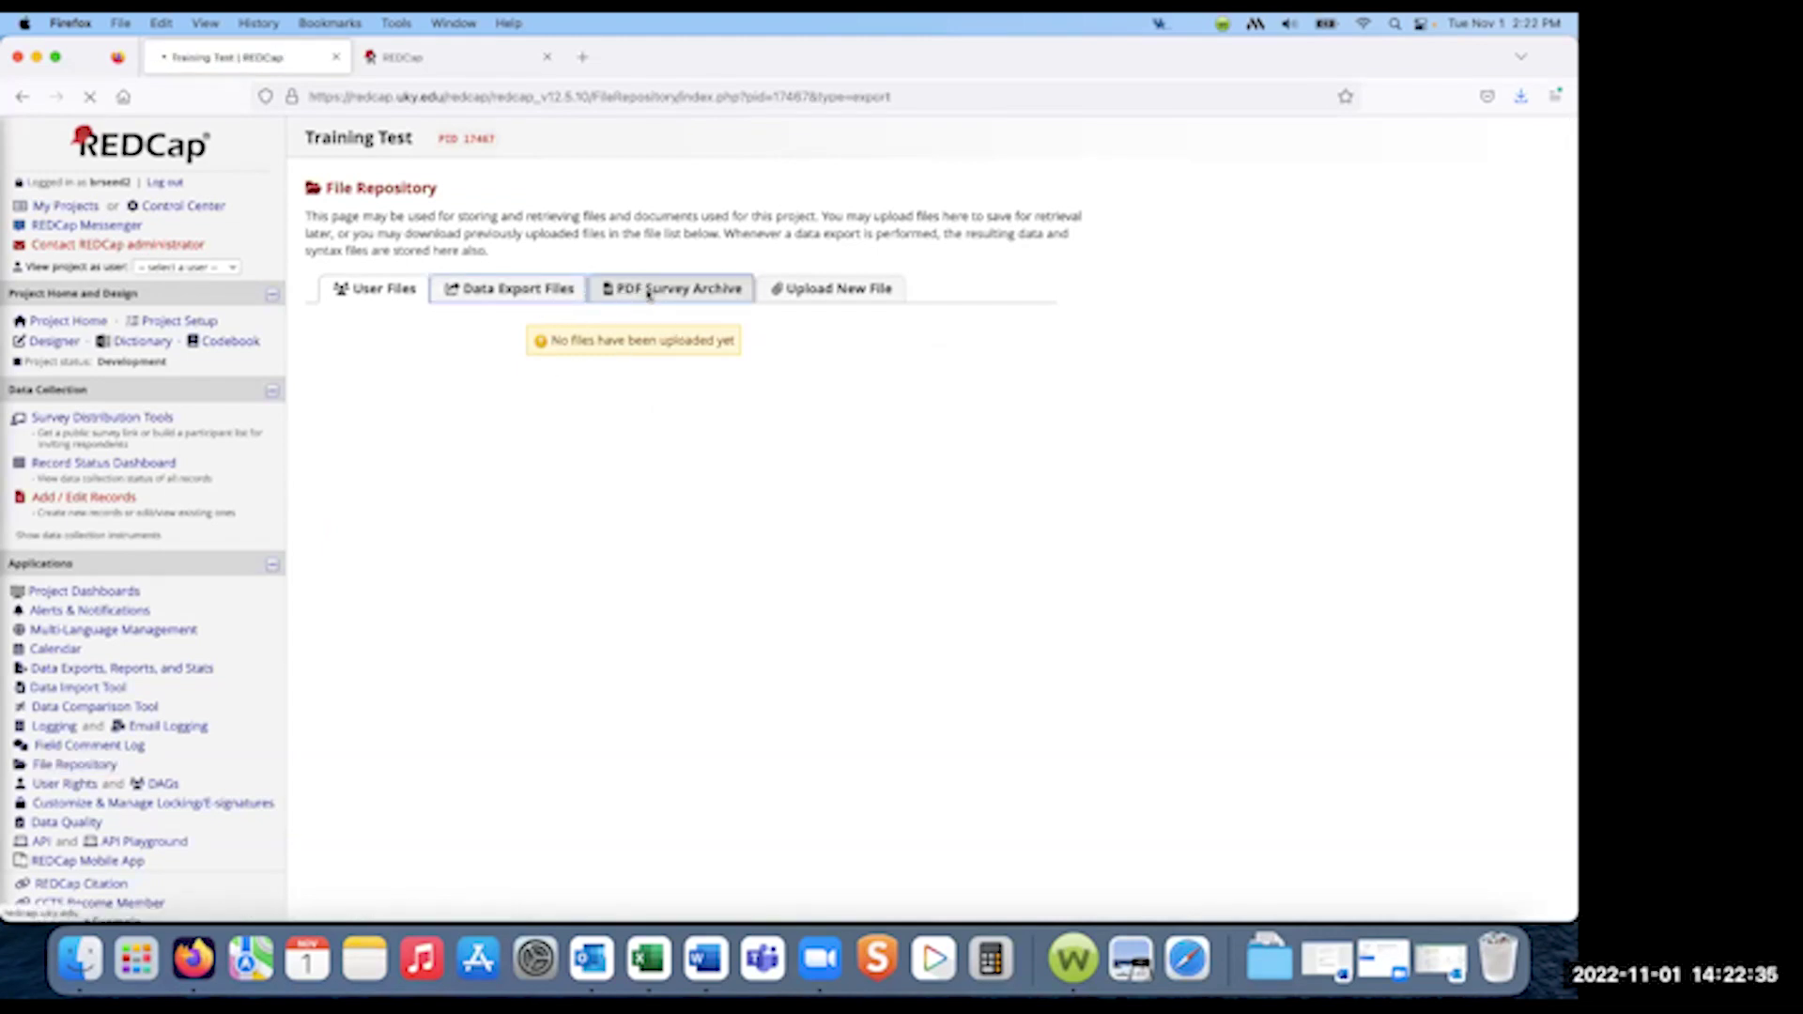
{"action": "left_click", "coordinate": [680, 291]}
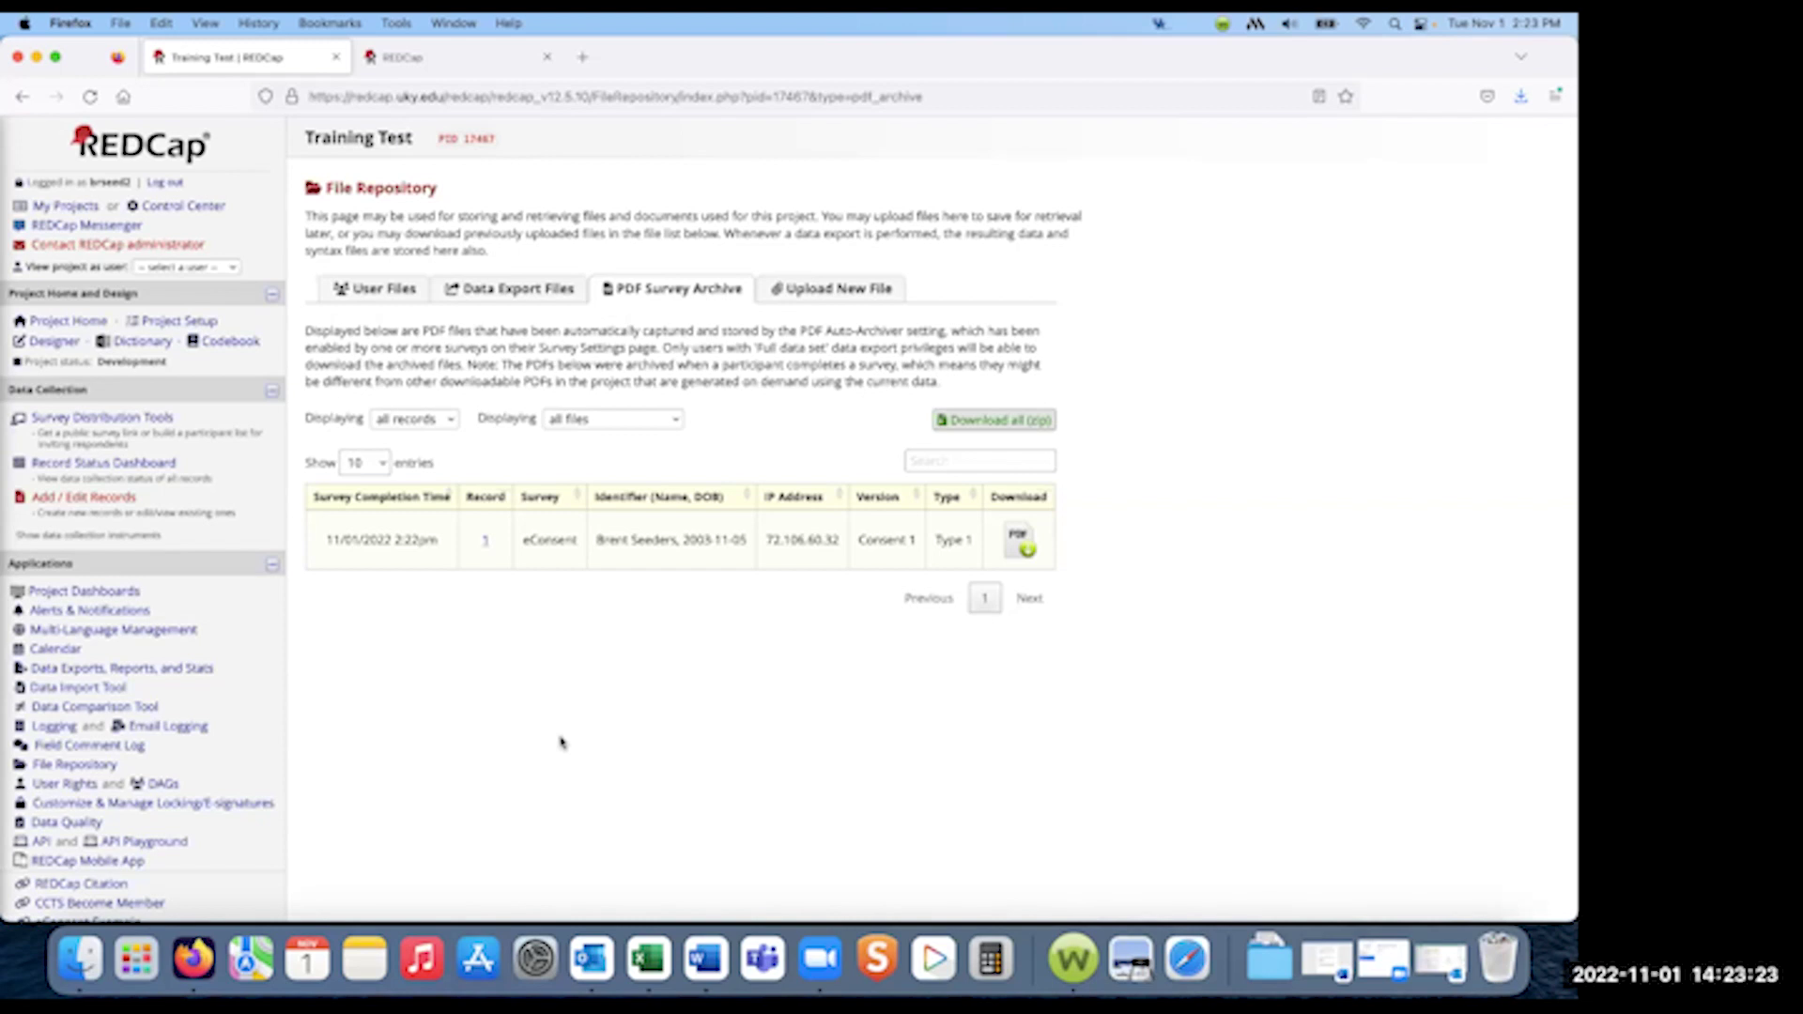
- Download all archived PDFs as a zip, then go back to the Online Designer
{"action": "left_click", "coordinate": [935, 427]}
{"action": "left_click", "coordinate": [54, 342]}
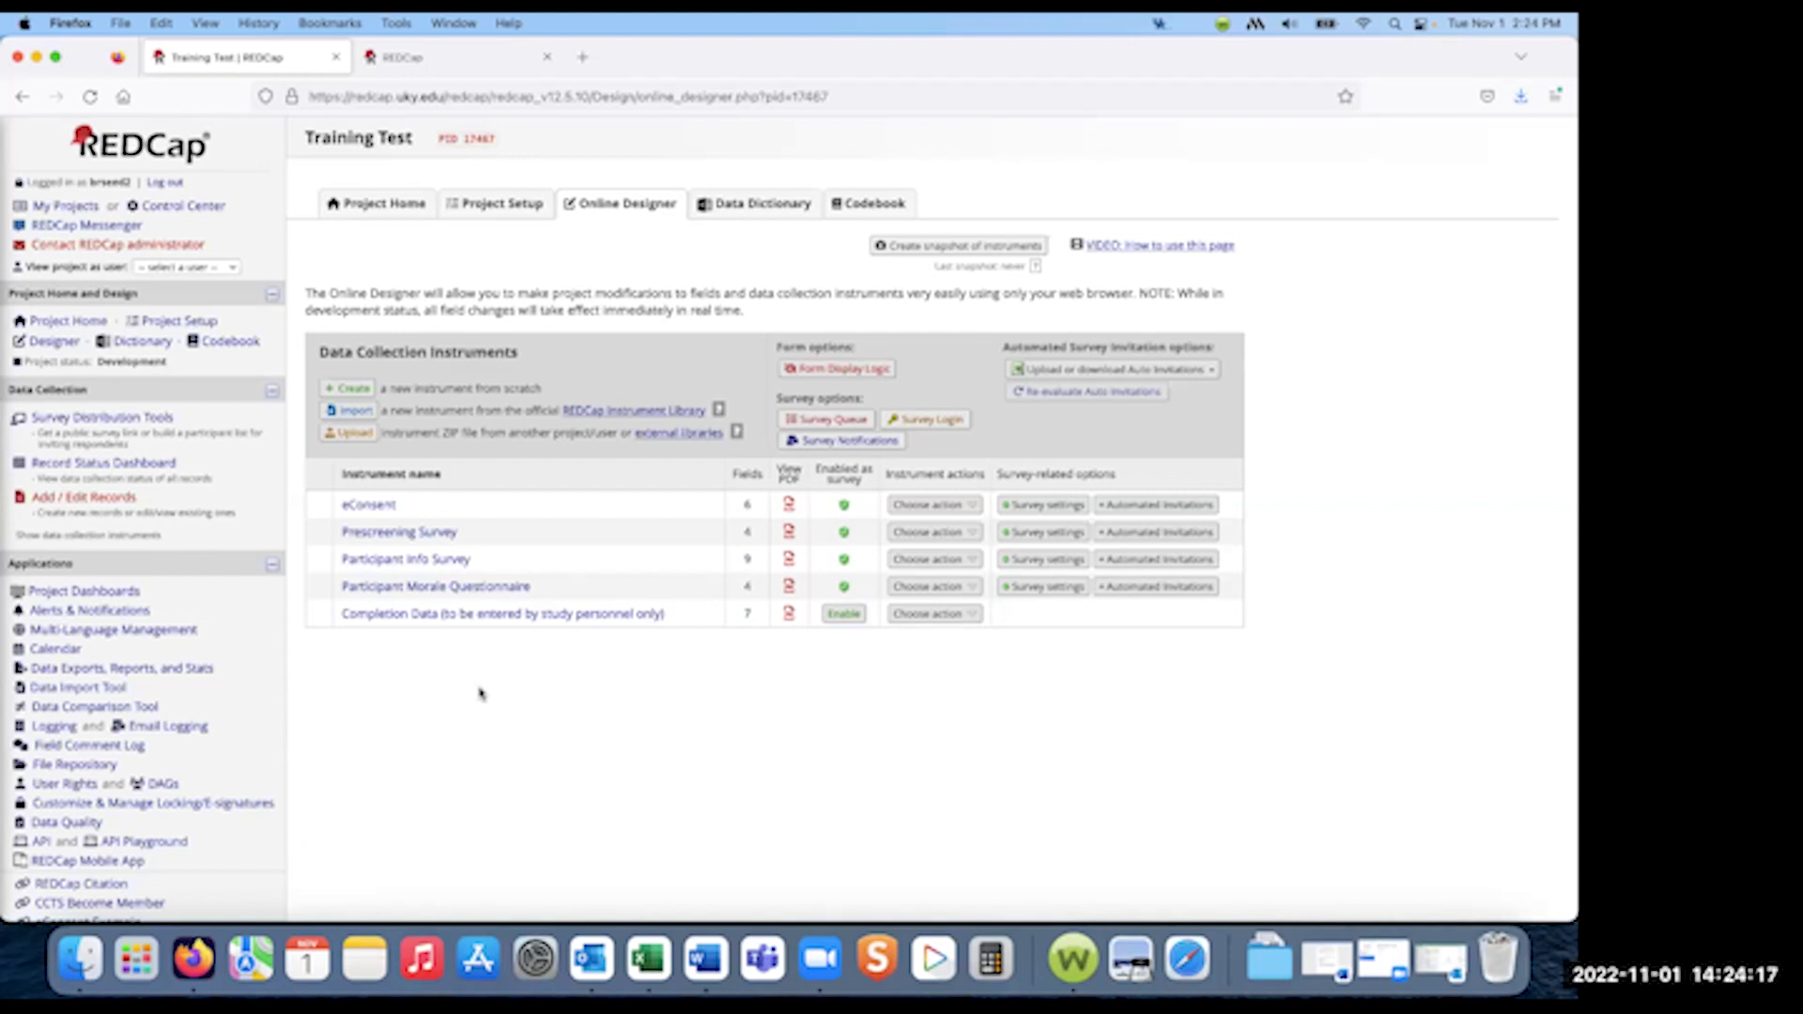
- Open the eConsent instrument and add a new Text Box field below Last Name
{"action": "left_click", "coordinate": [369, 505]}
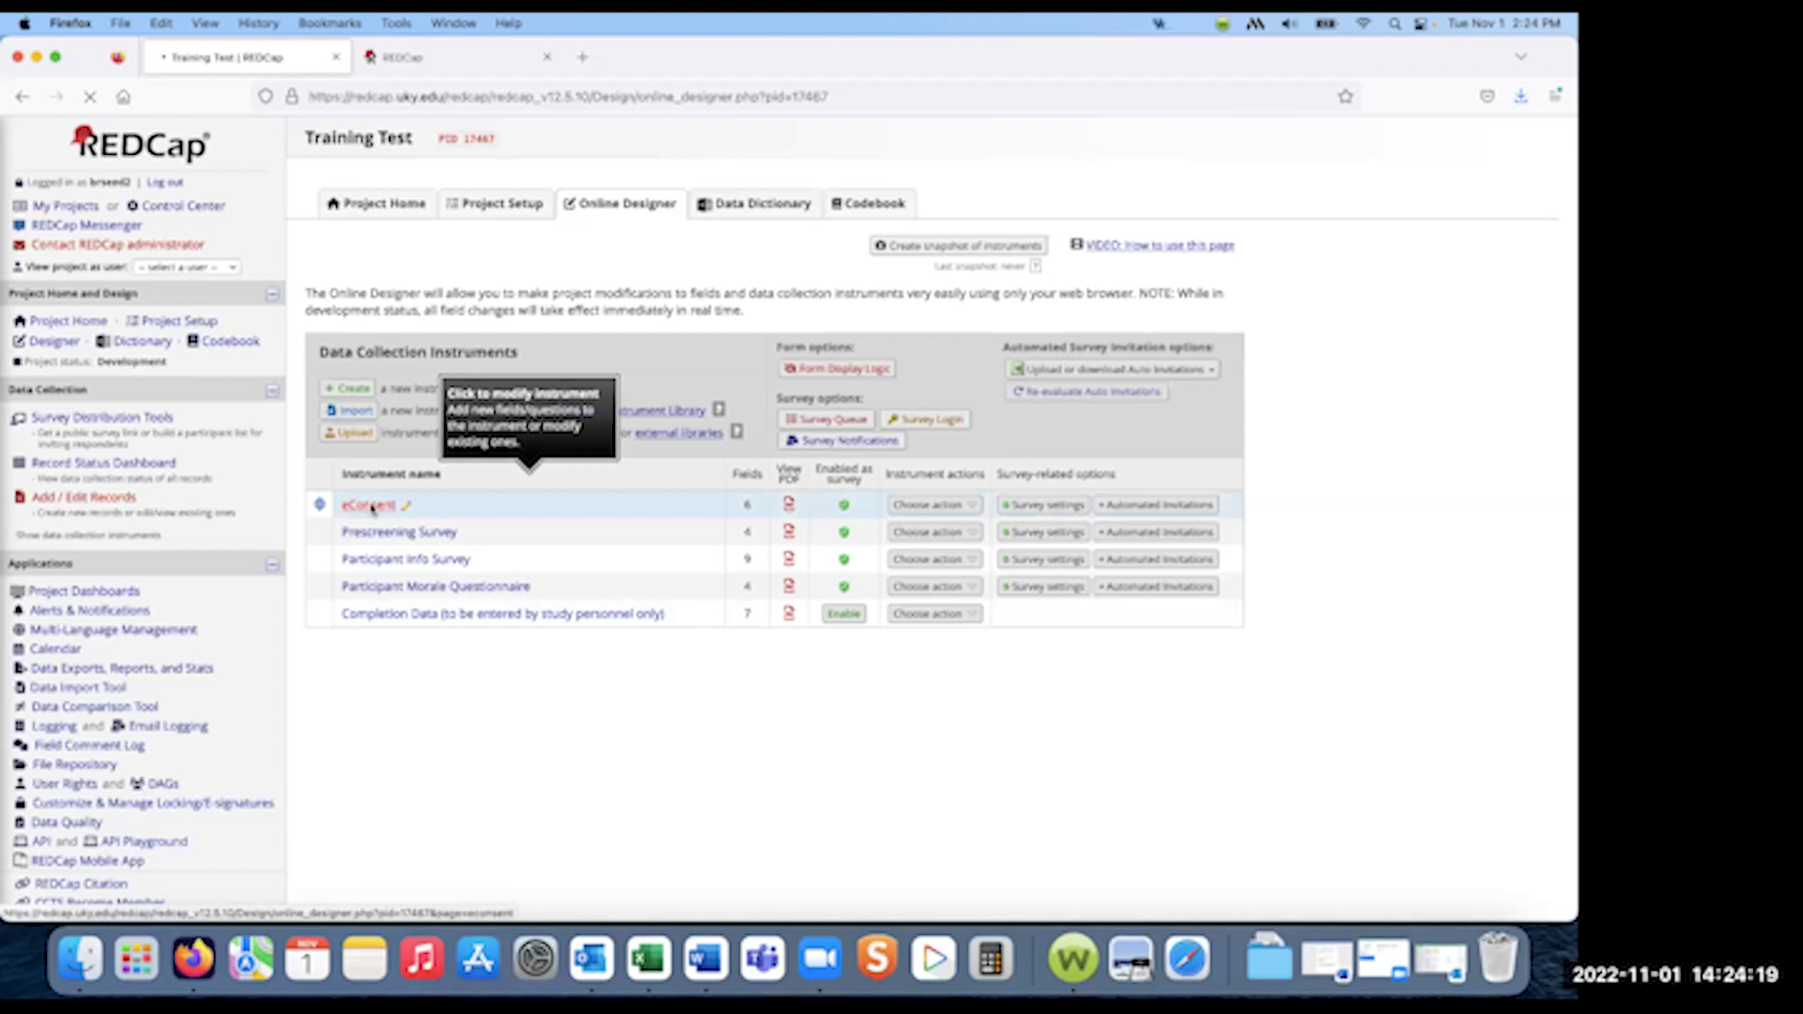
{"action": "scroll", "coordinate": [563, 639], "scroll_direction": "down", "scroll_amount": 3}
{"action": "scroll", "coordinate": [562, 639], "scroll_direction": "down", "scroll_amount": 2}
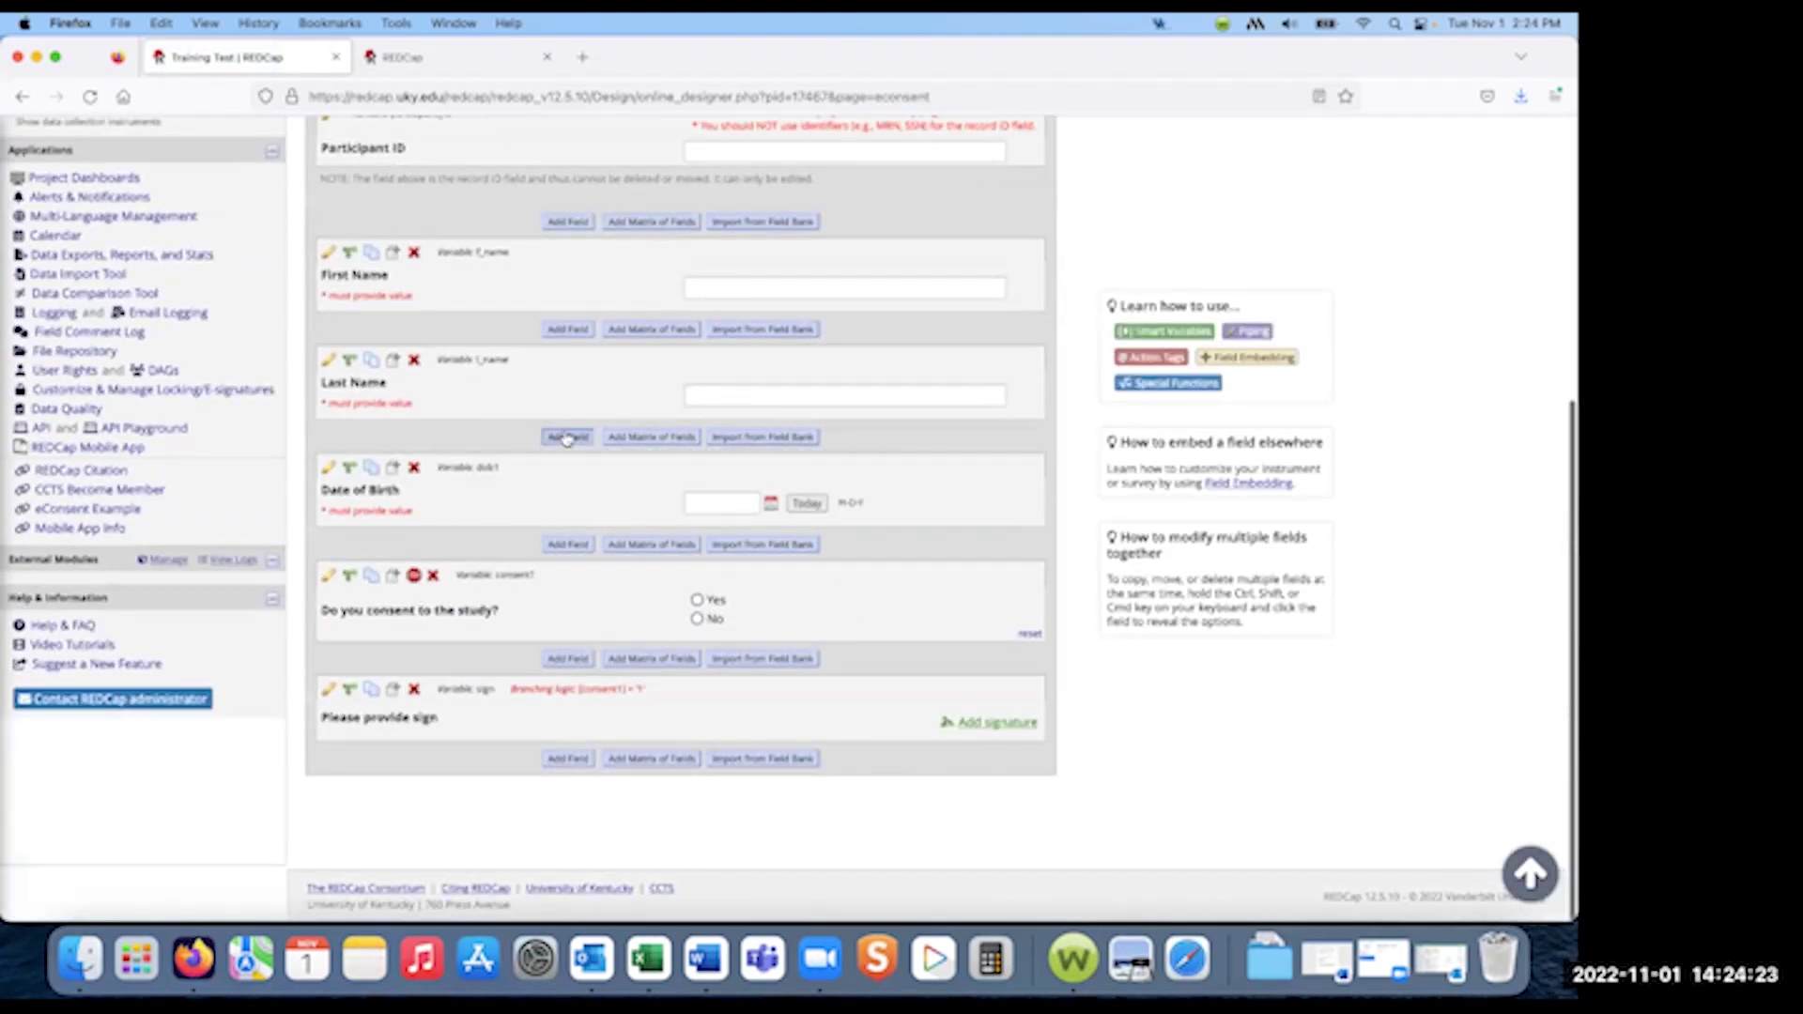
{"action": "left_click", "coordinate": [567, 437]}
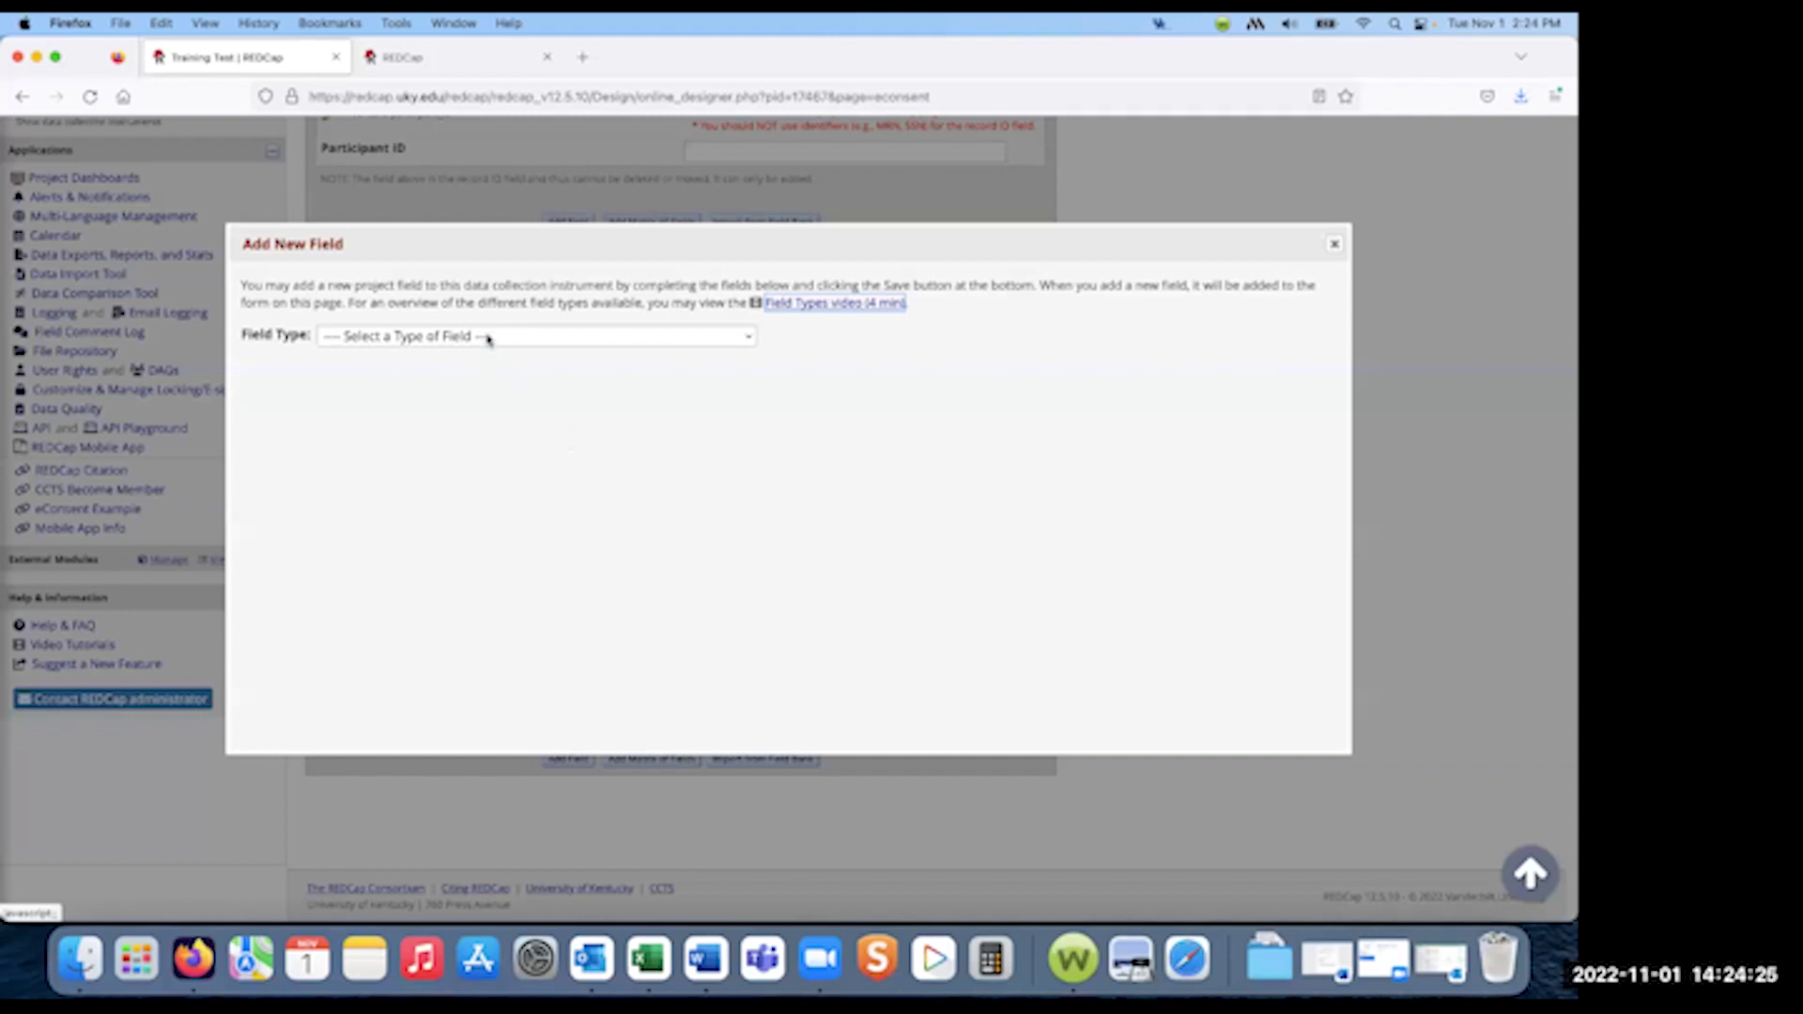
{"action": "left_click", "coordinate": [487, 336]}
{"action": "left_click", "coordinate": [488, 358]}
- Label it 'Email address?', name it email1, with Email validation, identifier and required, then save
{"action": "left_click", "coordinate": [525, 471]}
{"action": "type", "text": "Email address?"}
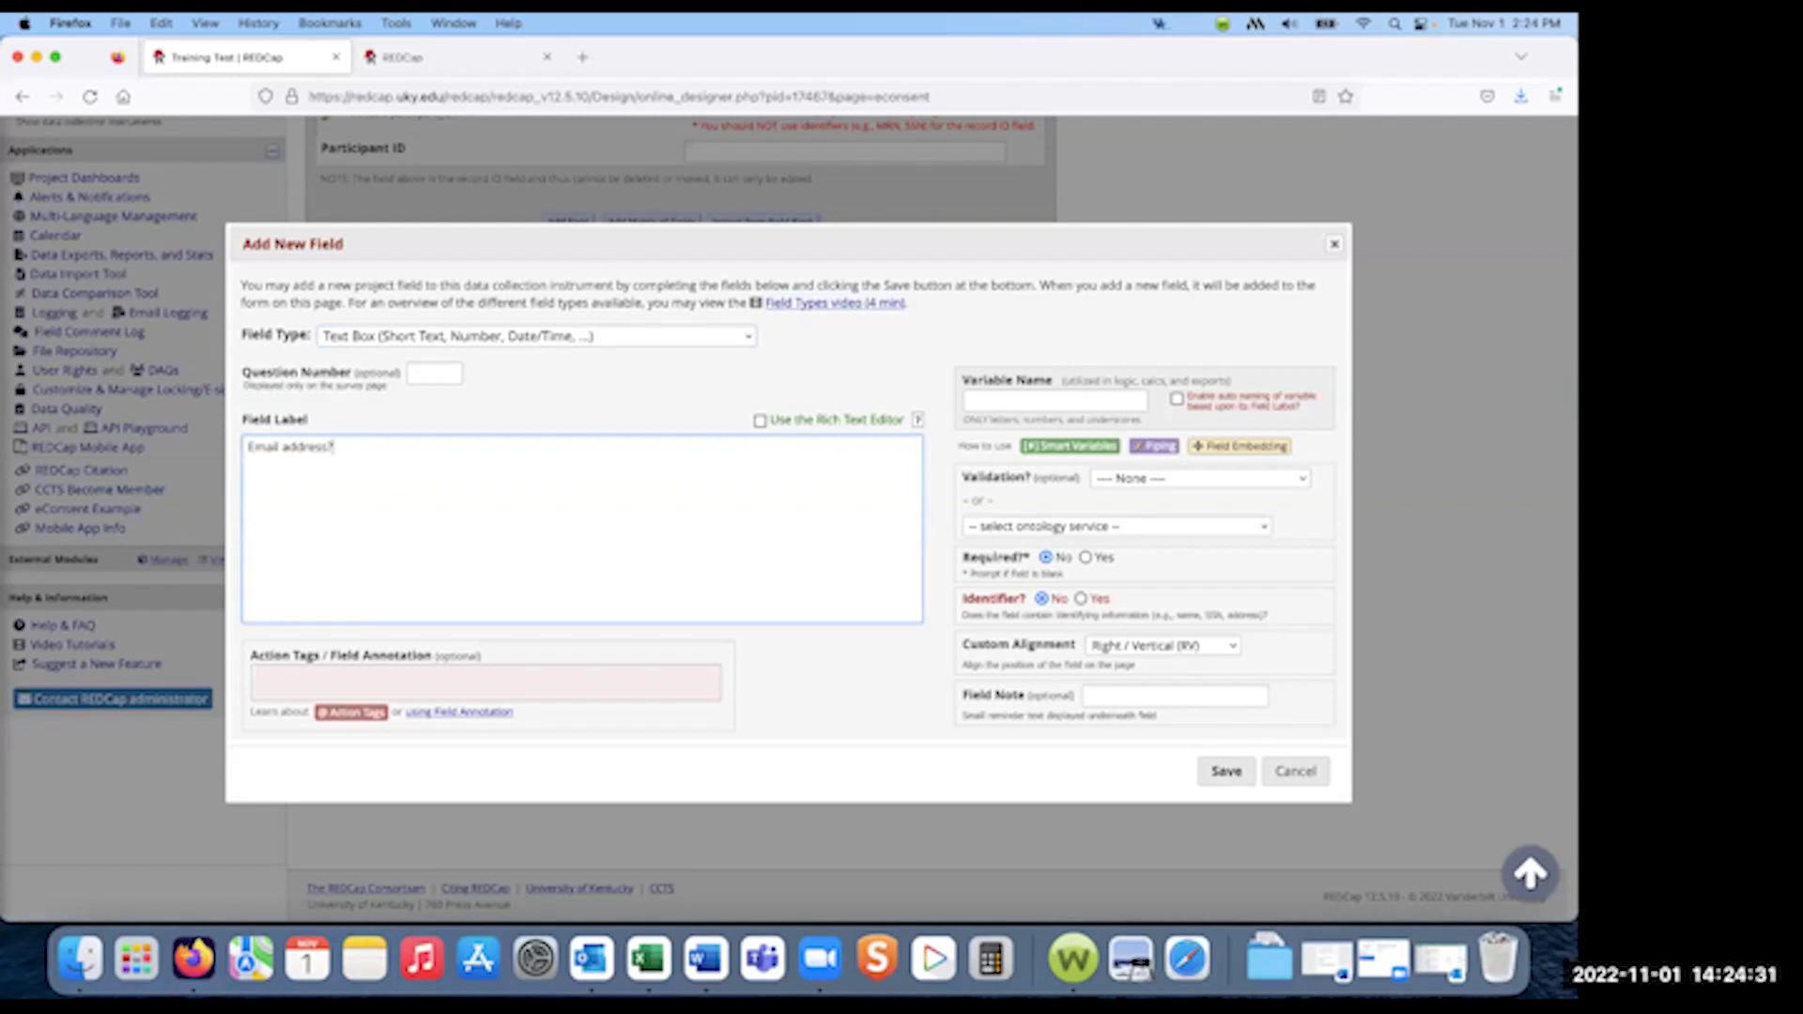
{"action": "left_click", "coordinate": [1059, 400]}
{"action": "type", "text": "email"}
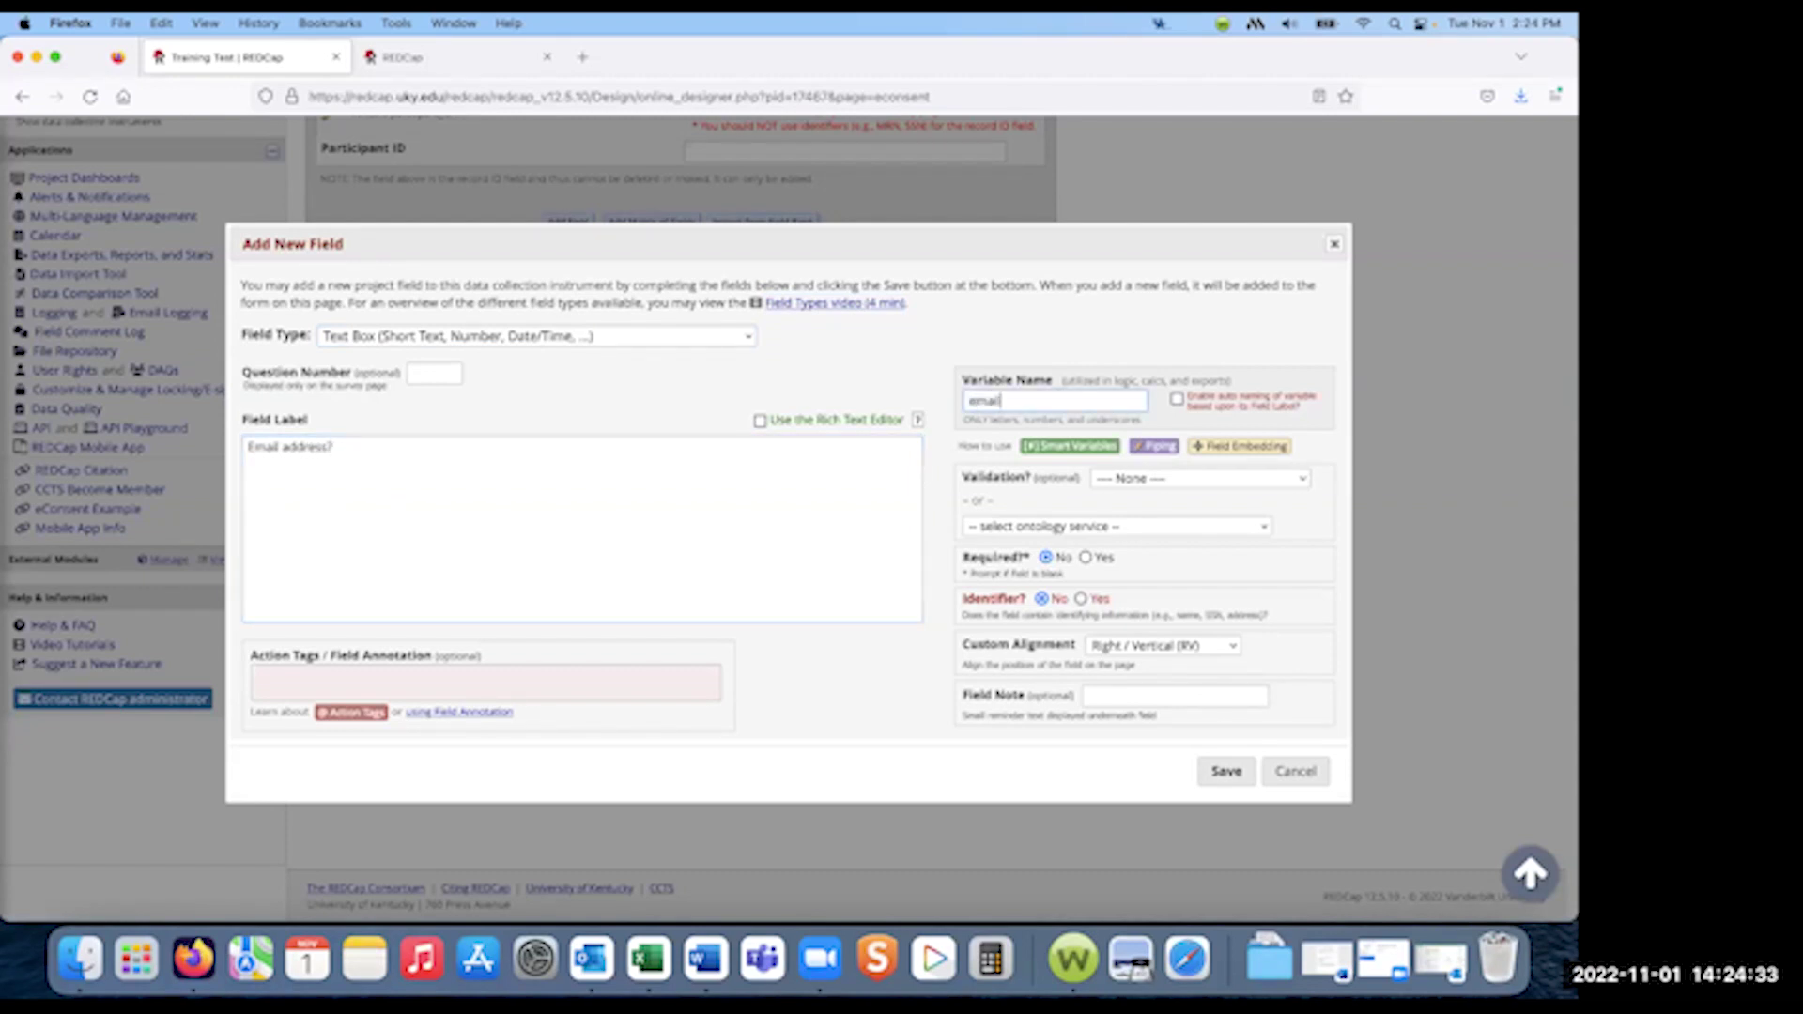
{"action": "left_click", "coordinate": [1209, 480]}
{"action": "left_click", "coordinate": [967, 564]}
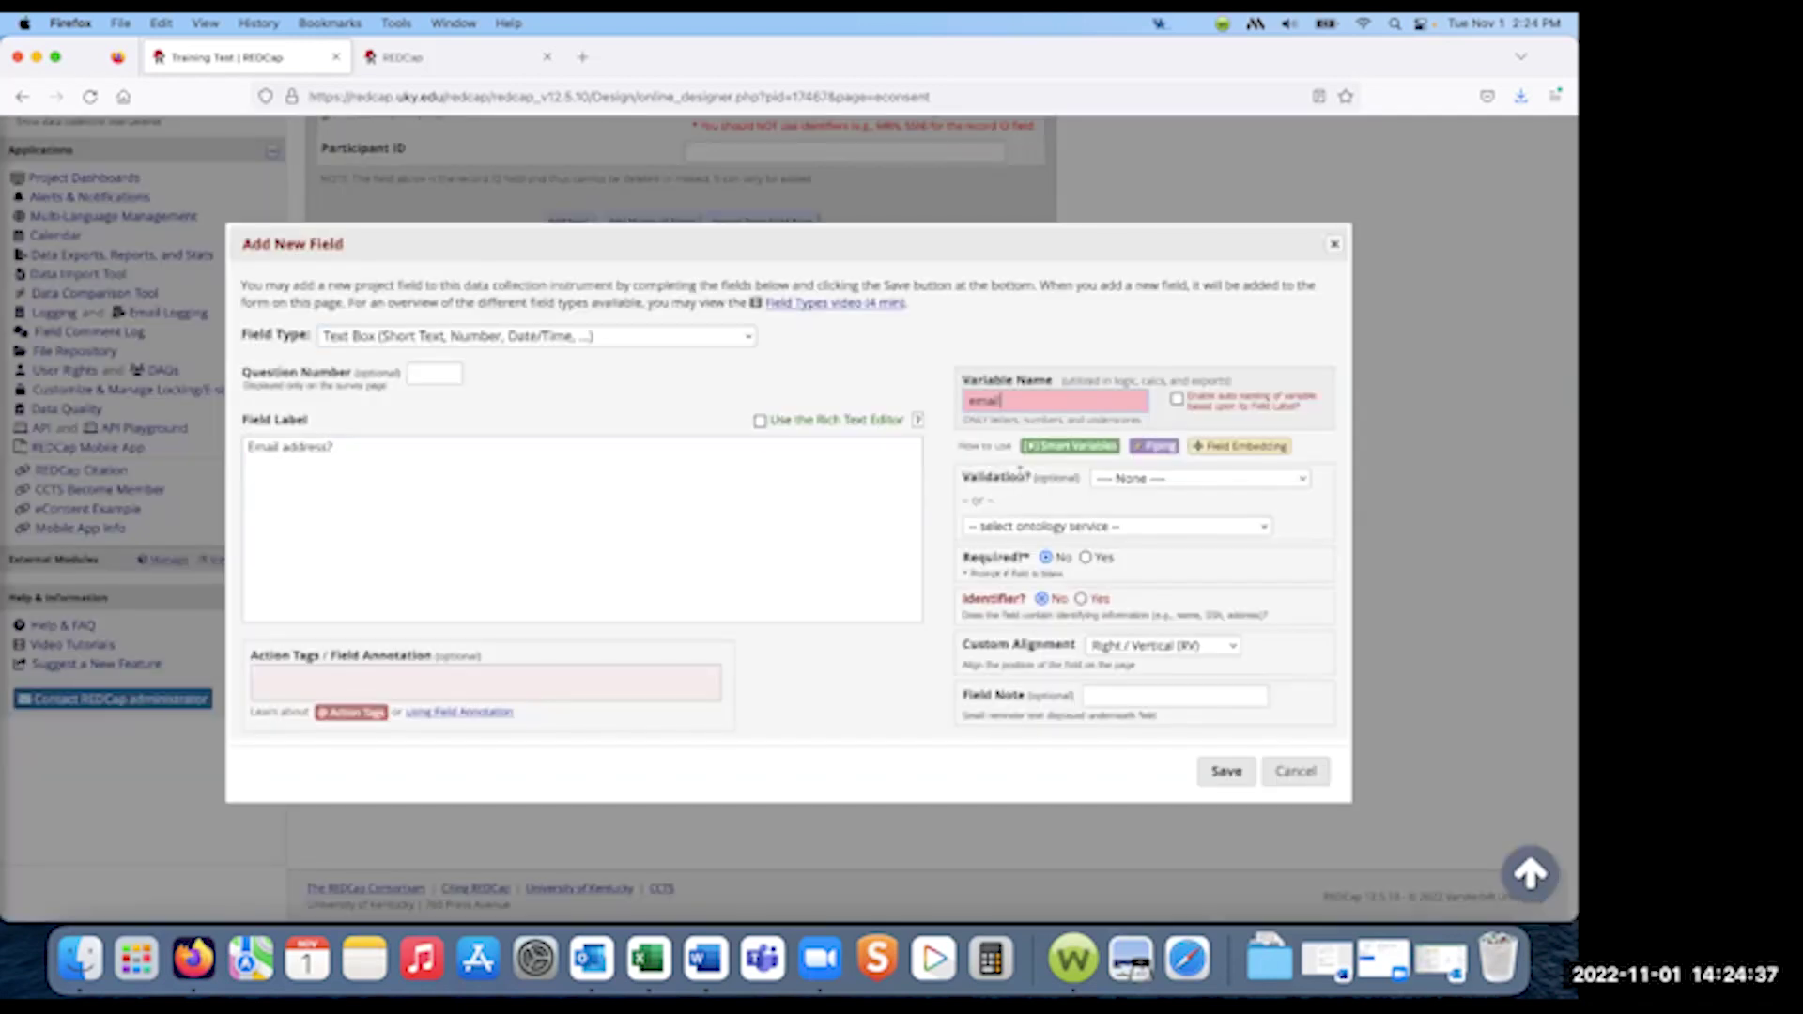
{"action": "type", "text": "1"}
{"action": "left_click", "coordinate": [1202, 481]}
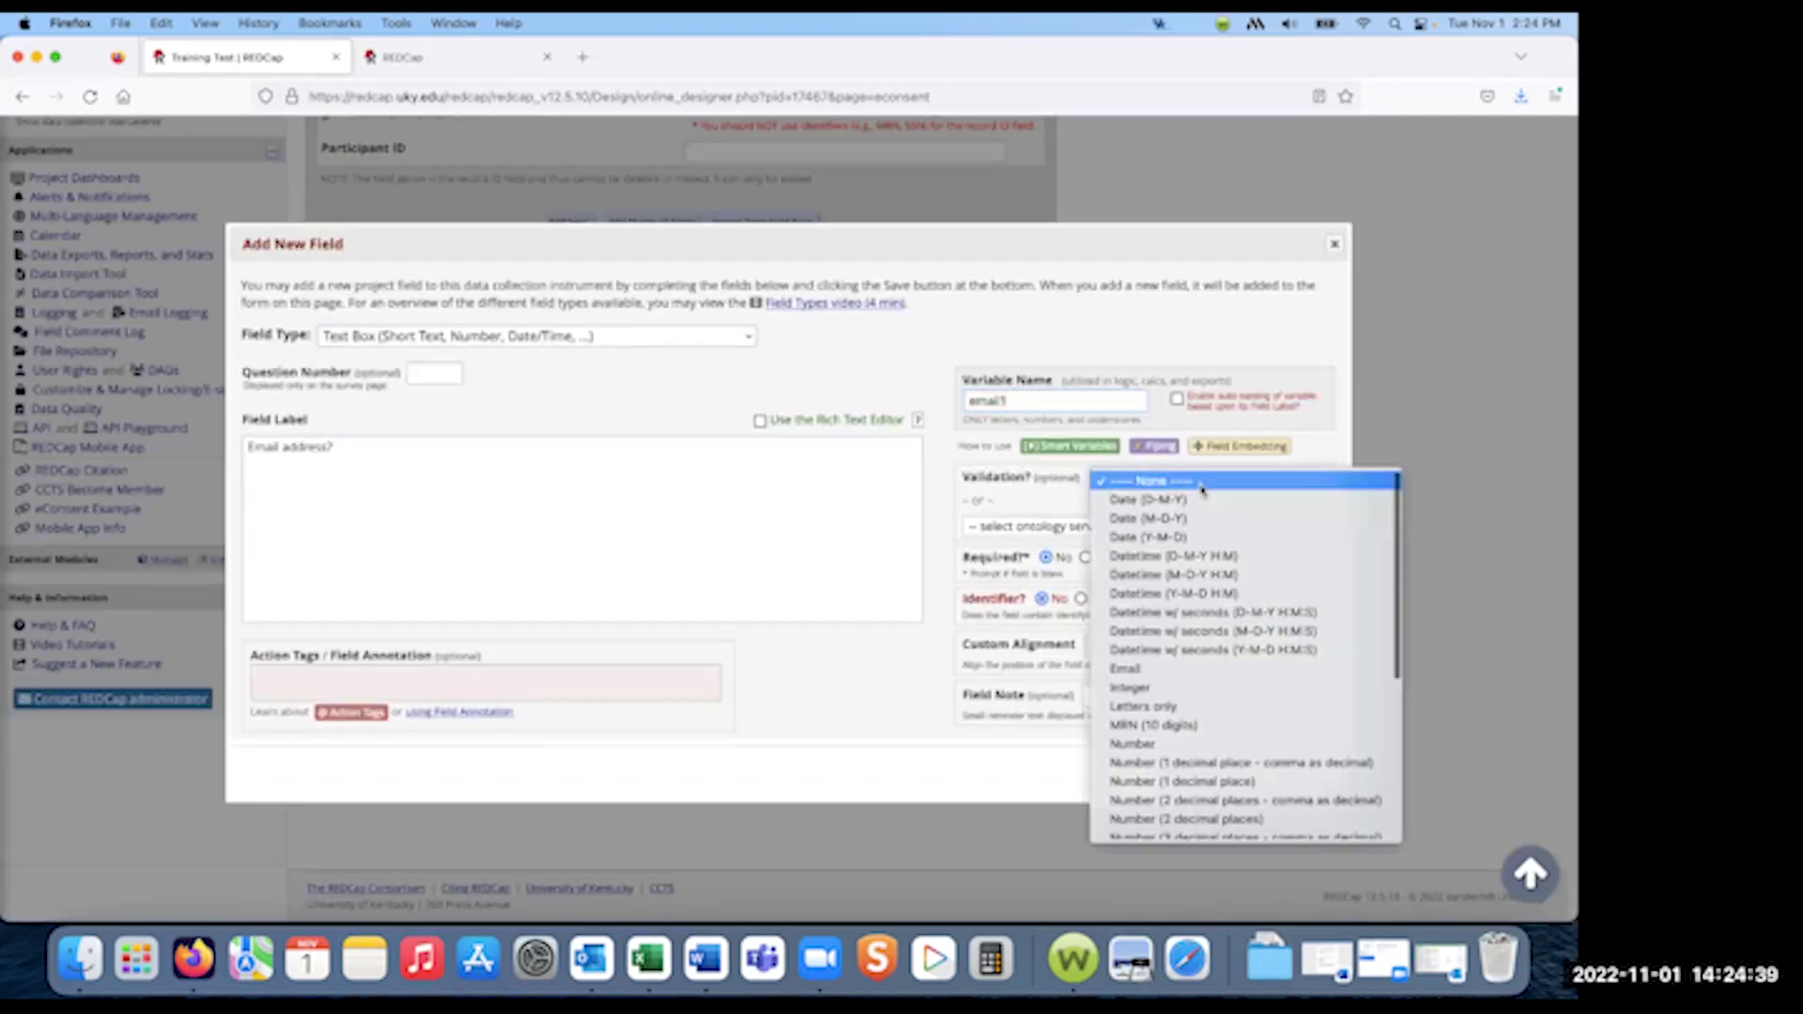
{"action": "left_click", "coordinate": [1151, 669]}
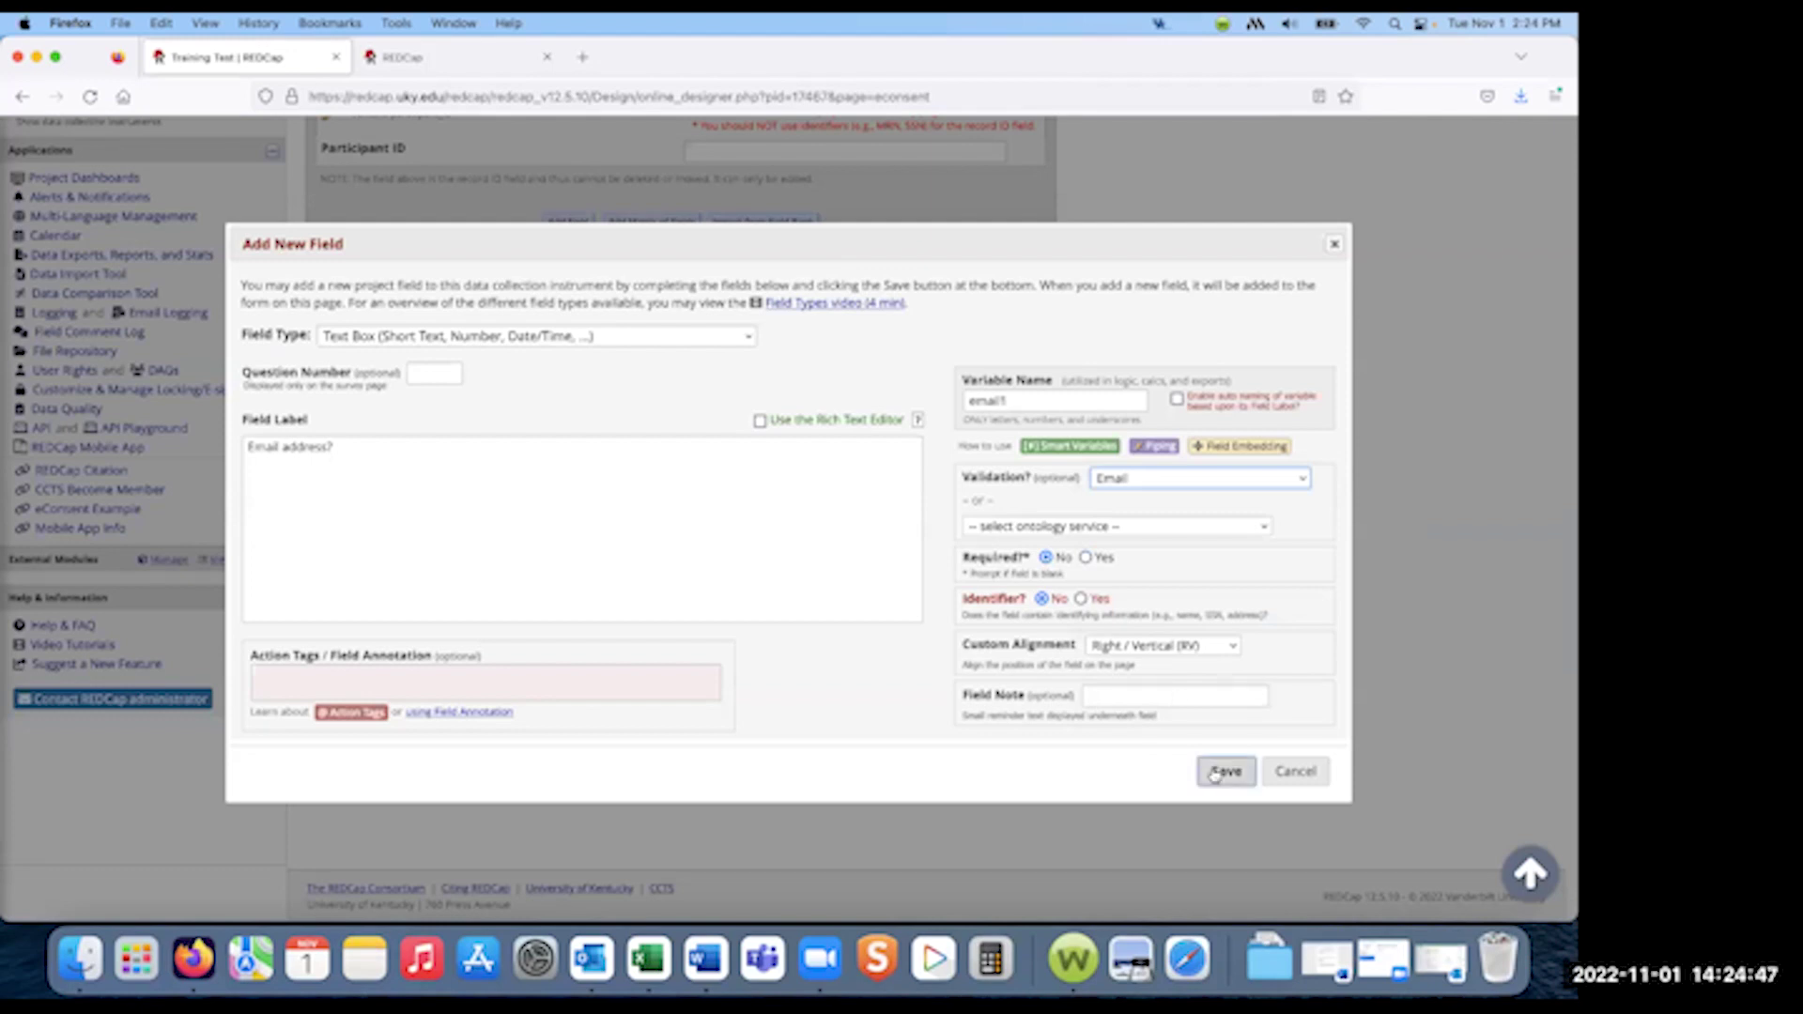
{"action": "left_click", "coordinate": [1081, 599]}
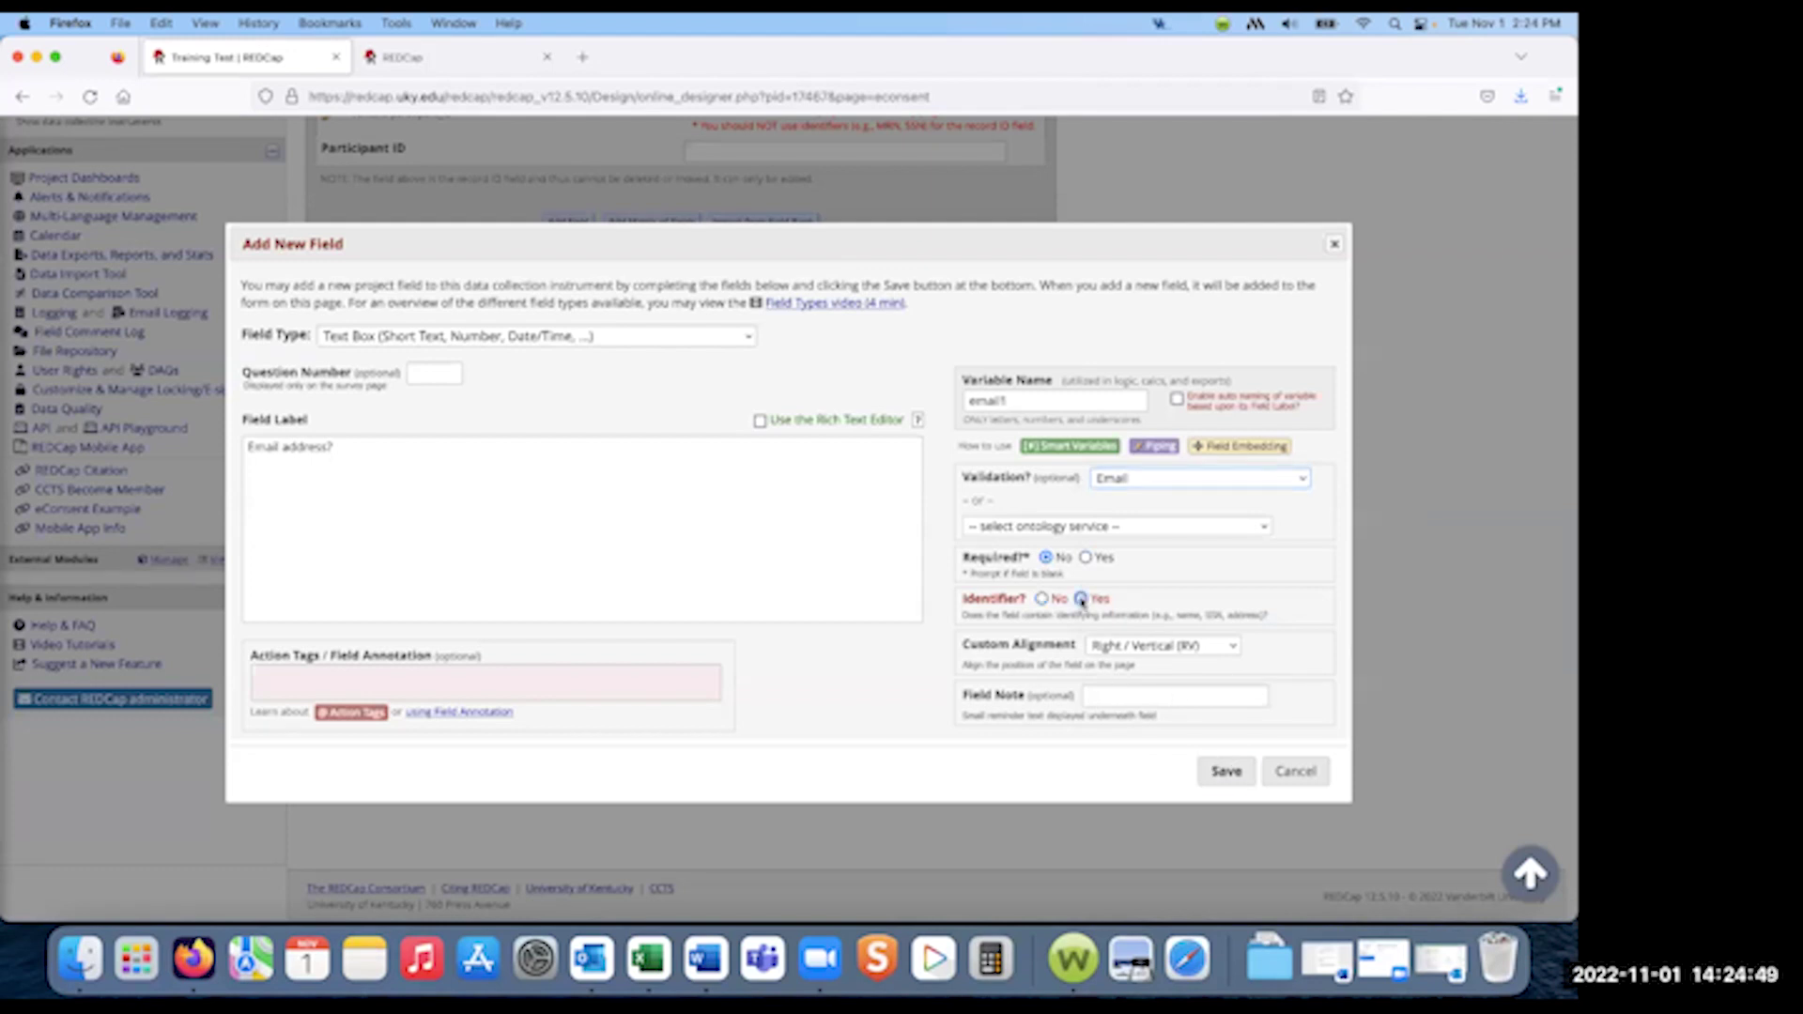
{"action": "left_click", "coordinate": [1086, 558]}
{"action": "left_click", "coordinate": [1226, 773]}
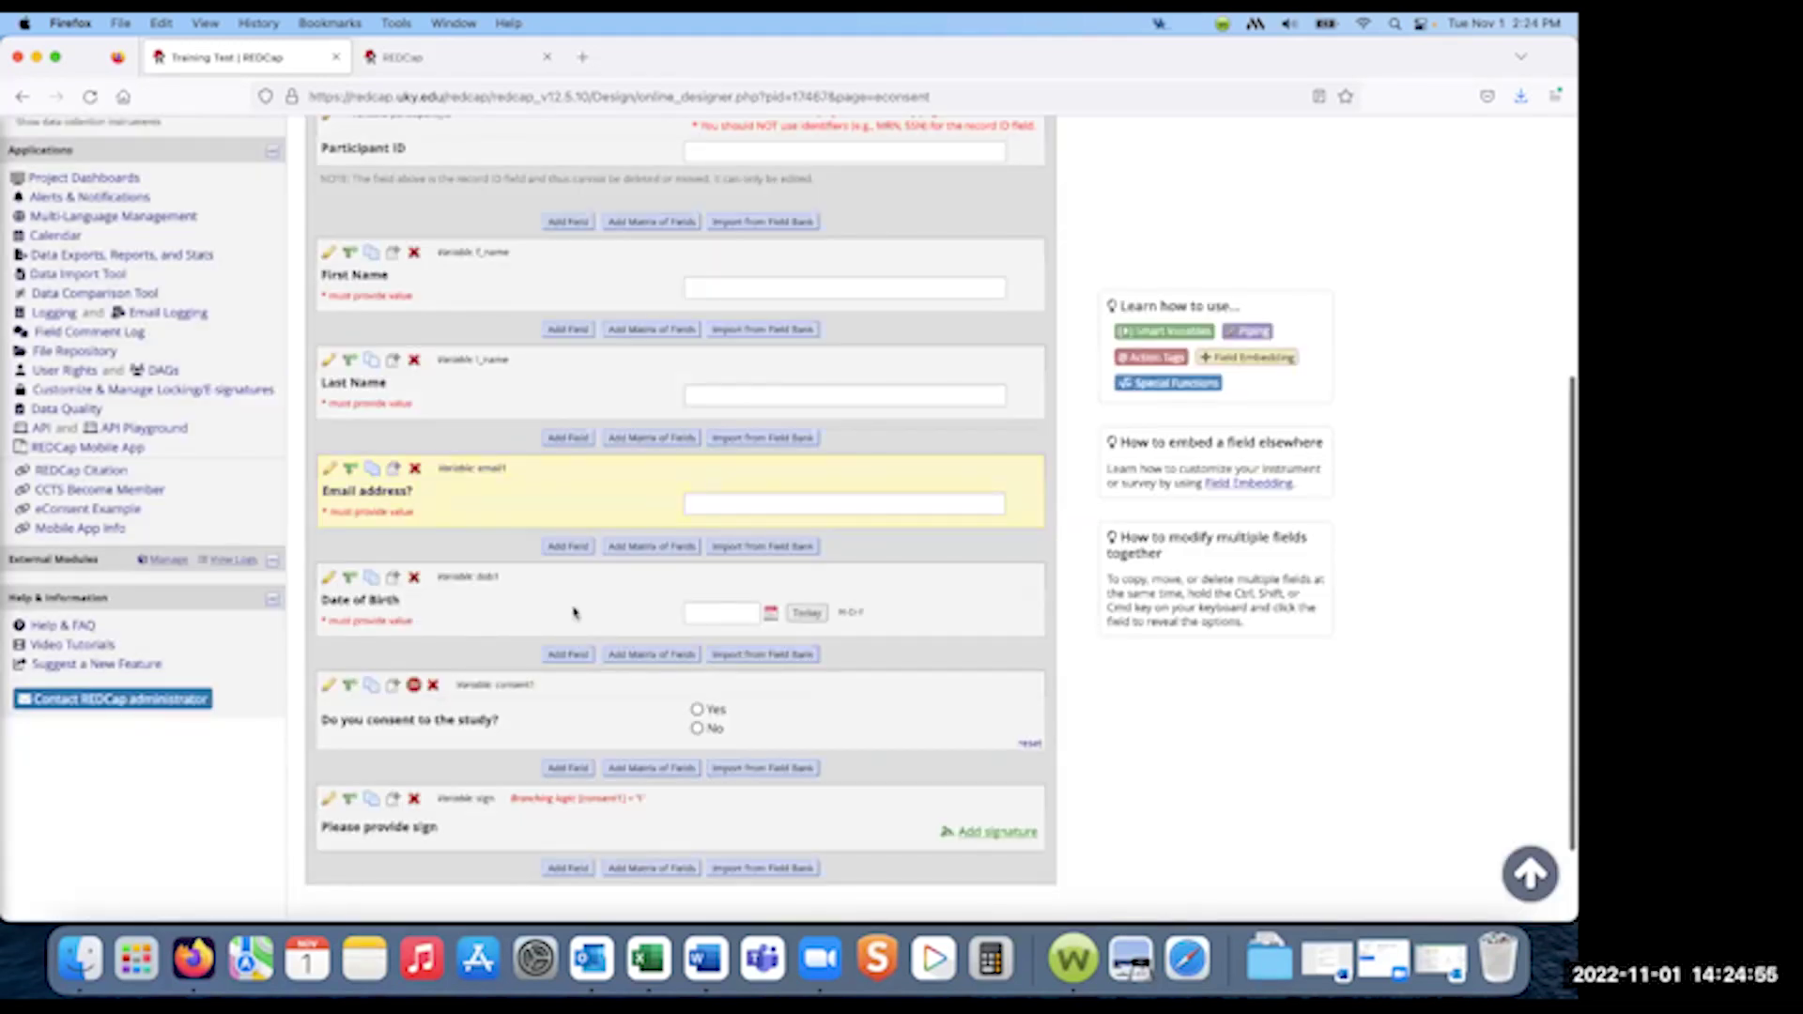
- Scroll to the top of the eConsent editor and return to the instrument list
{"action": "scroll", "coordinate": [517, 592], "scroll_direction": "up", "scroll_amount": 1}
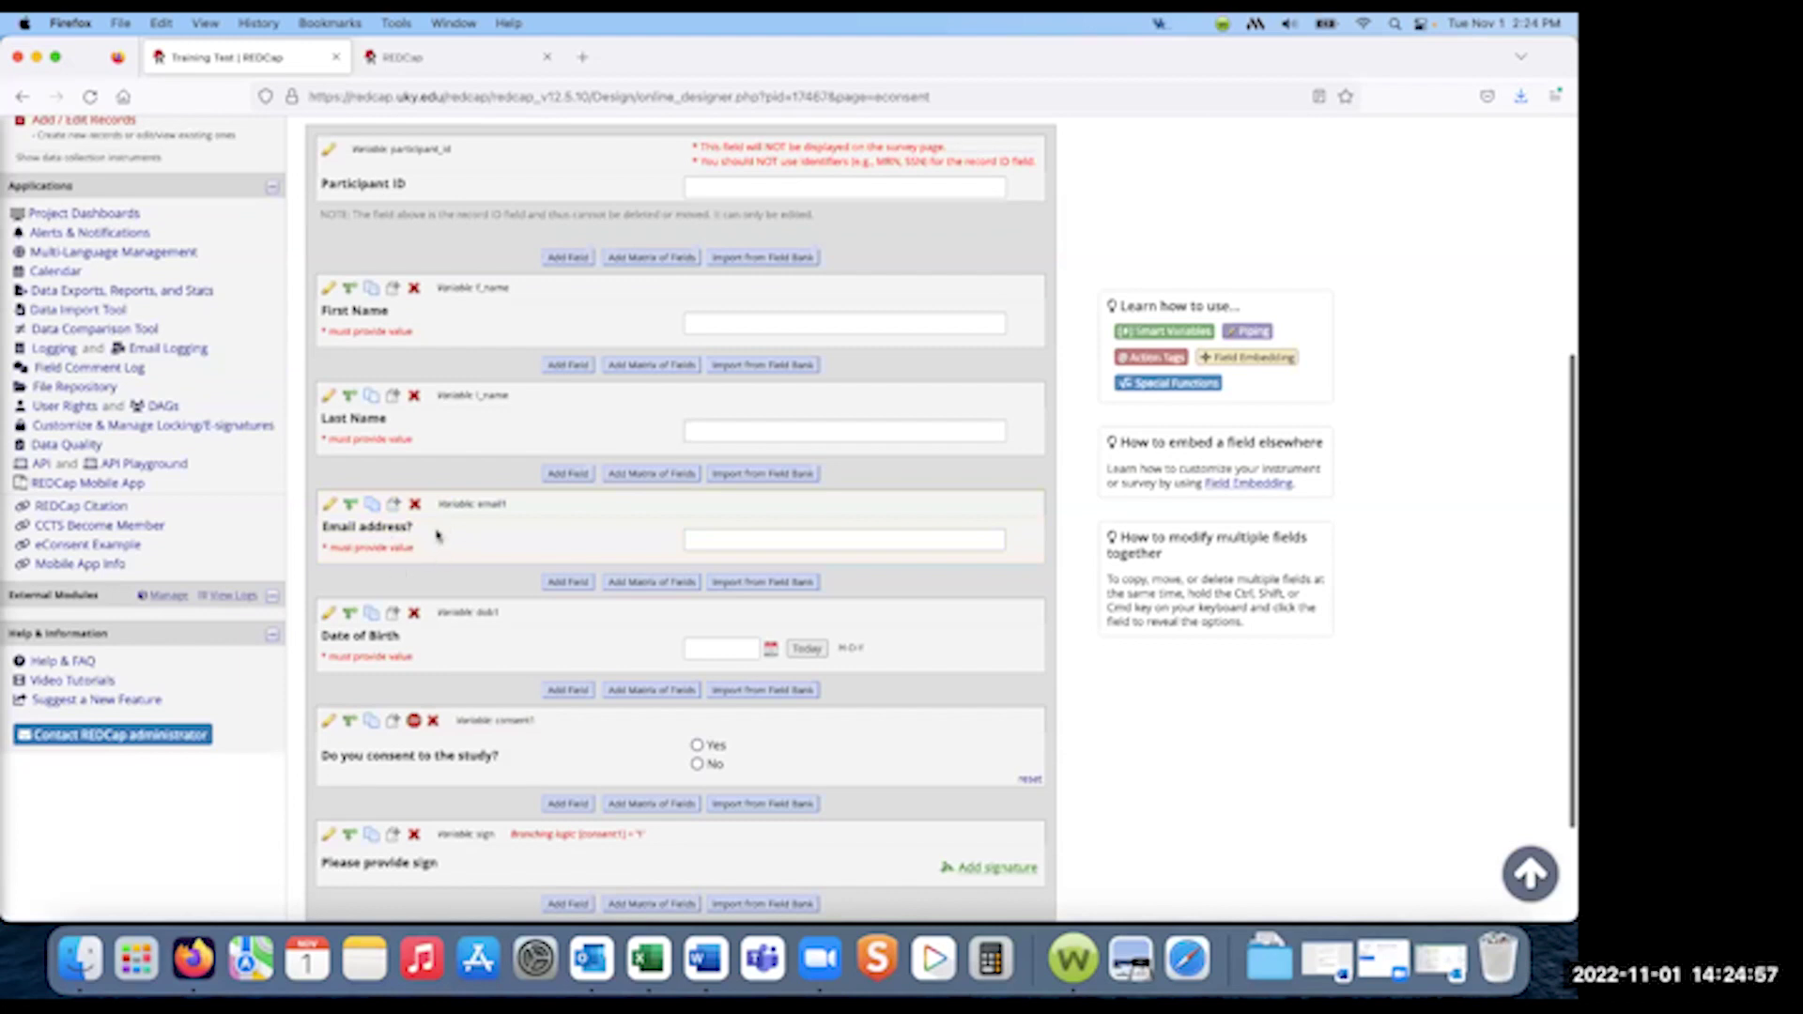
{"action": "scroll", "coordinate": [433, 560], "scroll_direction": "up", "scroll_amount": 5}
{"action": "left_click", "coordinate": [414, 426]}
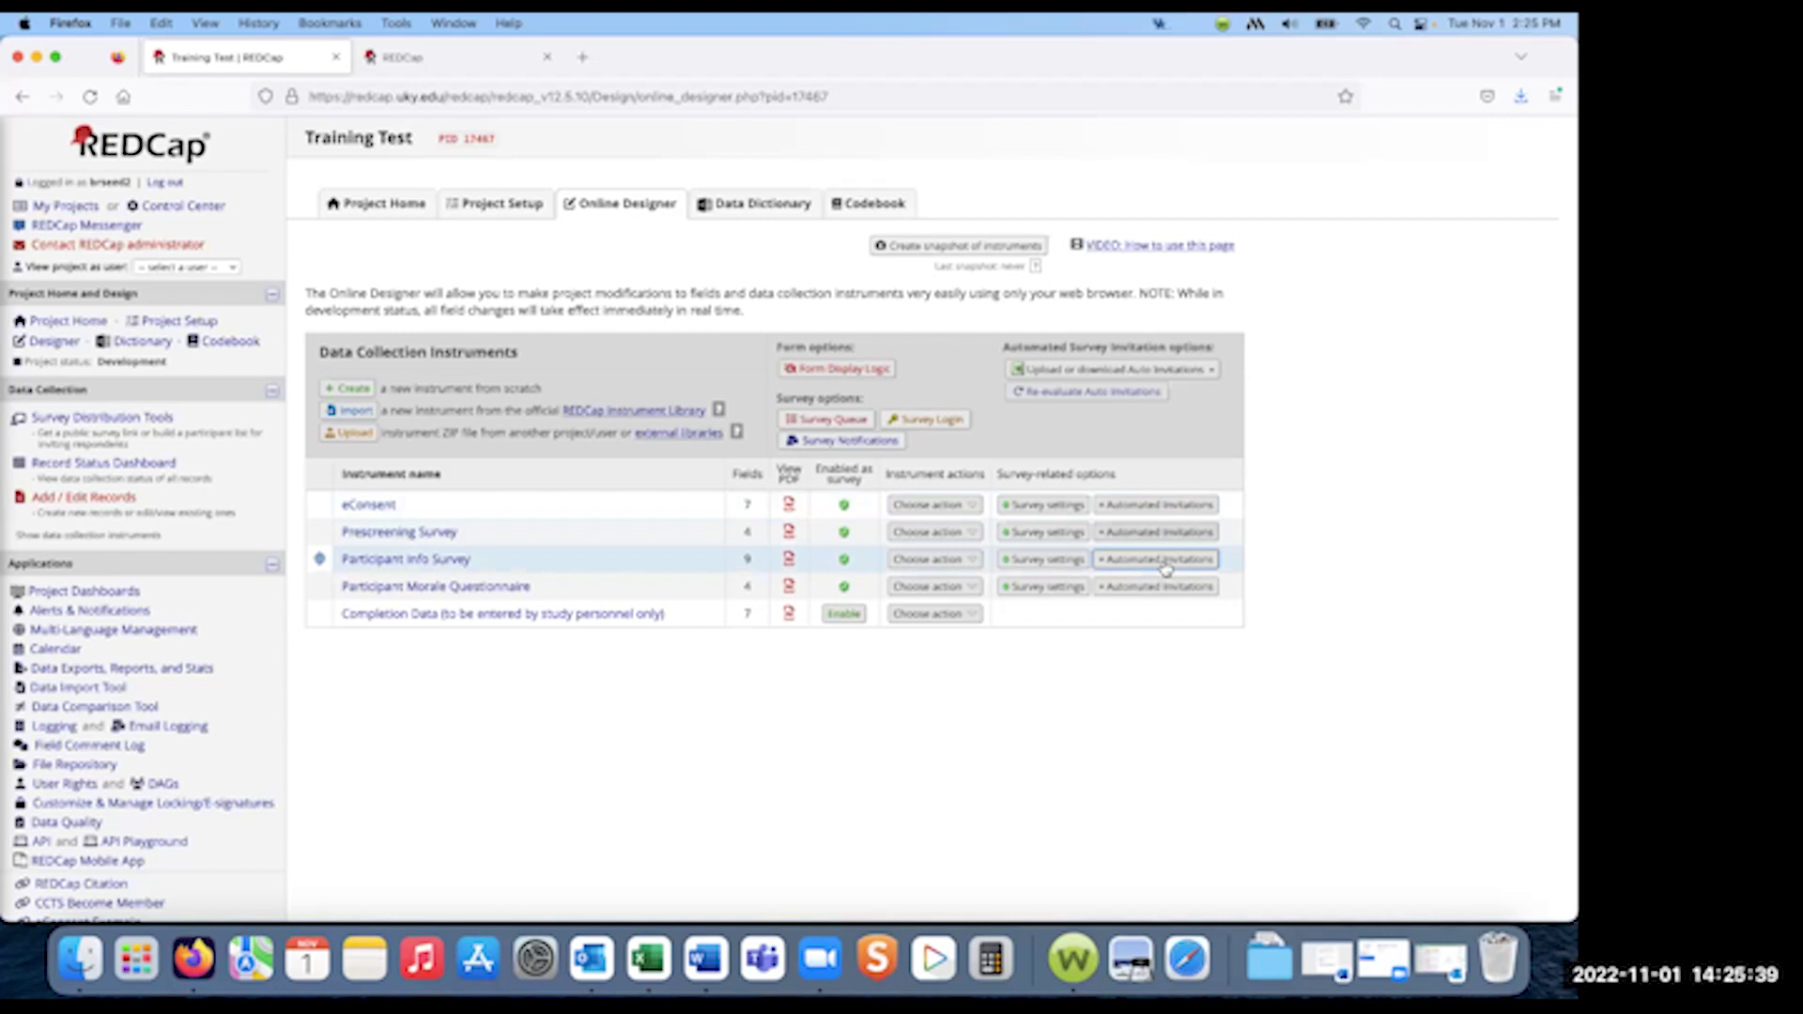
- On Project Setup, disable and undesignate the old survey-invitation email field
{"action": "left_click", "coordinate": [479, 206]}
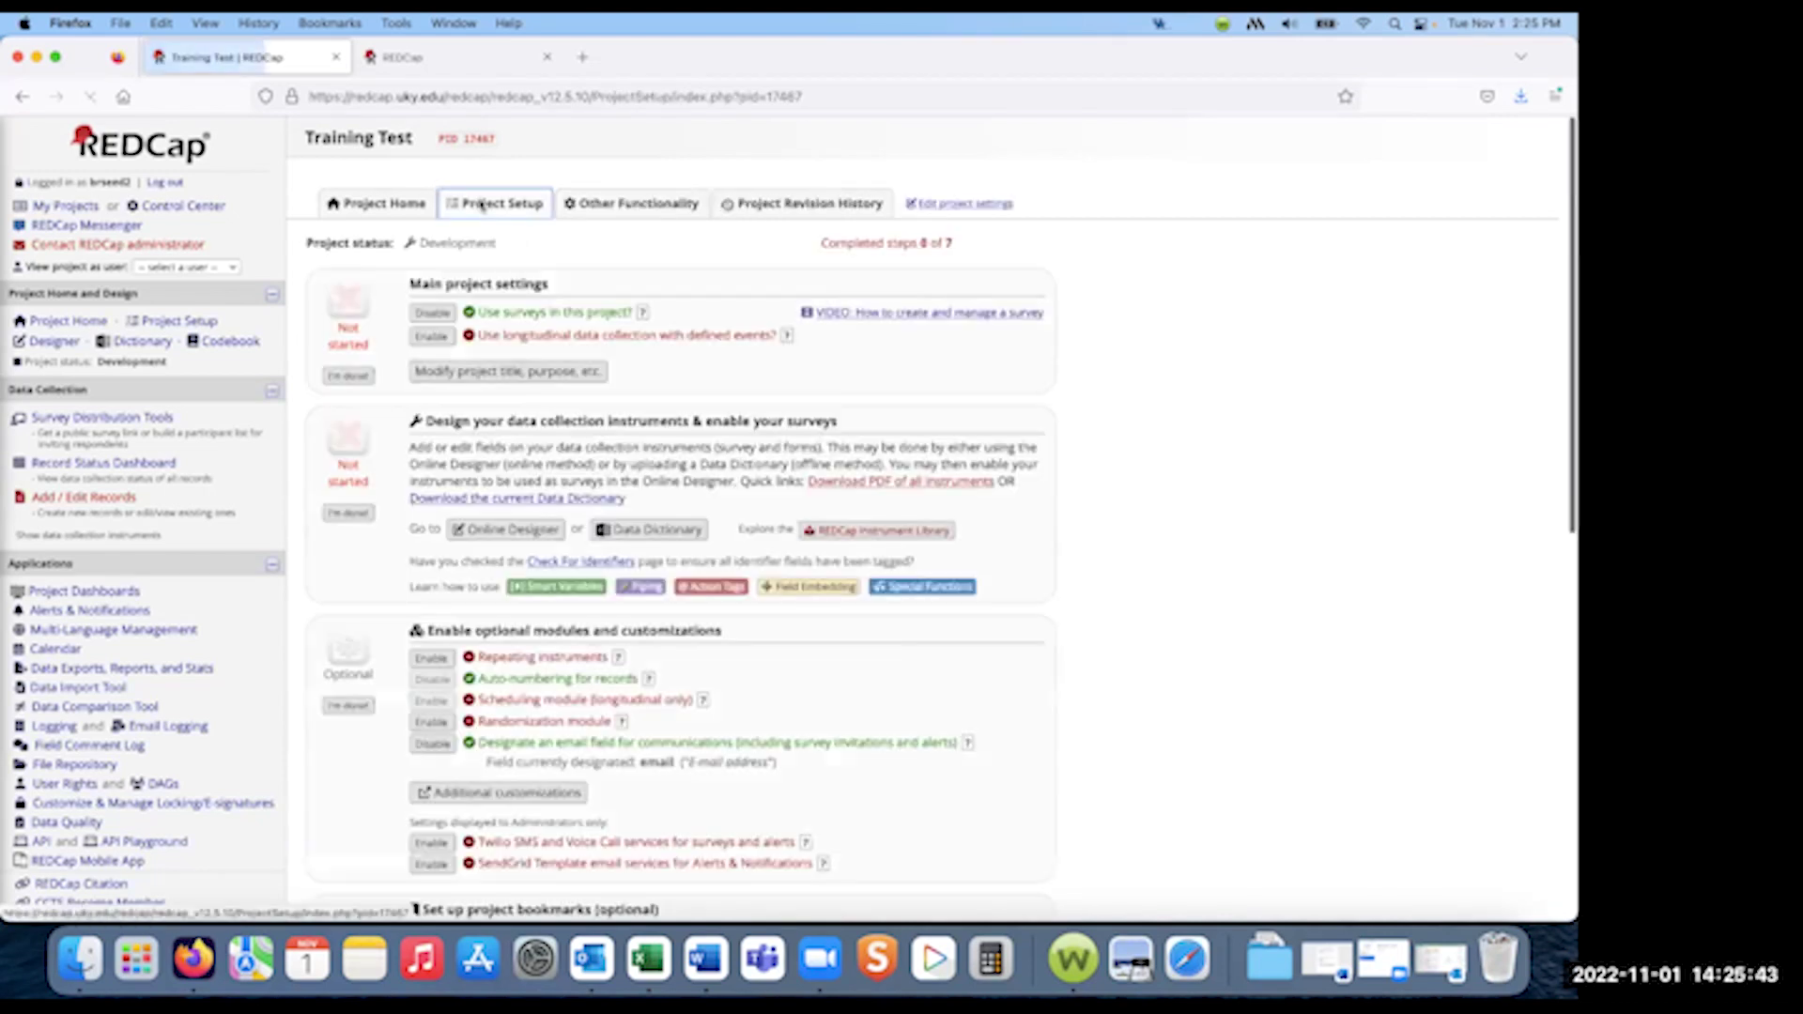
{"action": "scroll", "coordinate": [539, 343], "scroll_direction": "down", "scroll_amount": 4}
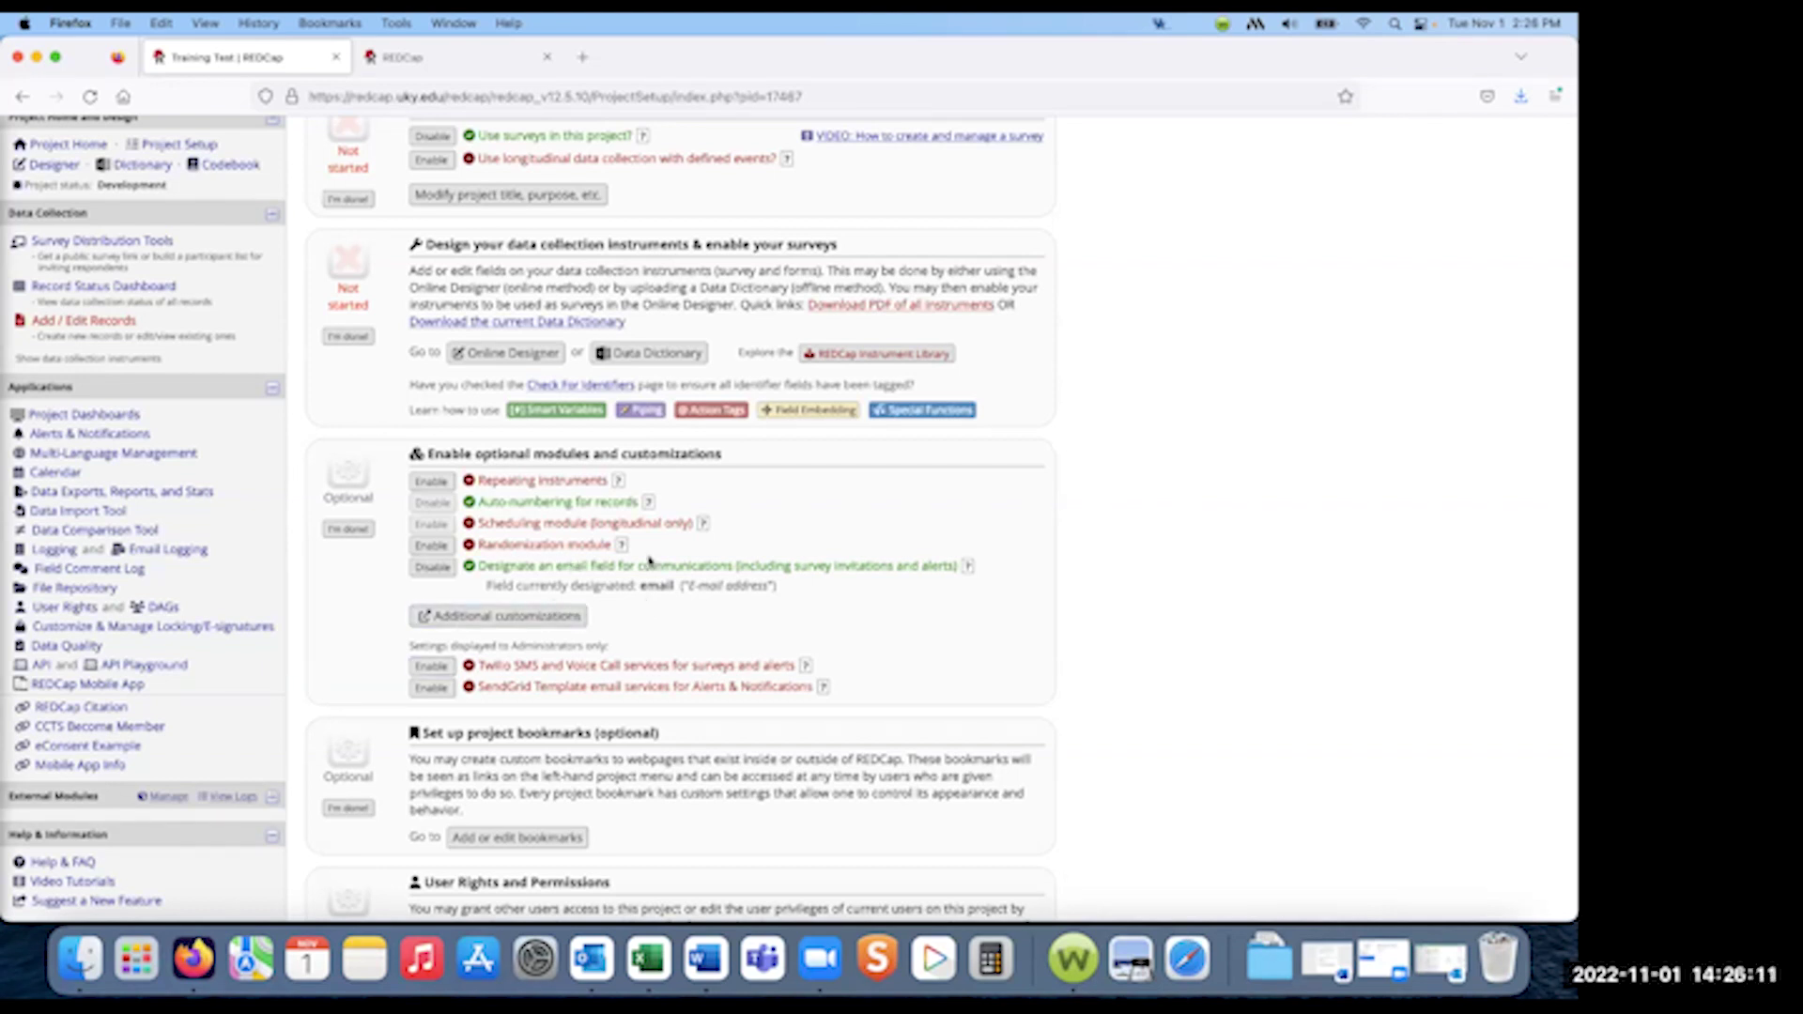
{"action": "left_click", "coordinate": [434, 568]}
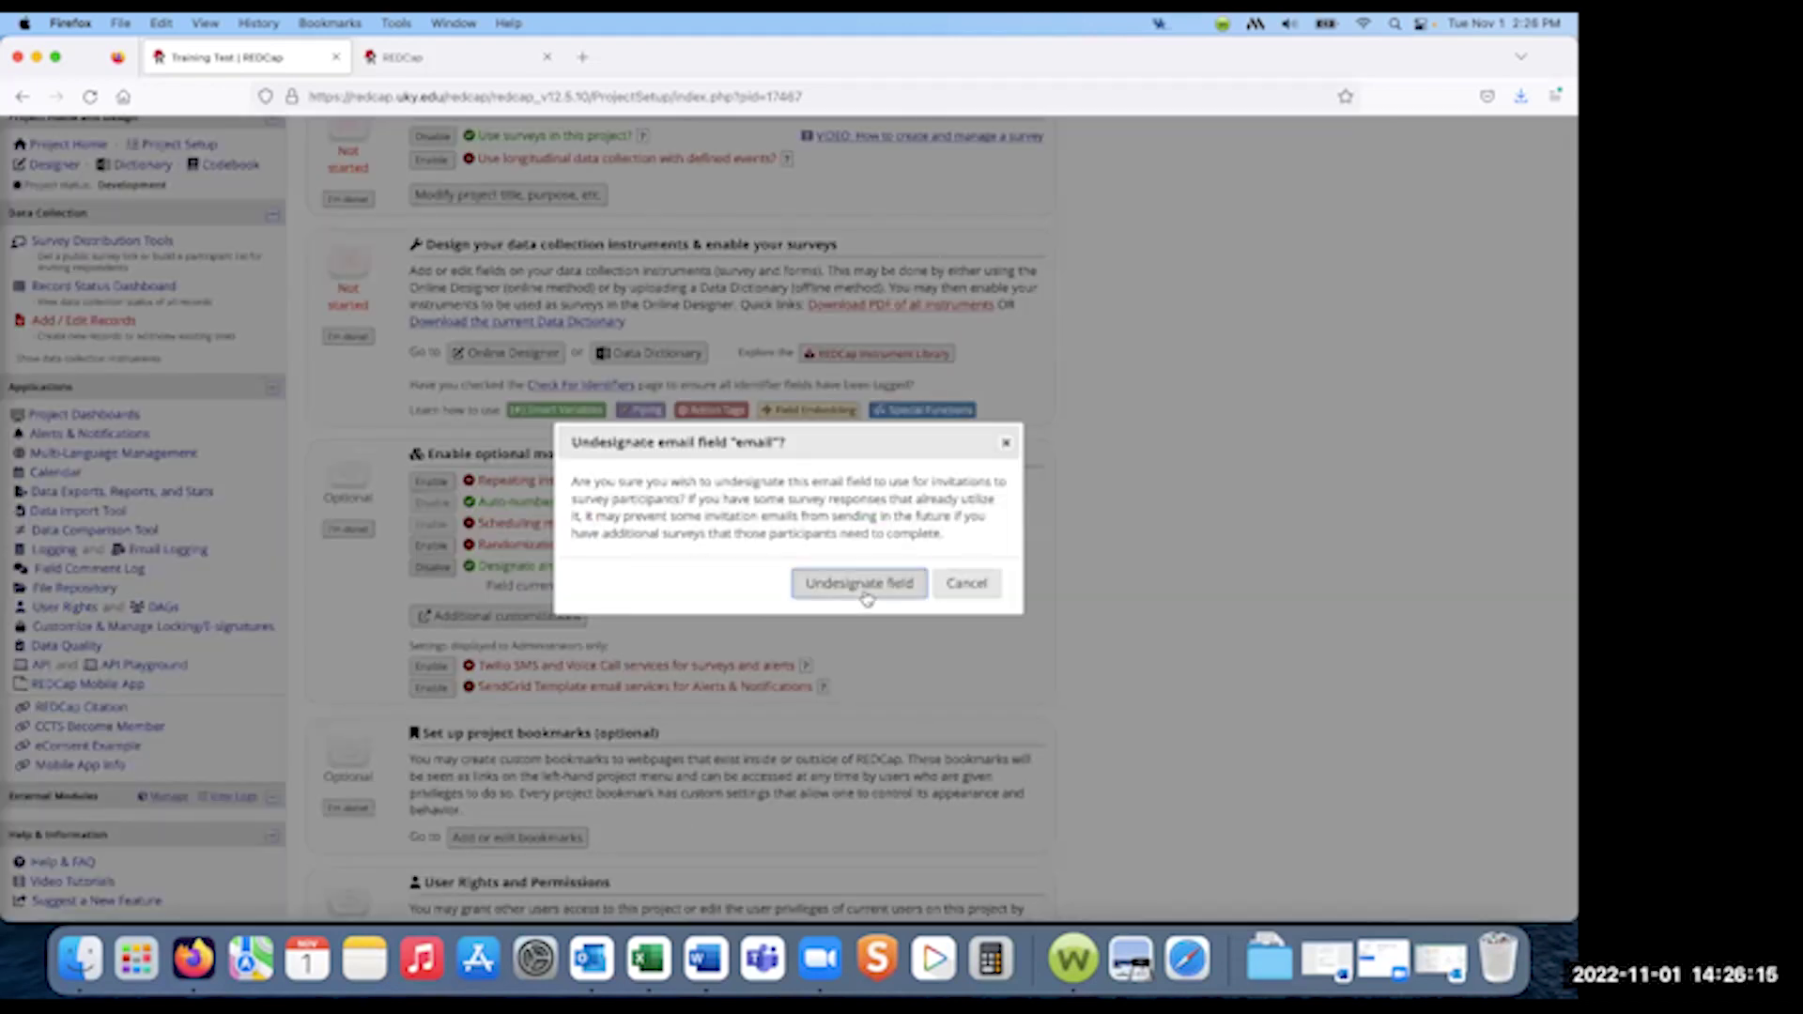
{"action": "left_click", "coordinate": [865, 595]}
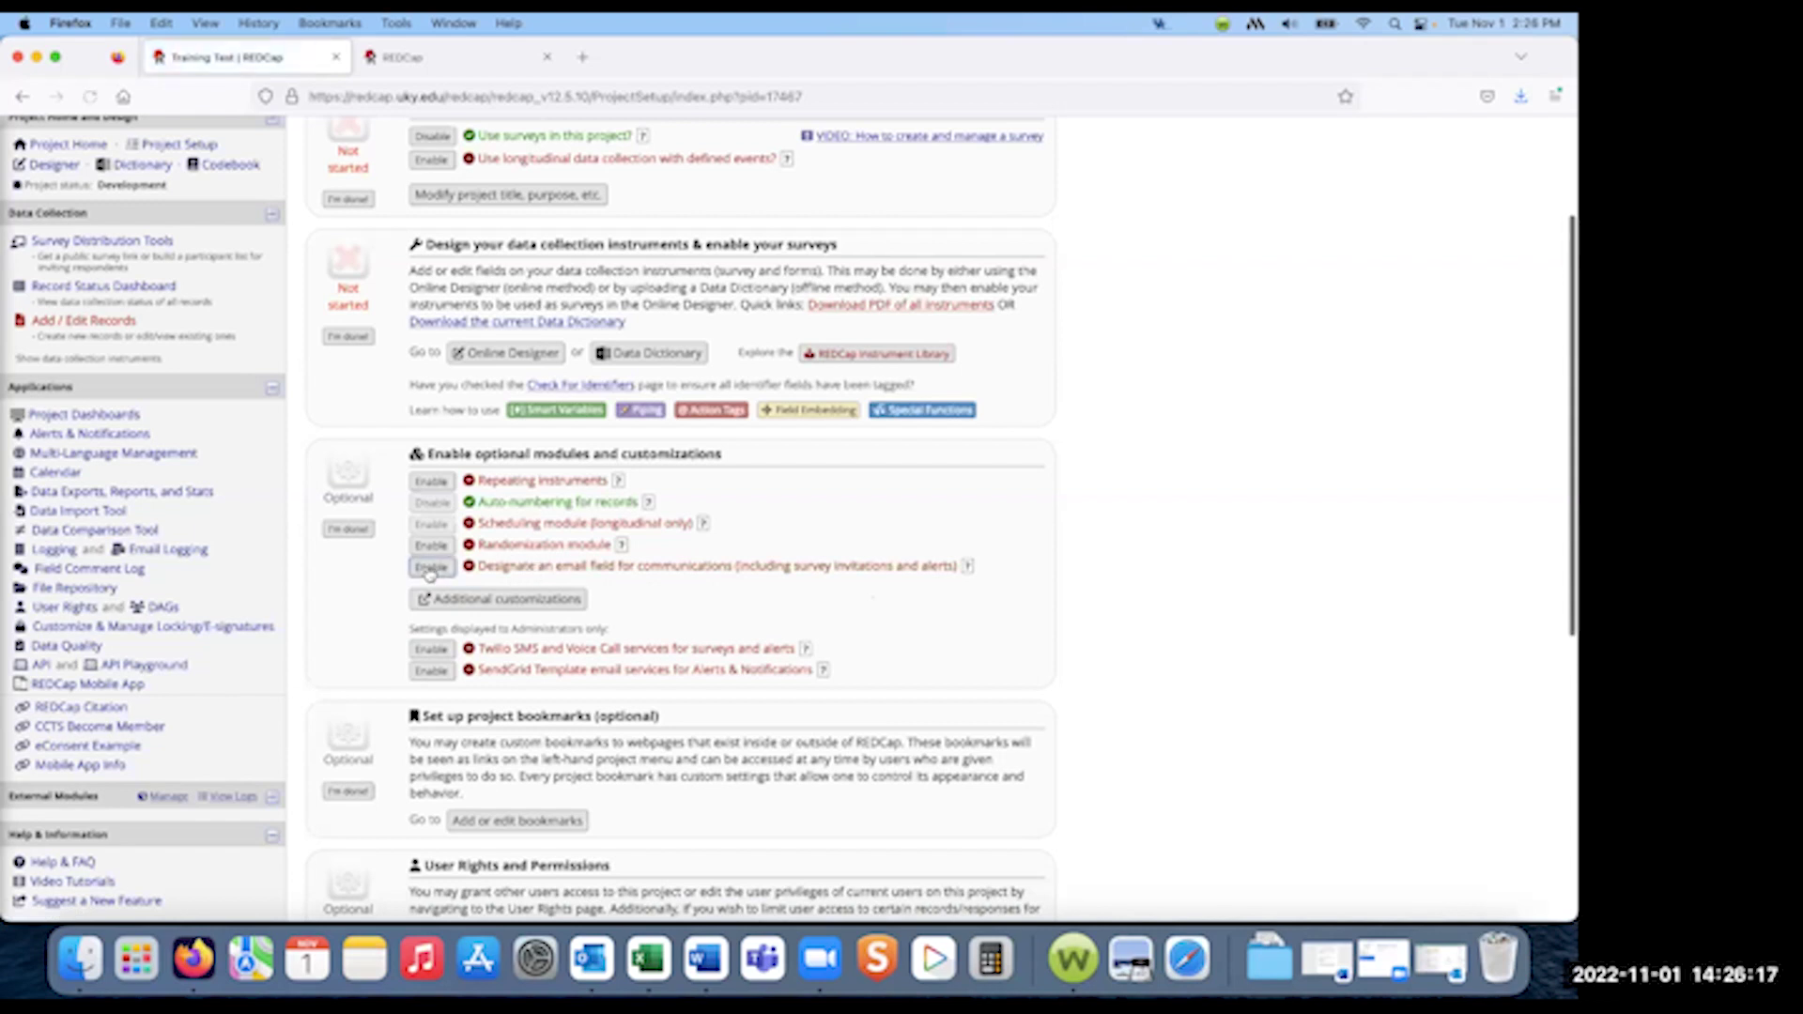
- Designate email1 'Email address?' as the project's email field and save it
{"action": "left_click", "coordinate": [429, 567]}
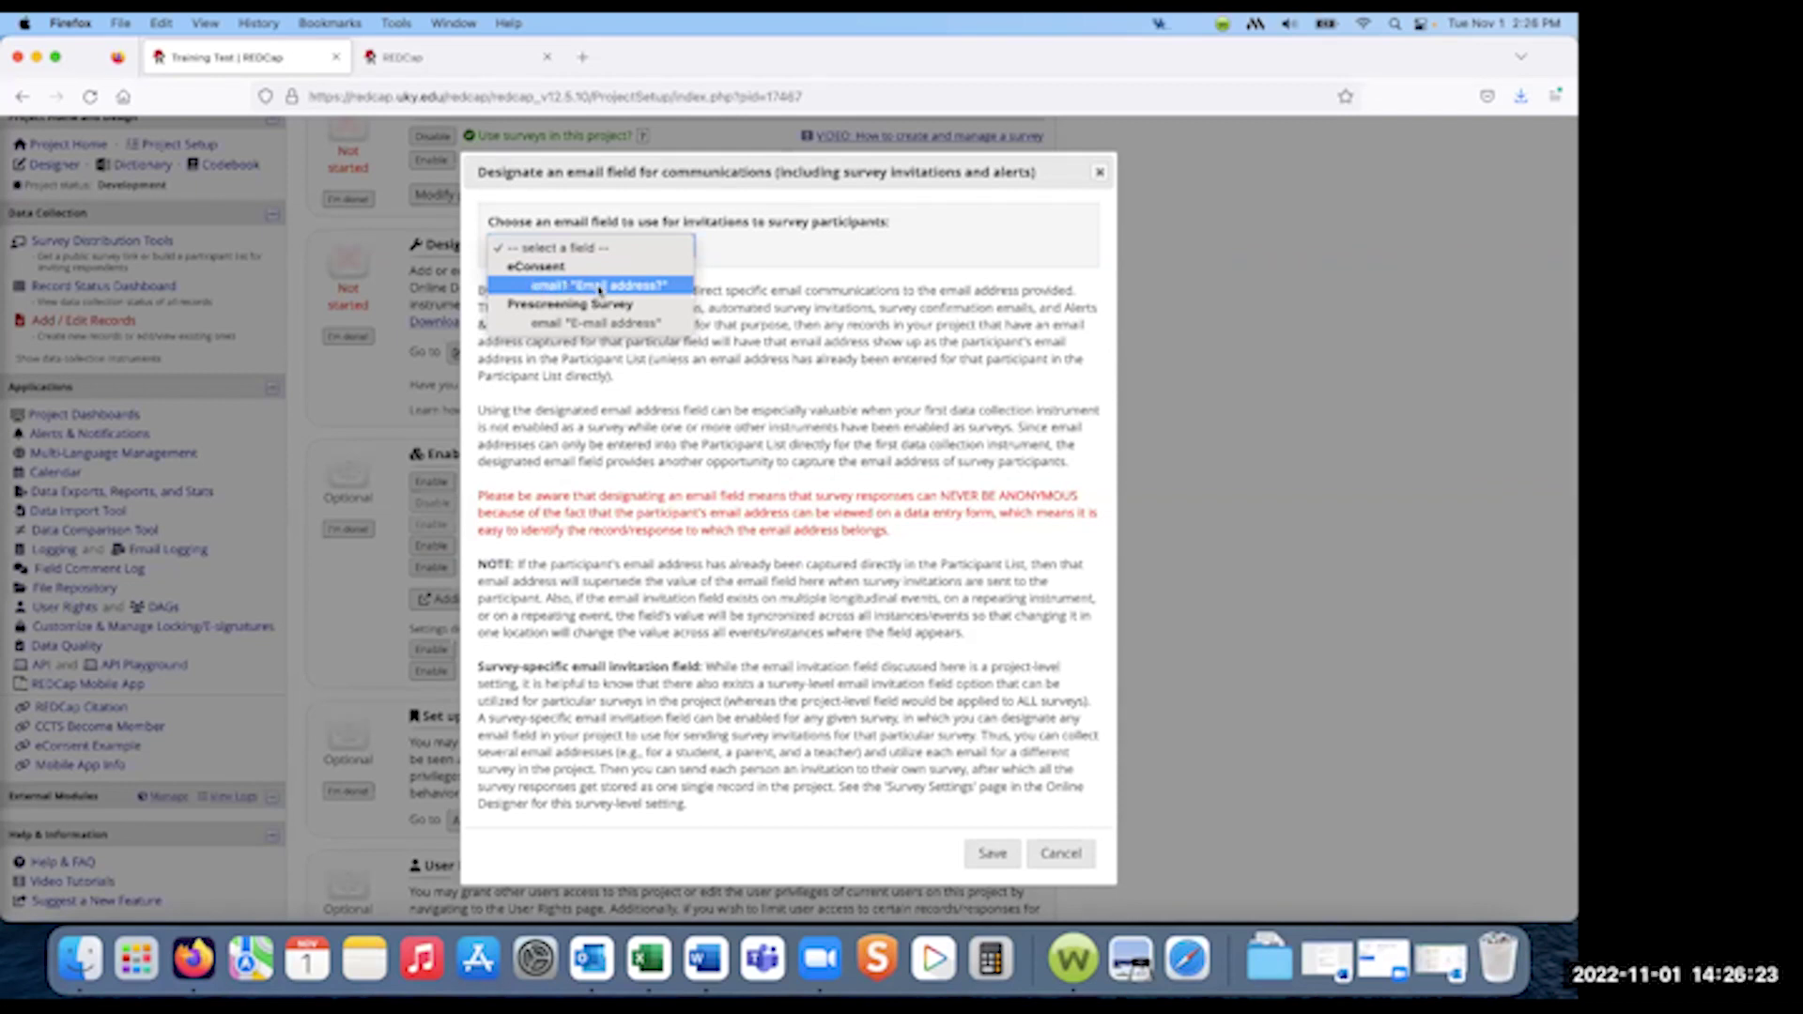
{"action": "left_click", "coordinate": [599, 286]}
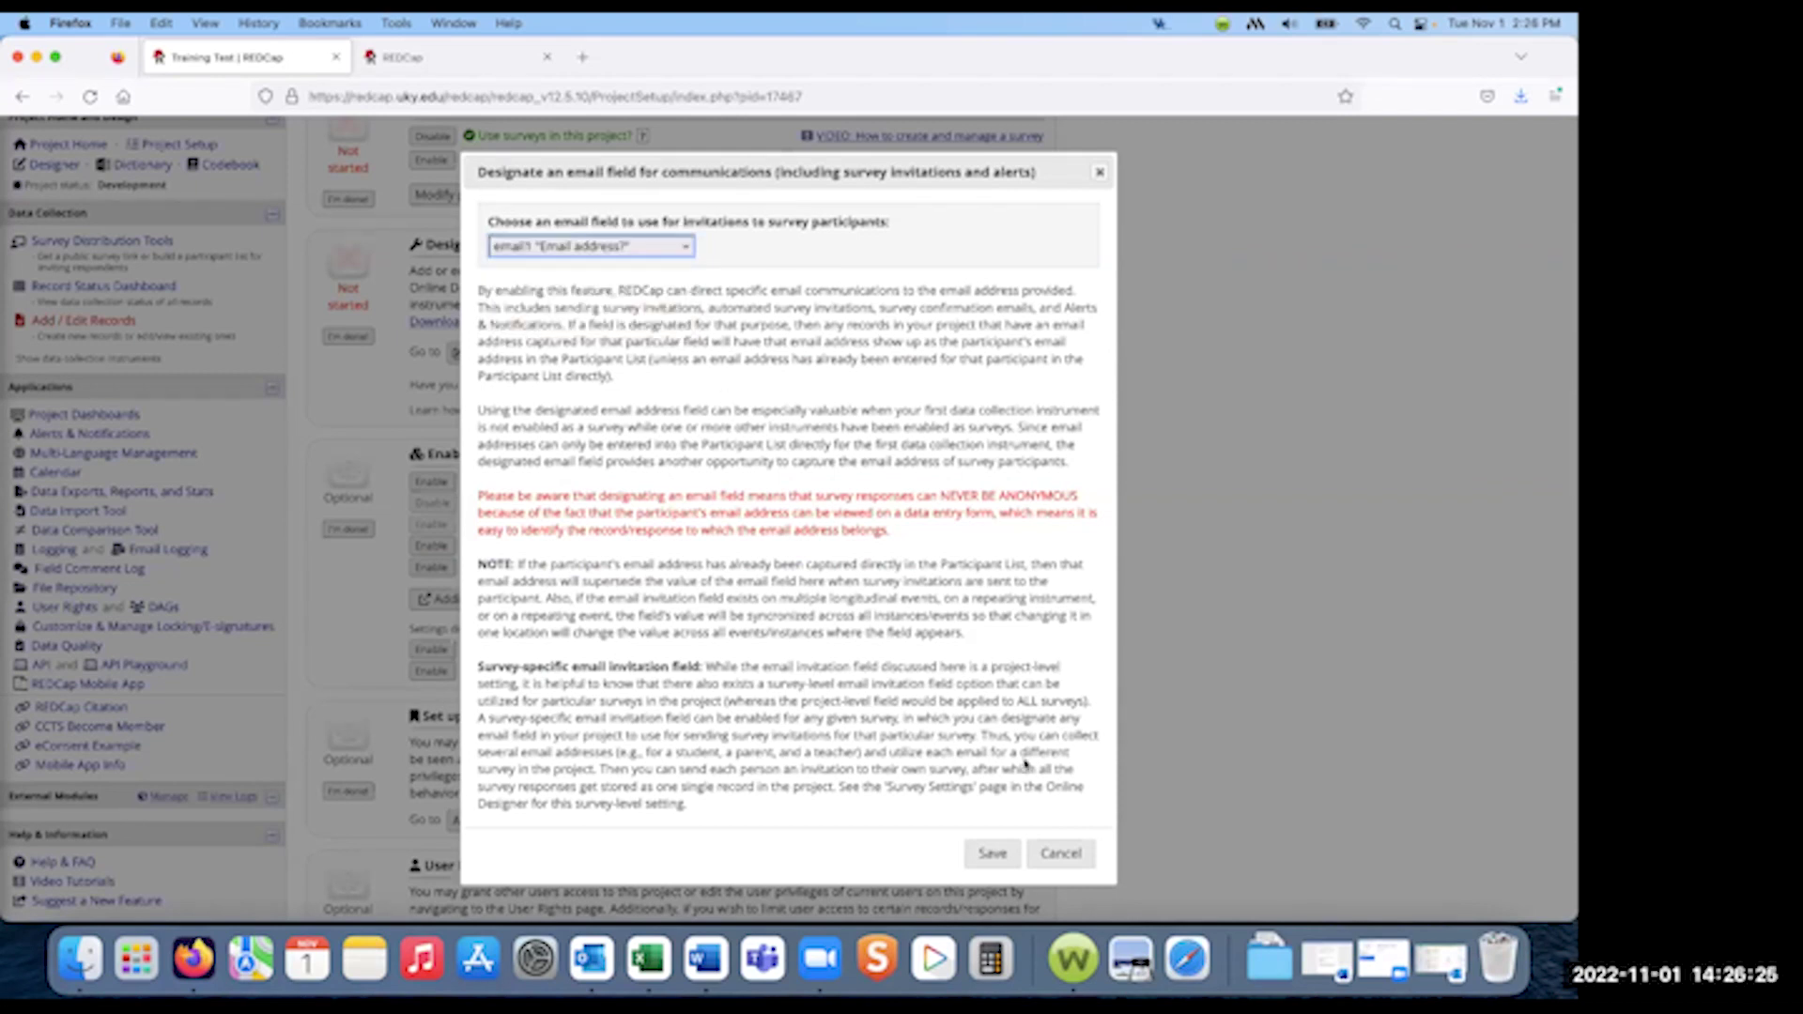
{"action": "left_click", "coordinate": [1001, 850]}
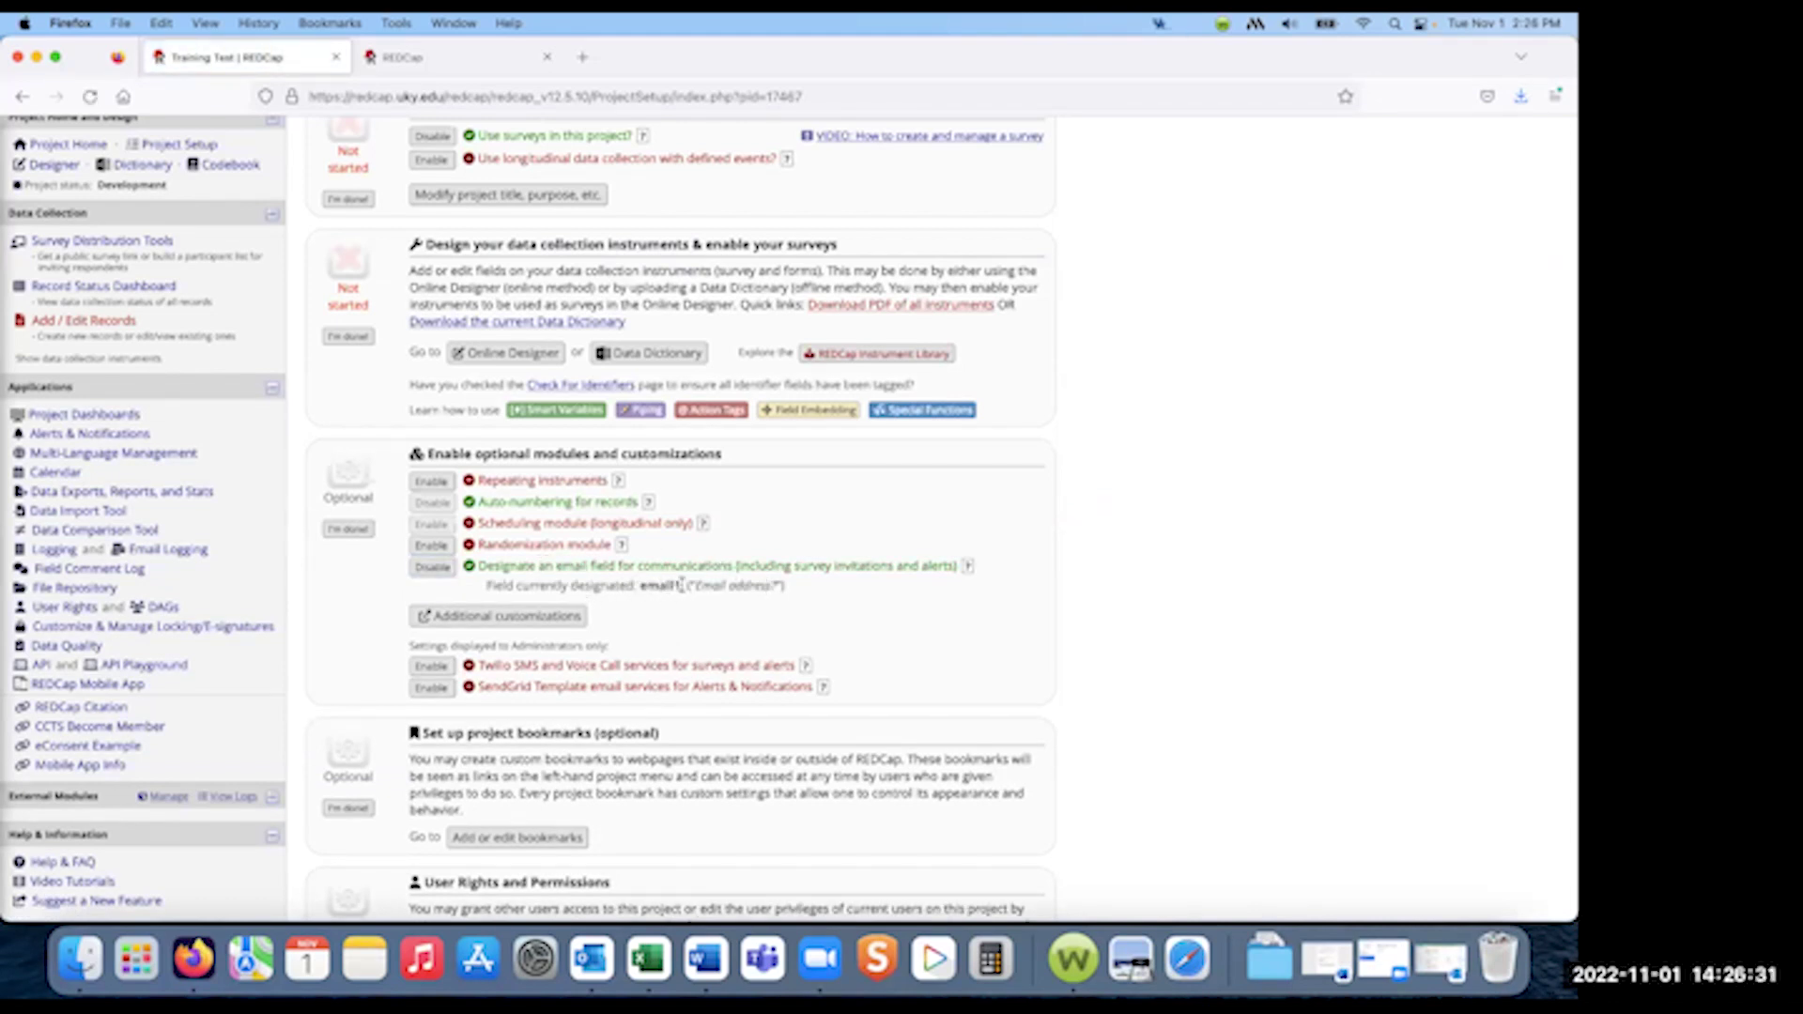
{"action": "scroll", "coordinate": [182, 481], "scroll_direction": "up", "scroll_amount": 4}
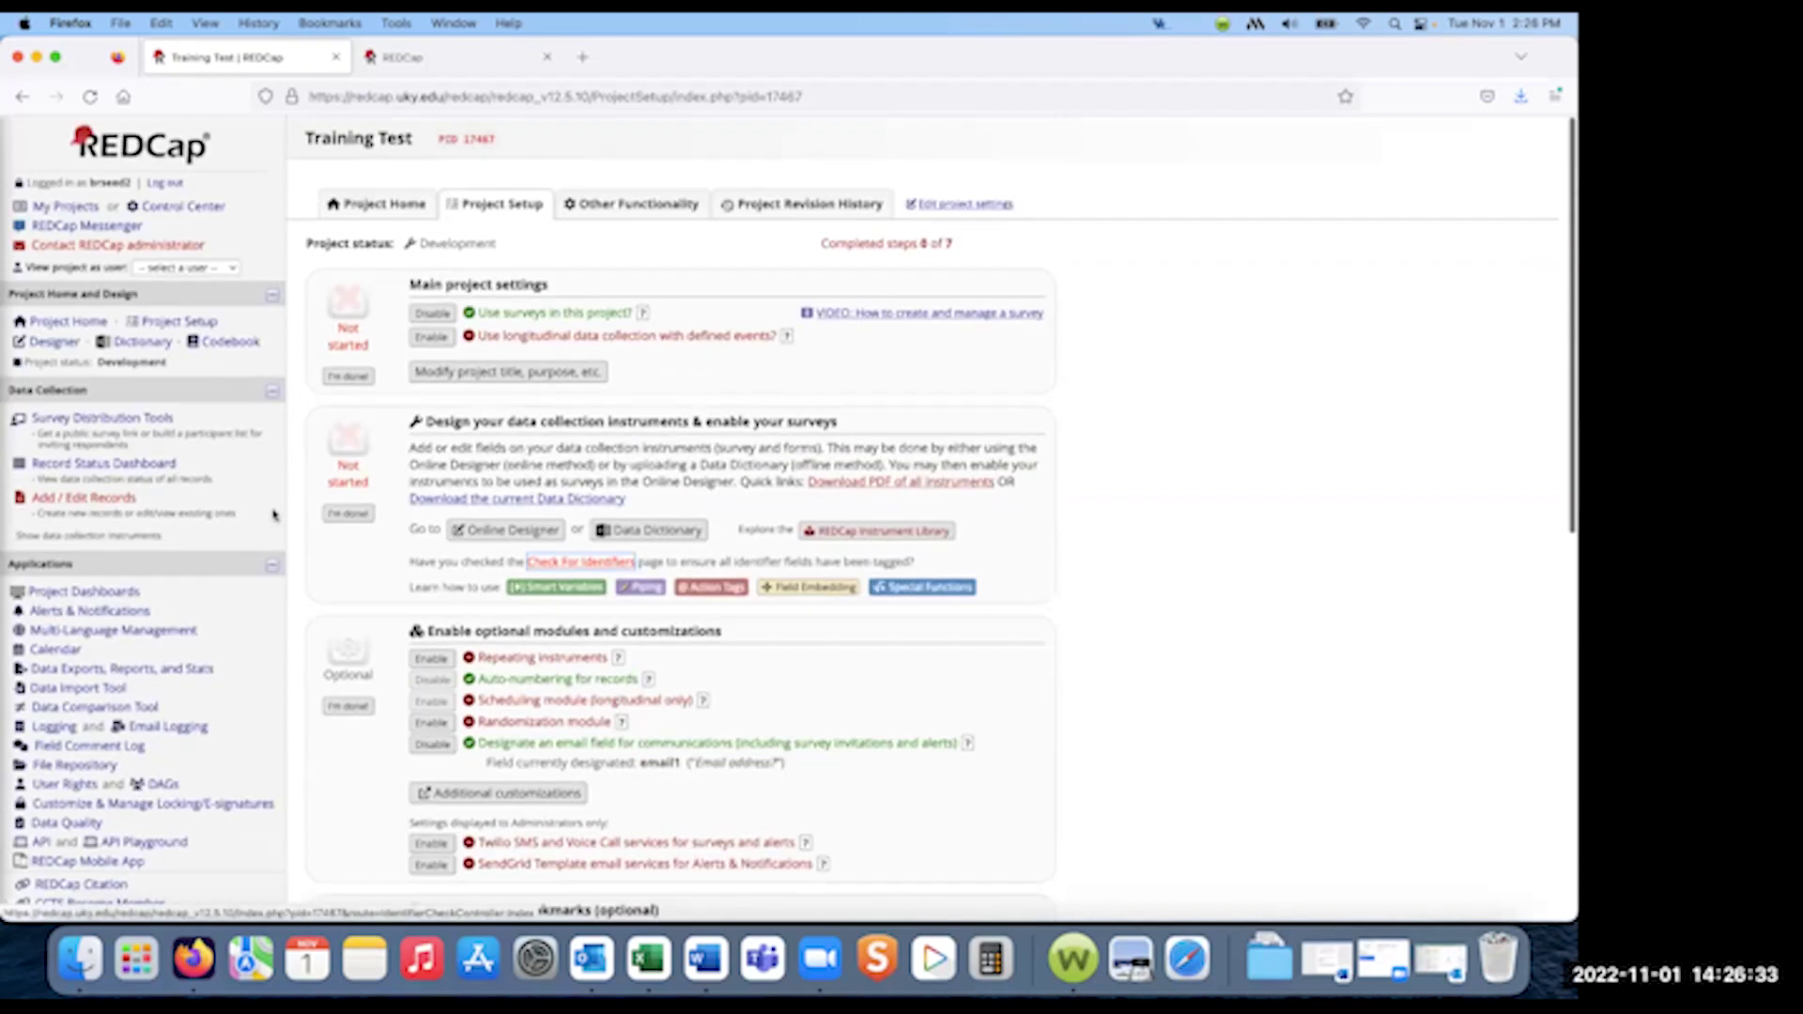
- From the Online Designer, open the Pre-Screening Survey's automated invitation settings
{"action": "left_click", "coordinate": [54, 341]}
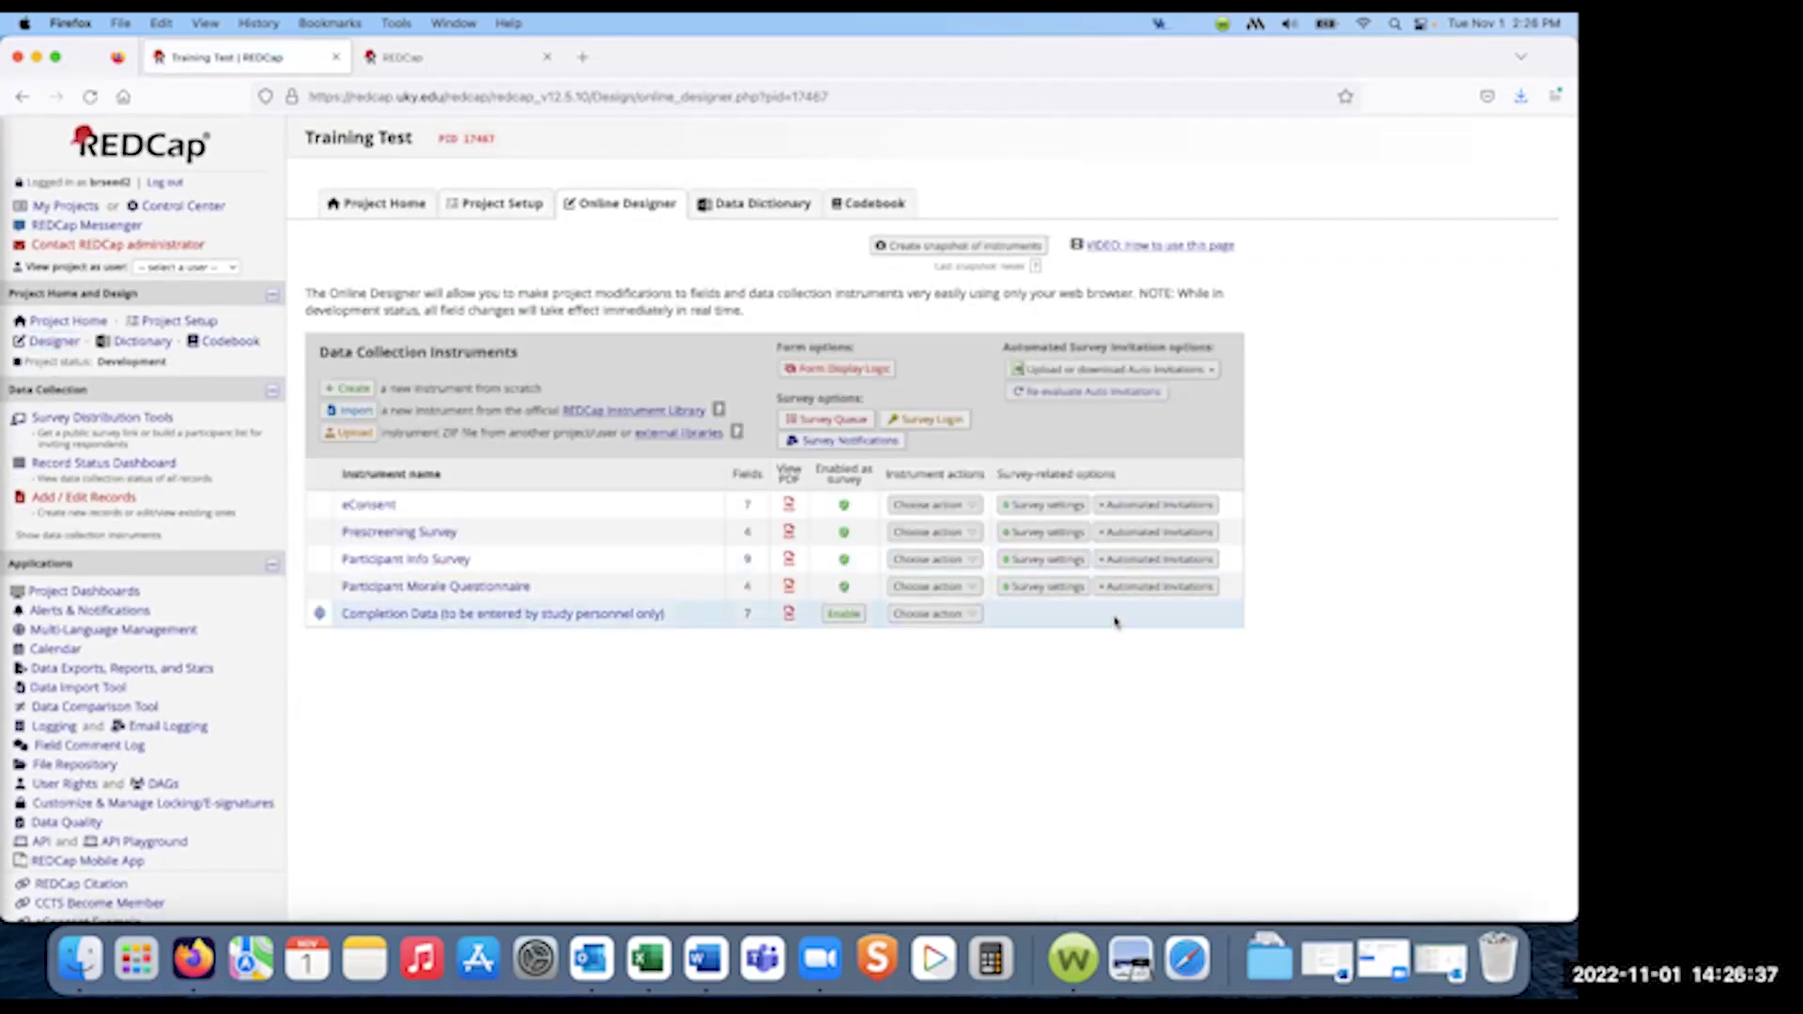
{"action": "left_click", "coordinate": [1176, 533]}
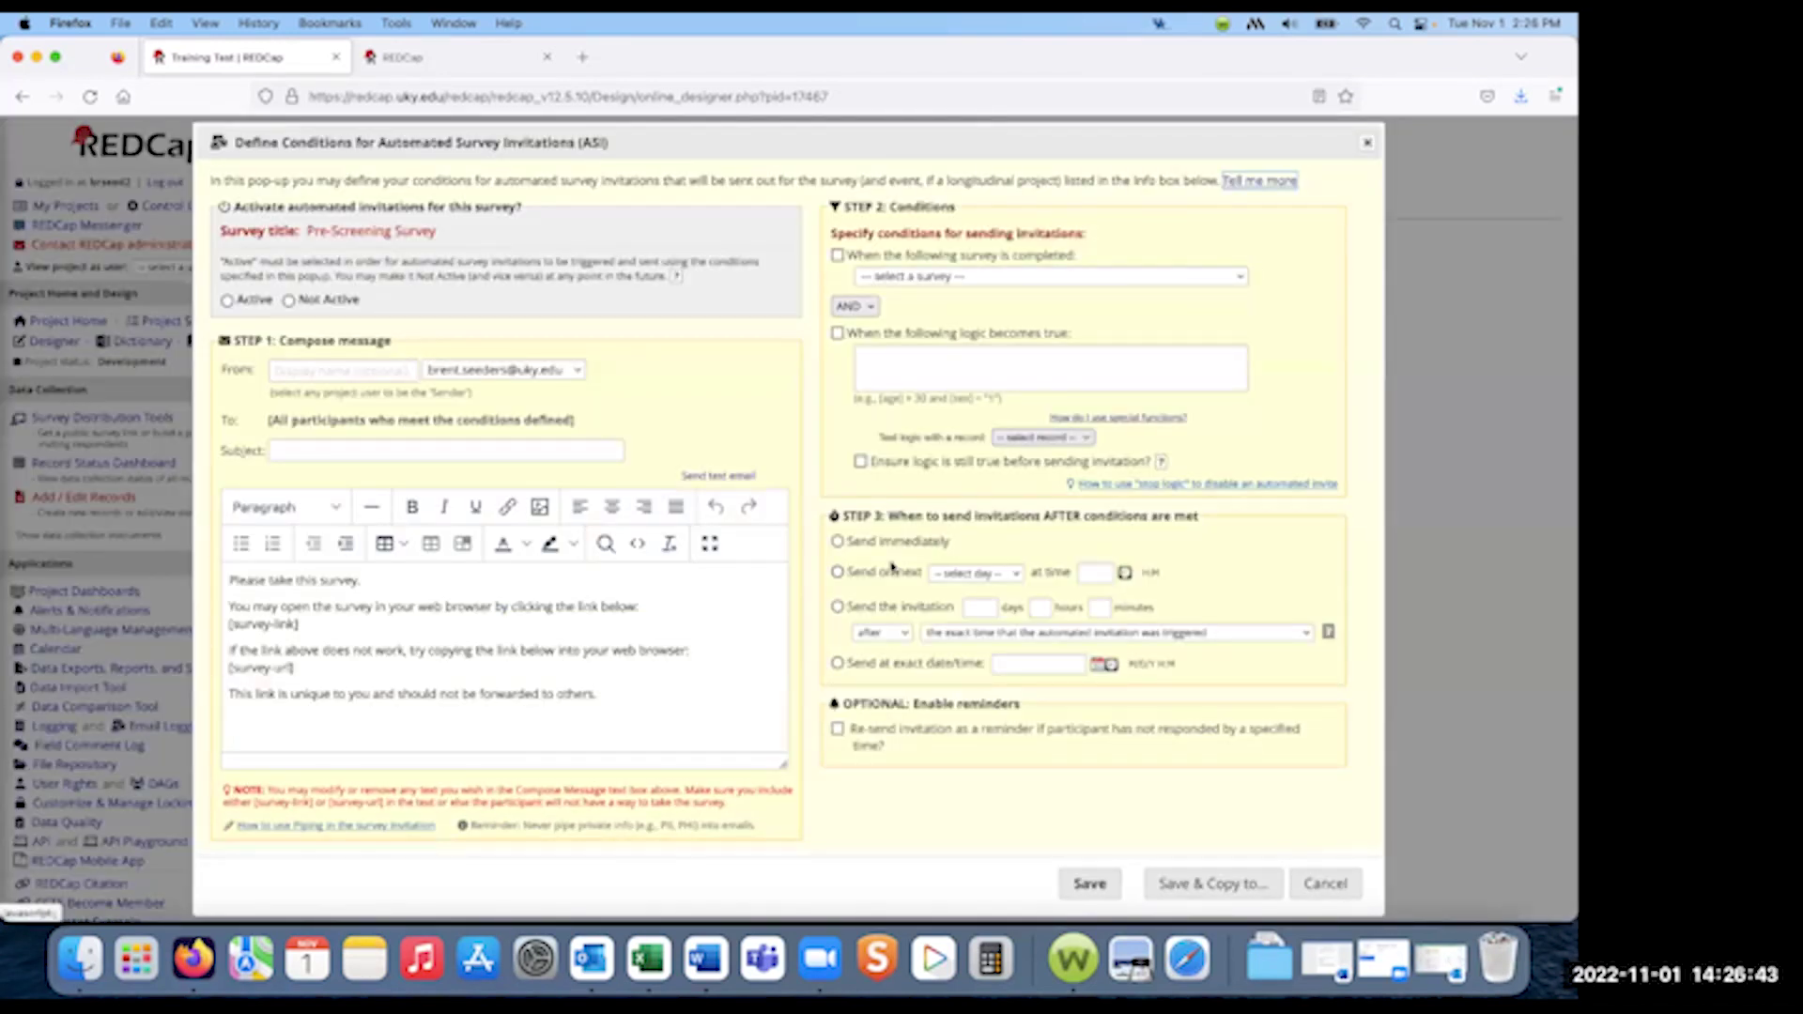
{"action": "left_click_drag", "start_coordinate": [818, 144], "coordinate": [669, 143]}
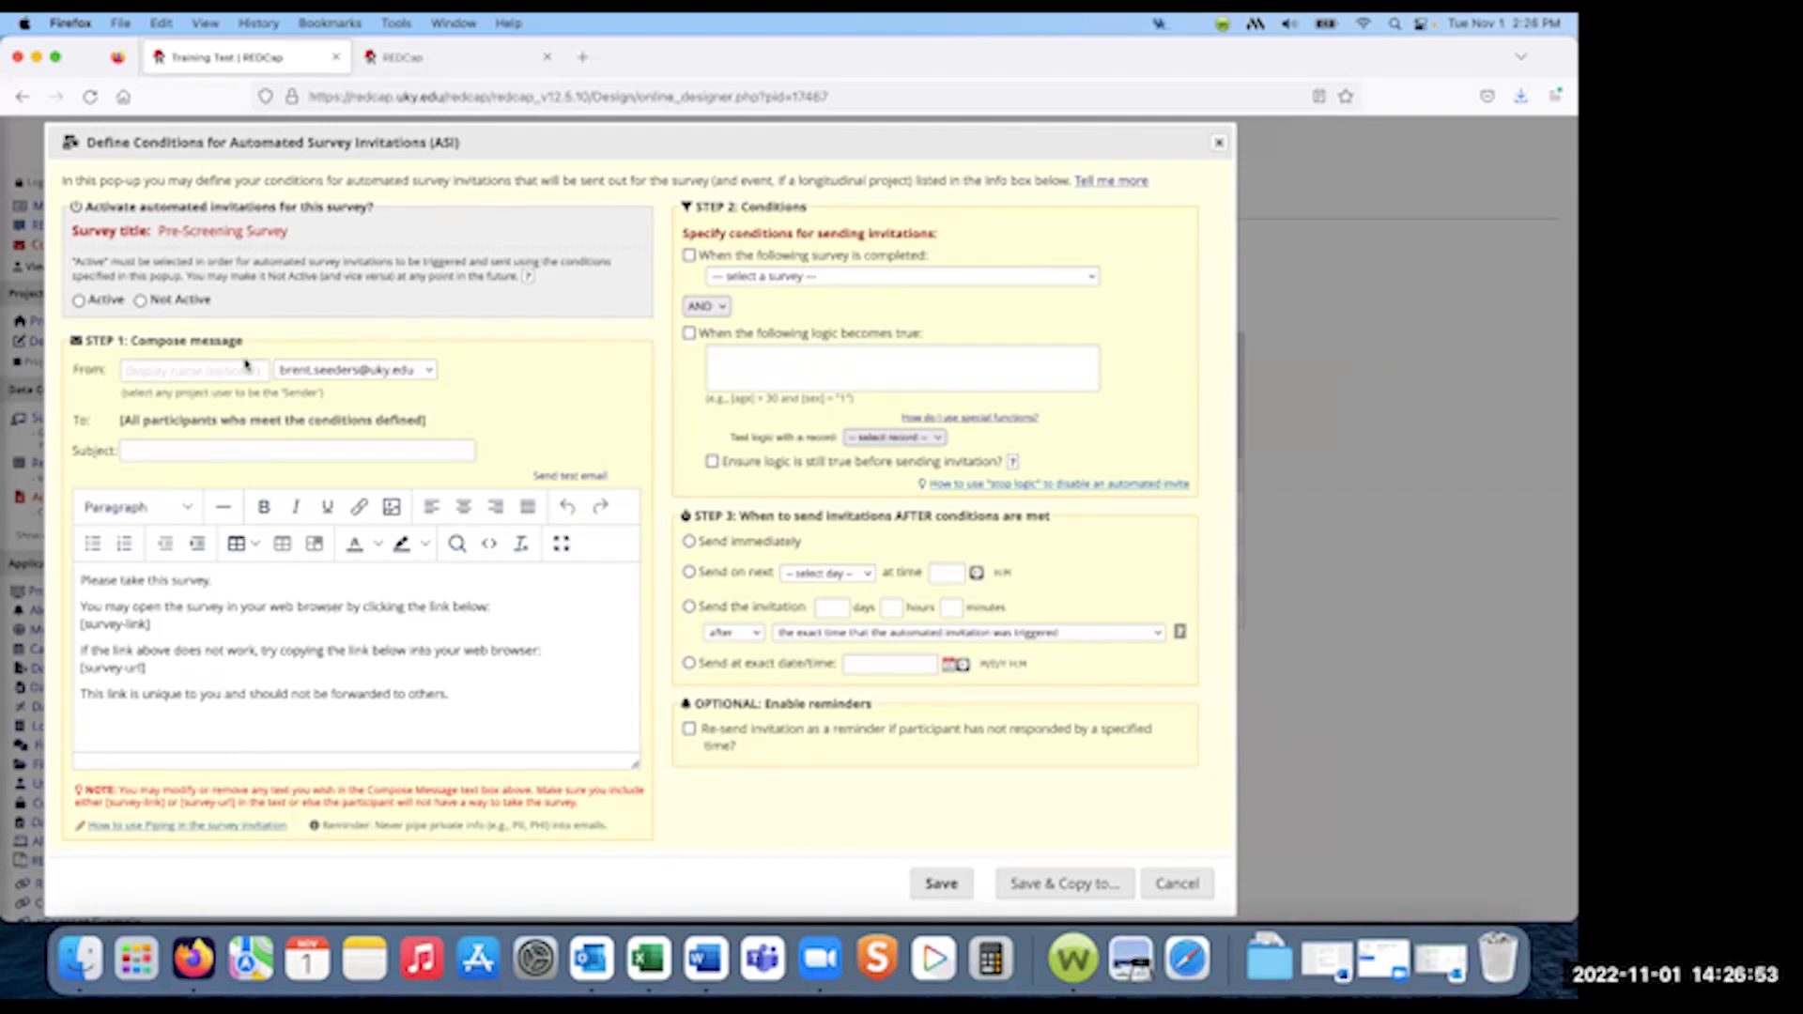
- Review the sender options, keeping the existing From address, and select the lower message paragraphs
{"action": "left_click", "coordinate": [186, 366]}
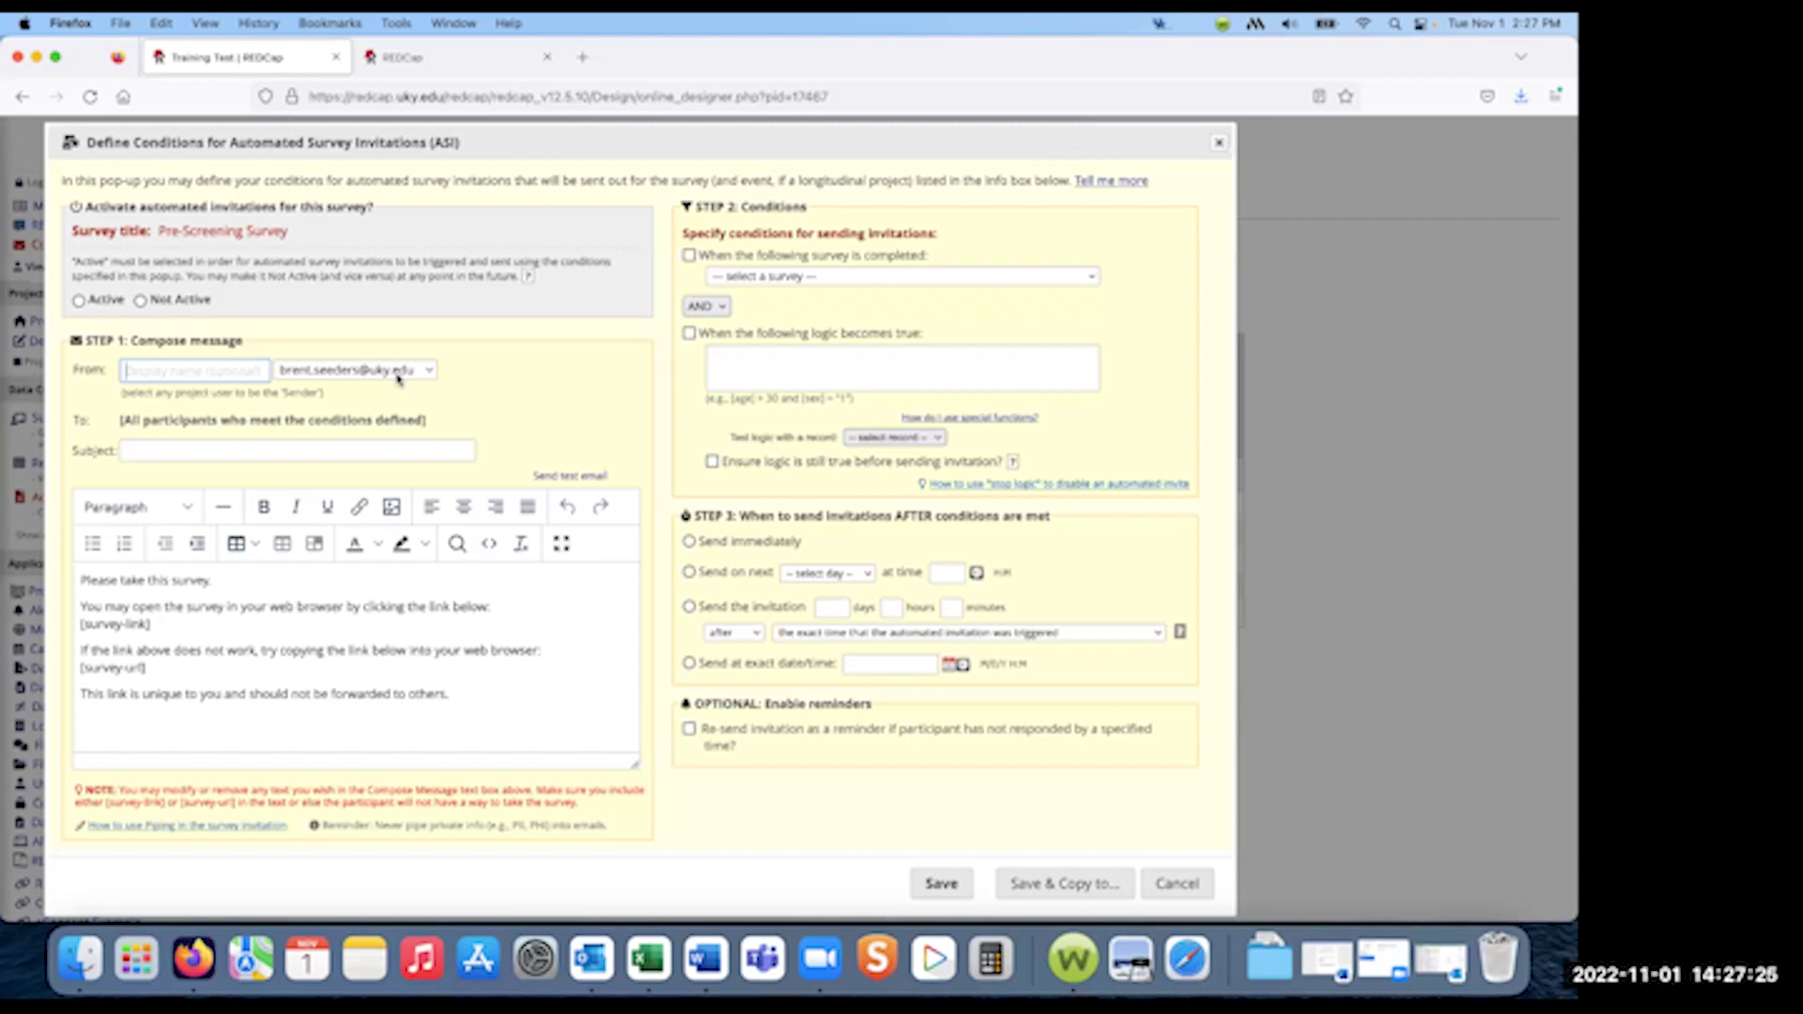
{"action": "left_click", "coordinate": [431, 373]}
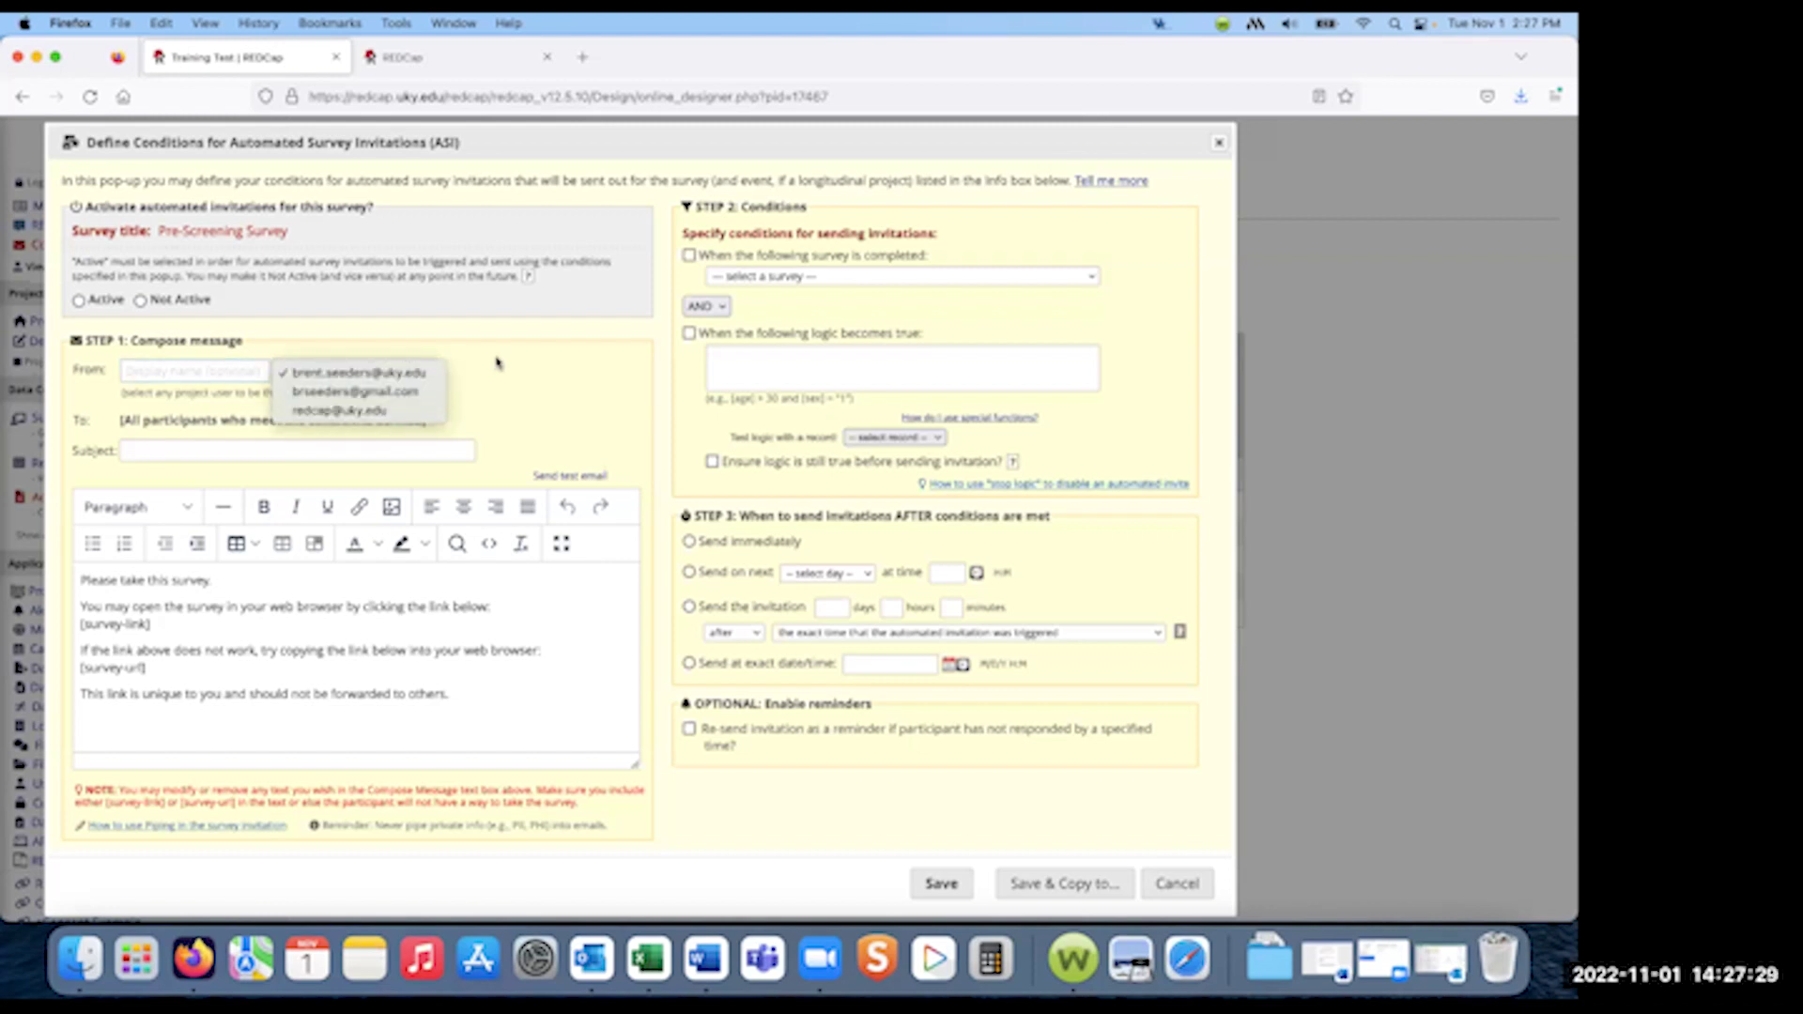
{"action": "left_click", "coordinate": [497, 363]}
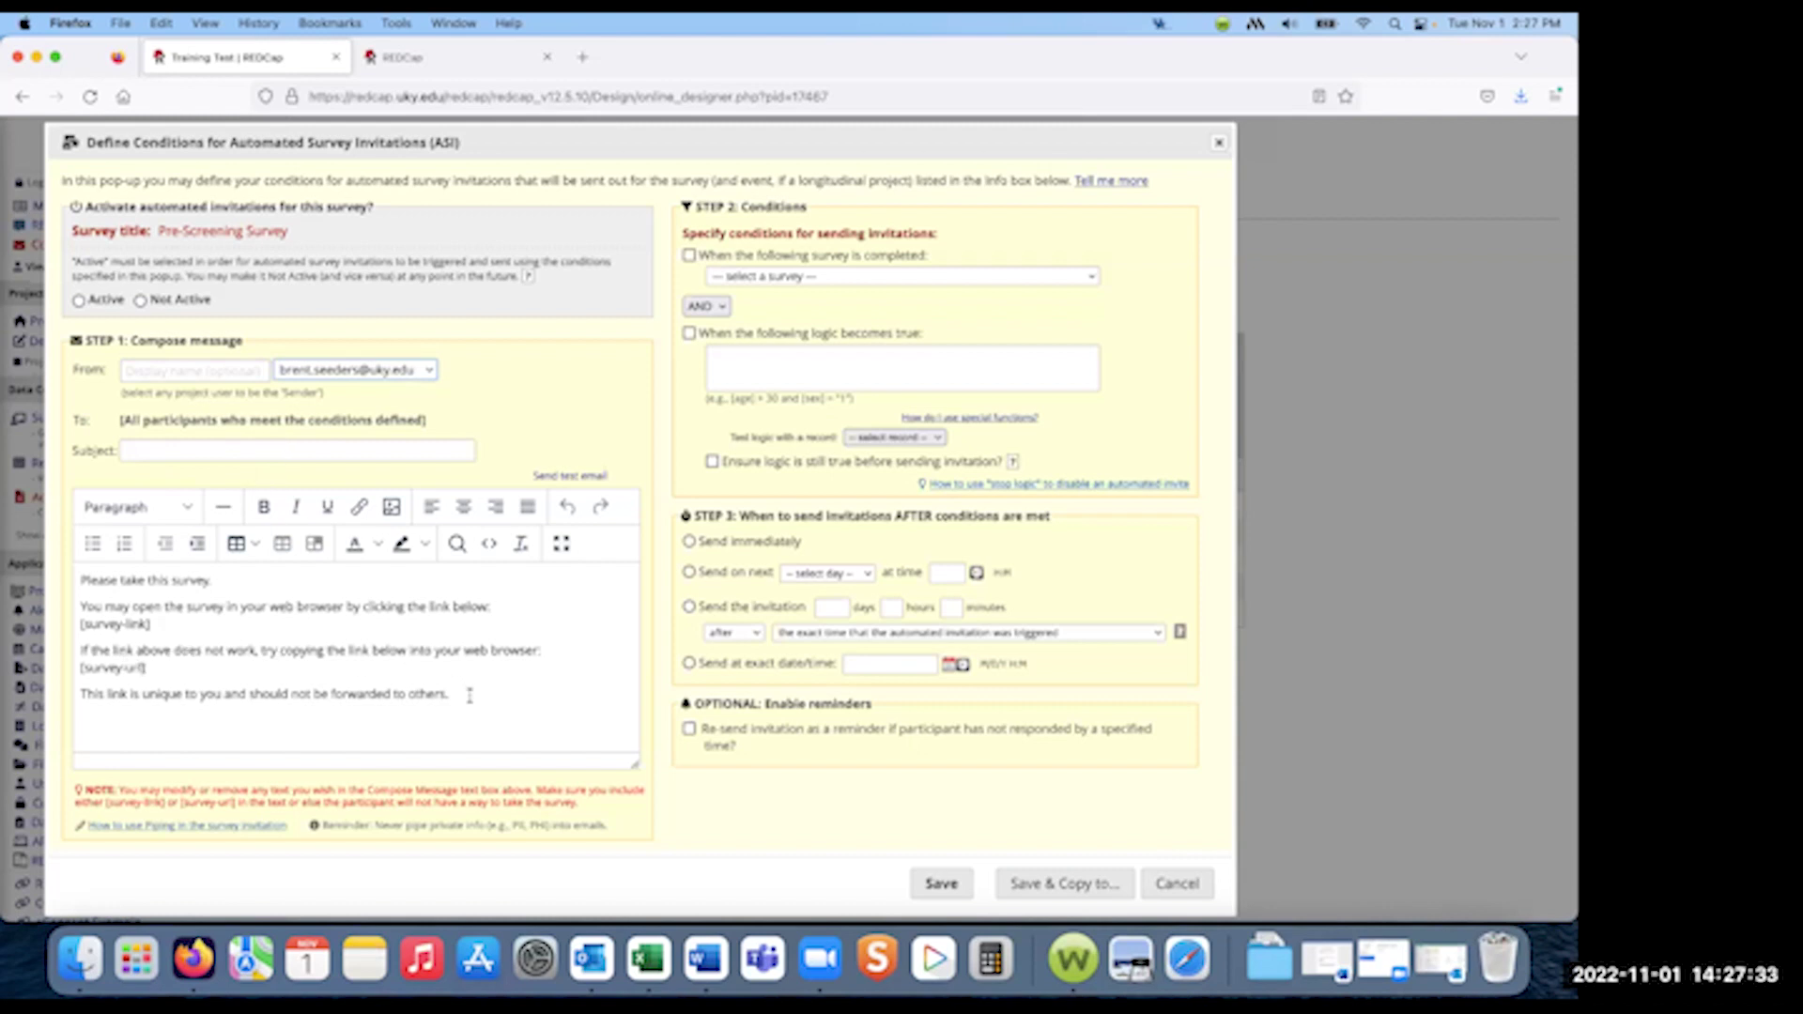
{"action": "left_click_drag", "start_coordinate": [469, 695], "coordinate": [76, 611]}
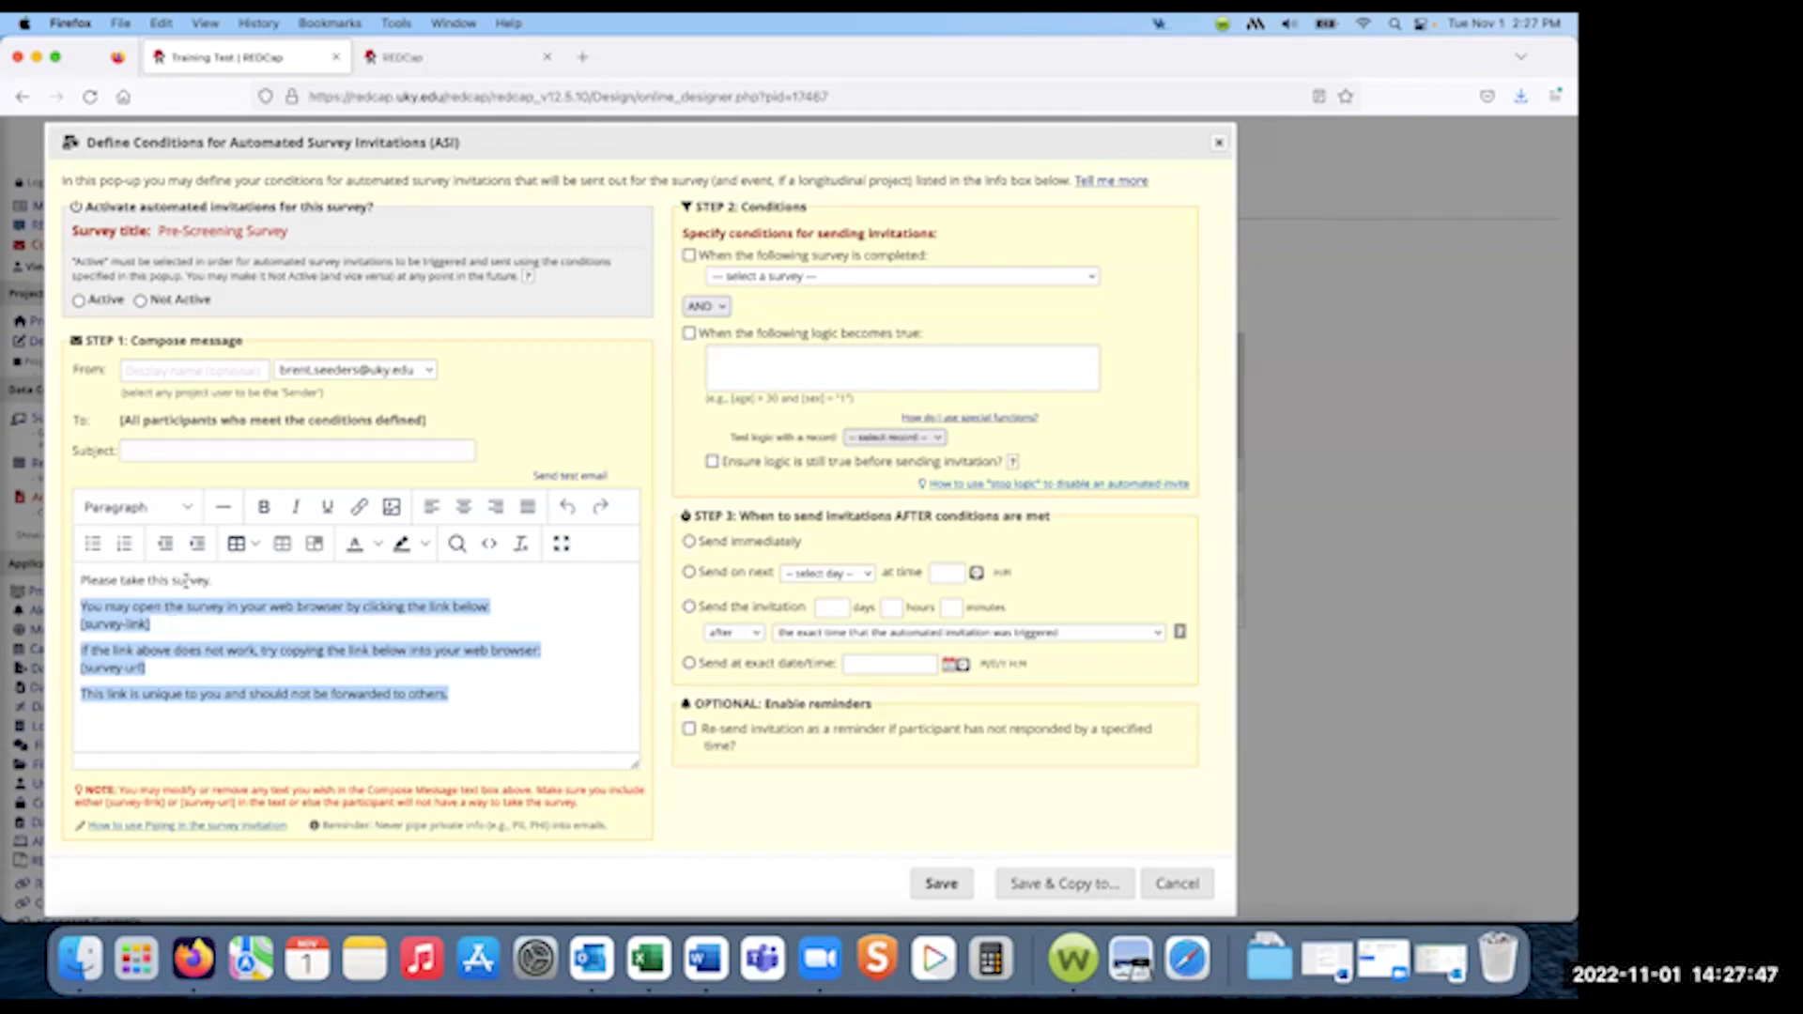
- Trigger the invitation on eConsent completion and add a 'when logic becomes true' condition
{"action": "left_click", "coordinate": [217, 579]}
{"action": "triple_click", "coordinate": [99, 572]}
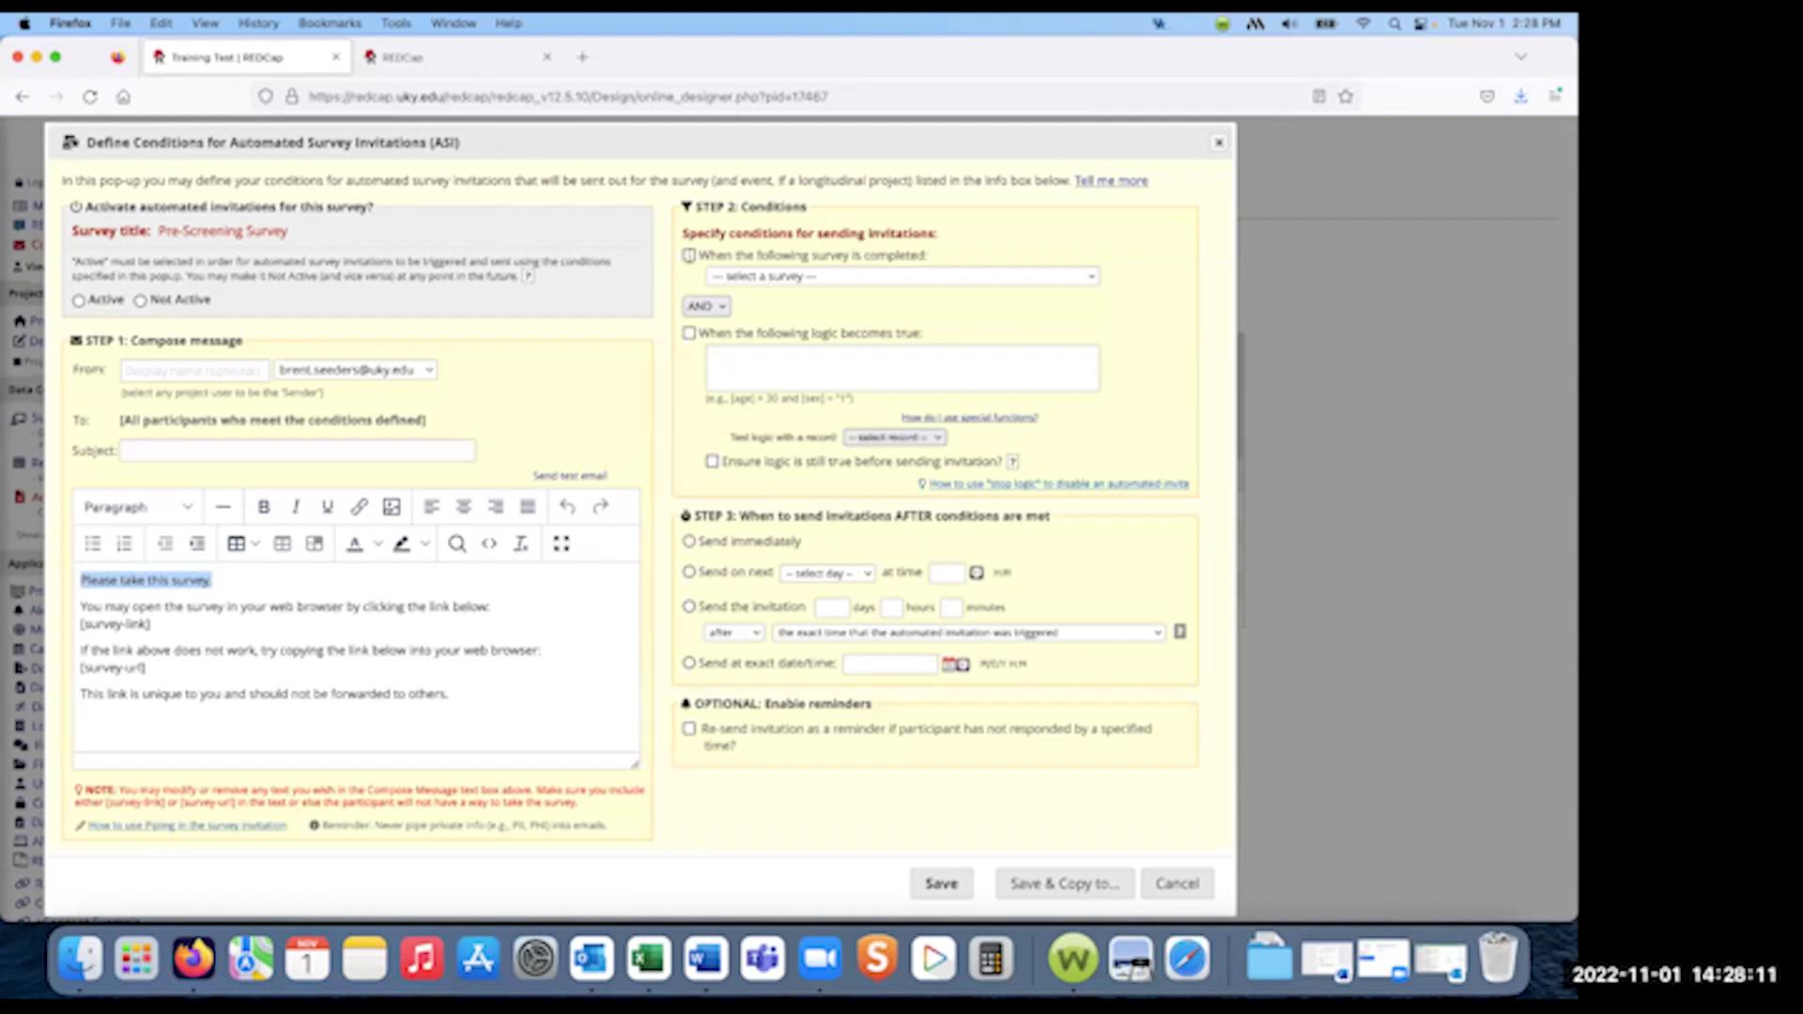
{"action": "left_click", "coordinate": [689, 256]}
{"action": "left_click", "coordinate": [1006, 279]}
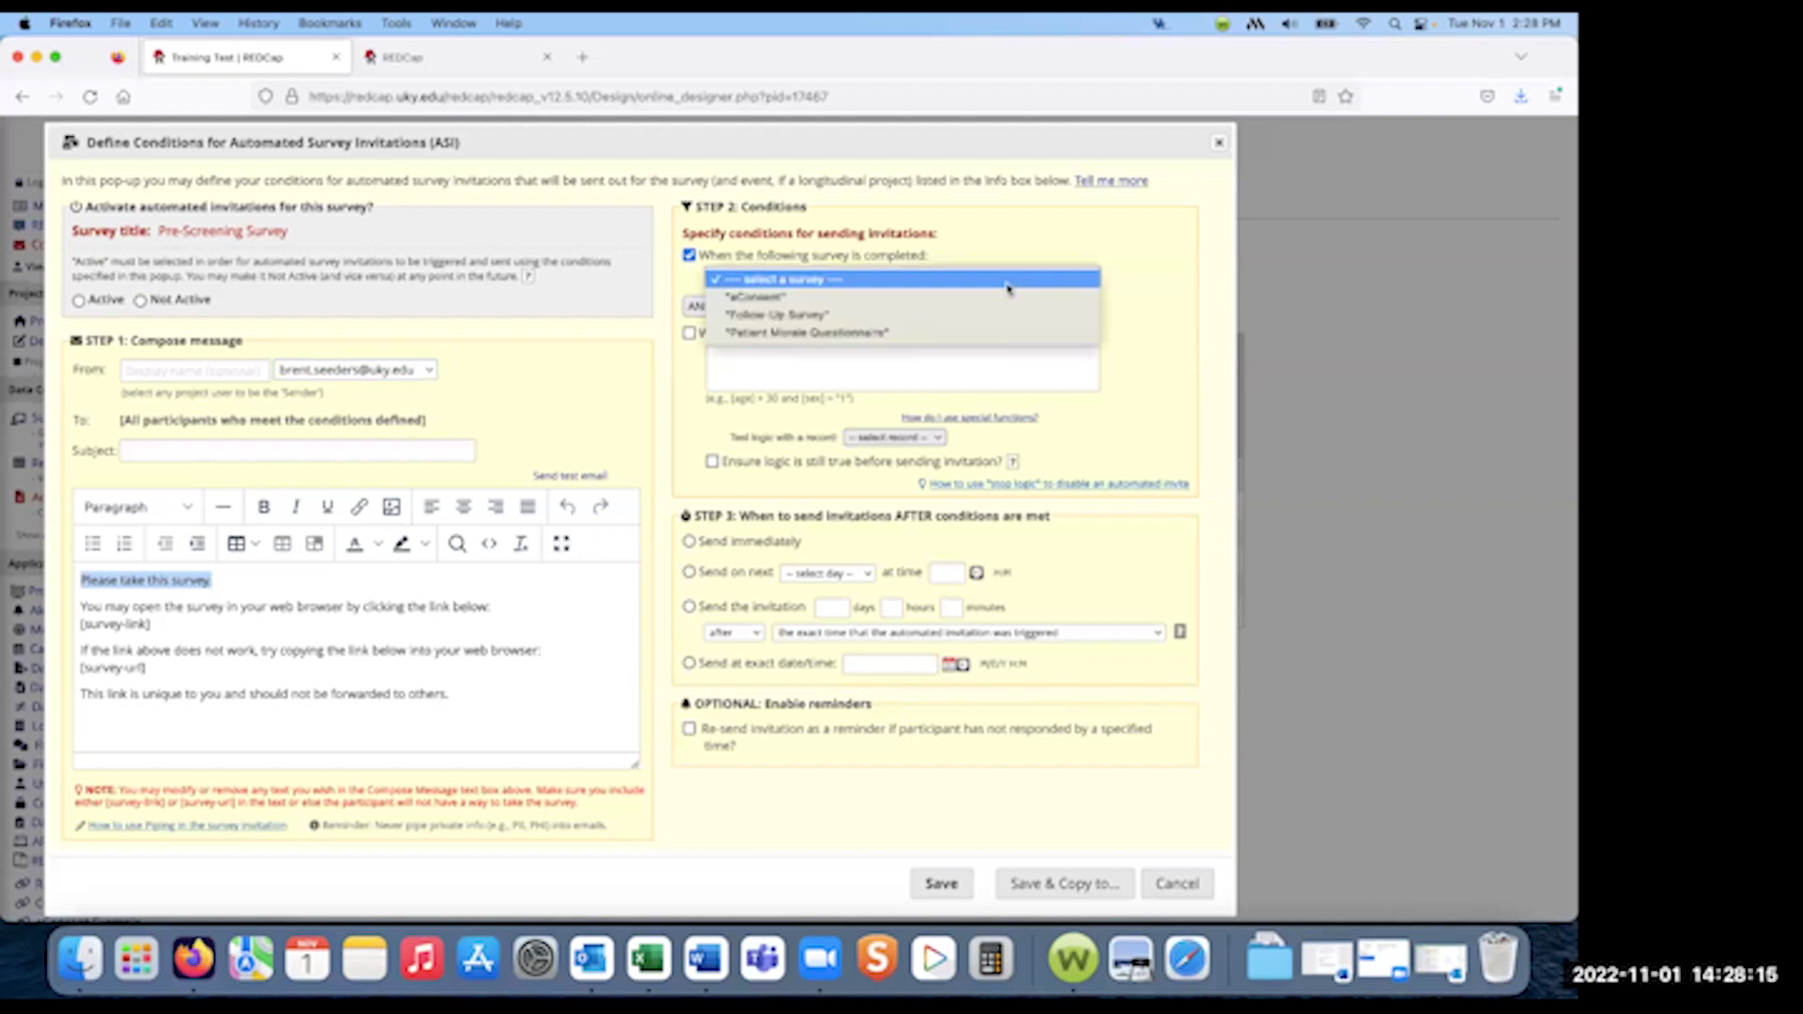
{"action": "left_click", "coordinate": [777, 298]}
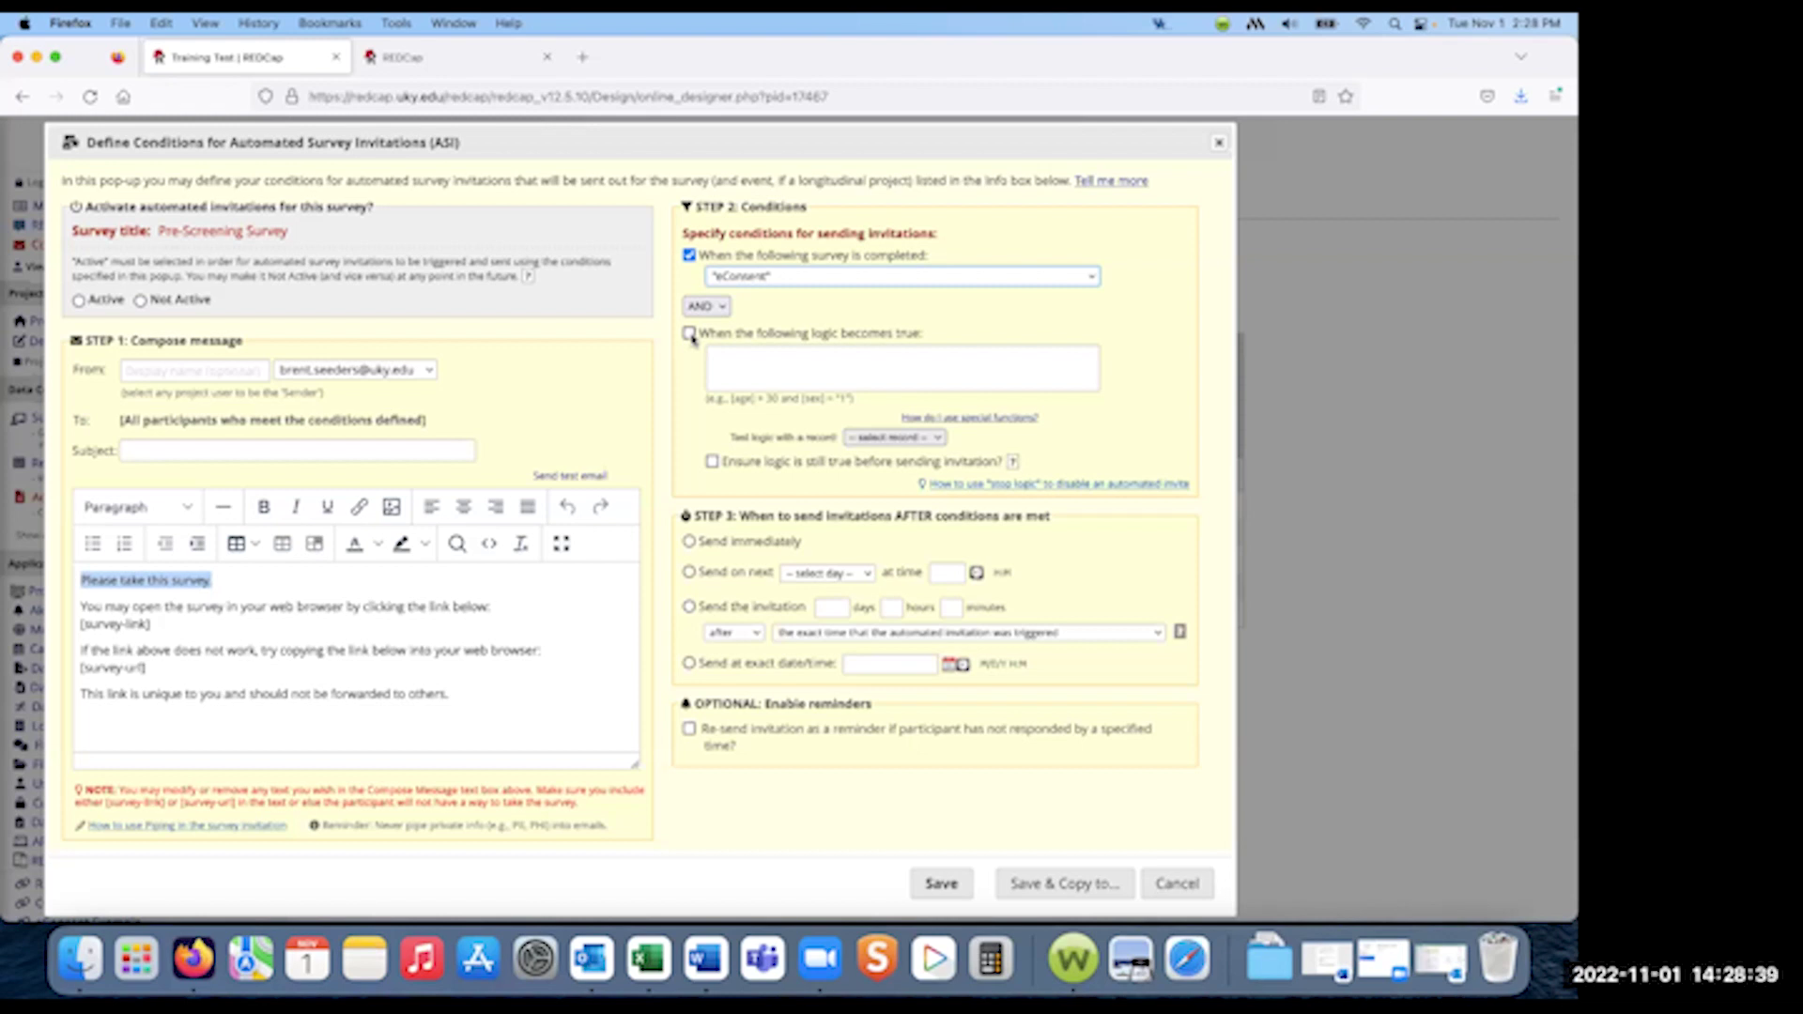
{"action": "left_click", "coordinate": [689, 333]}
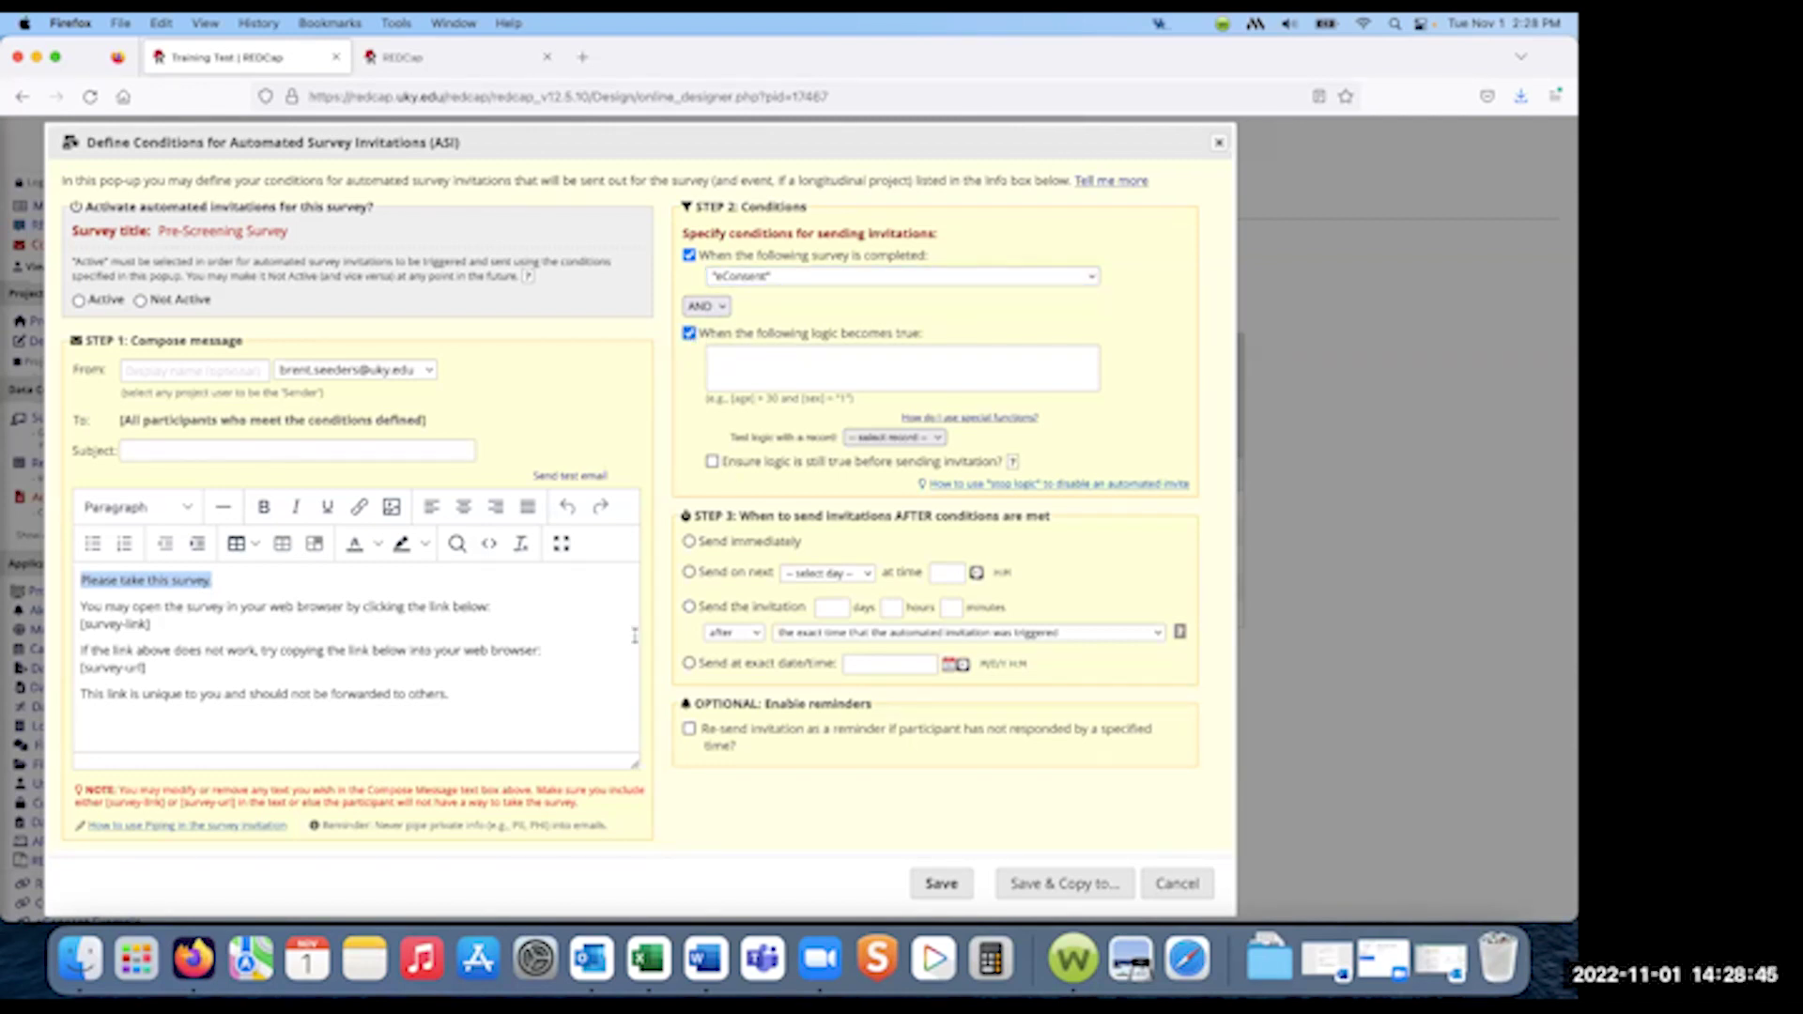
{"action": "left_click", "coordinate": [779, 367]}
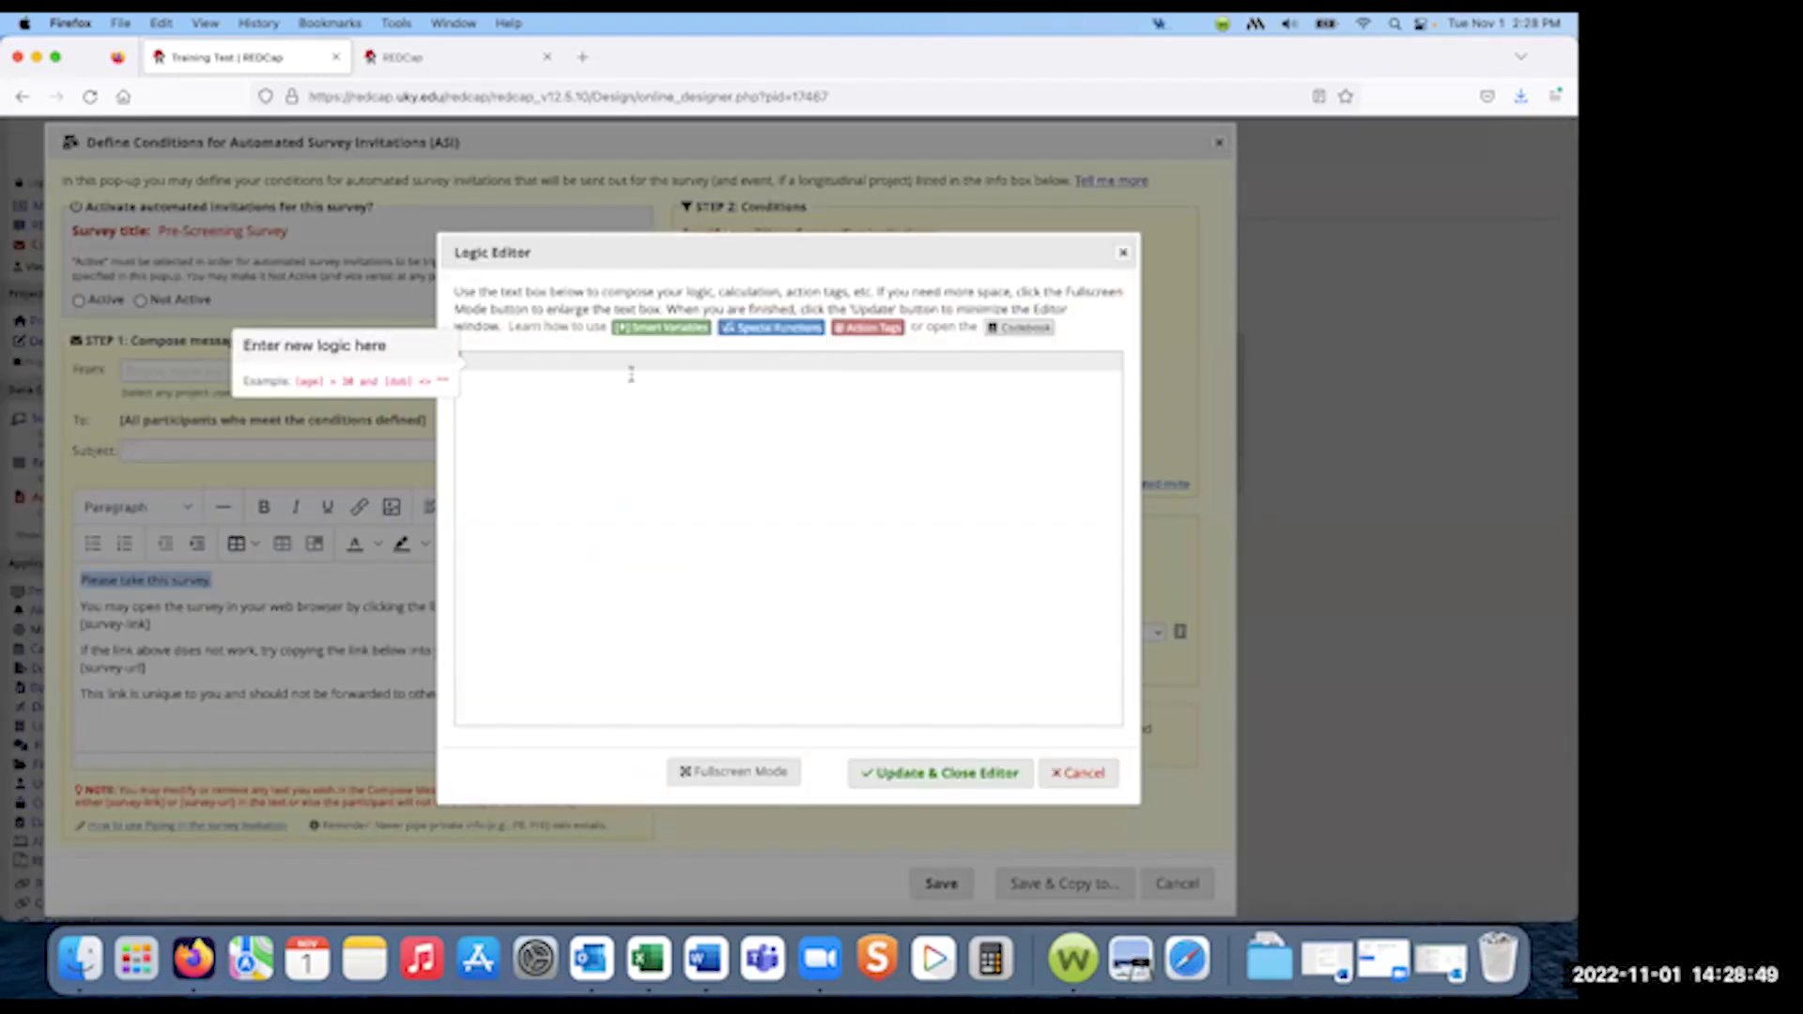
- Write the logic [consent1] = '1', correcting the mistyped value
{"action": "left_click", "coordinate": [465, 361]}
{"action": "type", "text": "["}
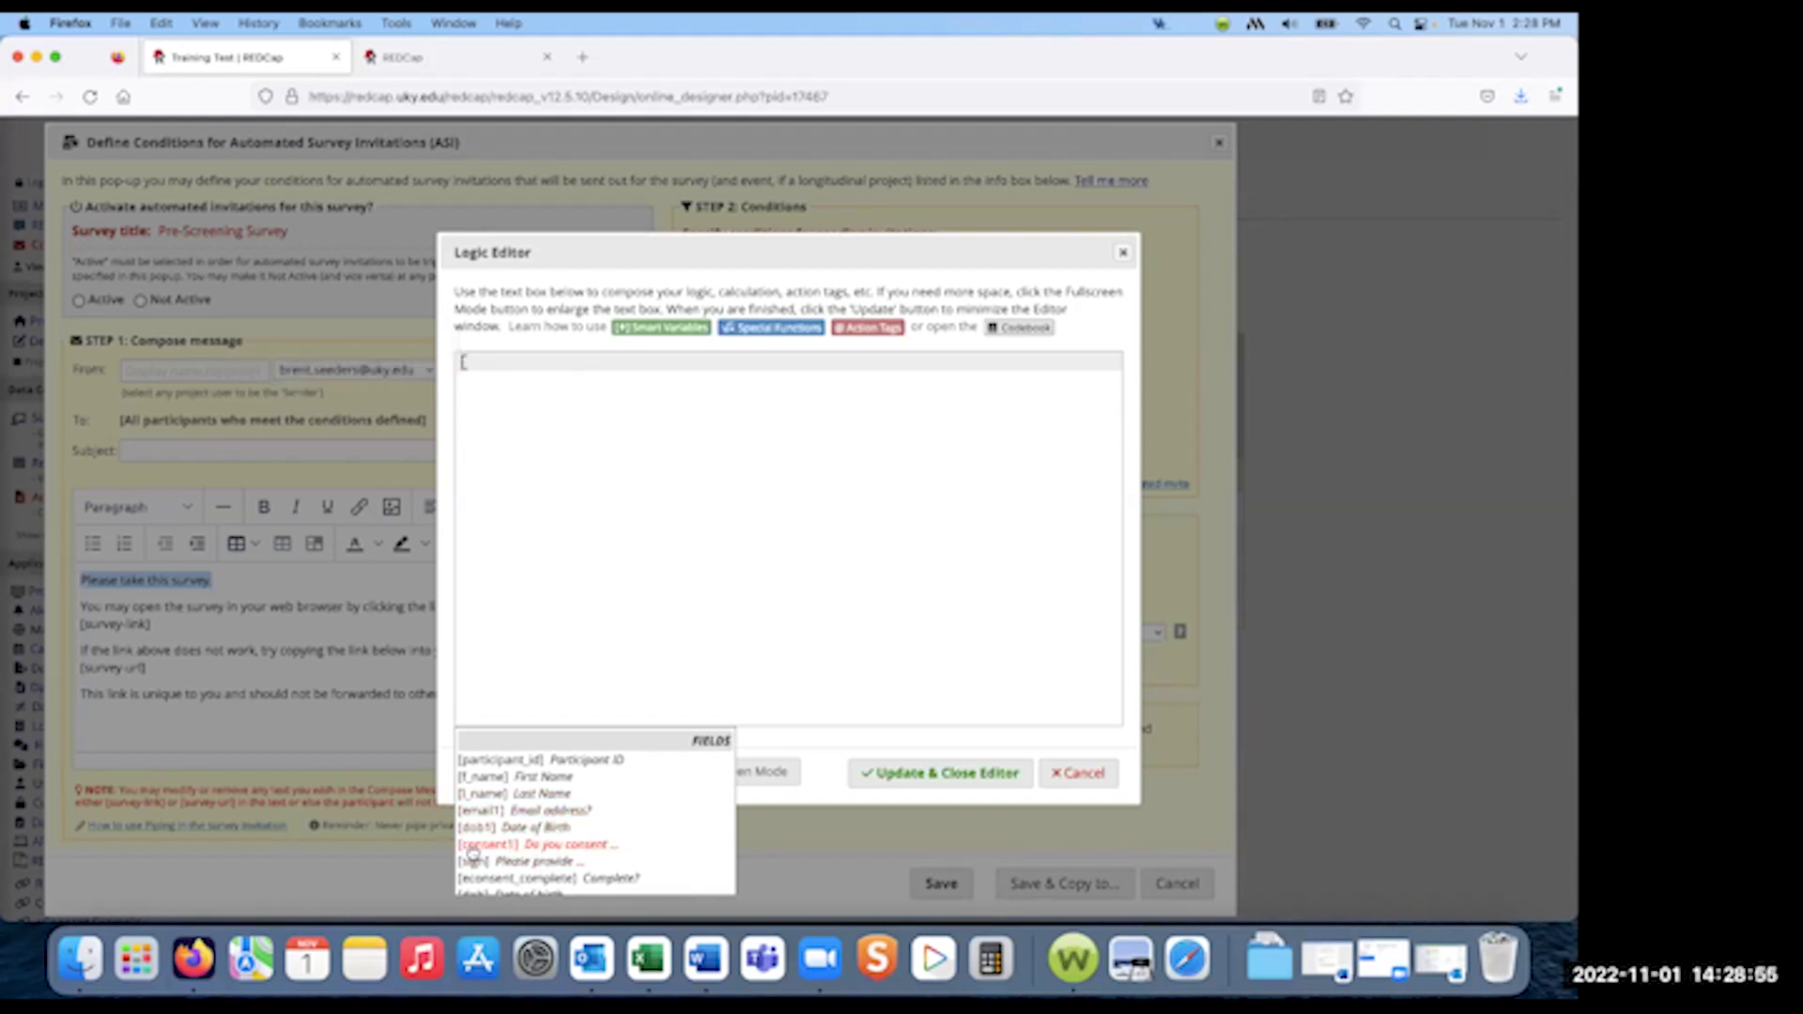
{"action": "left_click", "coordinate": [568, 845]}
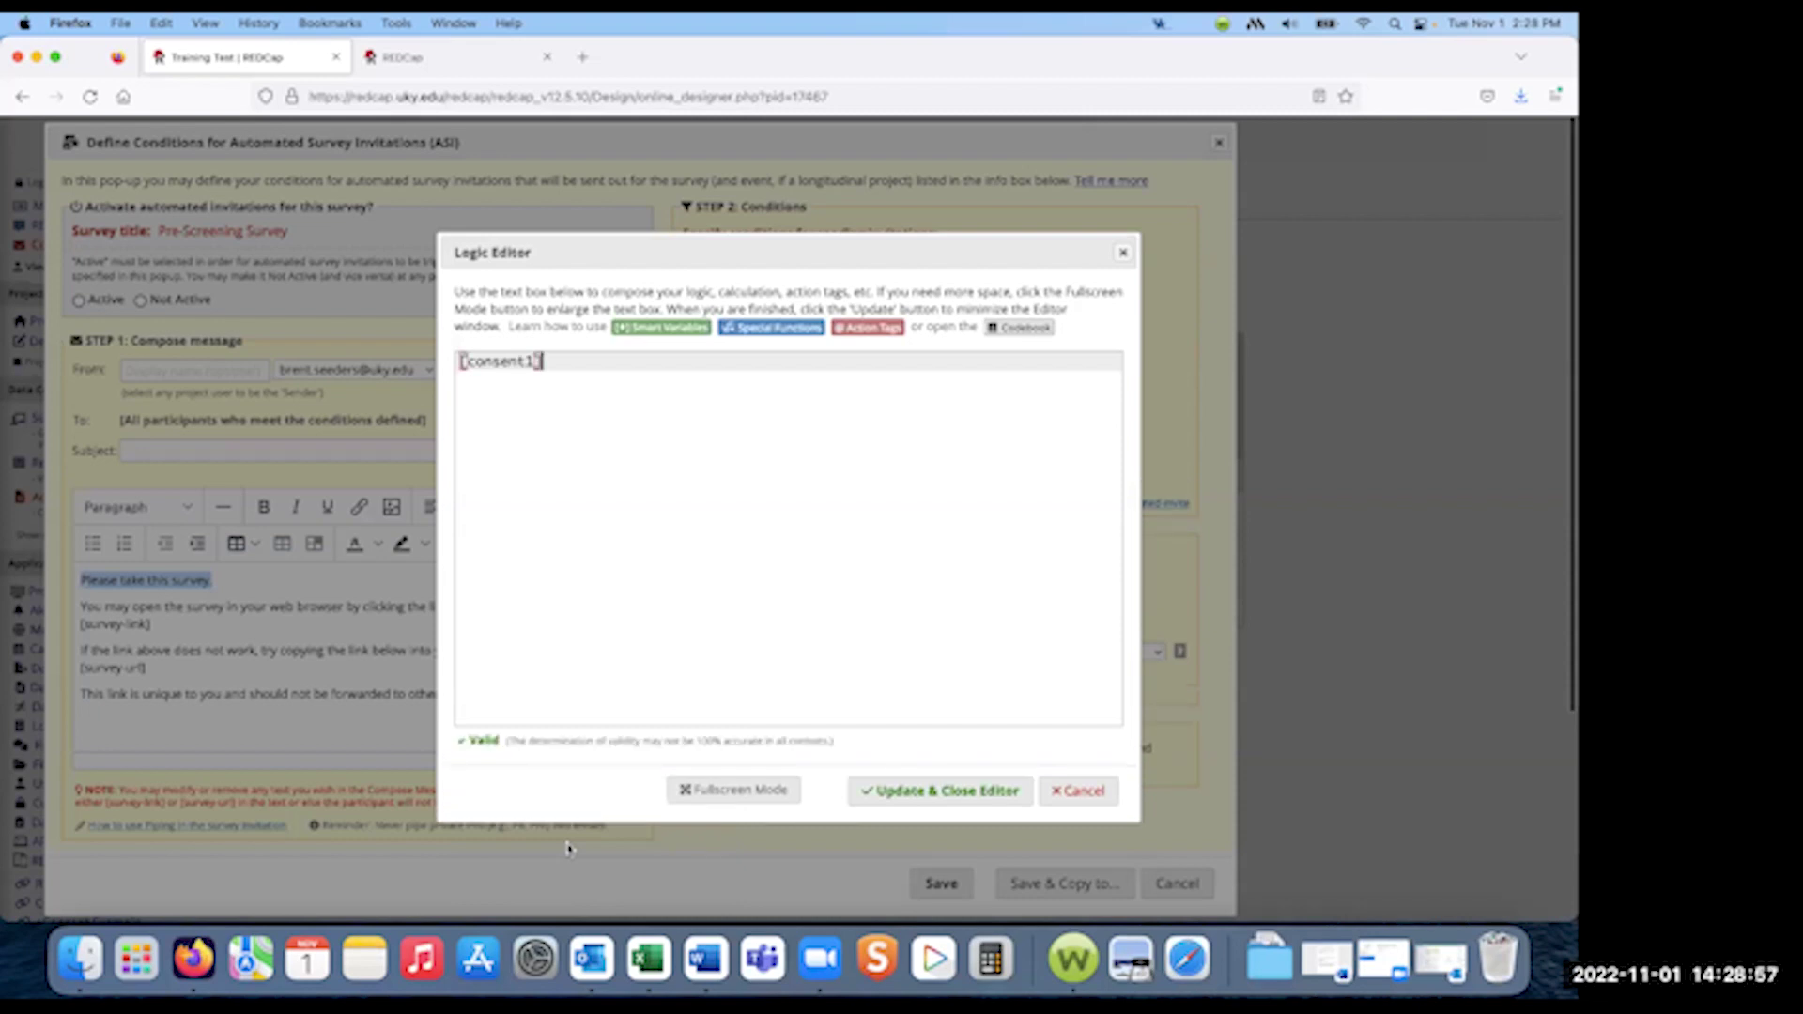
{"action": "type", "text": "= "}
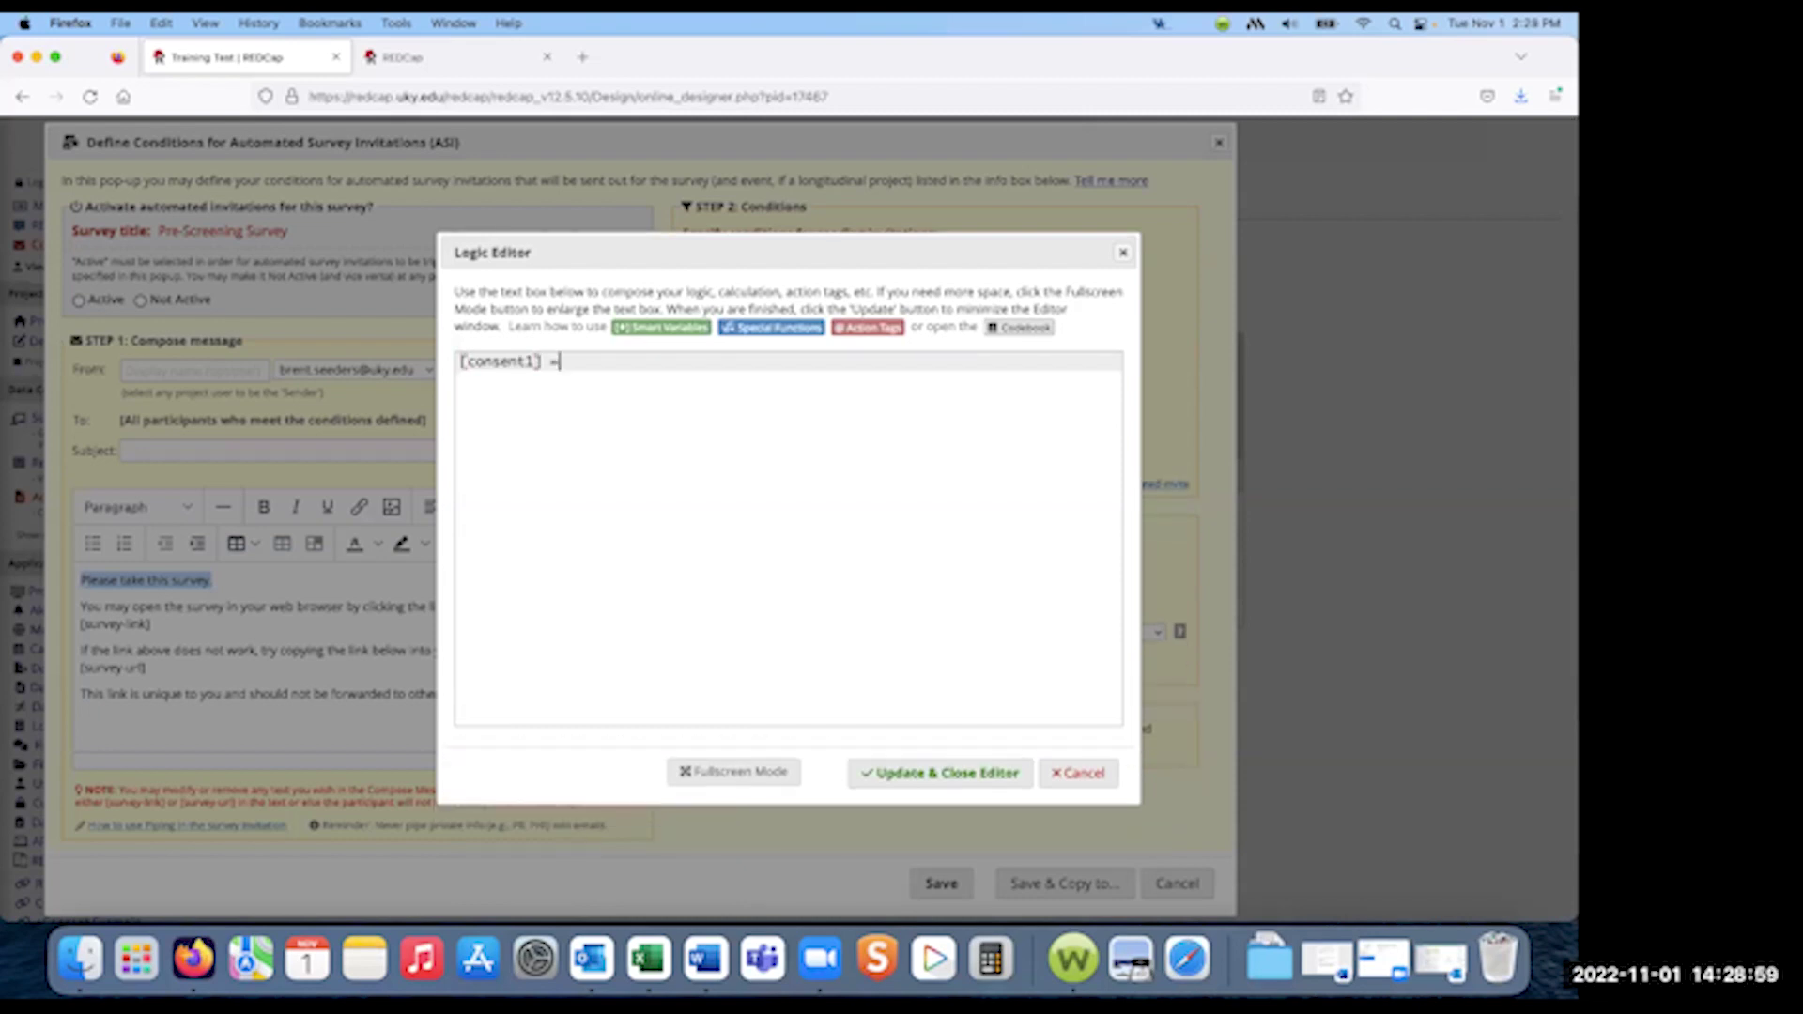
{"action": "type", "text": "'1'"}
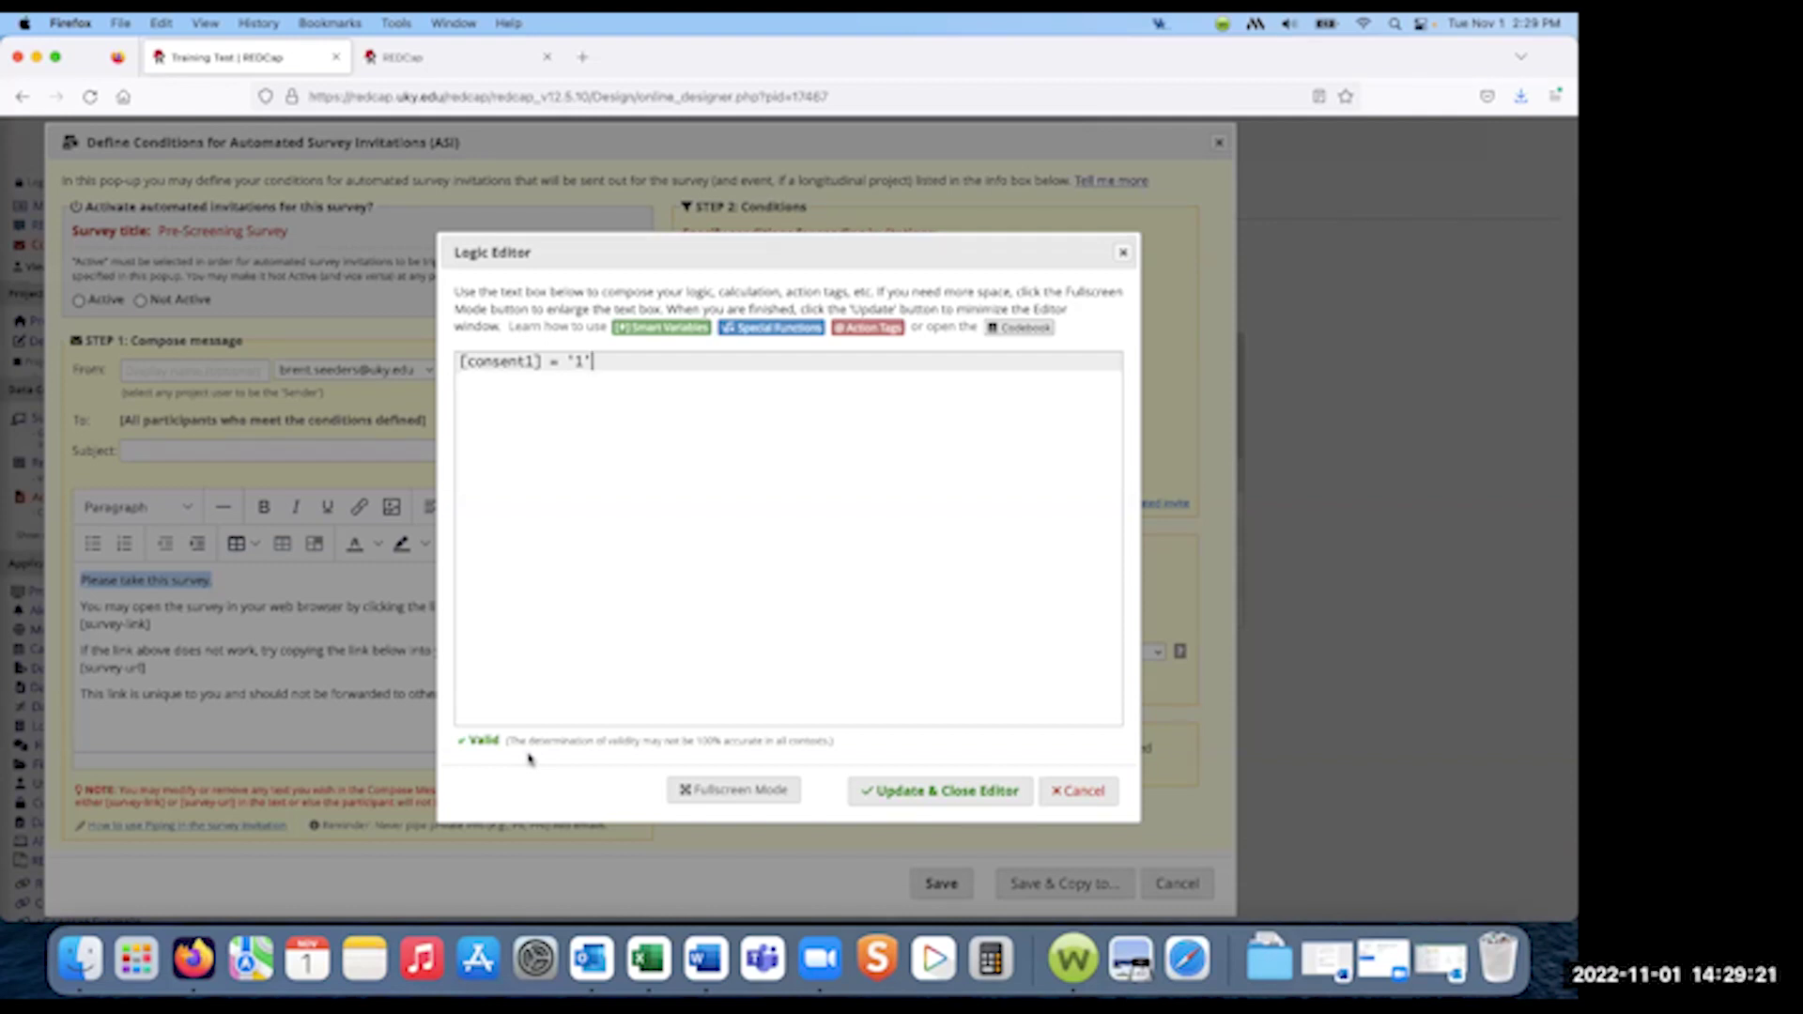
{"action": "key", "text": "BackSpace"}
{"action": "key", "text": "BackSpace"}
{"action": "type", "text": "0"}
{"action": "key", "text": "BackSpace"}
{"action": "key", "text": "BackSpace"}
{"action": "type", "text": "1"}
- Apply the [consent1] = '1' logic and set the invitation to send immediately
{"action": "left_click", "coordinate": [939, 790]}
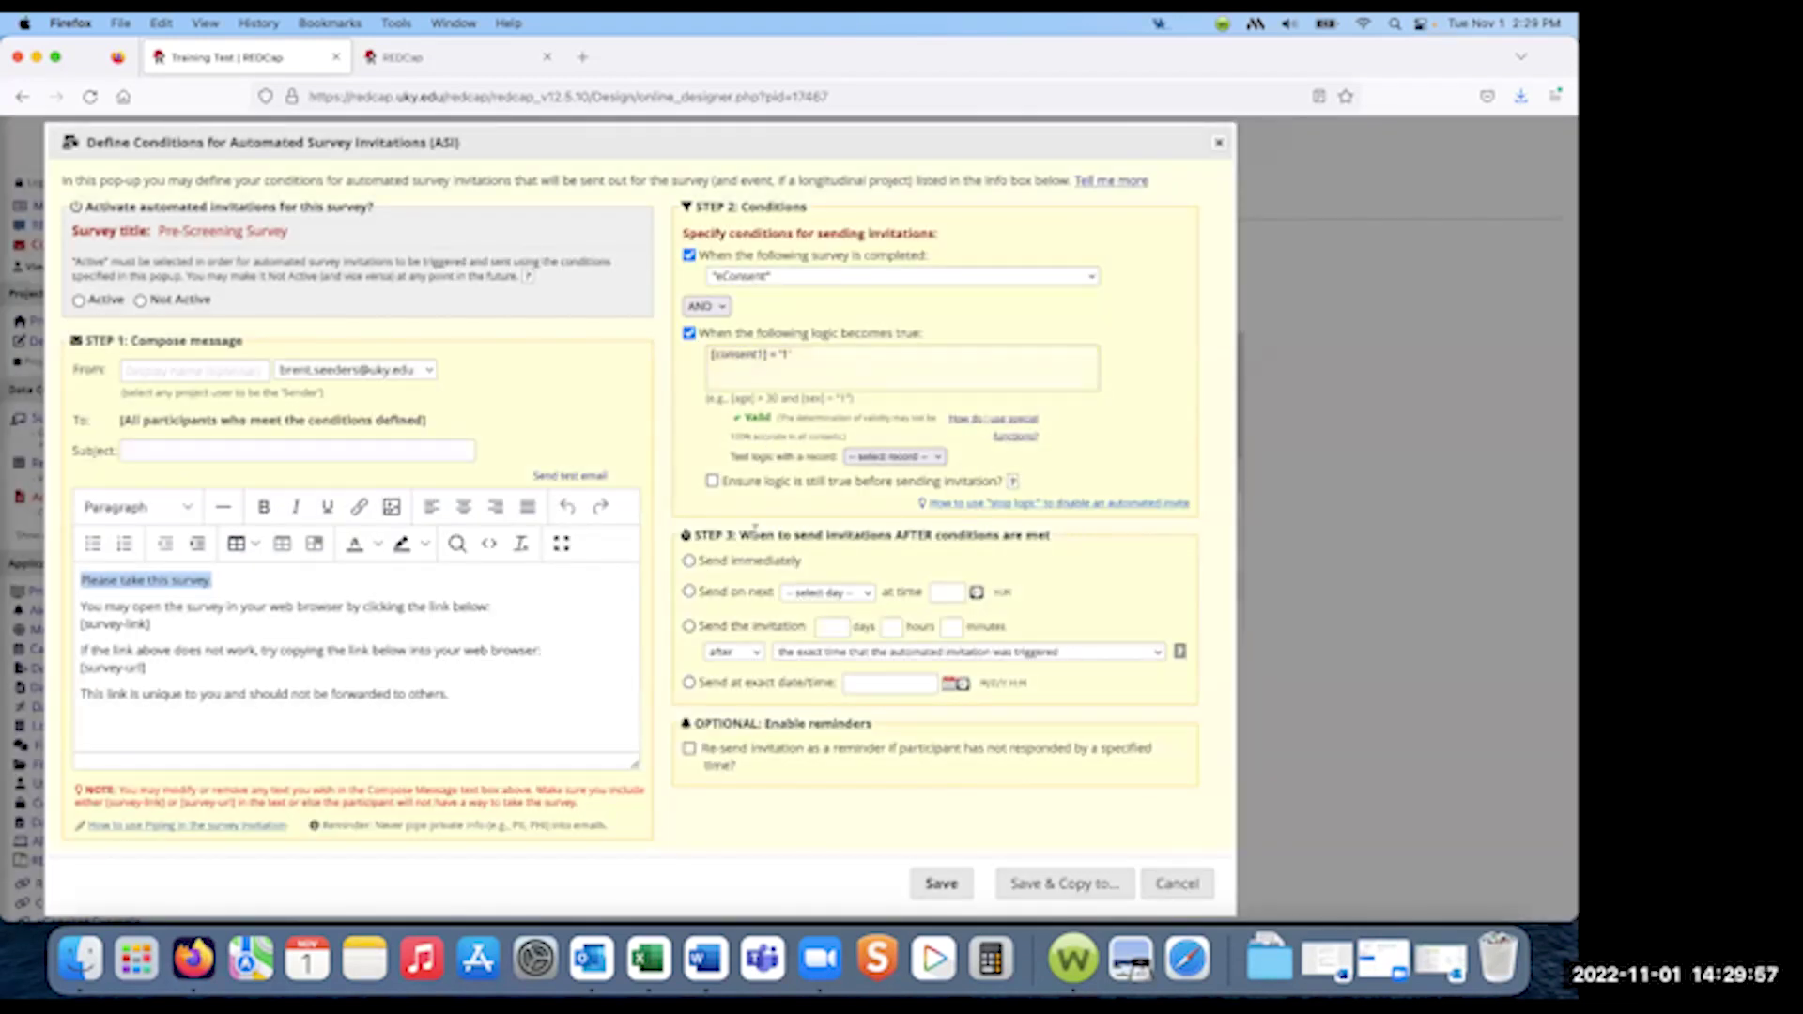
{"action": "left_click", "coordinate": [691, 561]}
{"action": "scroll", "coordinate": [843, 742], "scroll_direction": "down", "scroll_amount": 4}
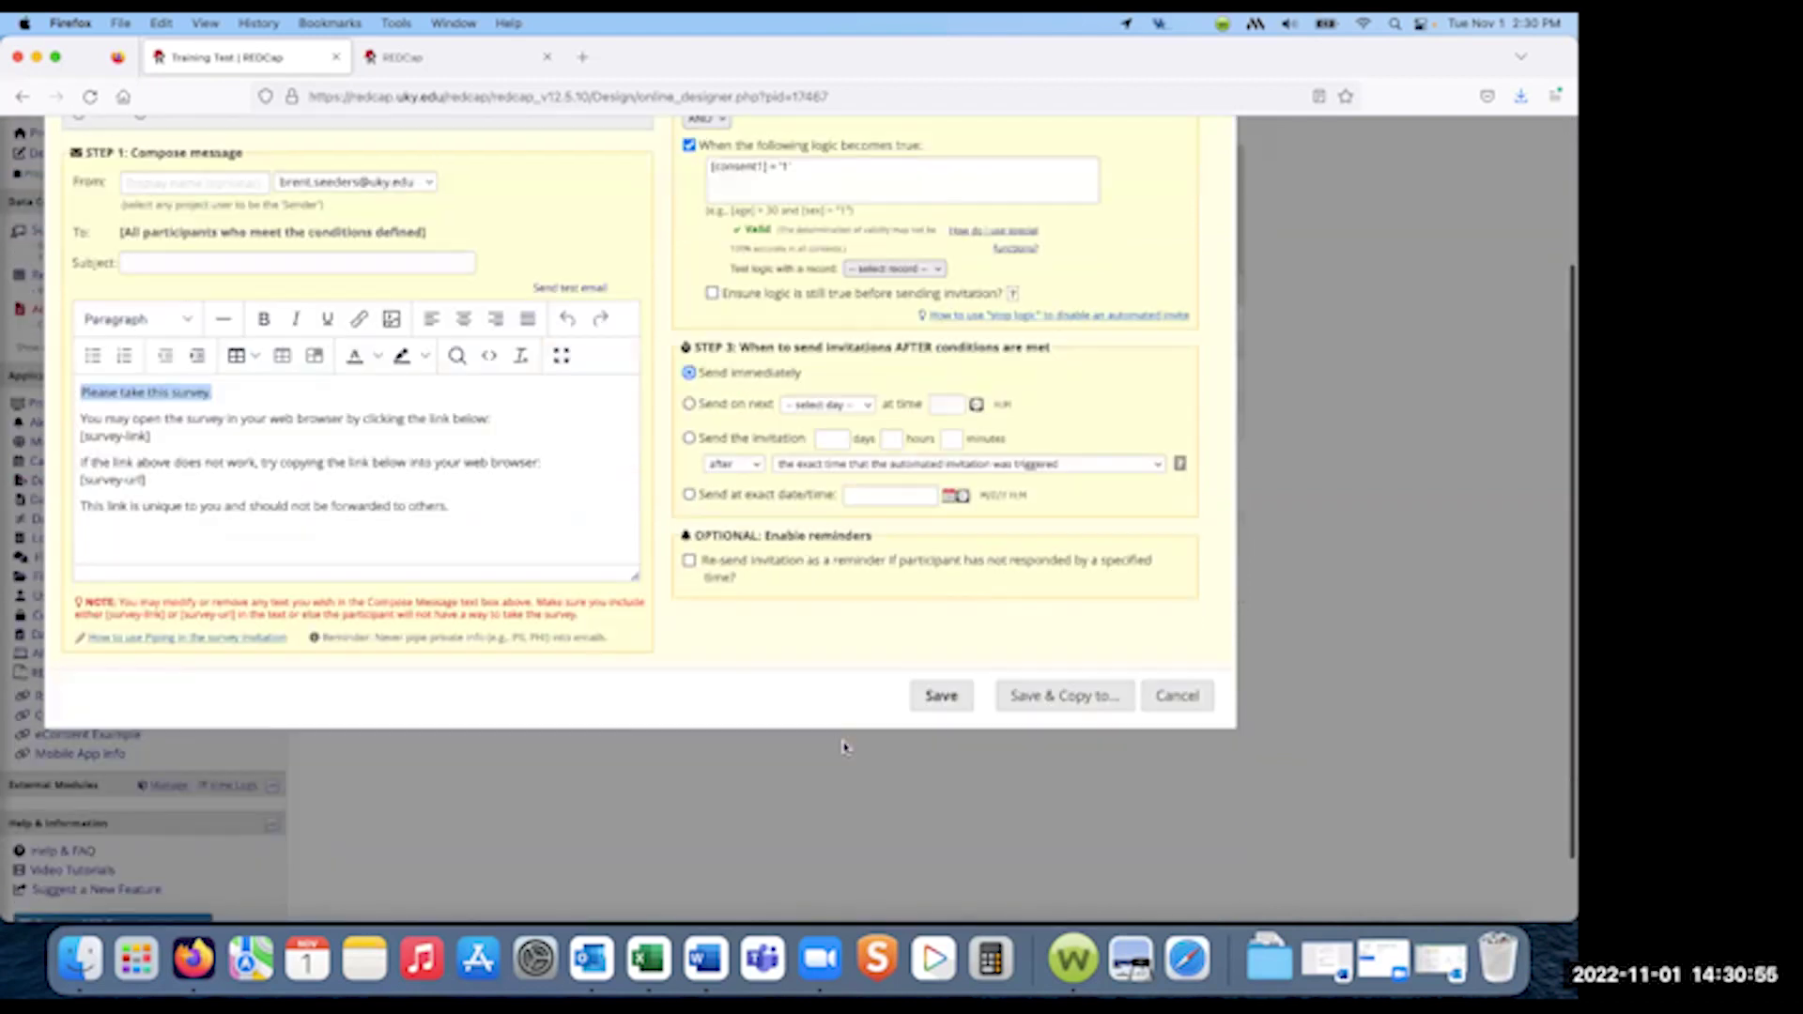
{"action": "scroll", "coordinate": [845, 744], "scroll_direction": "up", "scroll_amount": 3}
{"action": "scroll", "coordinate": [845, 747], "scroll_direction": "up", "scroll_amount": 1}
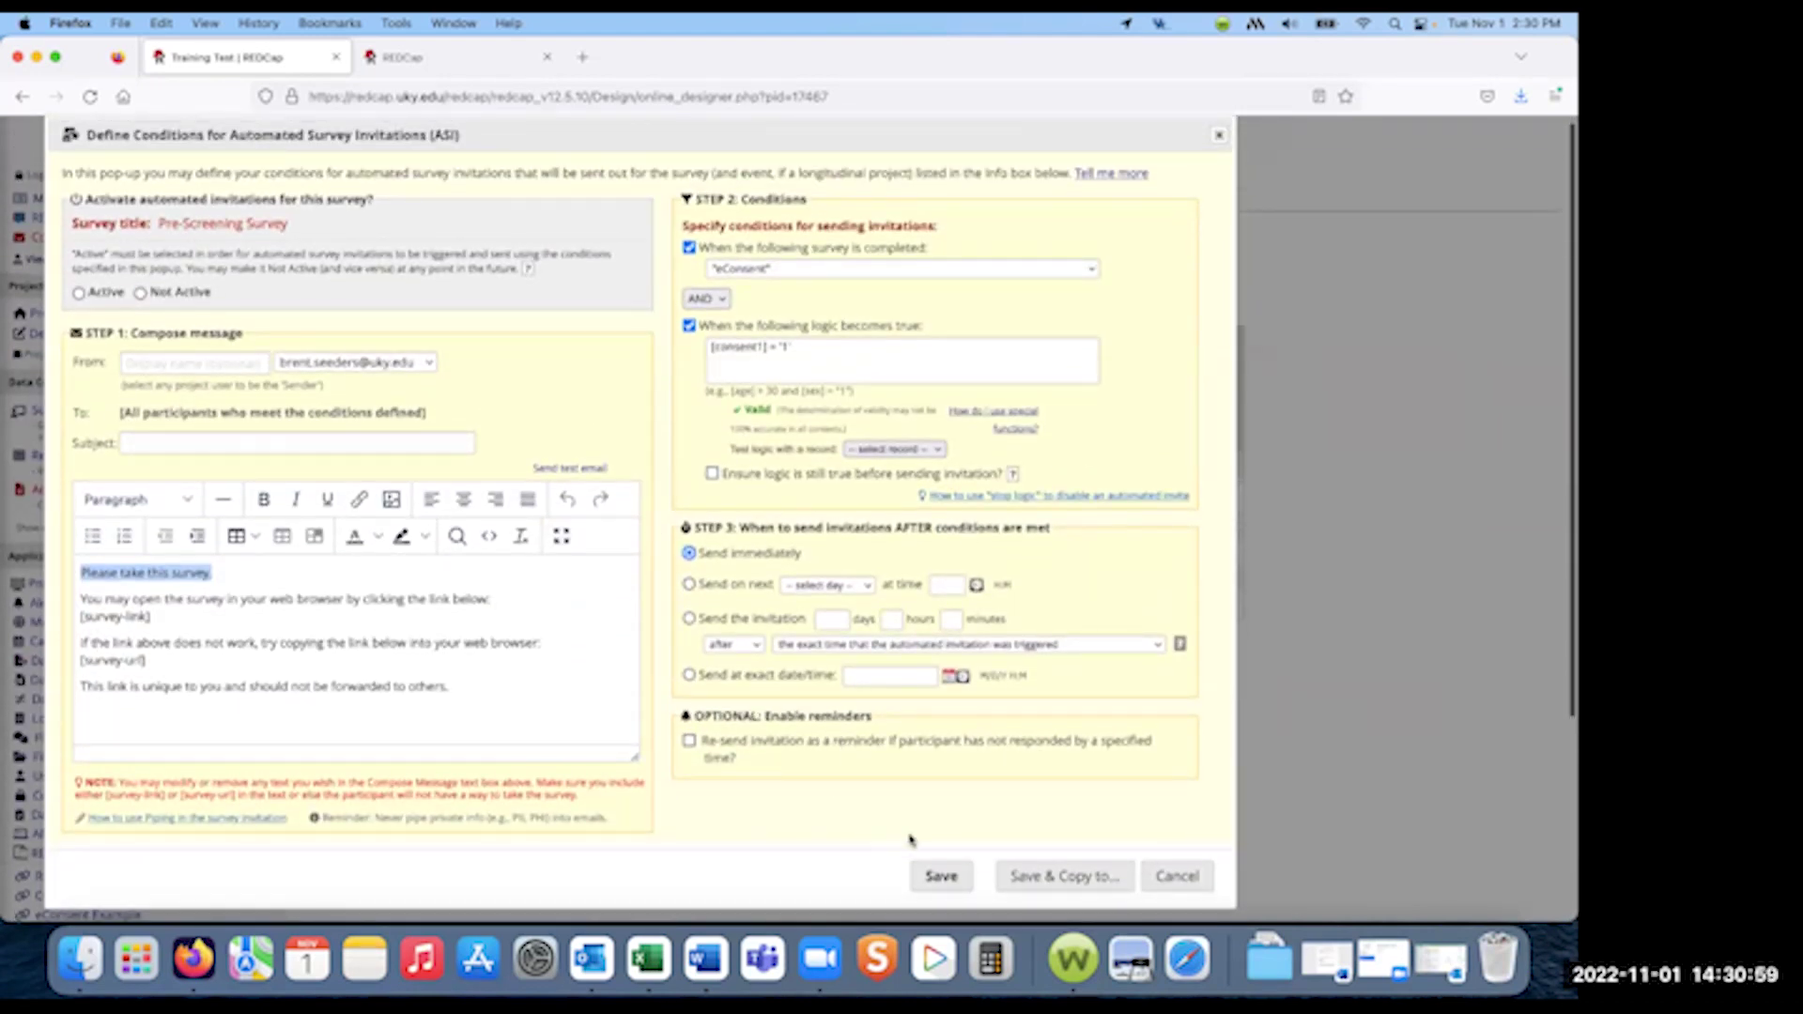
- Mark the Pre-Screening Survey invitation as Active and save its settings
{"action": "left_click", "coordinate": [939, 876]}
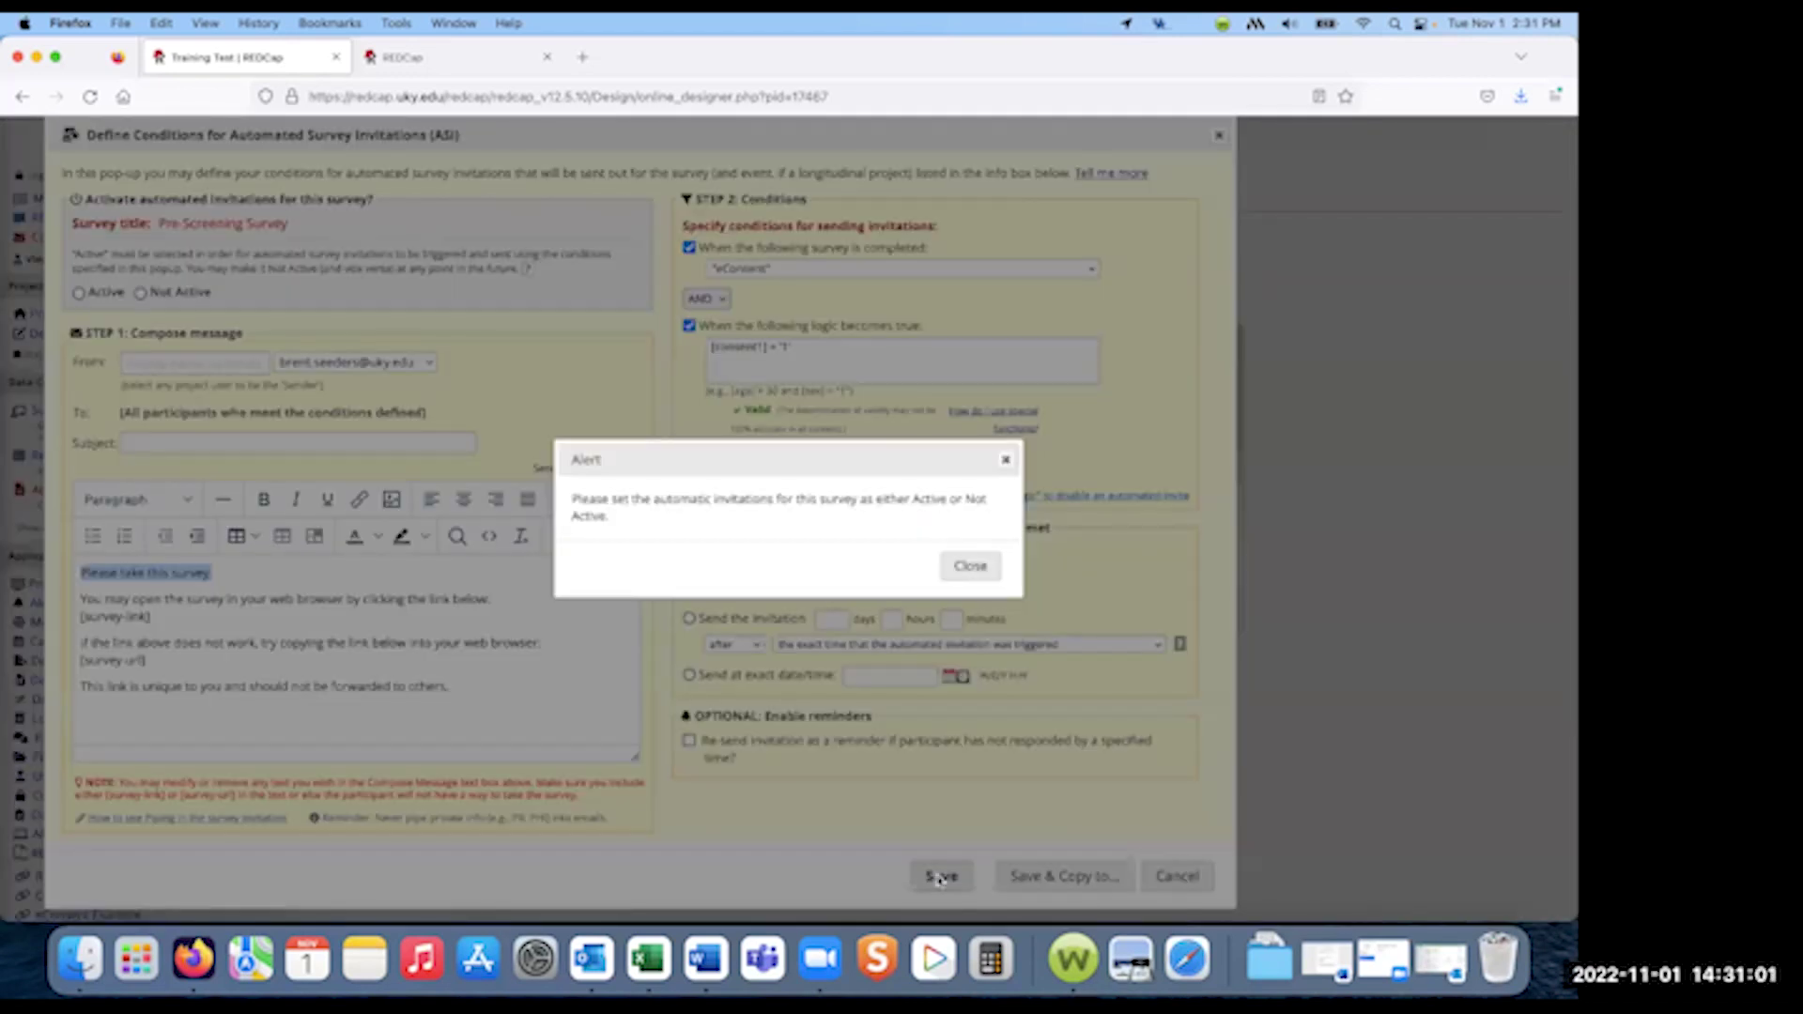
{"action": "left_click", "coordinate": [969, 567]}
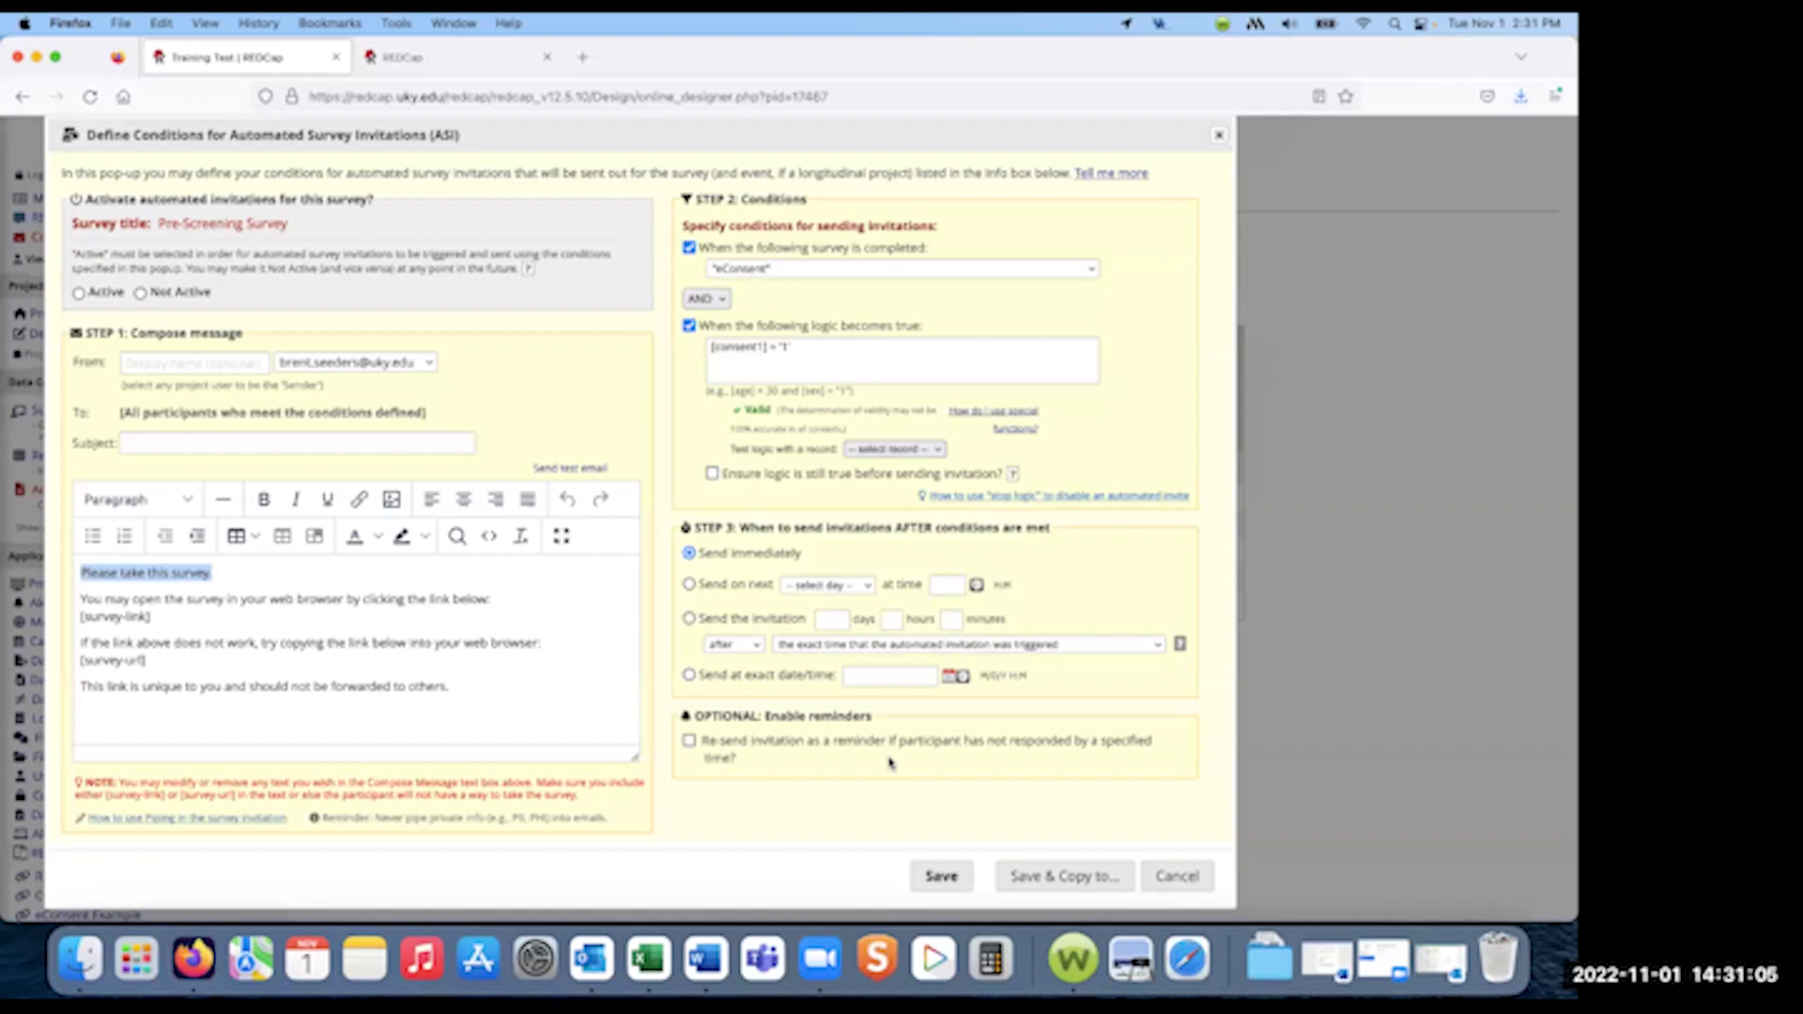
{"action": "scroll", "coordinate": [891, 763], "scroll_direction": "down", "scroll_amount": 5}
{"action": "scroll", "coordinate": [891, 763], "scroll_direction": "up", "scroll_amount": 3}
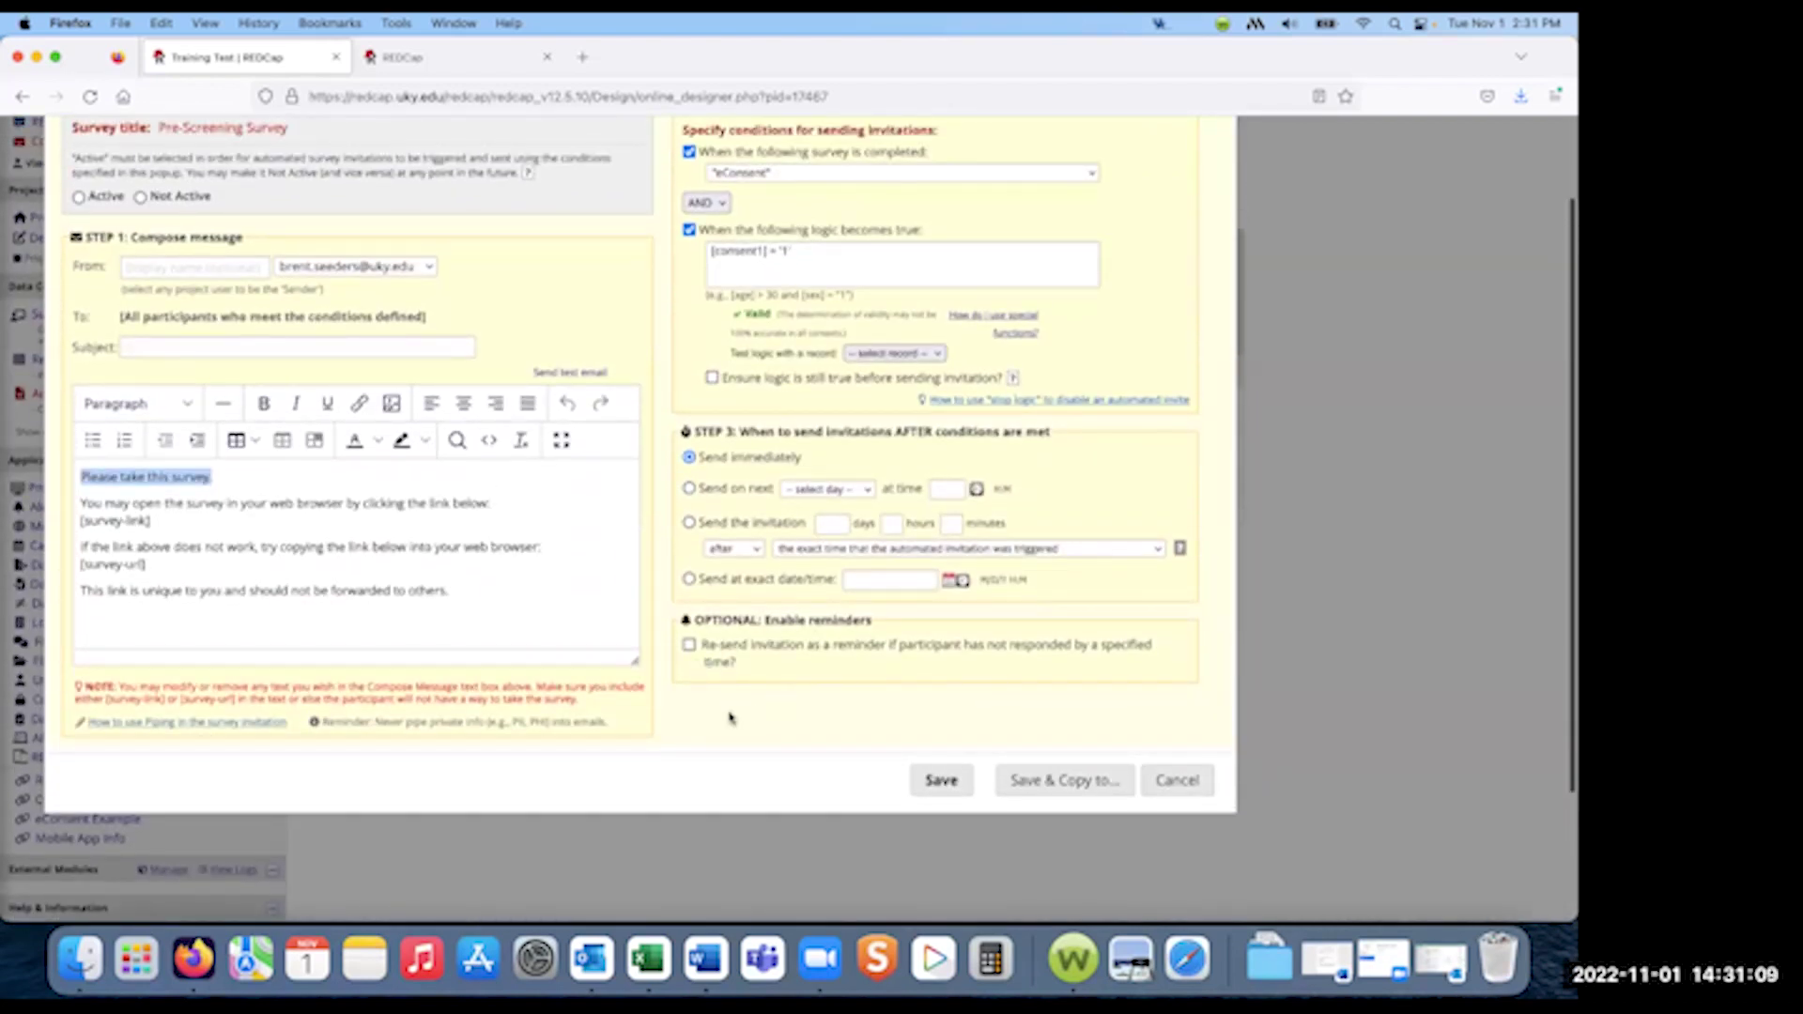
{"action": "left_click", "coordinate": [78, 197]}
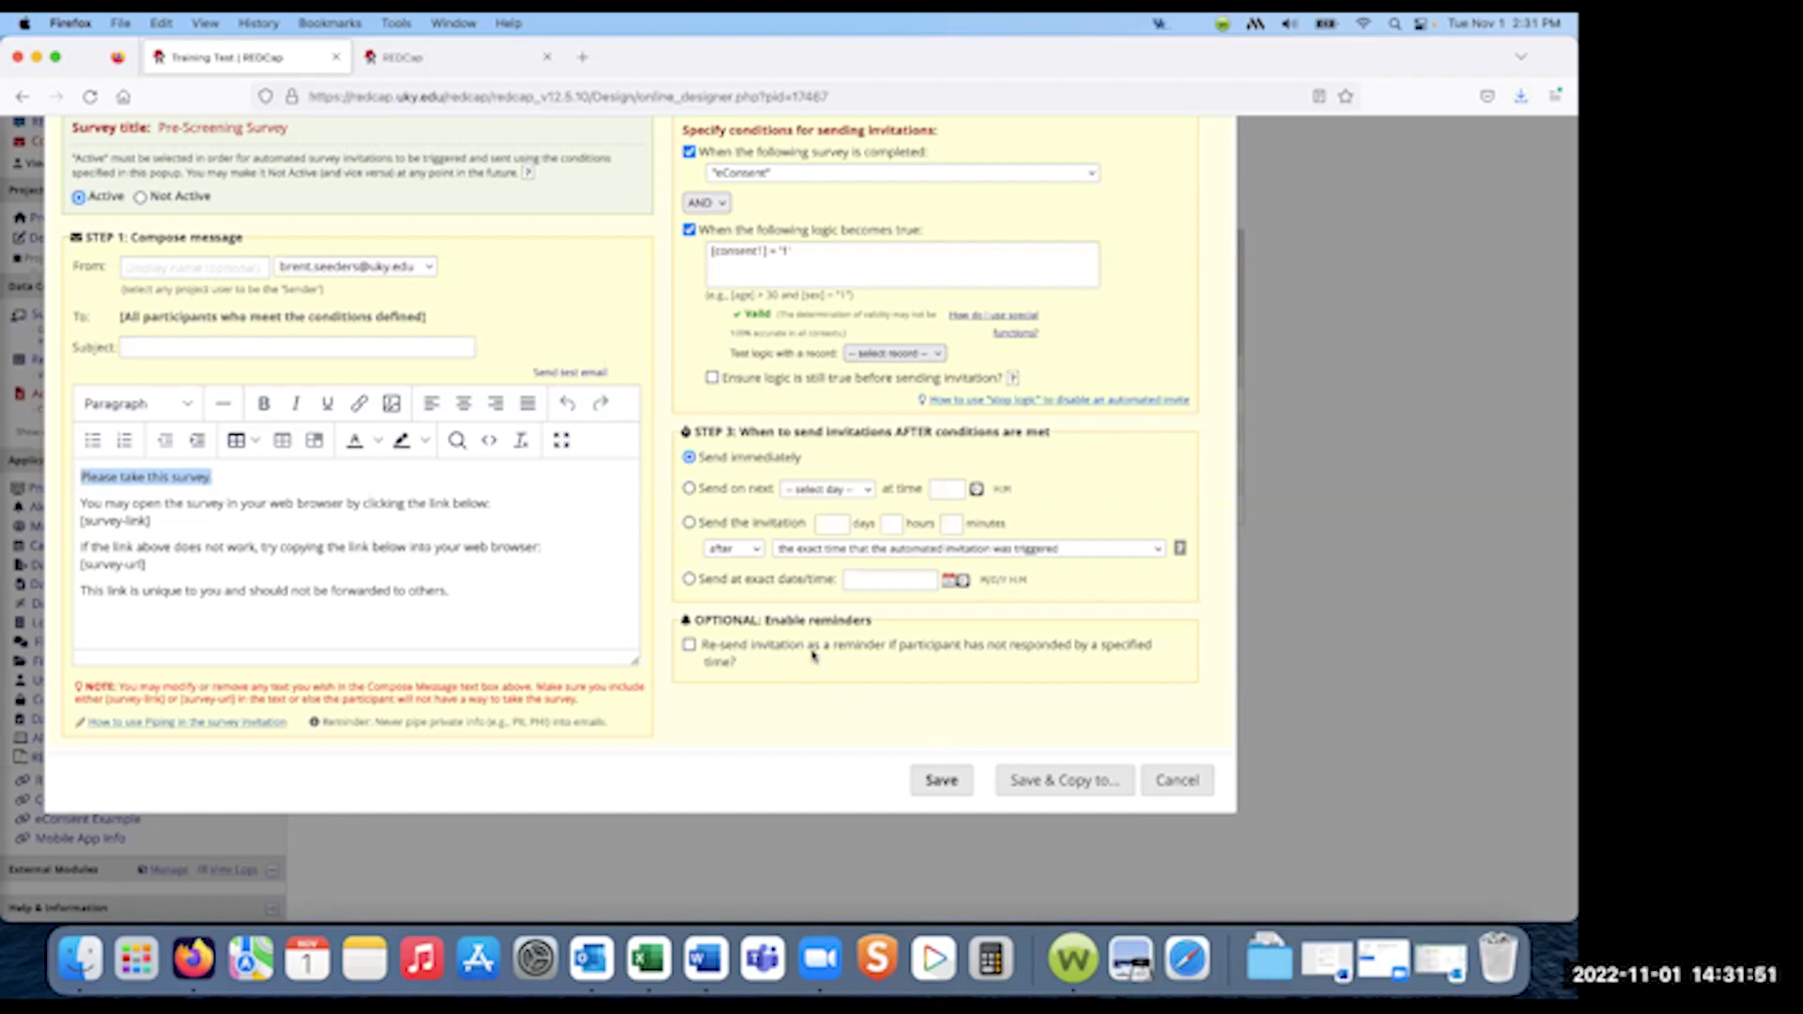
{"action": "left_click", "coordinate": [939, 780]}
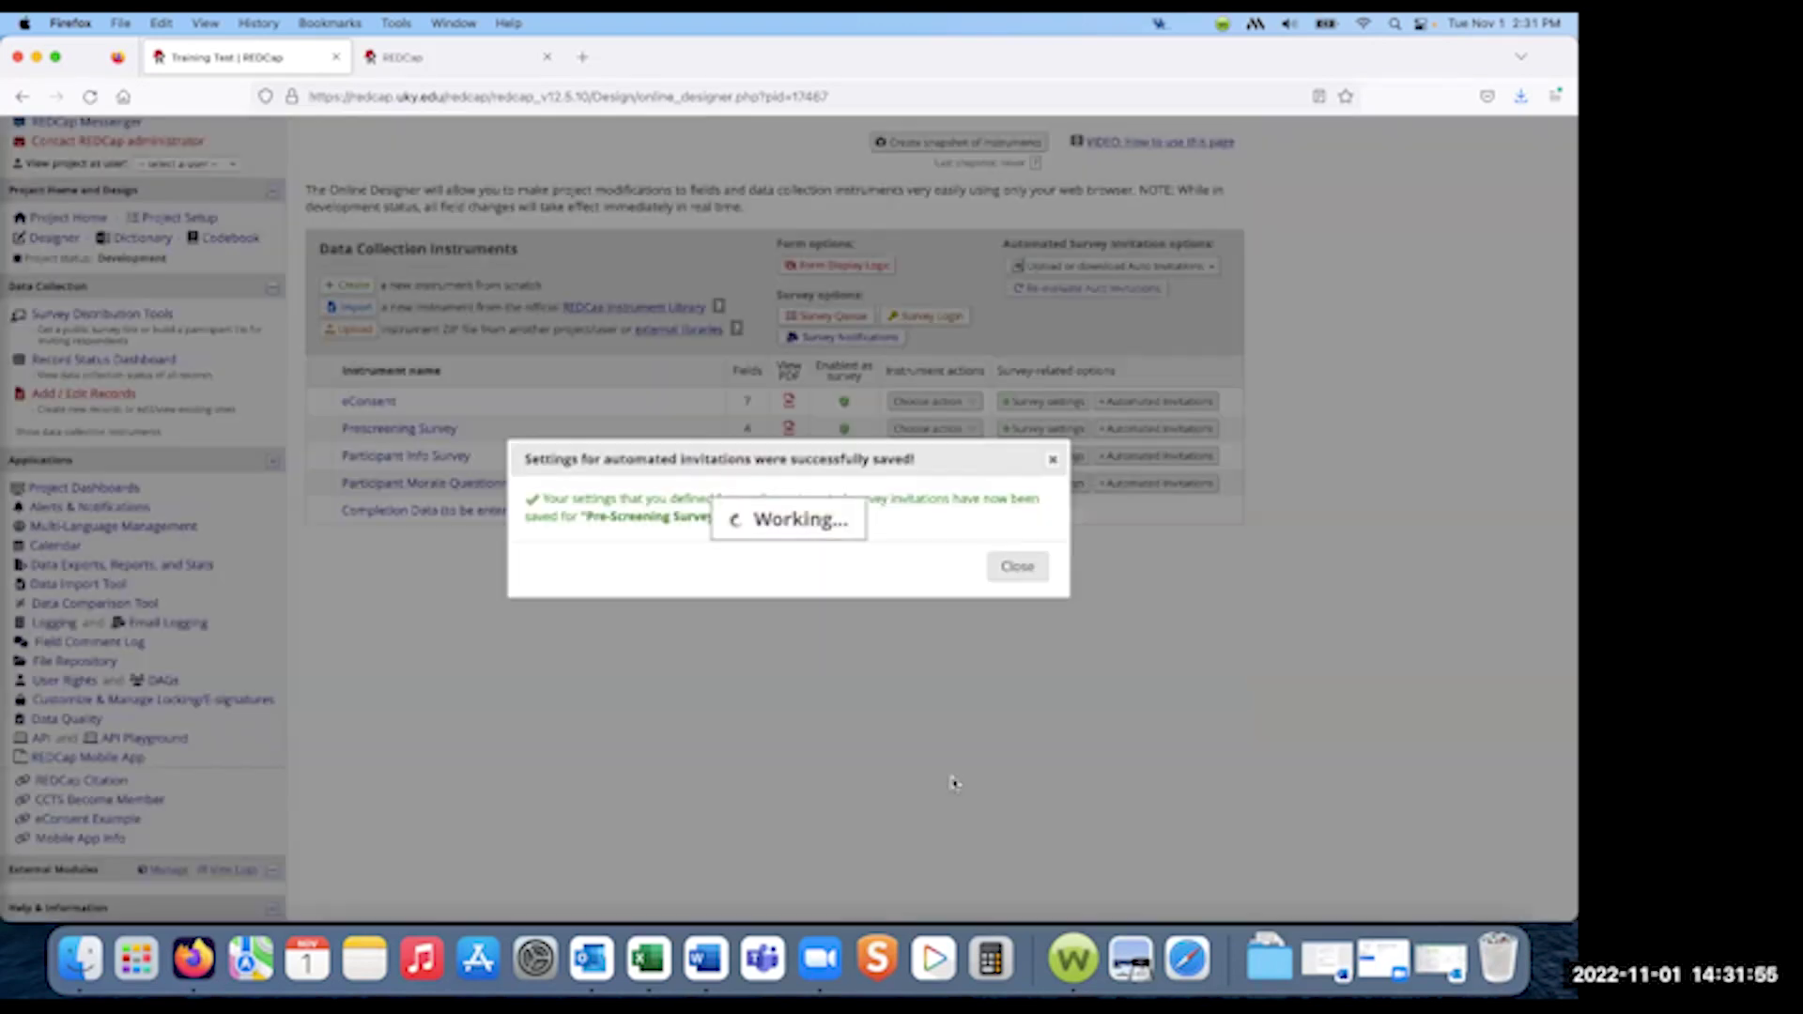
- Dismiss the save confirmation and open the Set up Survey Queue dialog
{"action": "left_click", "coordinate": [1018, 567]}
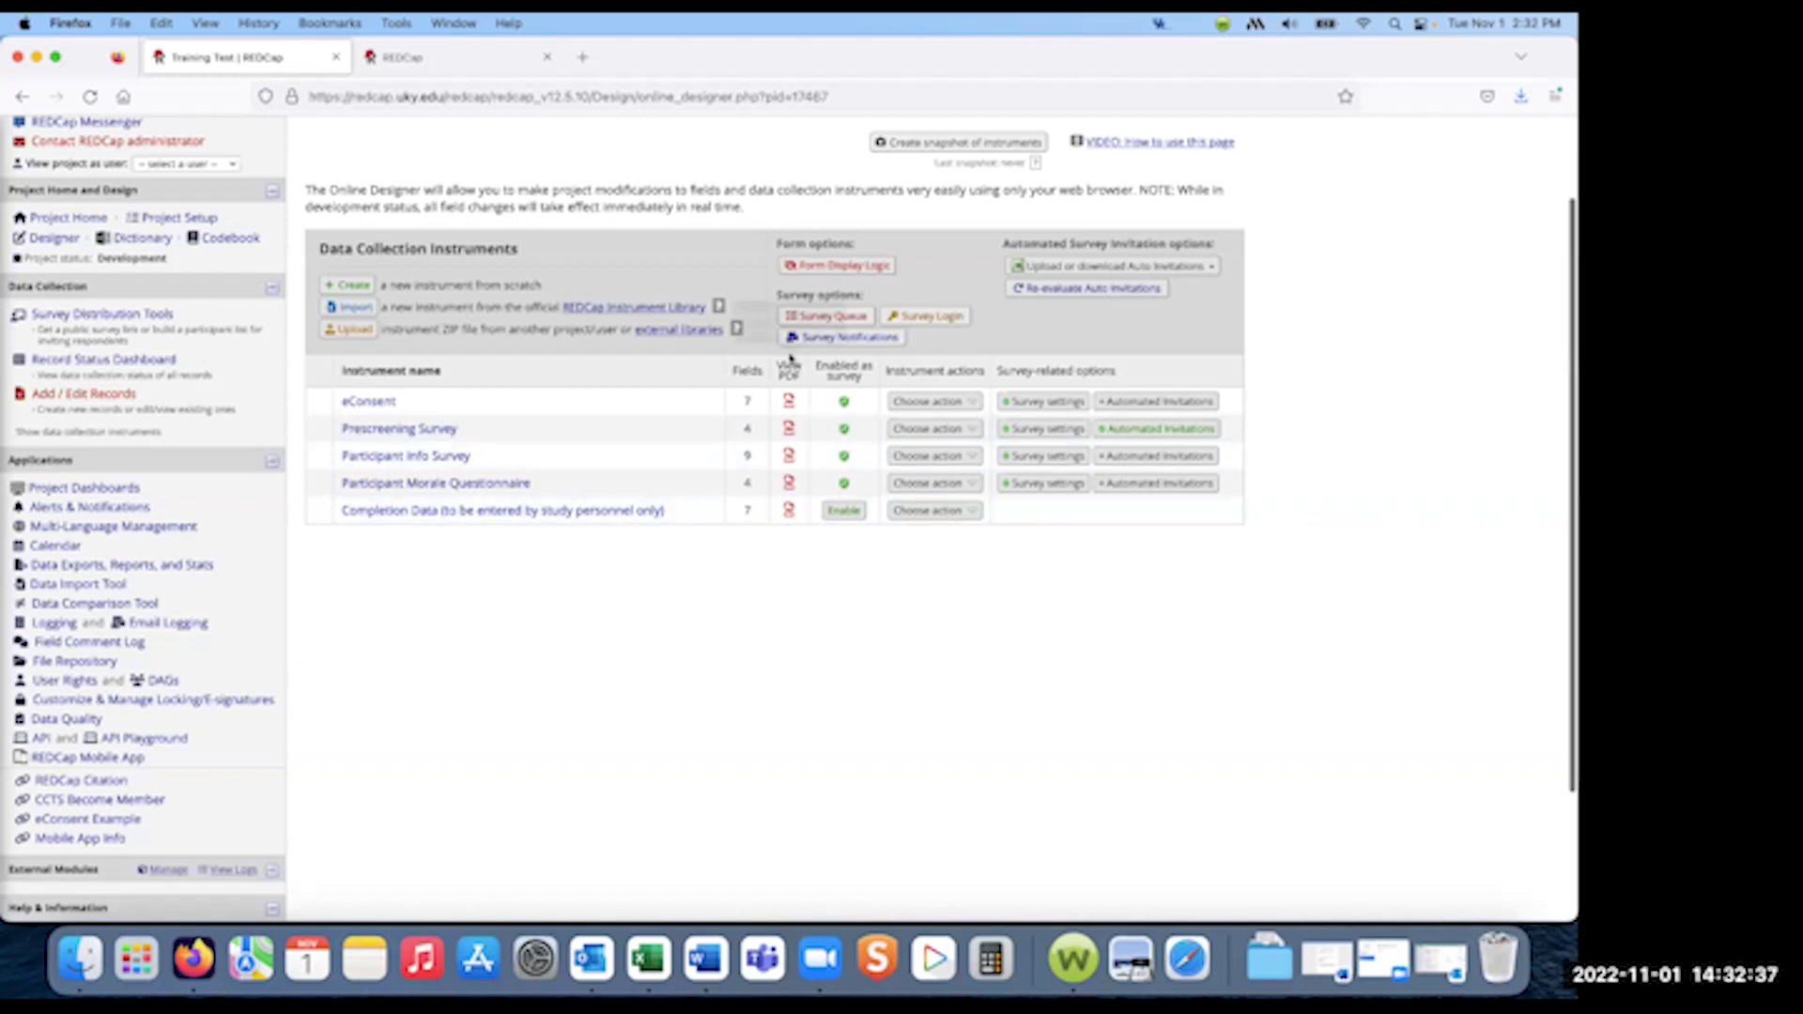
{"action": "left_click", "coordinate": [852, 319]}
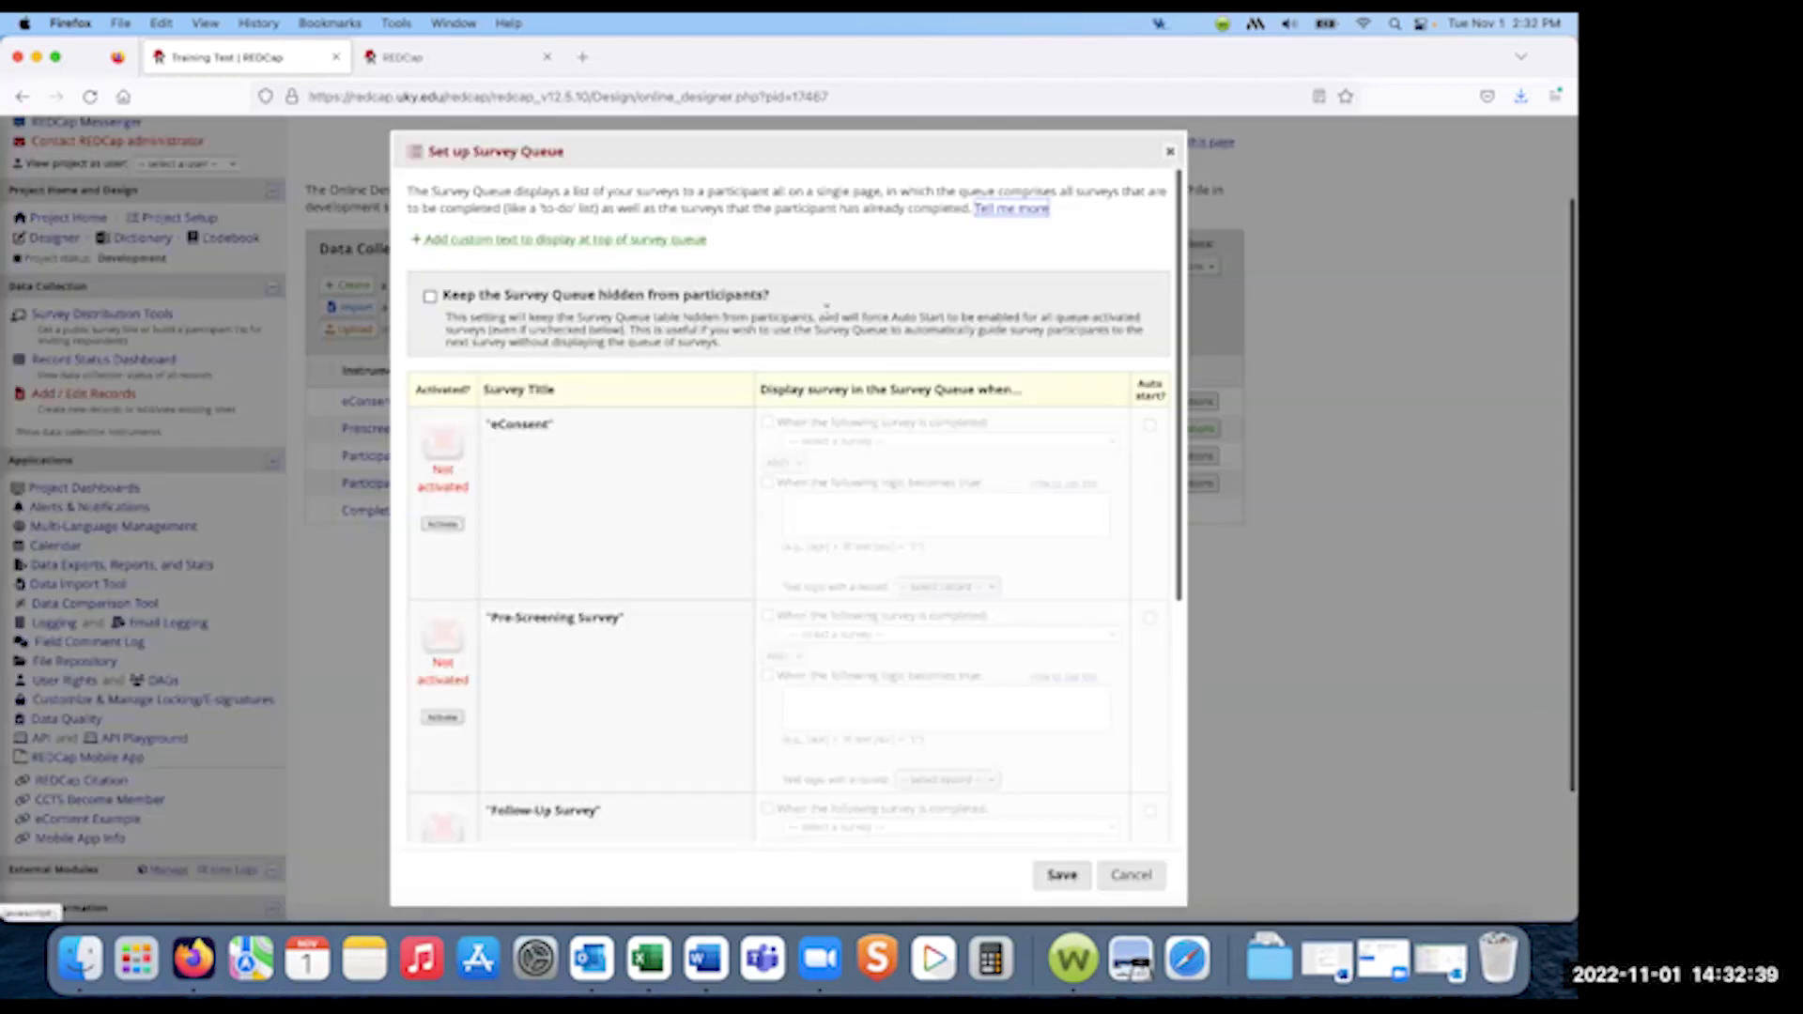
- Activate Pre-Screening Survey in the queue, triggered by eConsent completion, with auto-start on
{"action": "scroll", "coordinate": [716, 512], "scroll_direction": "down", "scroll_amount": 3}
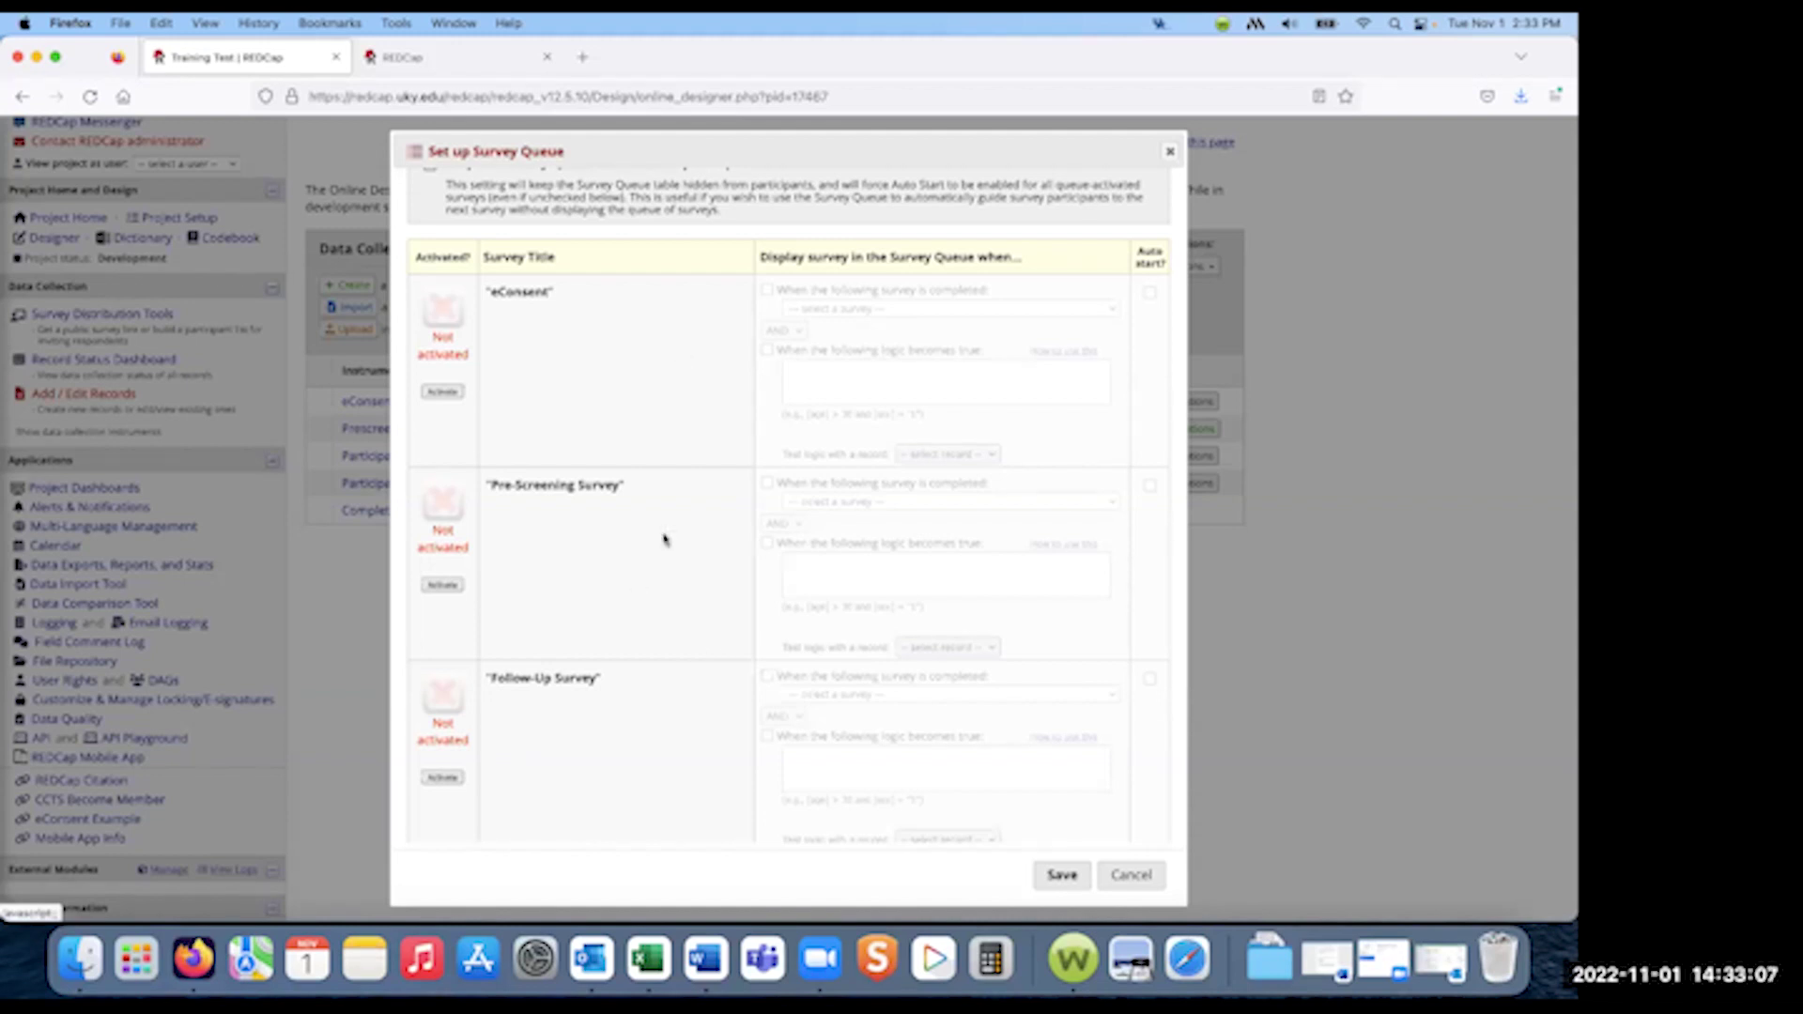
{"action": "left_click", "coordinate": [445, 588]}
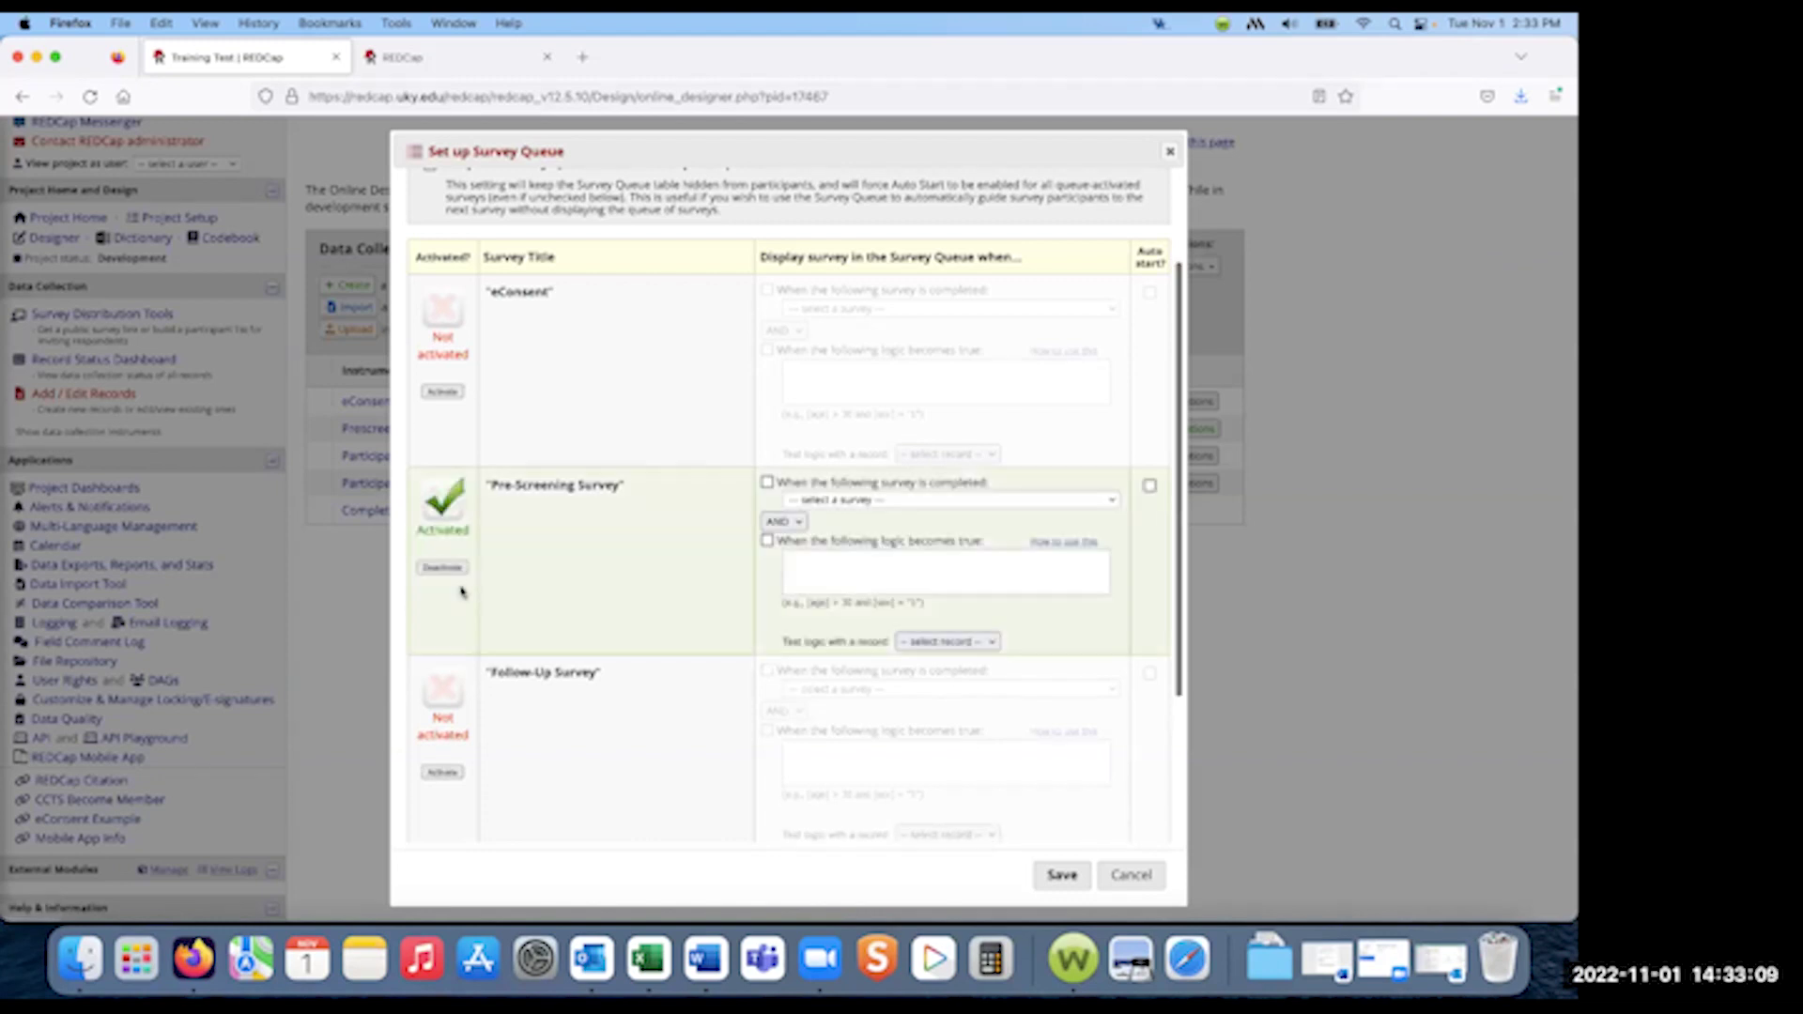
{"action": "left_click", "coordinate": [954, 500]}
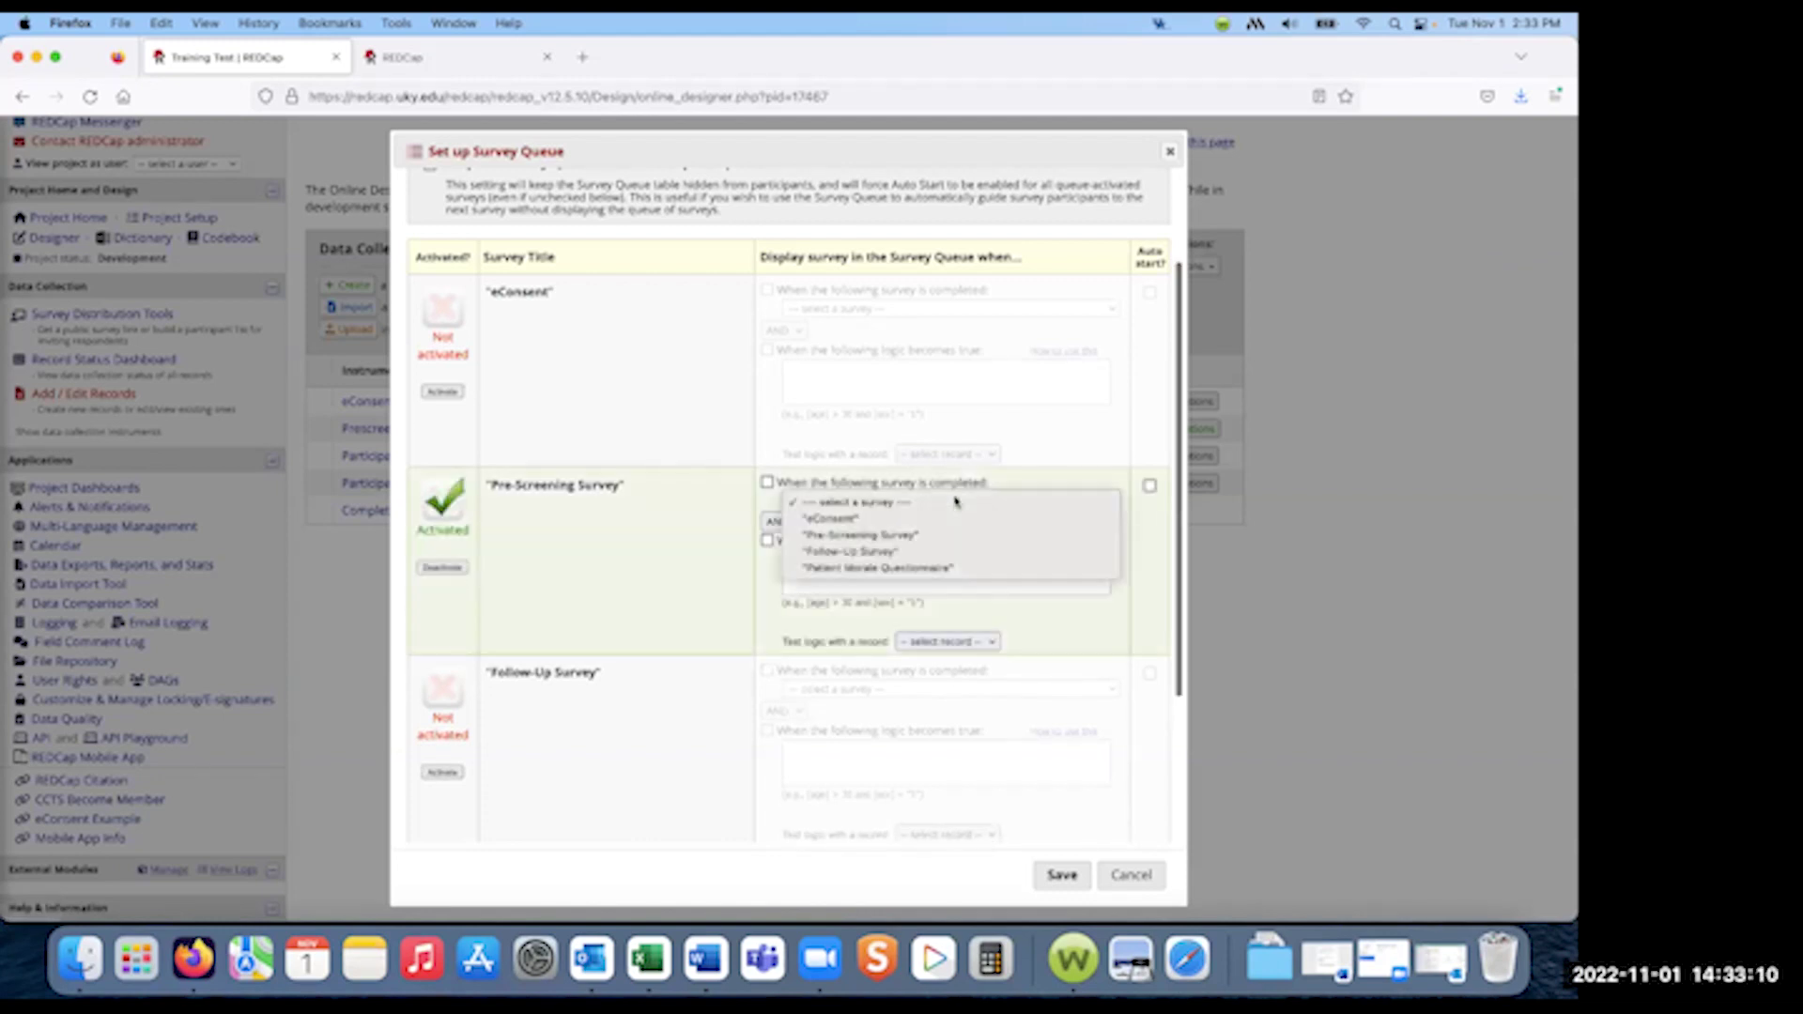
{"action": "left_click", "coordinate": [852, 519]}
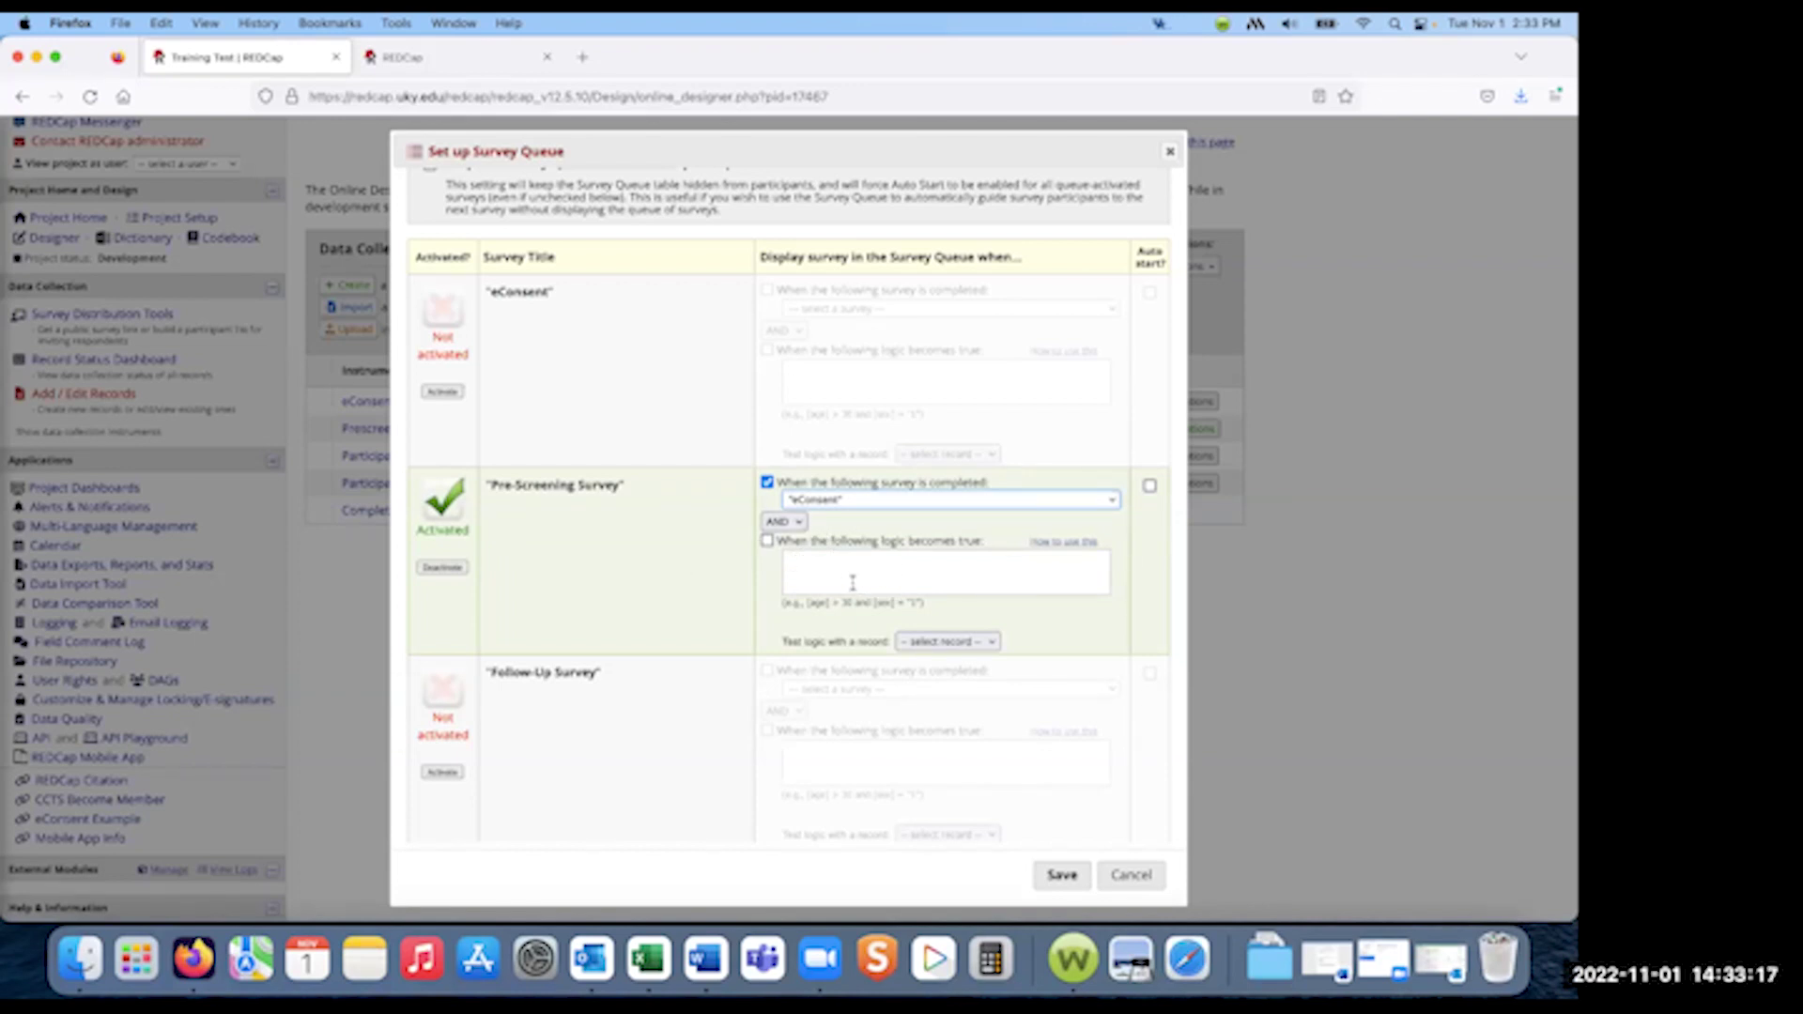
{"action": "scroll", "coordinate": [652, 584], "scroll_direction": "down", "scroll_amount": 3}
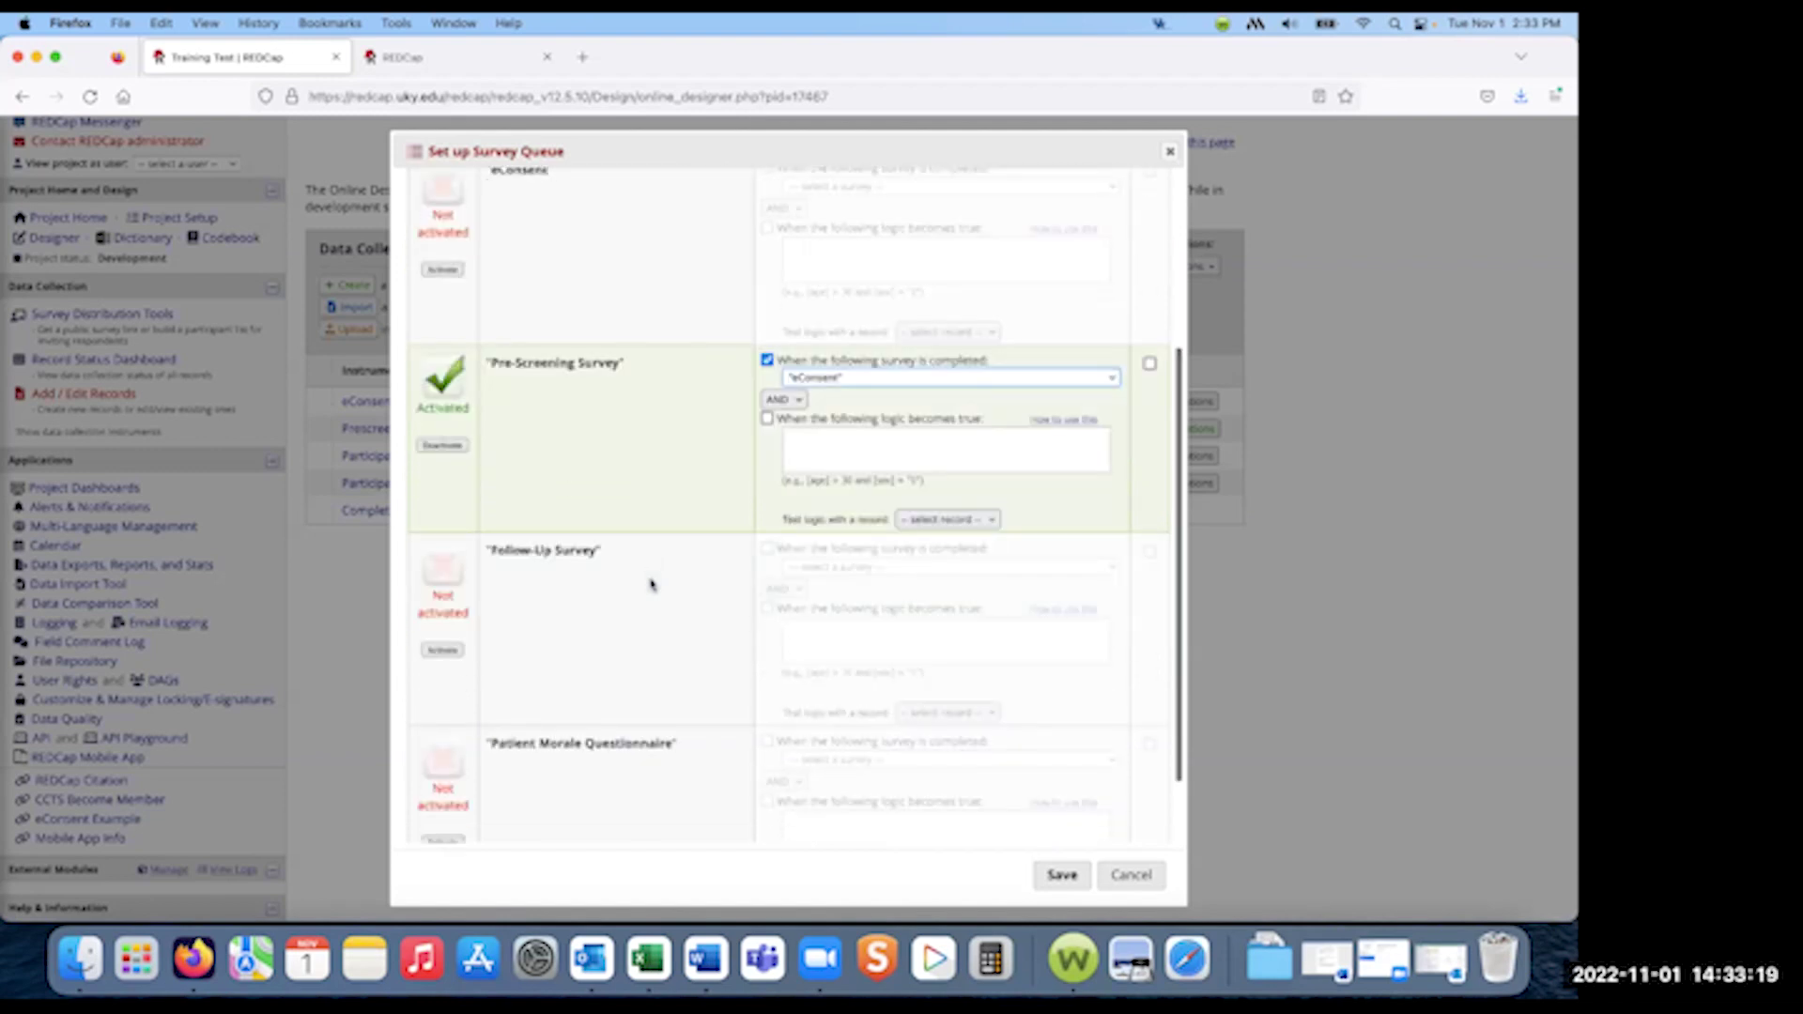
{"action": "scroll", "coordinate": [1028, 524], "scroll_direction": "up", "scroll_amount": 4}
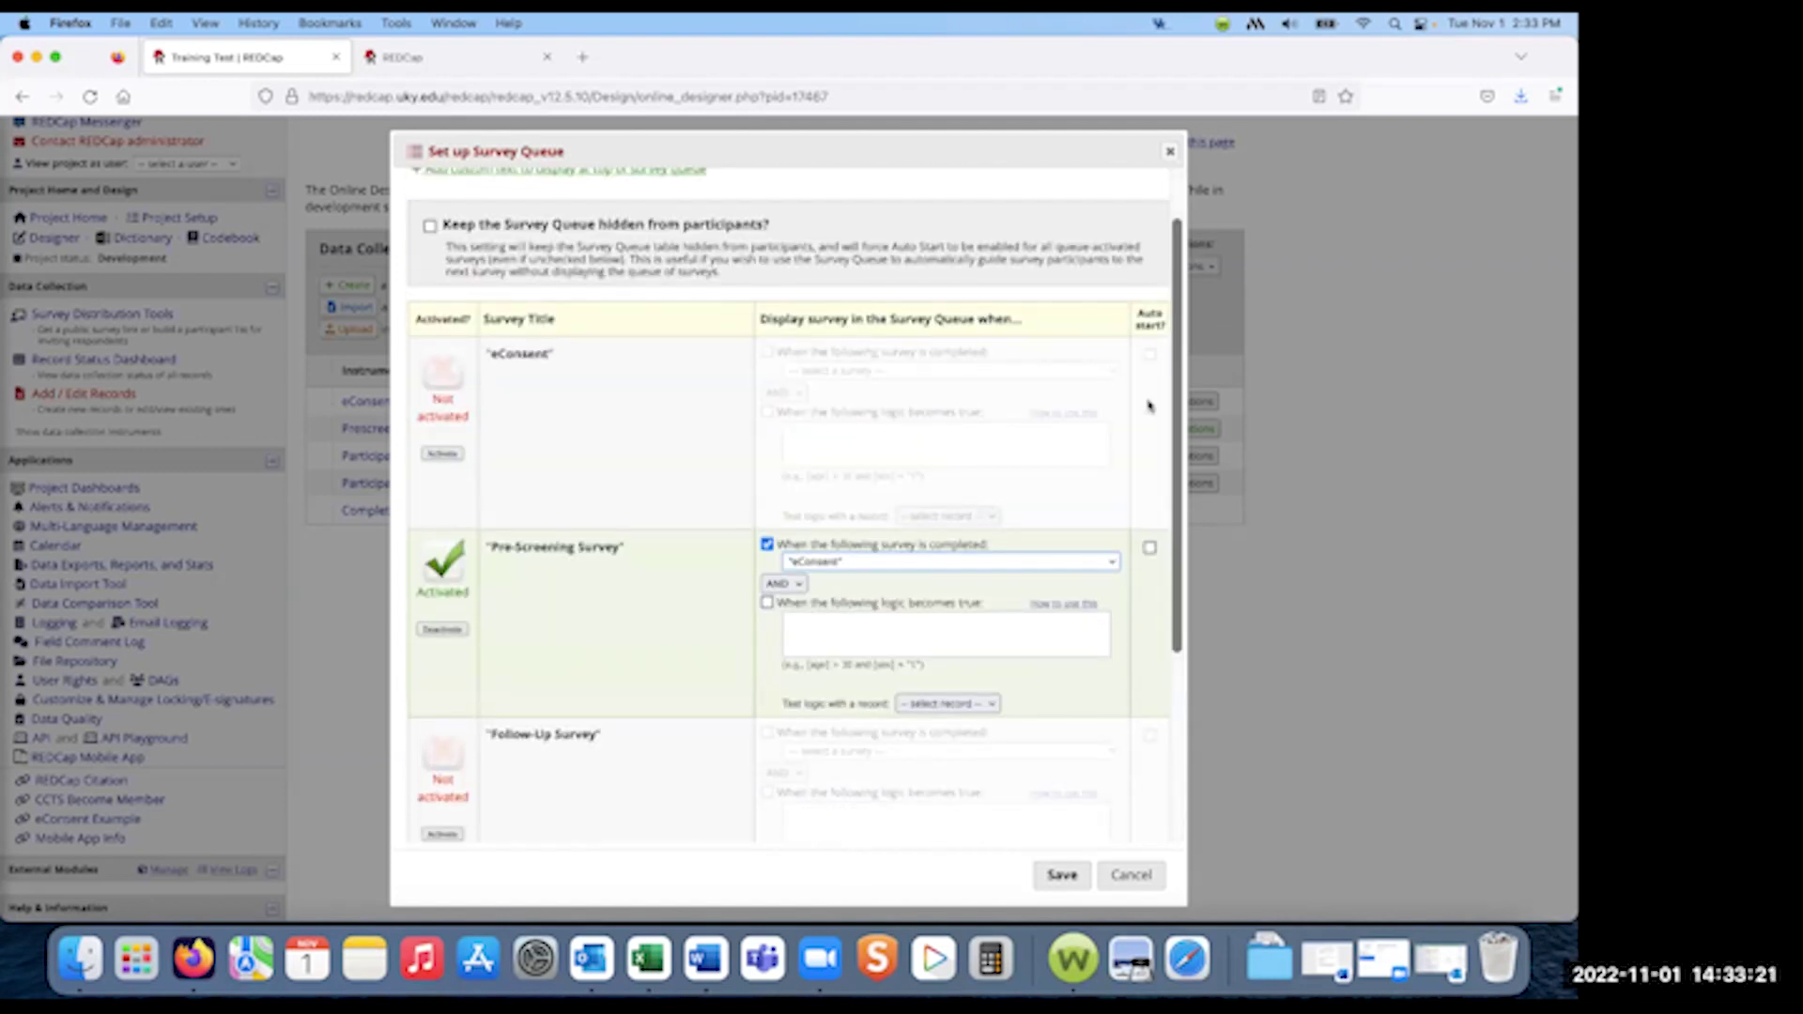
{"action": "left_click", "coordinate": [1149, 548]}
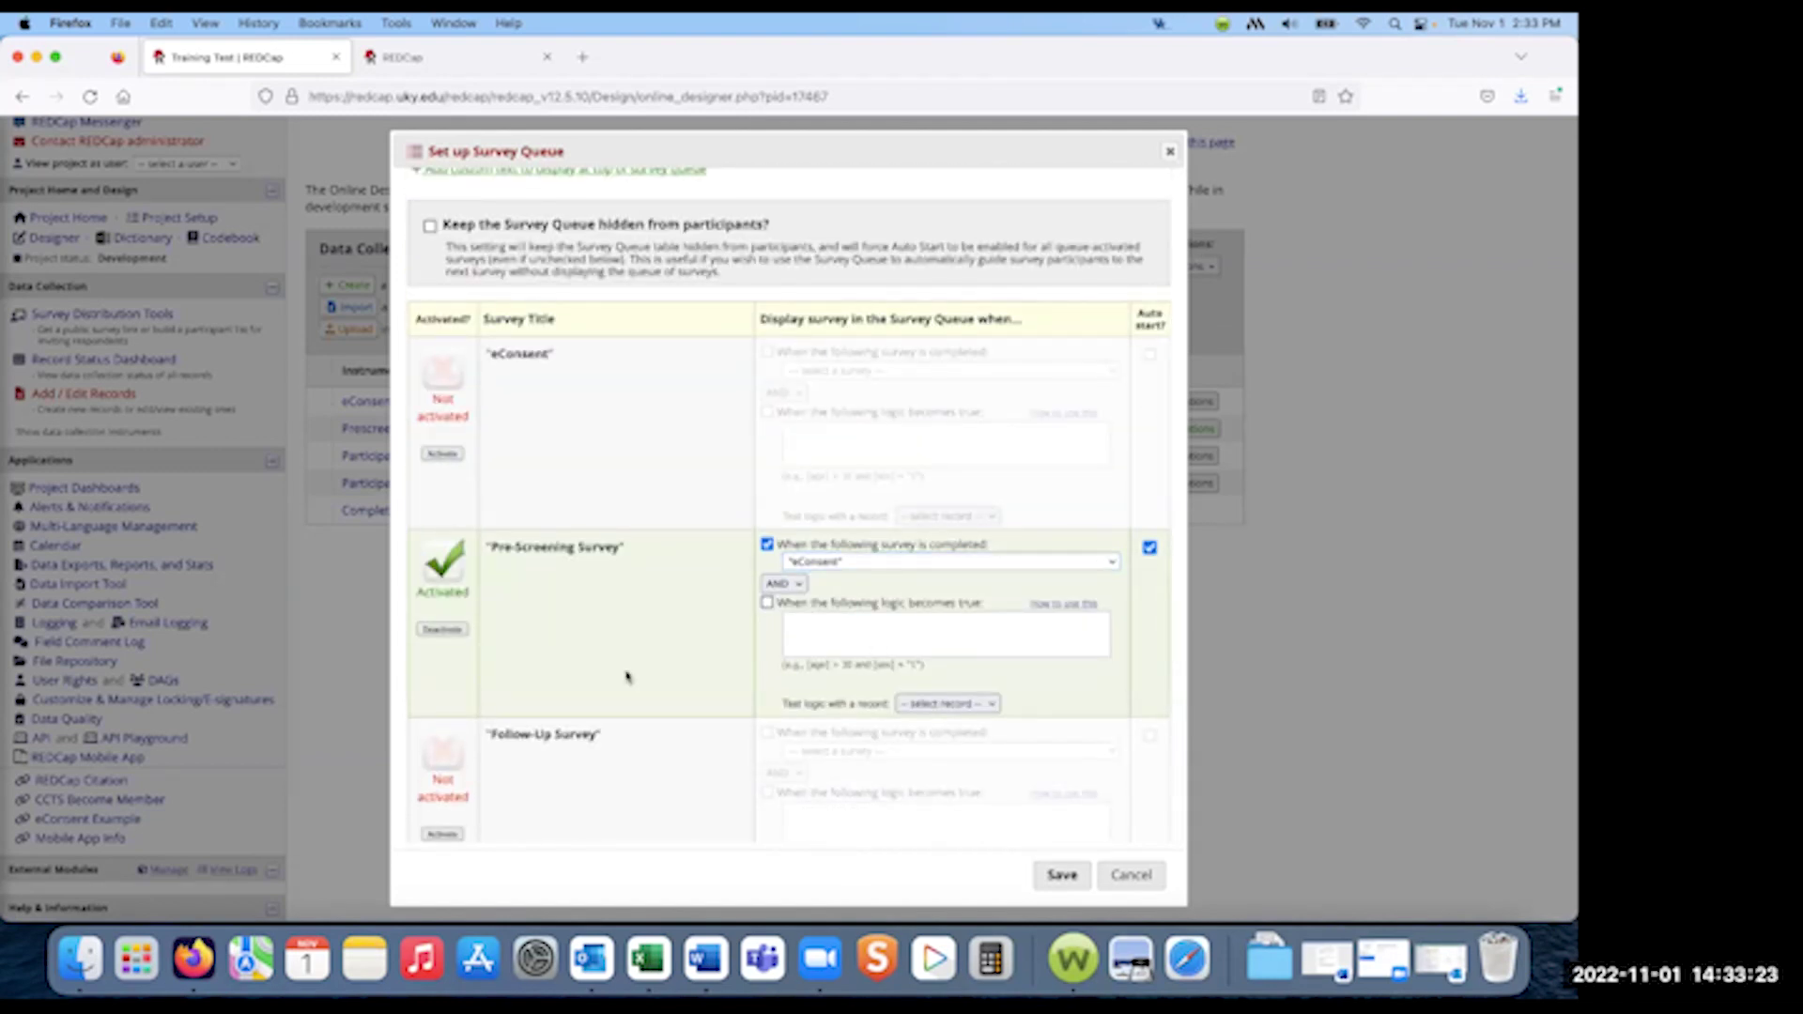
- Activate Follow-Up Survey in the queue, triggered when Pre-Screening Survey is completed
{"action": "scroll", "coordinate": [626, 676], "scroll_direction": "down", "scroll_amount": 1}
{"action": "scroll", "coordinate": [627, 676], "scroll_direction": "down", "scroll_amount": 3}
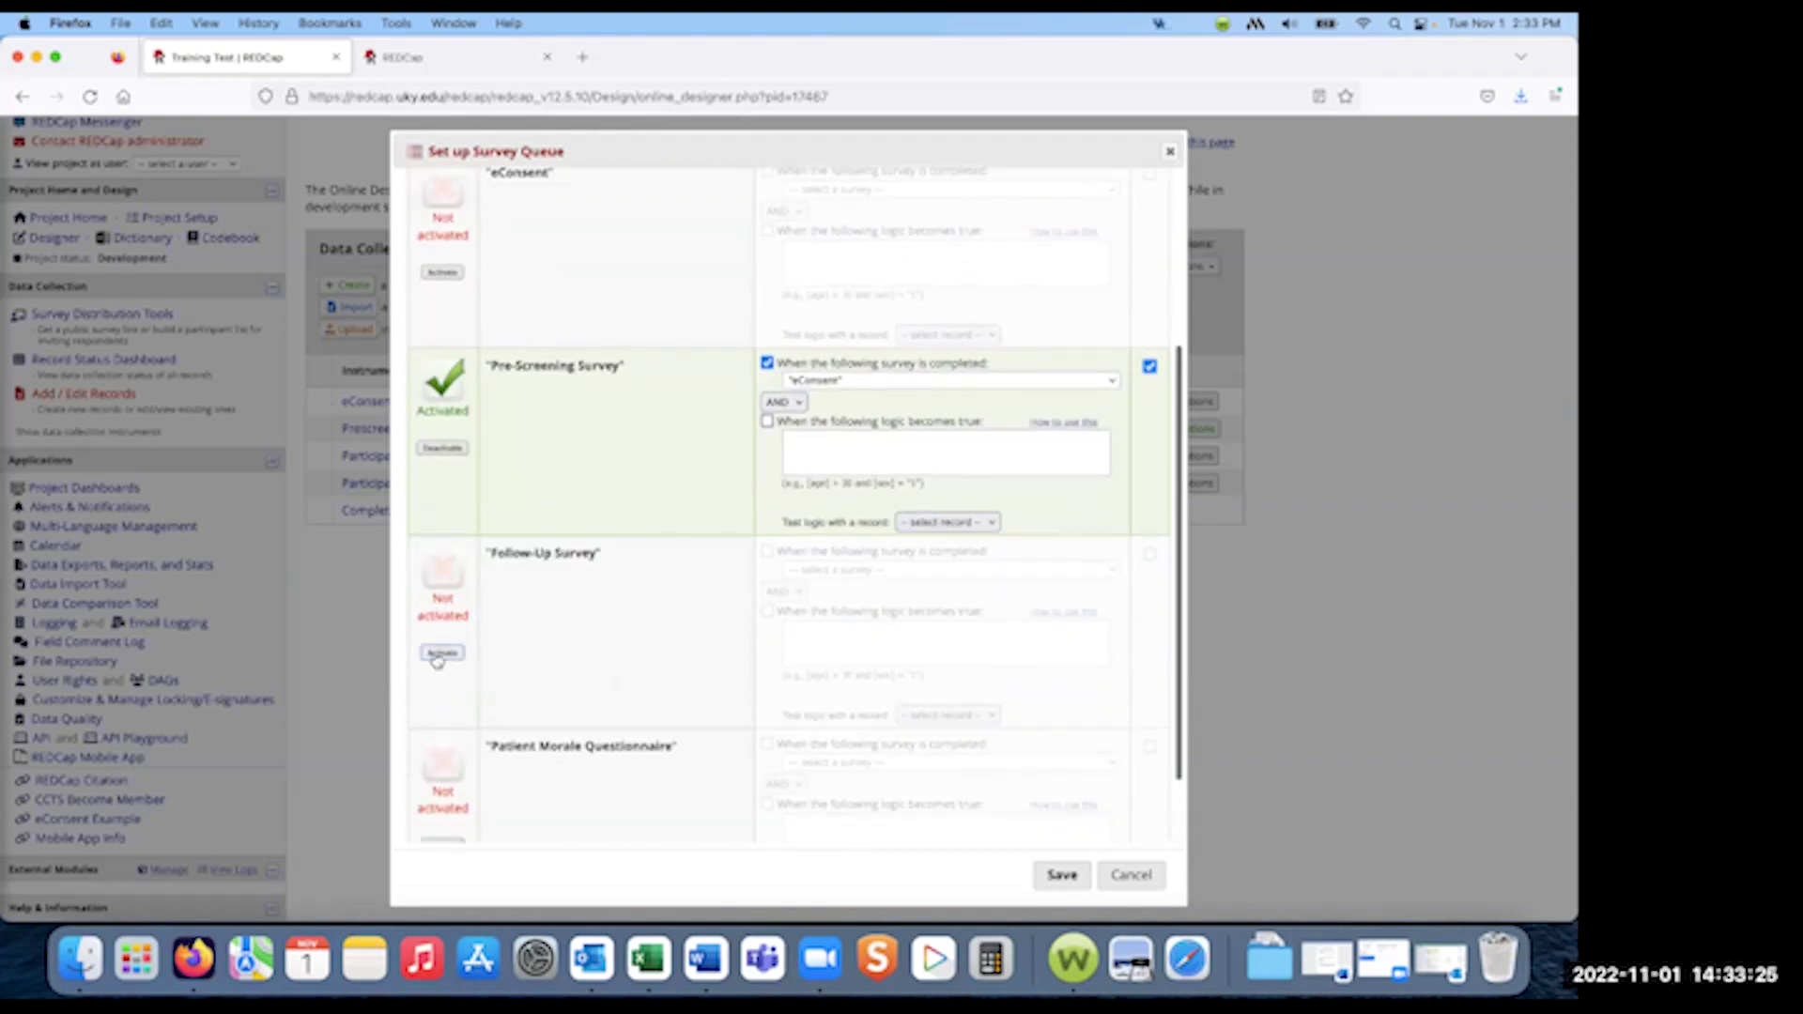
{"action": "left_click", "coordinate": [441, 652]}
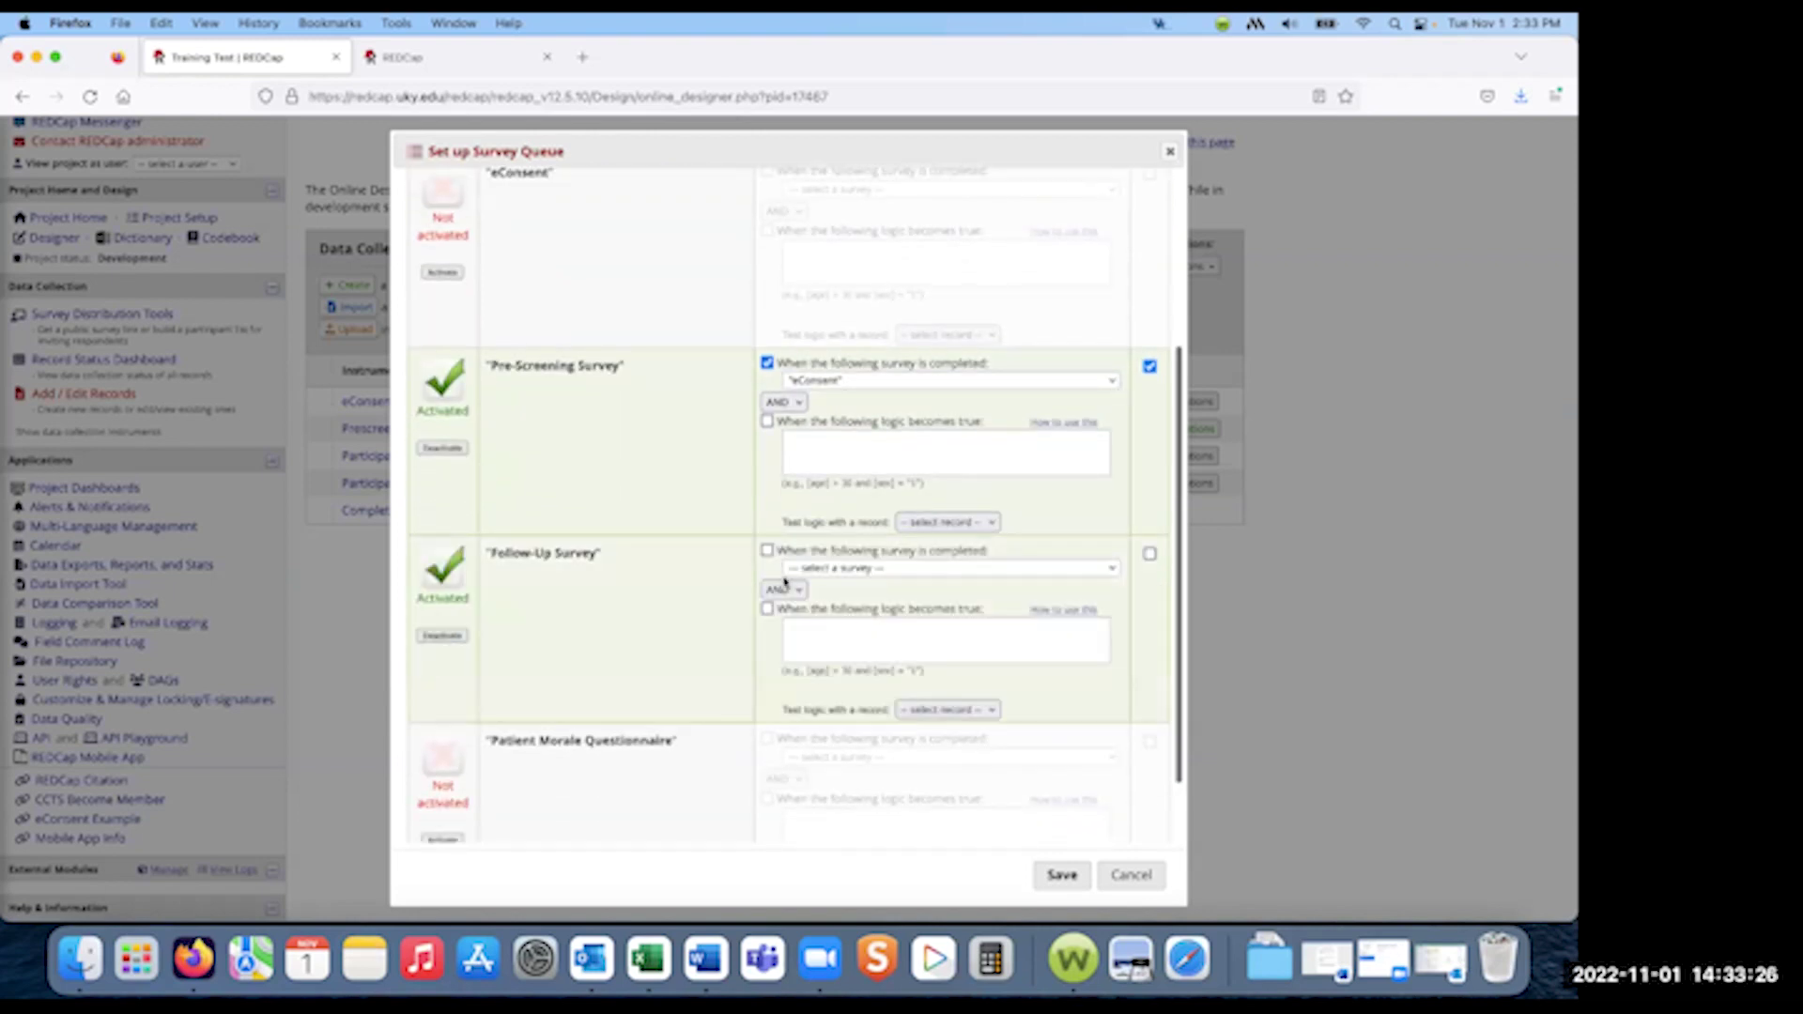
{"action": "left_click", "coordinate": [841, 569]}
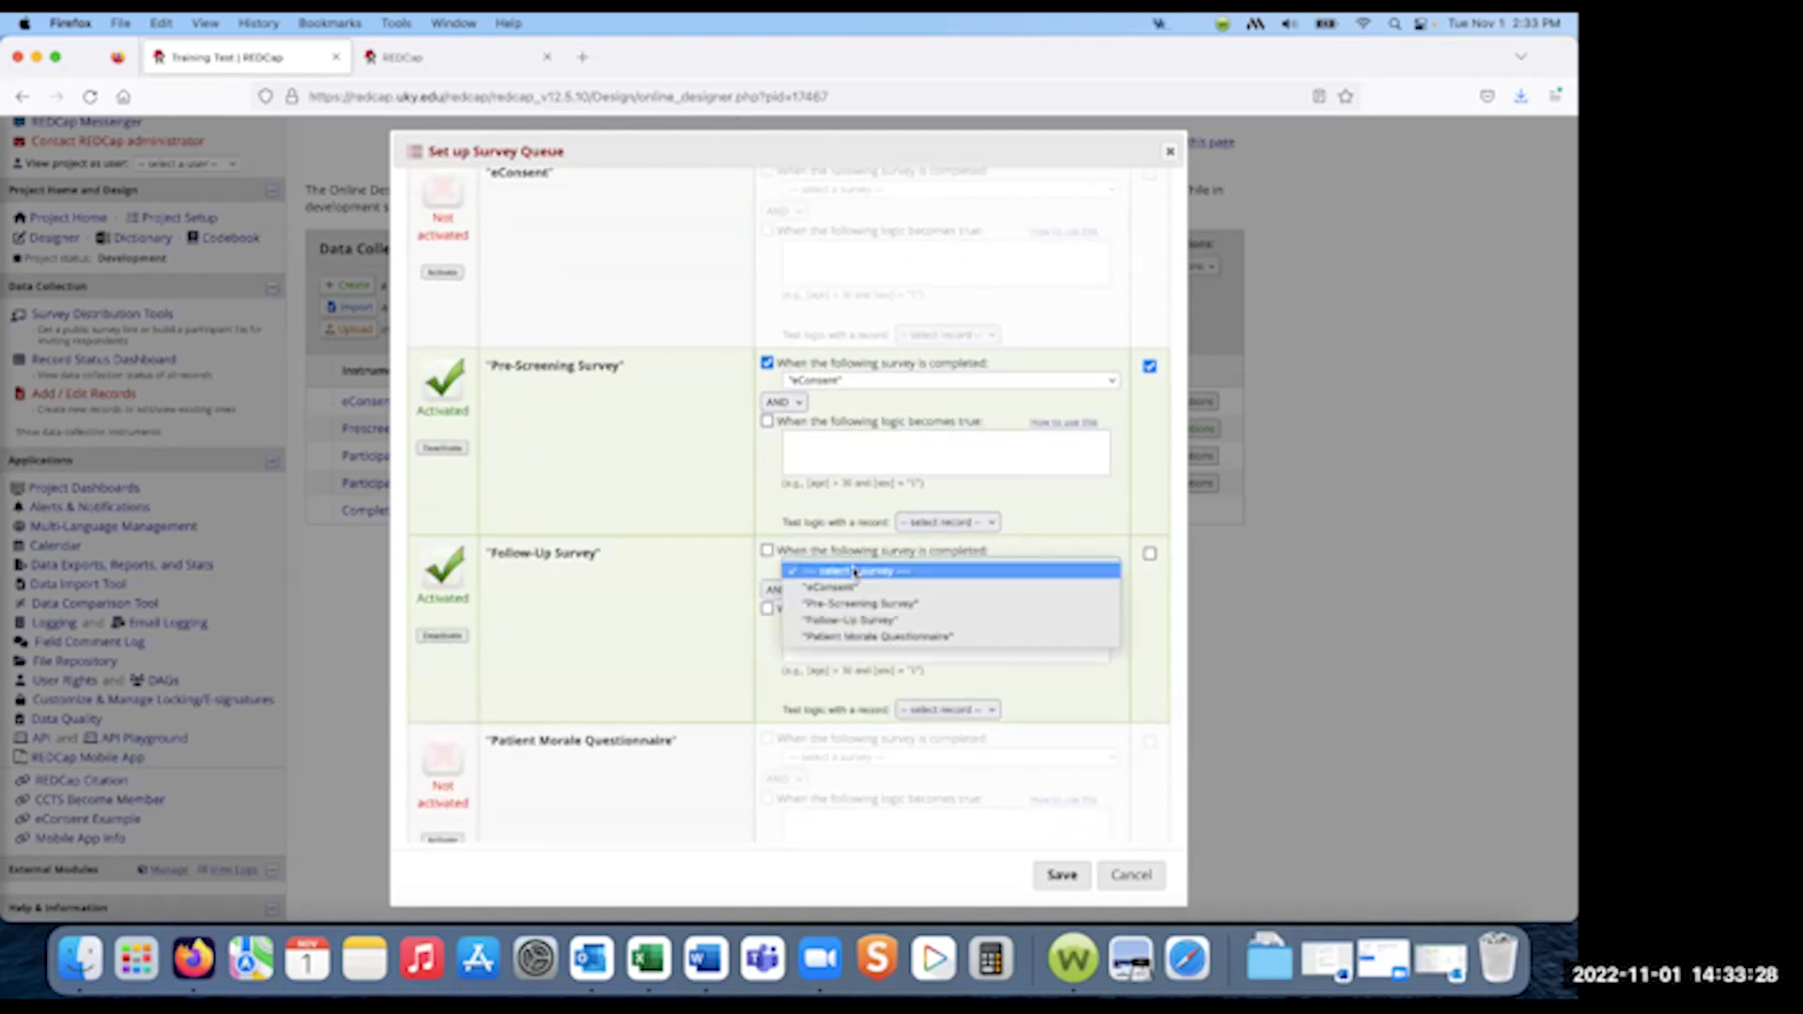
{"action": "left_click", "coordinate": [849, 621]}
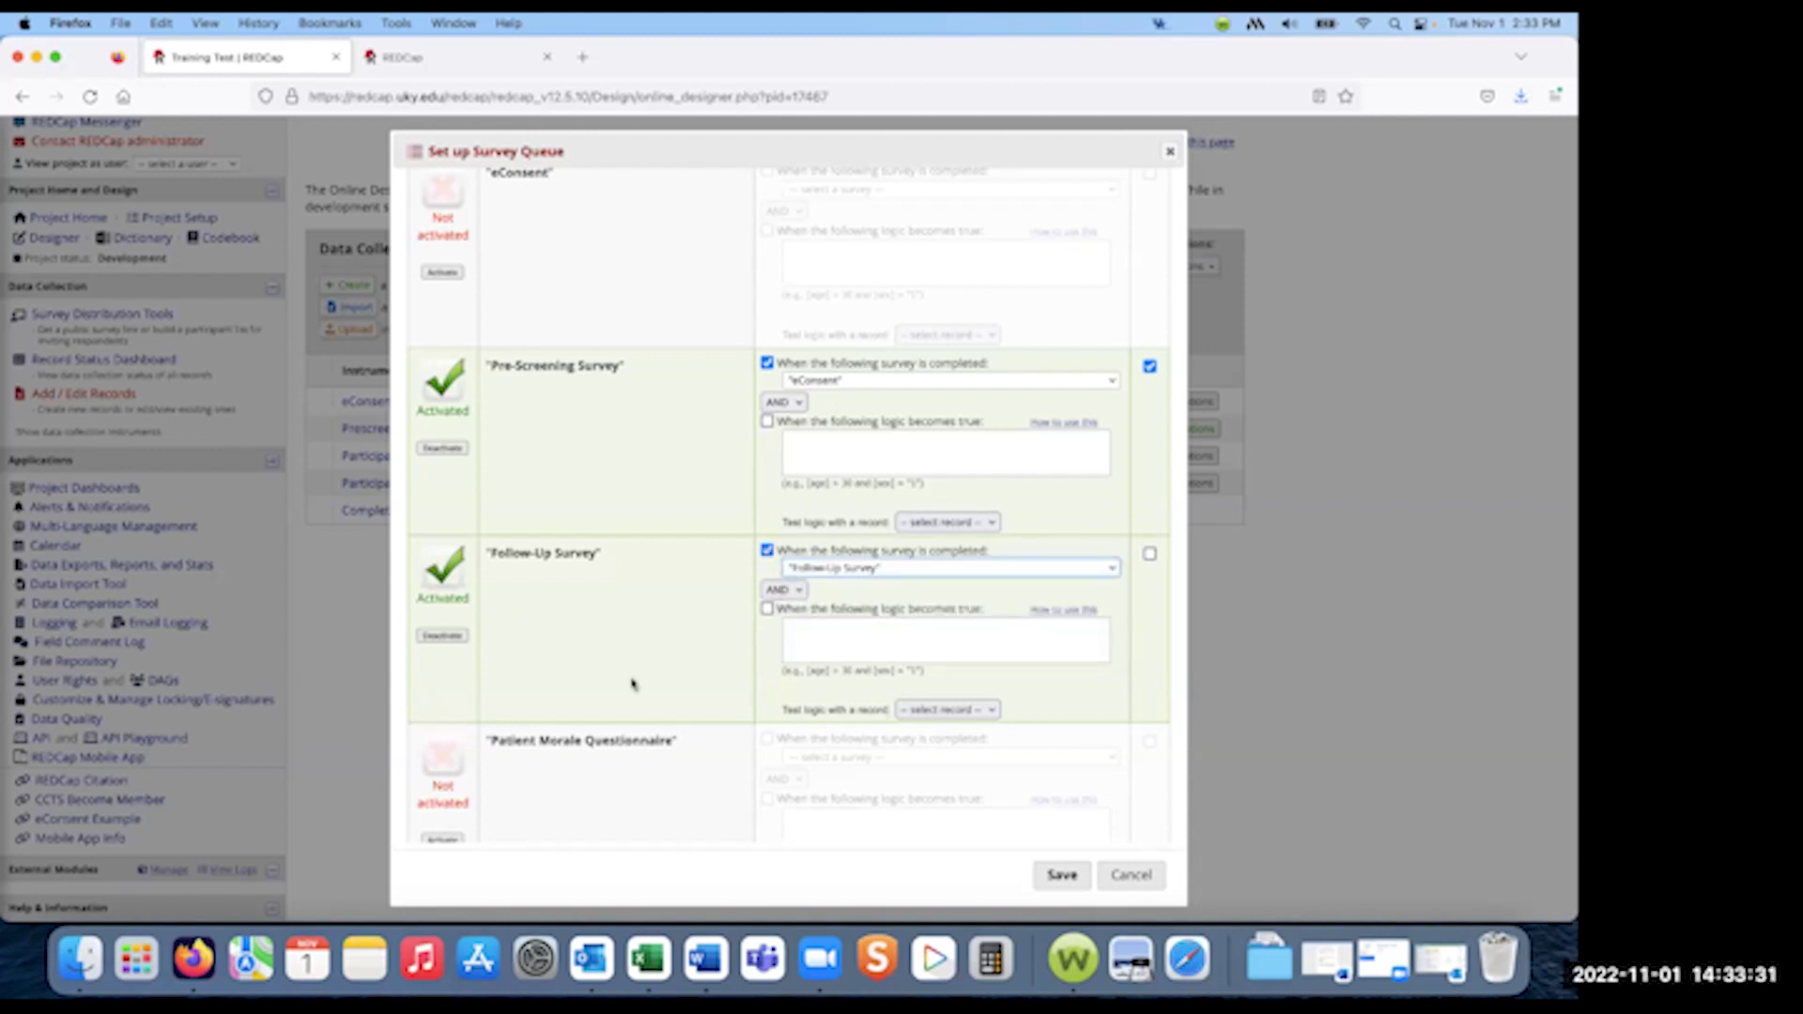
{"action": "scroll", "coordinate": [632, 685], "scroll_direction": "down", "scroll_amount": 2}
- Queue Patient Morale Questionnaire after Follow-Up Survey completion and enable auto-start for both surveys
{"action": "left_click", "coordinate": [442, 751]}
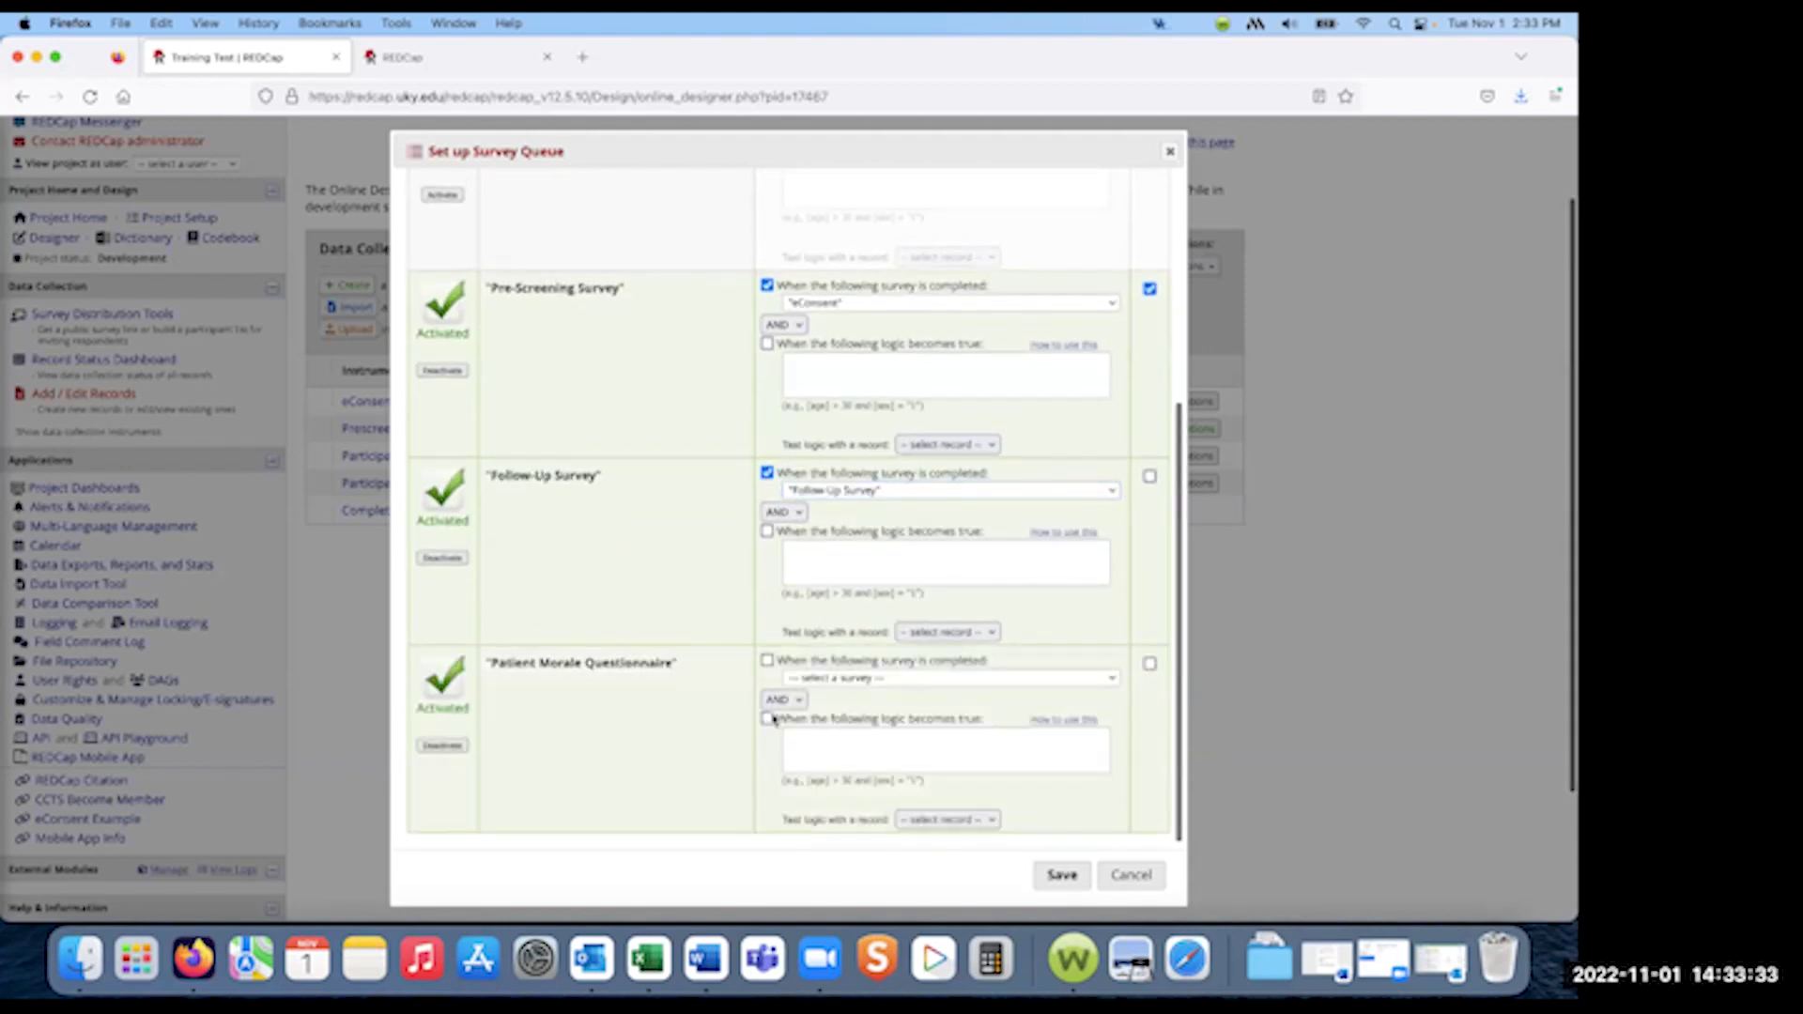
{"action": "left_click", "coordinate": [767, 660]}
{"action": "left_click", "coordinate": [837, 680]}
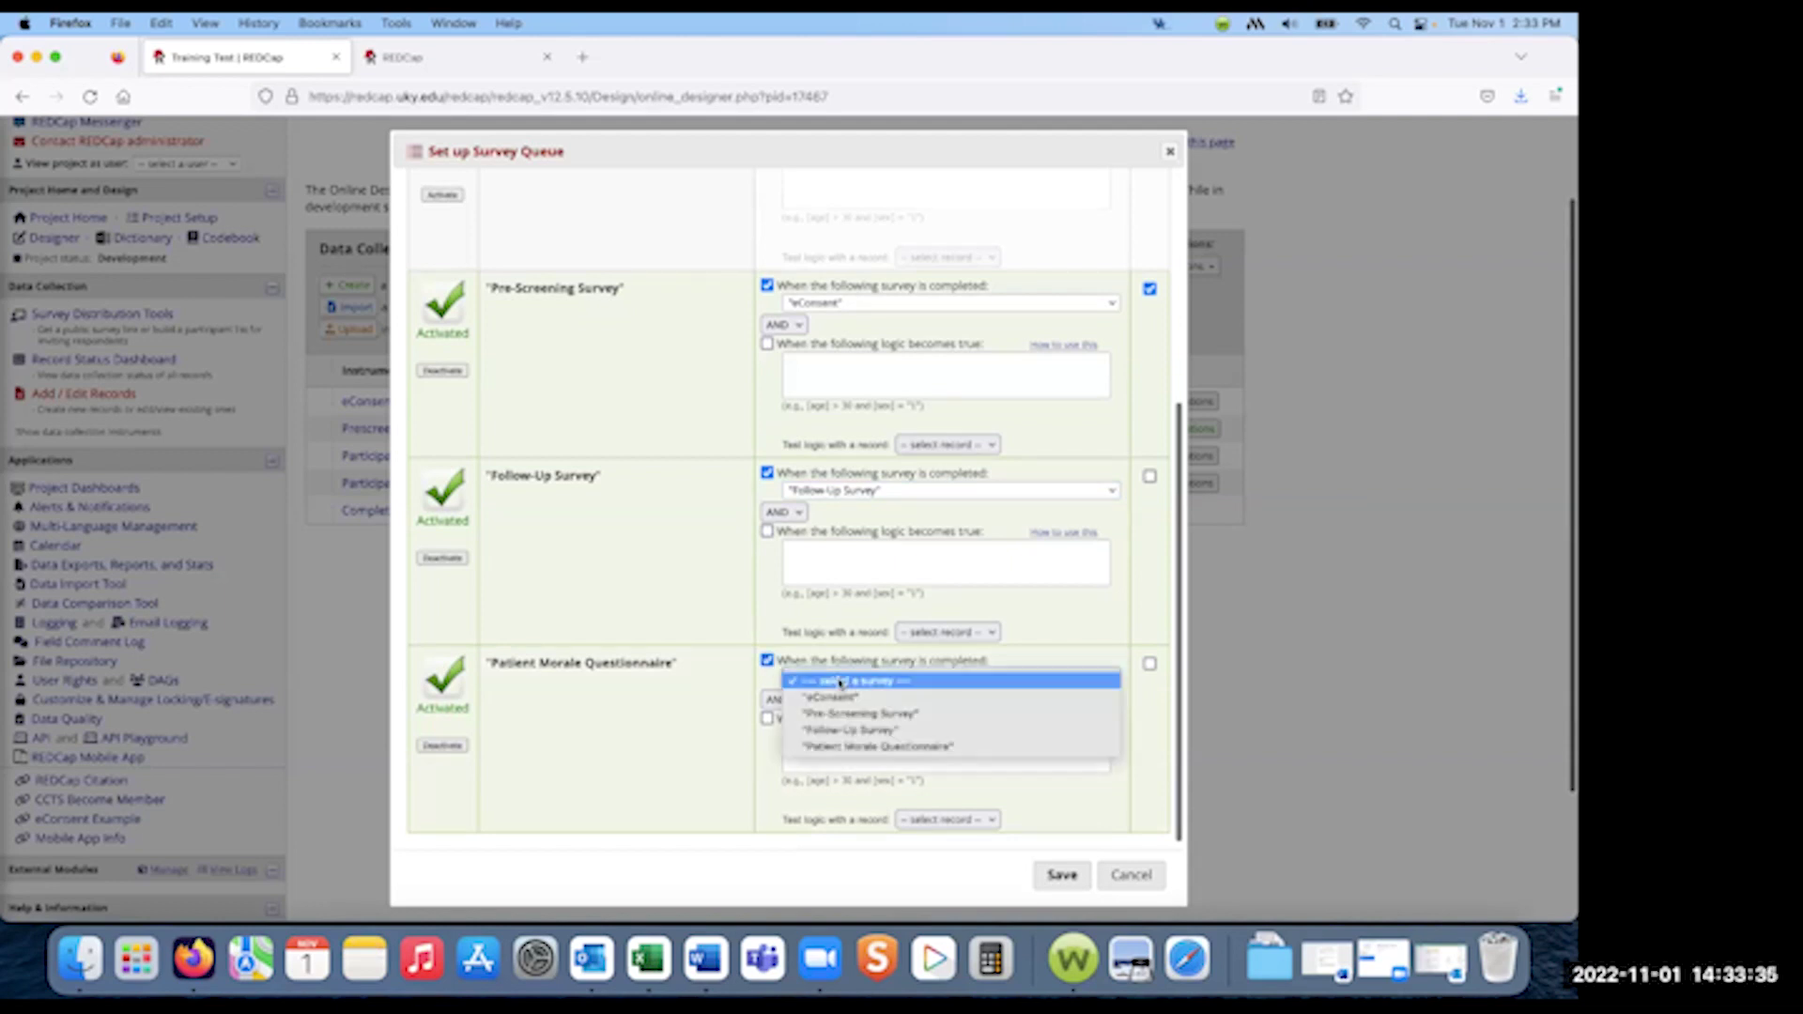
{"action": "left_click", "coordinate": [849, 732]}
{"action": "left_click", "coordinate": [1149, 476]}
{"action": "left_click", "coordinate": [1149, 664]}
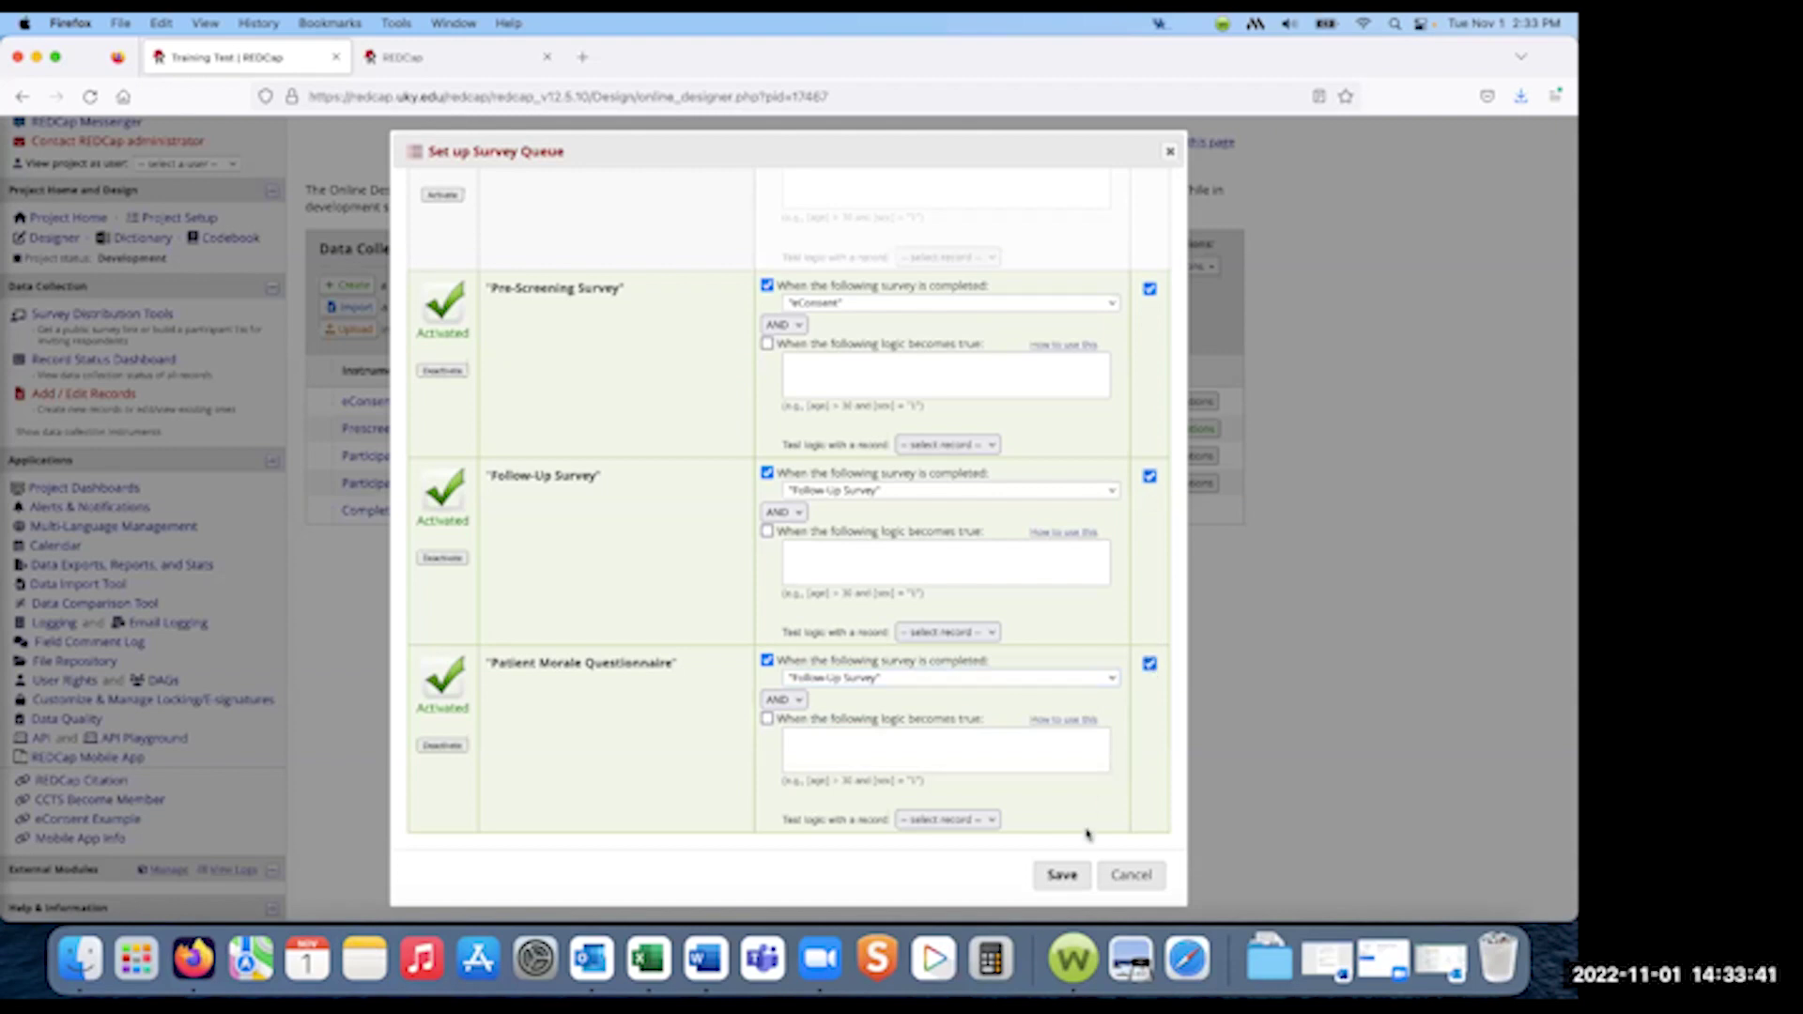
- Save the survey queue, close the extra REDCap tab, and go to Survey Distribution Tools
{"action": "left_click", "coordinate": [1064, 873]}
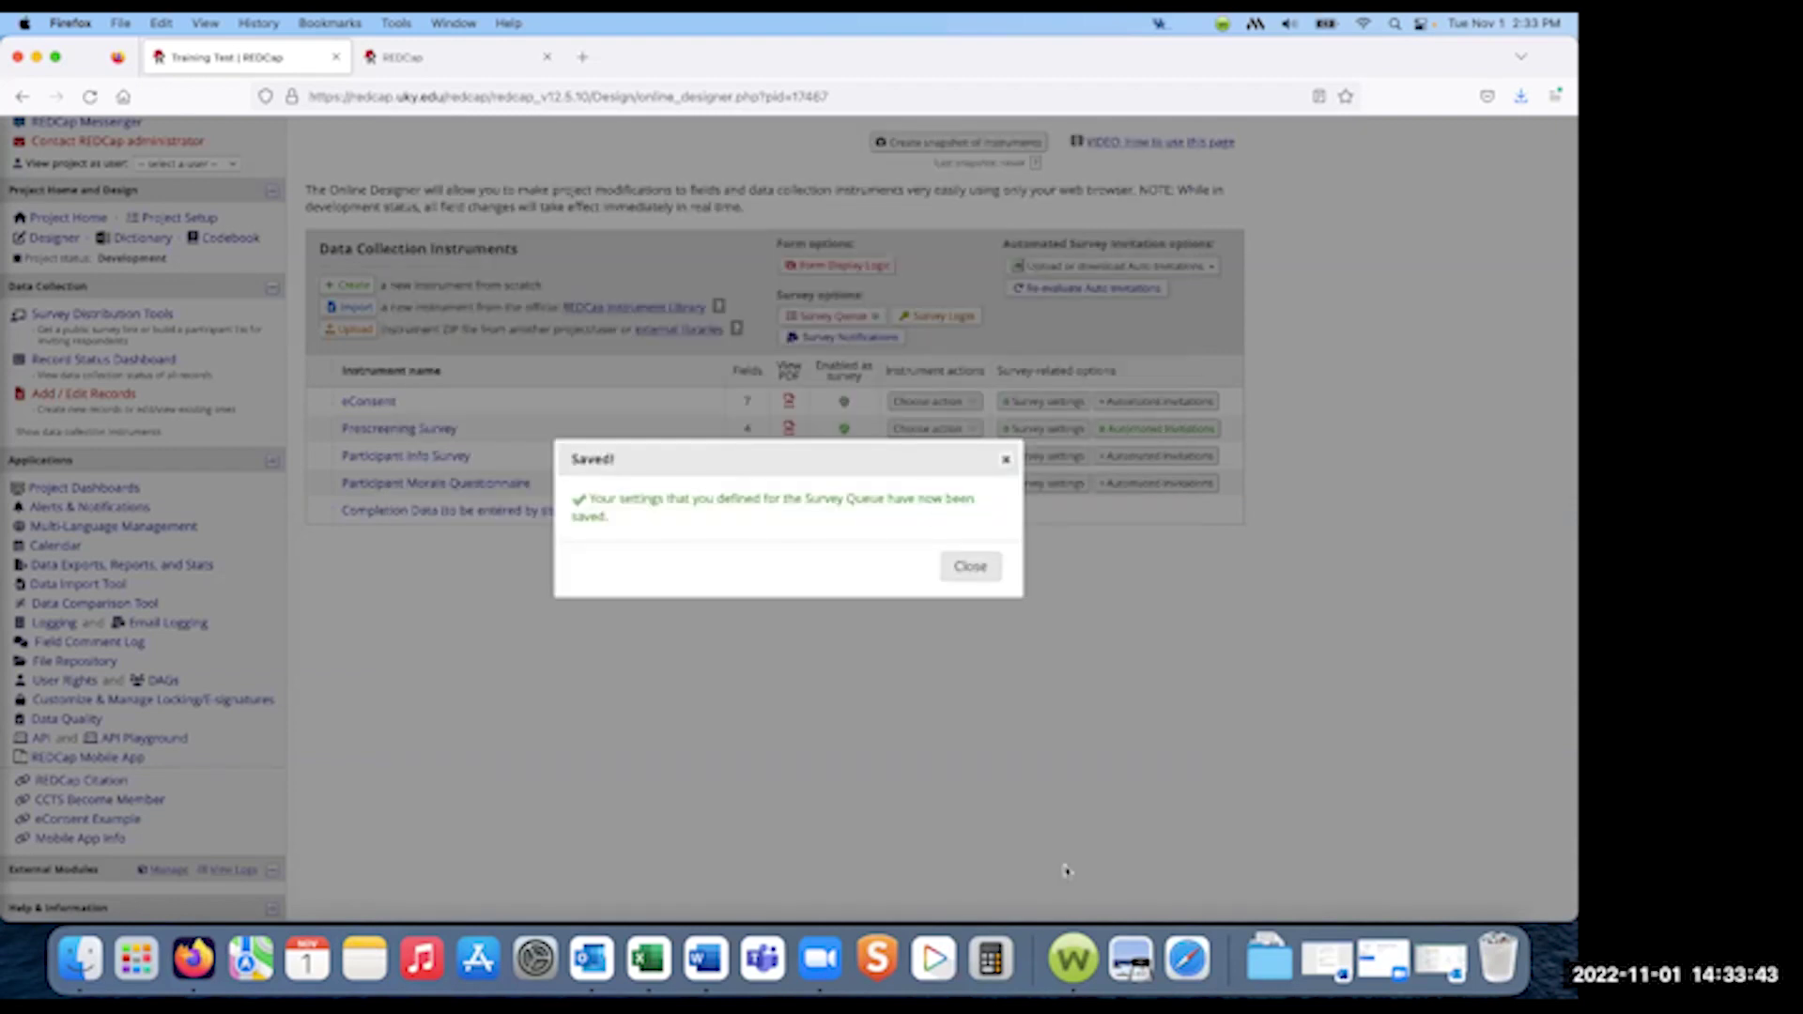
{"action": "left_click", "coordinate": [970, 565]}
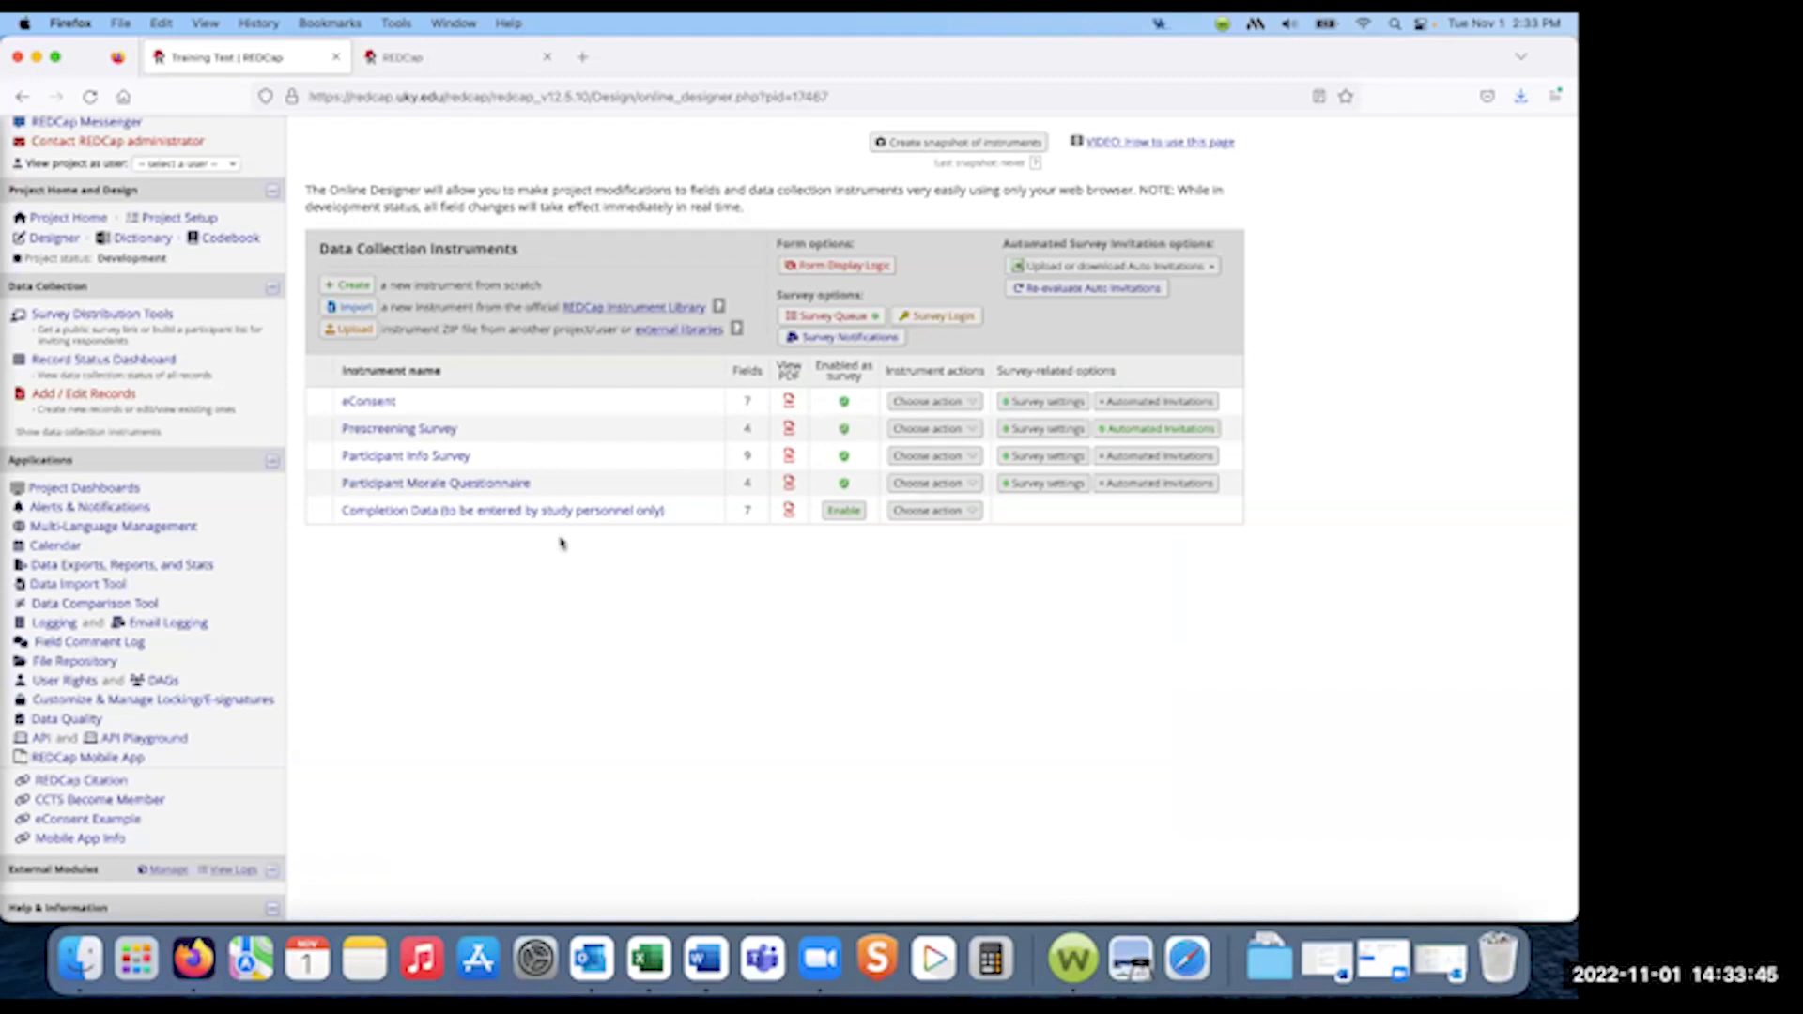
{"action": "scroll", "coordinate": [535, 507], "scroll_direction": "up", "scroll_amount": 3}
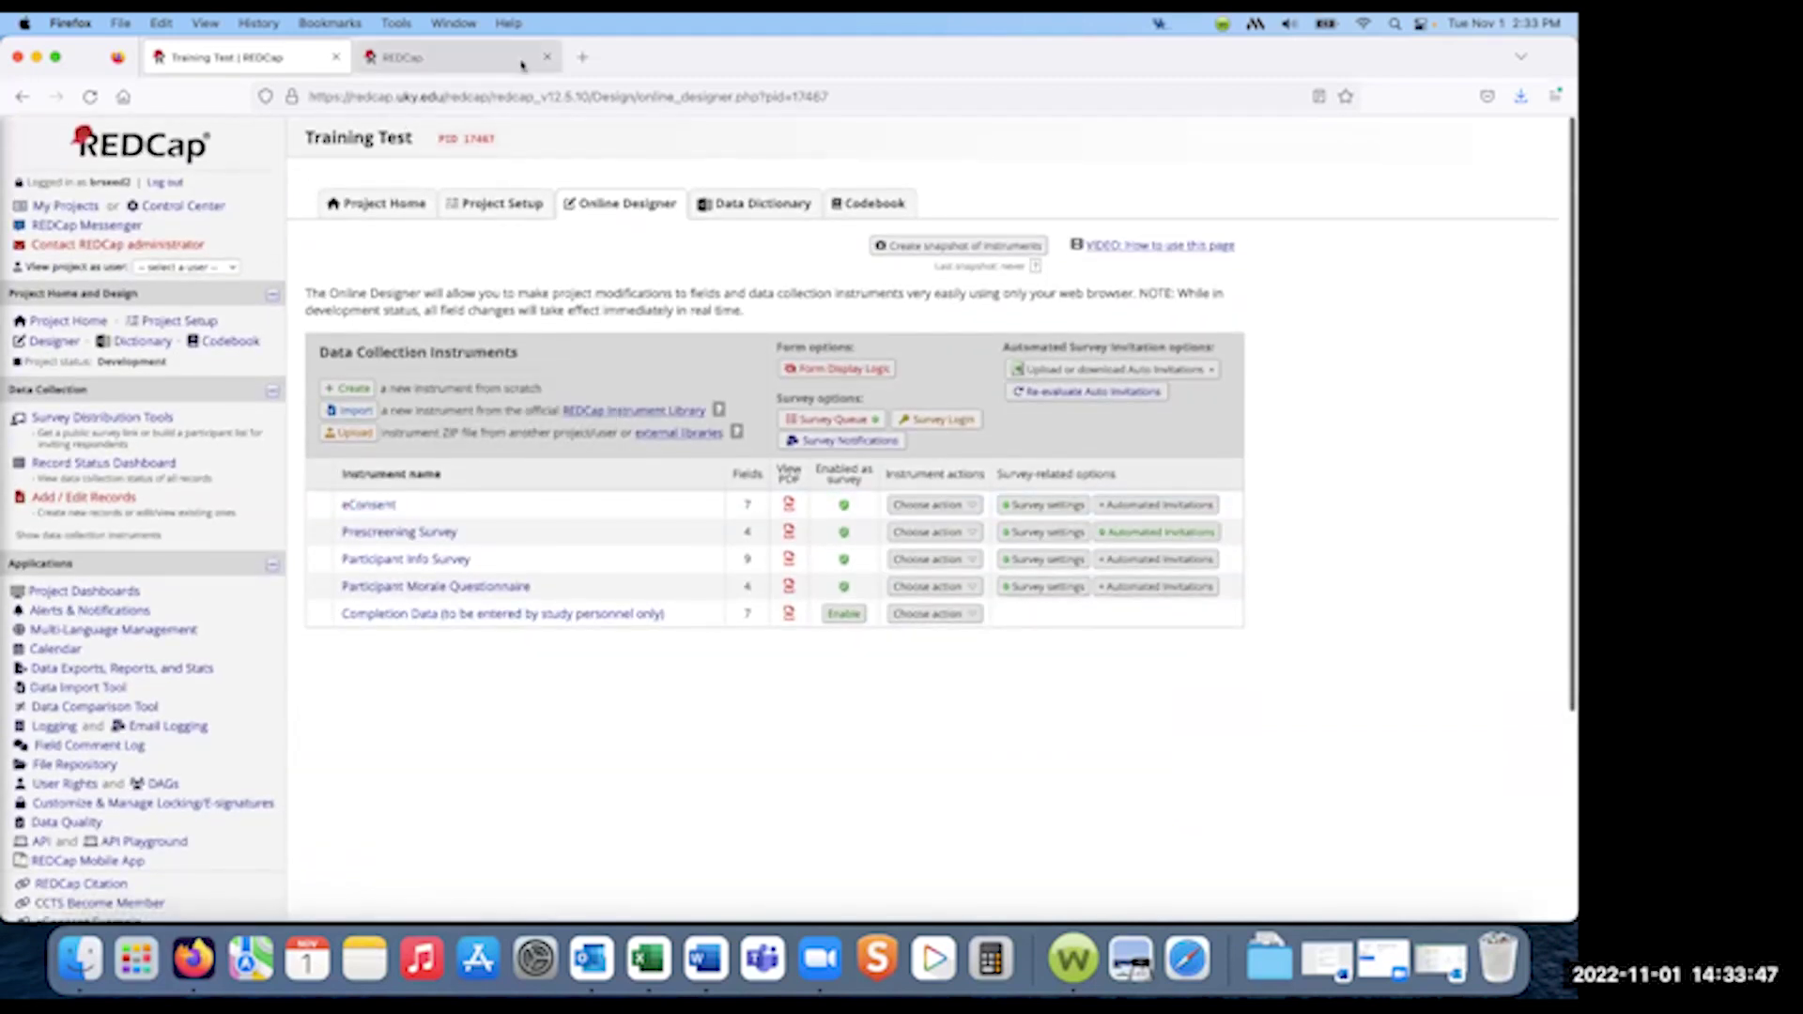
{"action": "left_click", "coordinate": [546, 58]}
{"action": "left_click", "coordinate": [109, 419]}
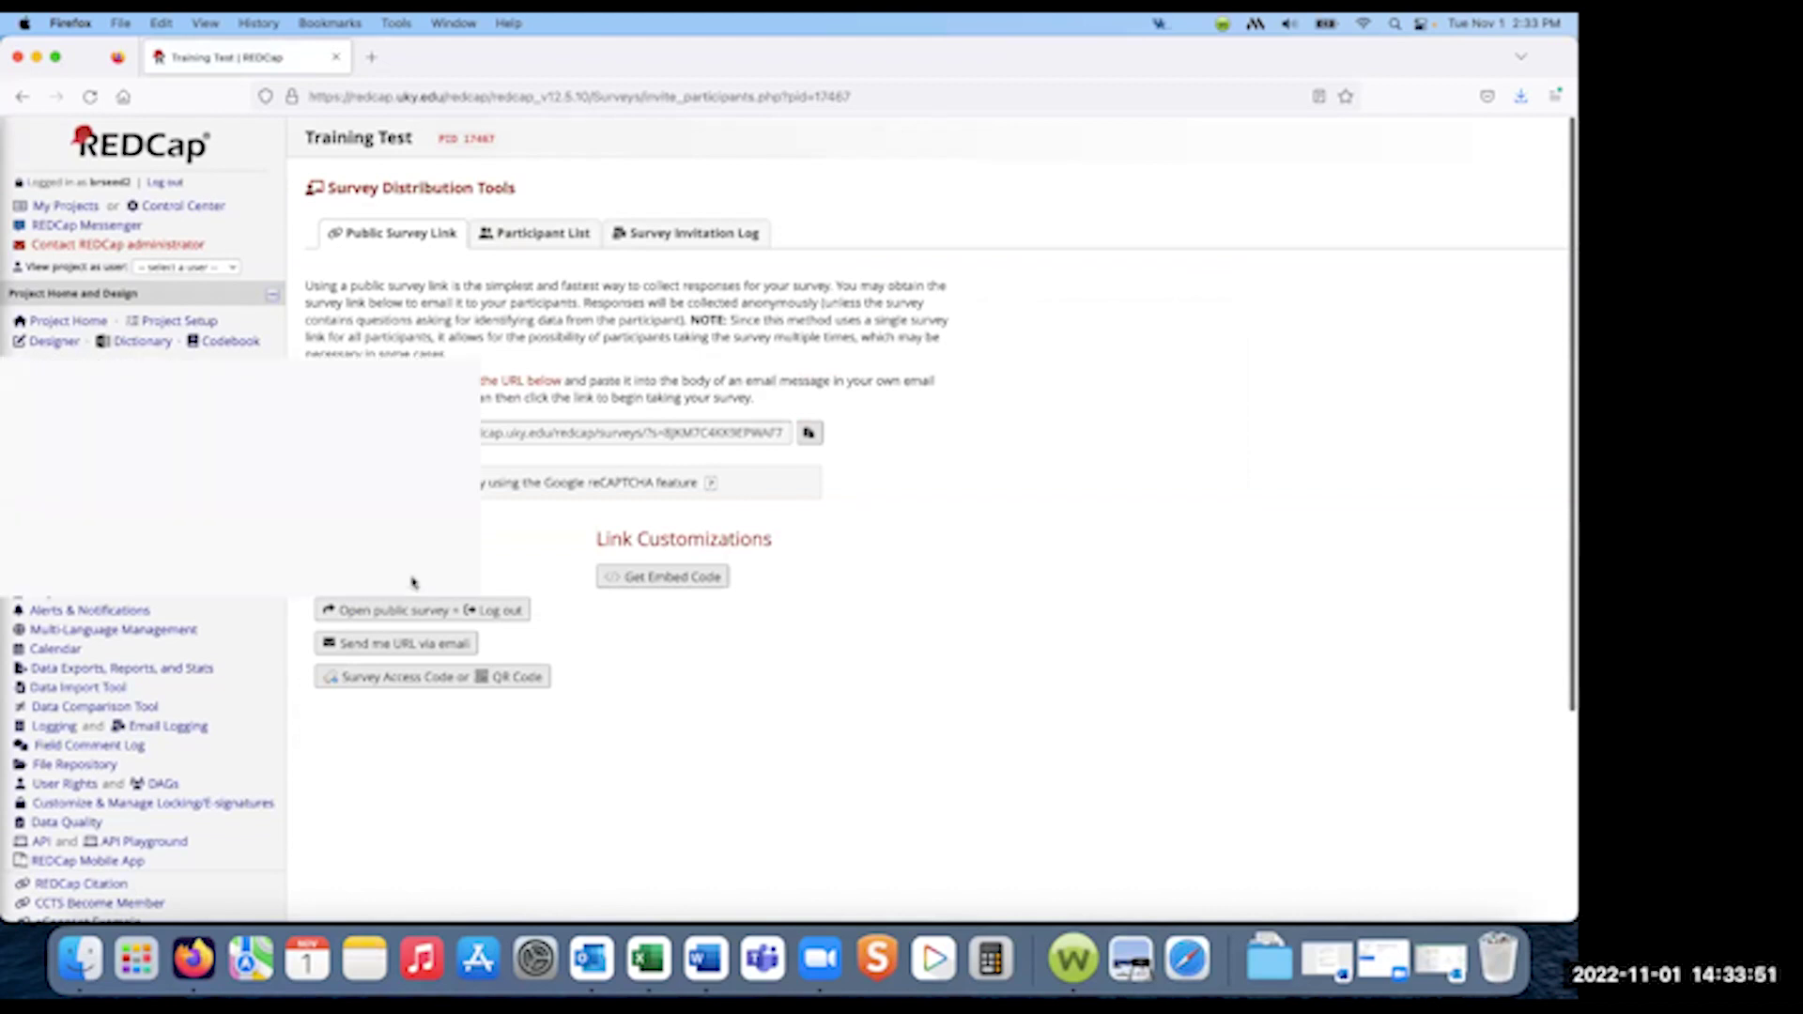
- Open the public eConsent survey and enter the participant's first and last name
{"action": "left_click", "coordinate": [414, 577]}
{"action": "left_click", "coordinate": [958, 297]}
{"action": "key", "text": "Tab"}
{"action": "key", "text": "Tab"}
- Enter a valid e-mail, set date of birth to today, answer No to consent, and continue
{"action": "type", "text": "blah"}
{"action": "key", "text": "Tab"}
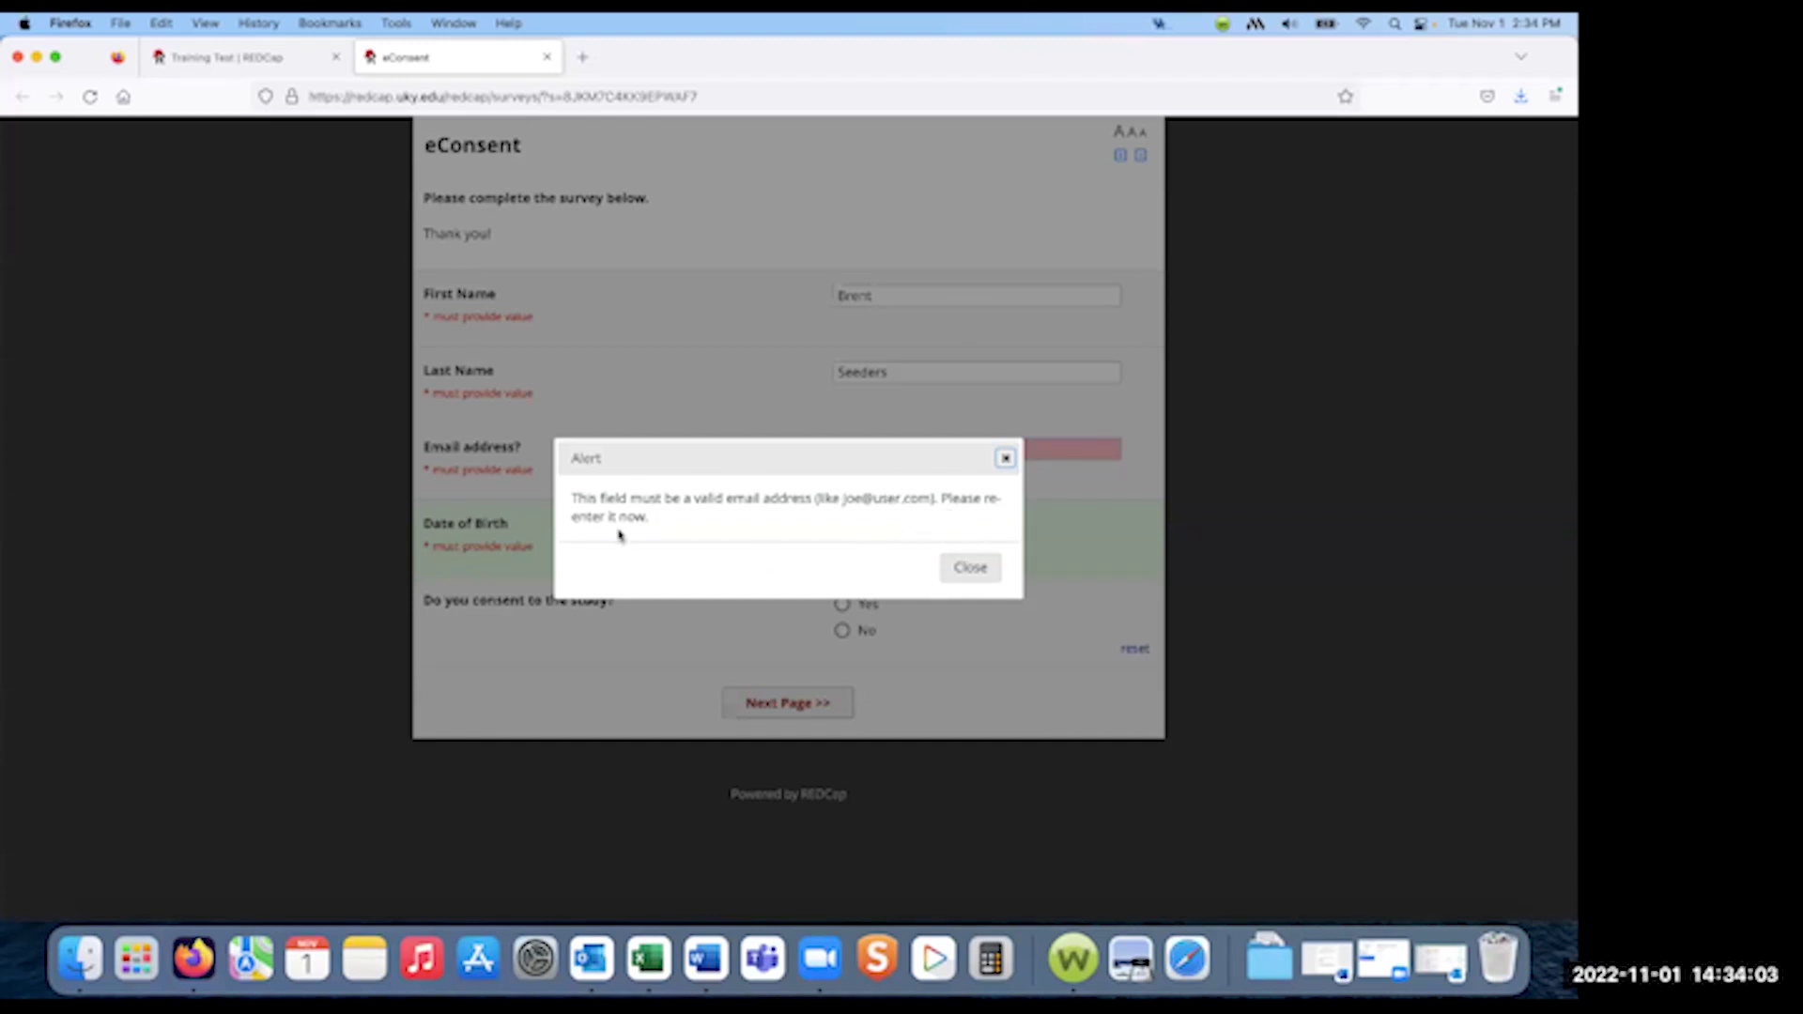
{"action": "left_click", "coordinate": [948, 569]}
{"action": "type", "text": "user1.com"}
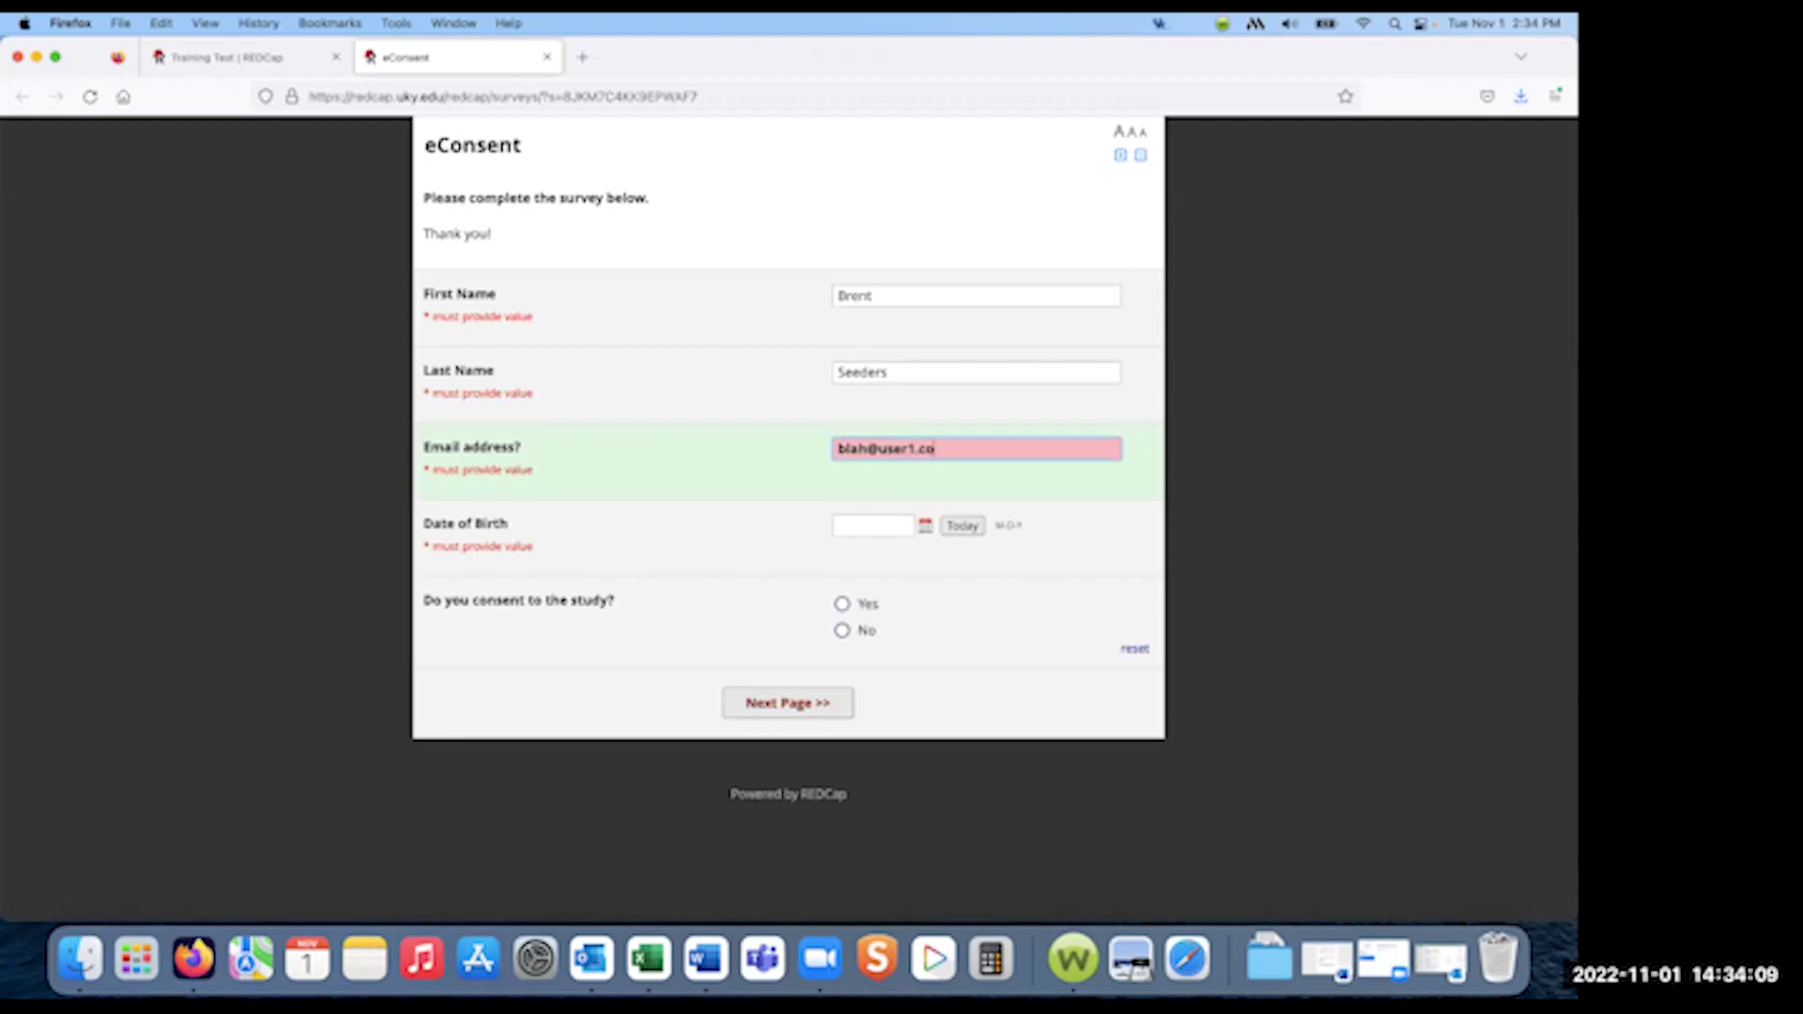
{"action": "left_click", "coordinate": [882, 526]}
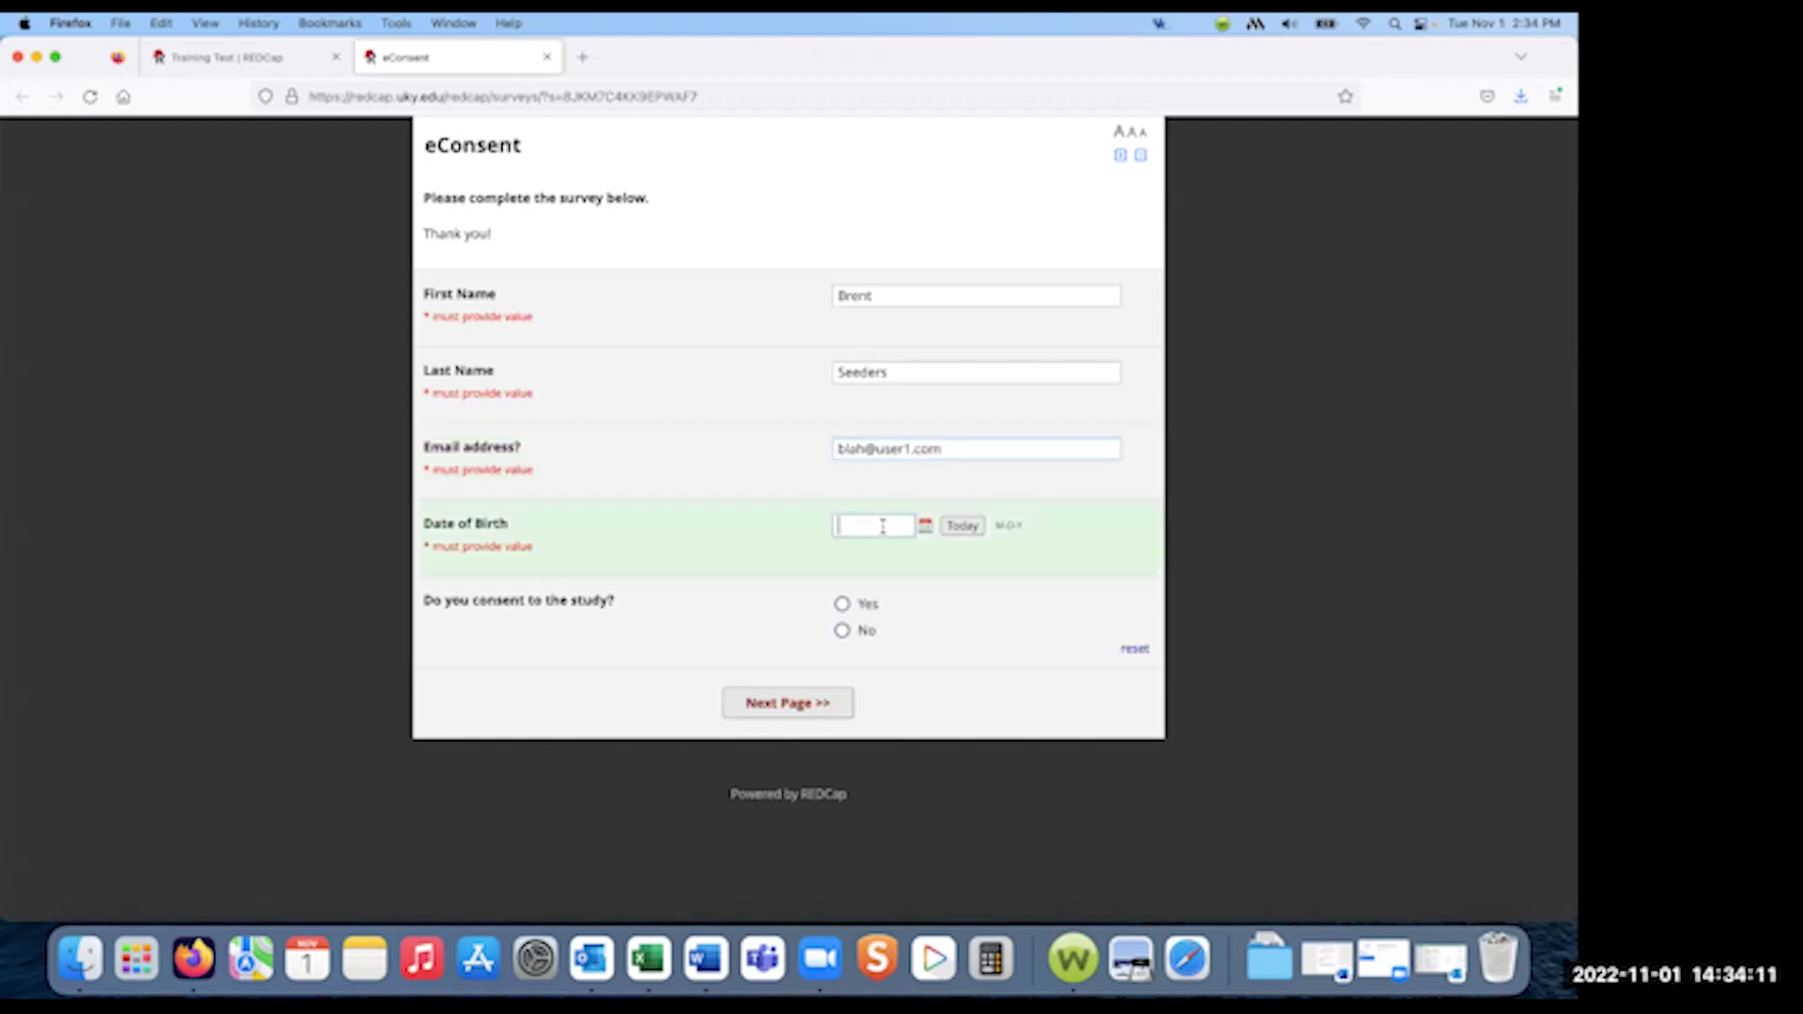
{"action": "left_click", "coordinate": [963, 526]}
{"action": "left_click", "coordinate": [842, 633]}
{"action": "left_click", "coordinate": [785, 704]}
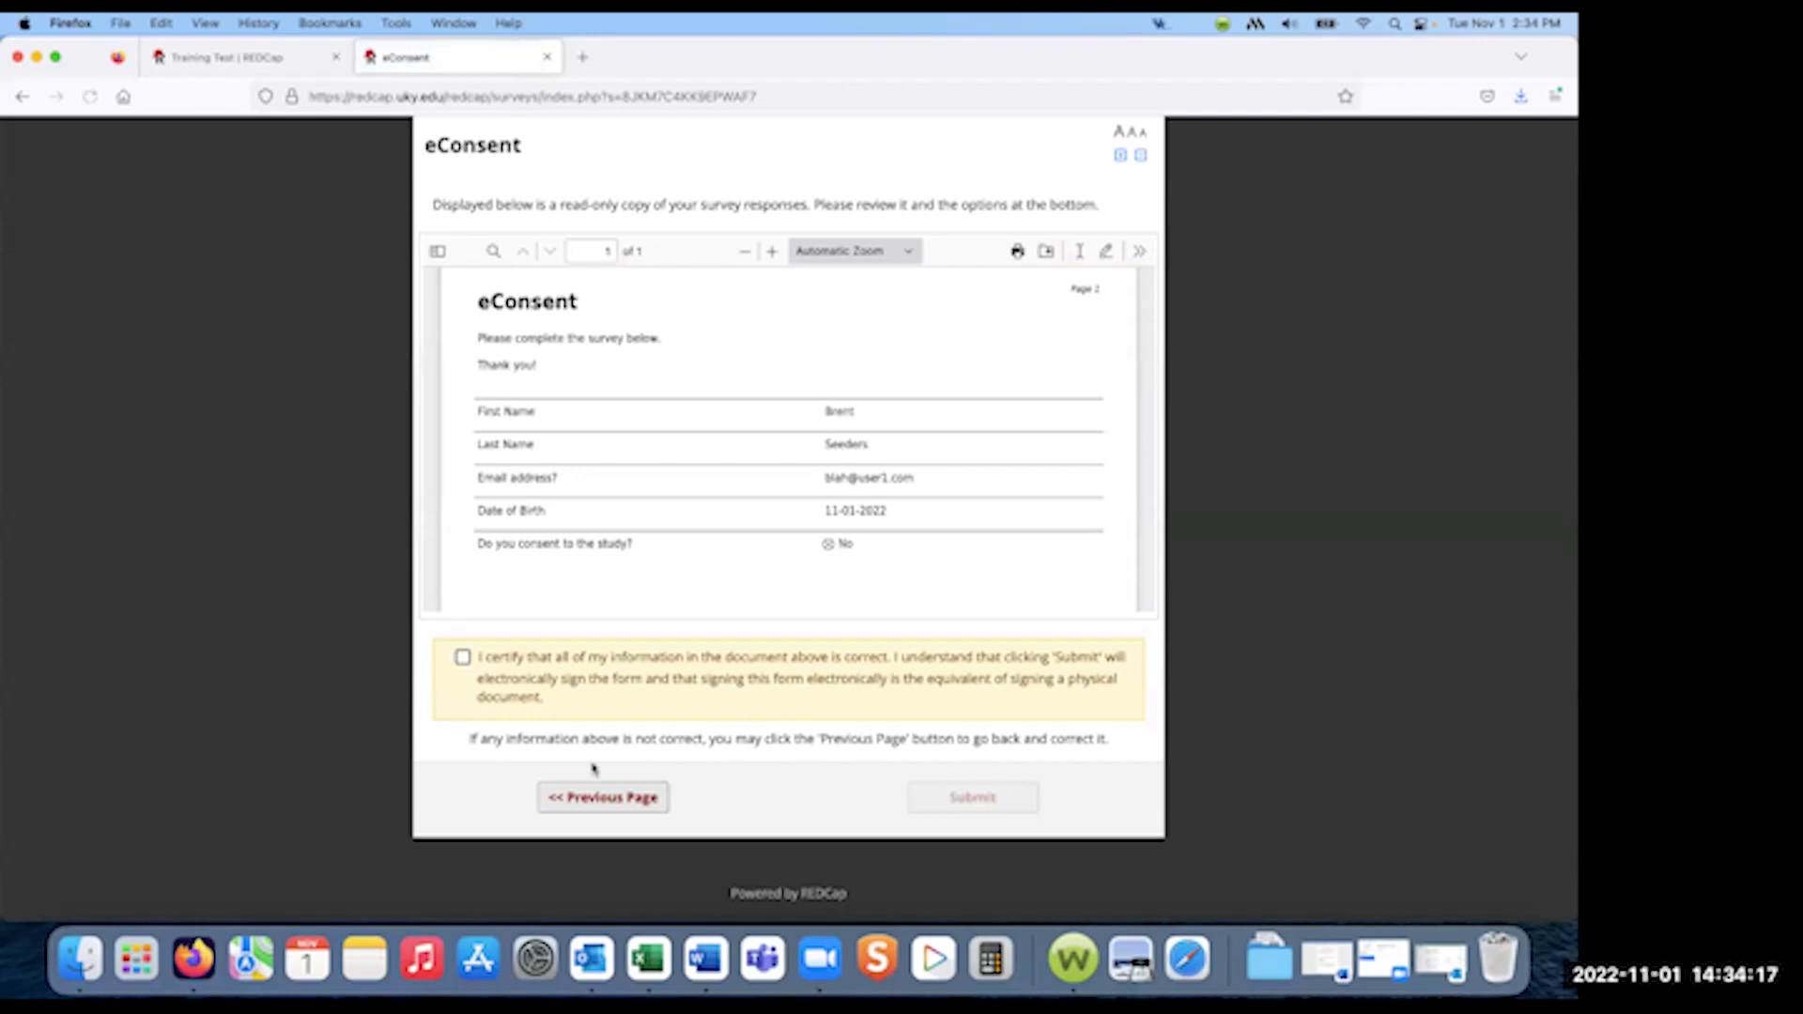
- Tick the certification box on the eConsent review page and submit it
{"action": "left_click", "coordinate": [463, 660]}
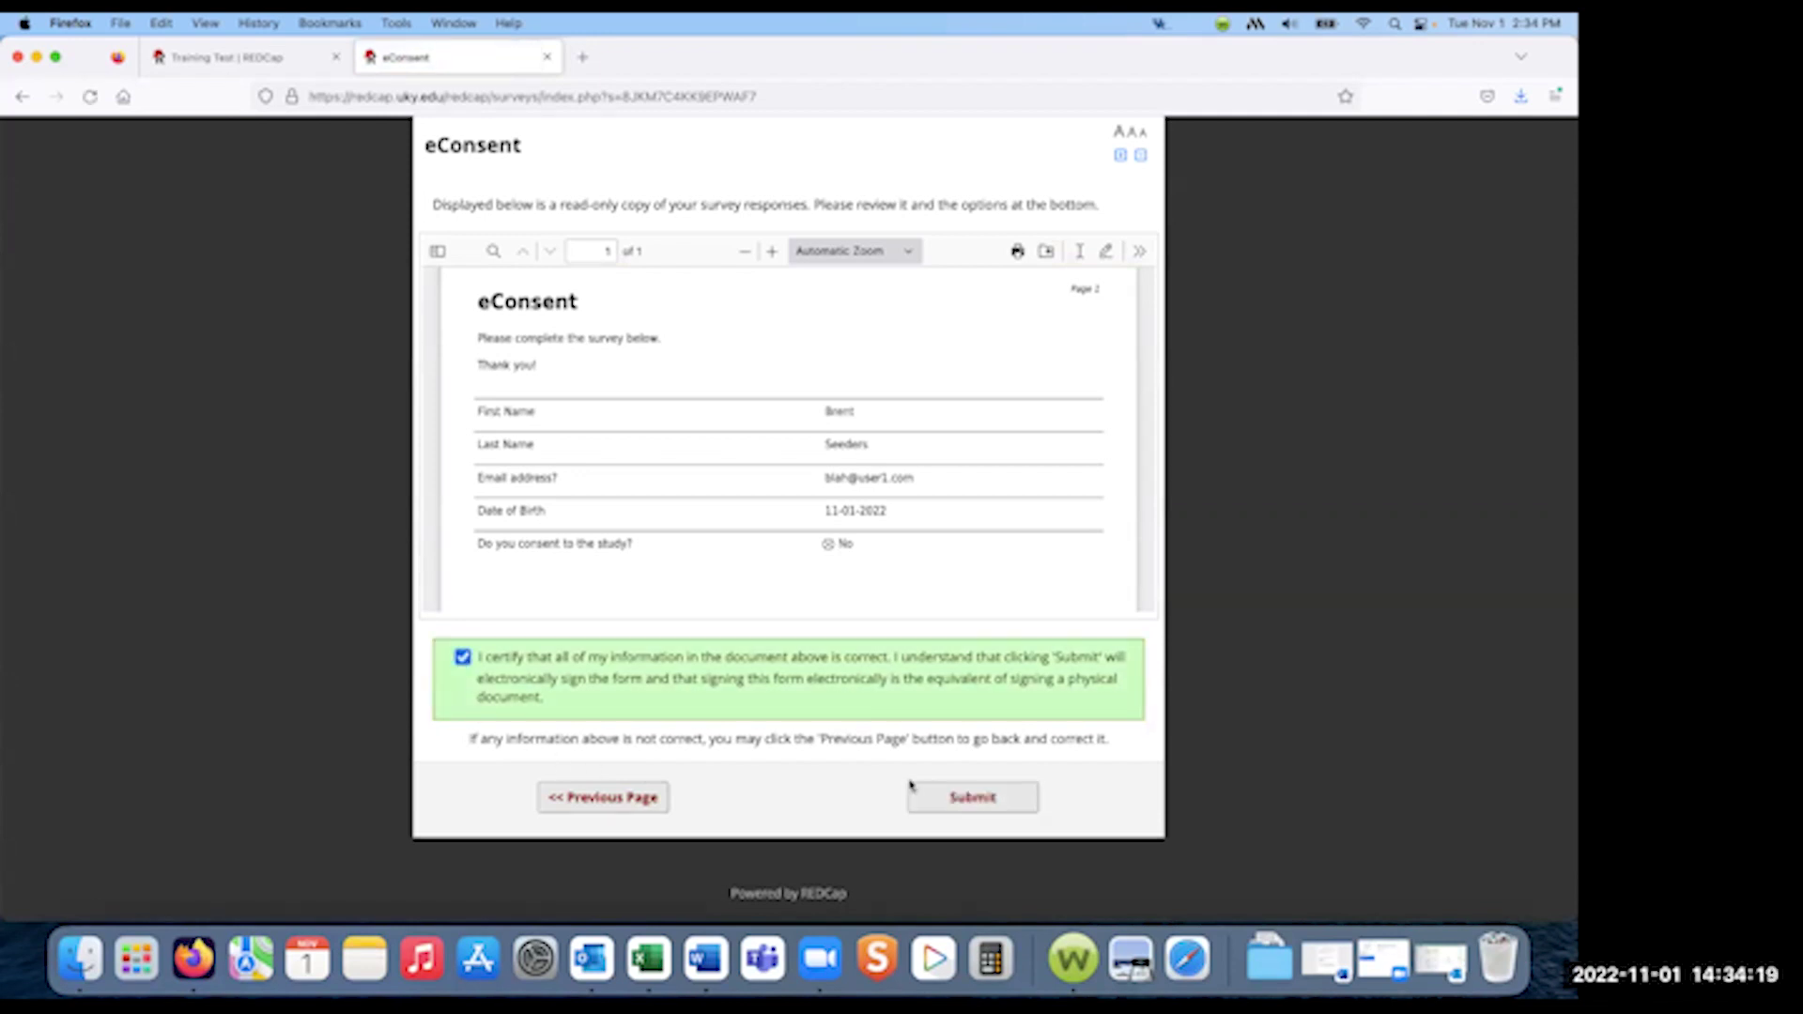
{"action": "left_click", "coordinate": [959, 796]}
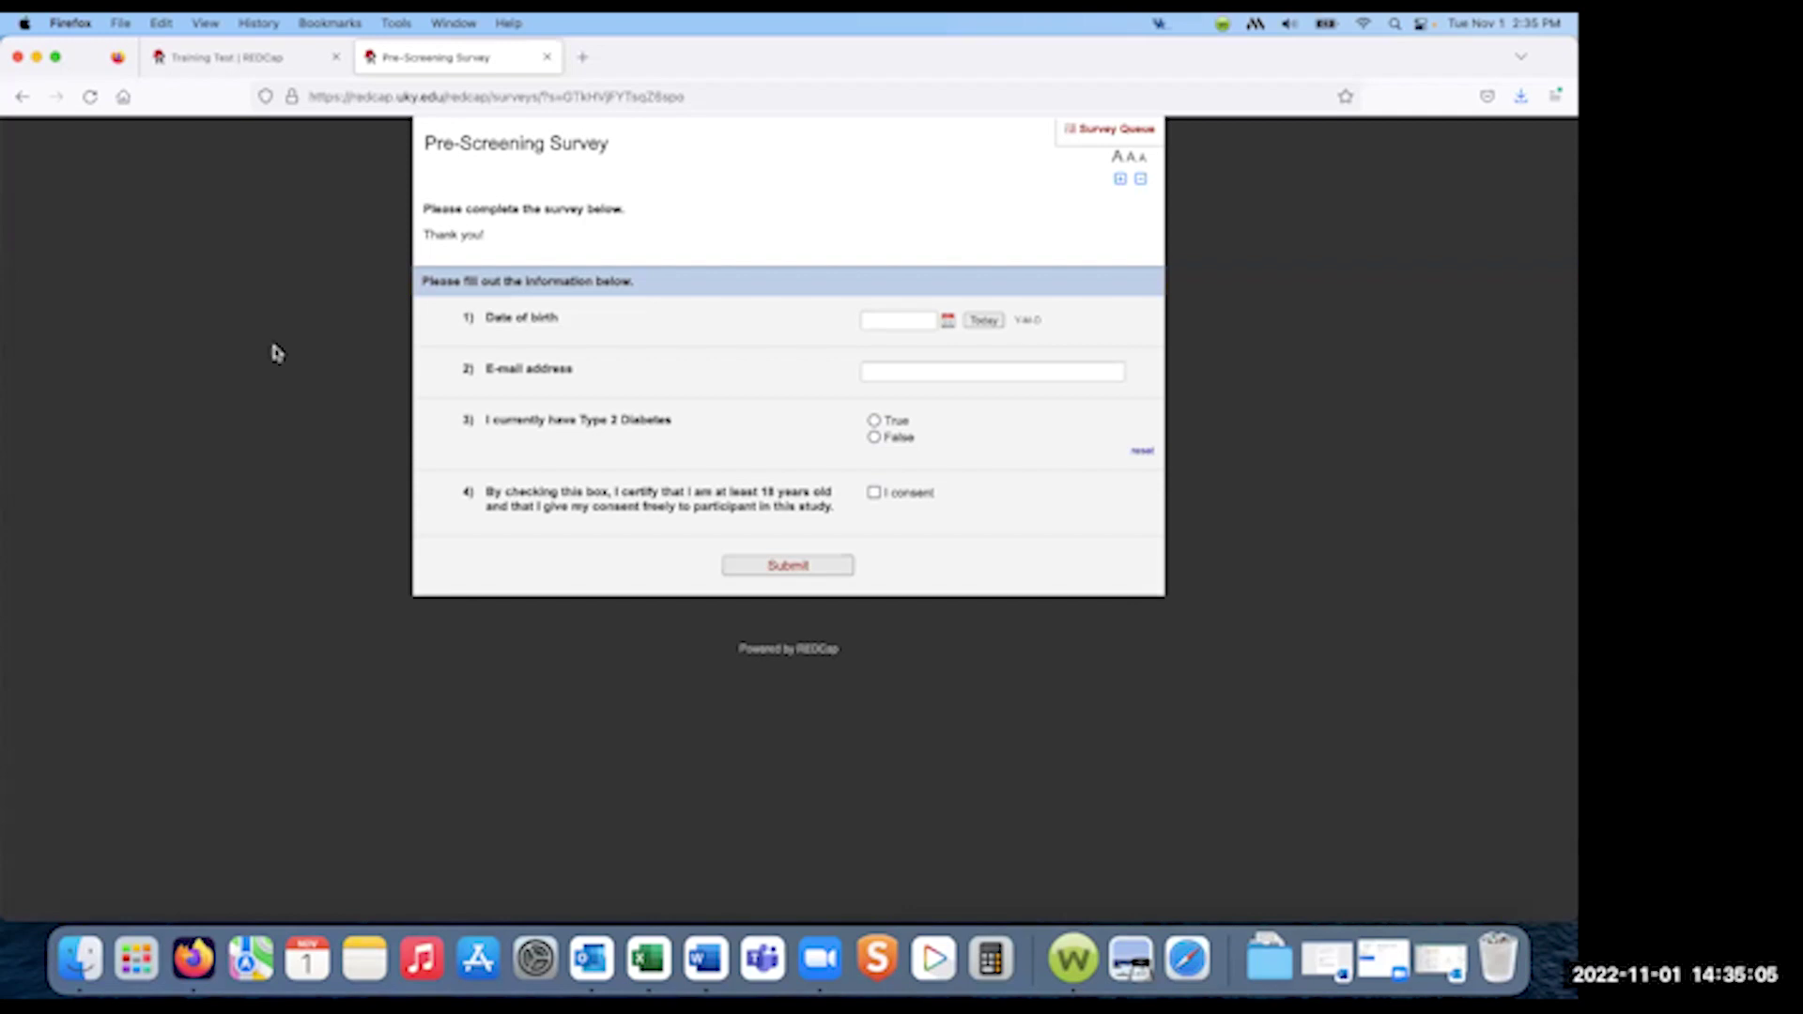
- Switch back to the Training Test project's Survey Distribution Tools tab
{"action": "left_click", "coordinate": [240, 57]}
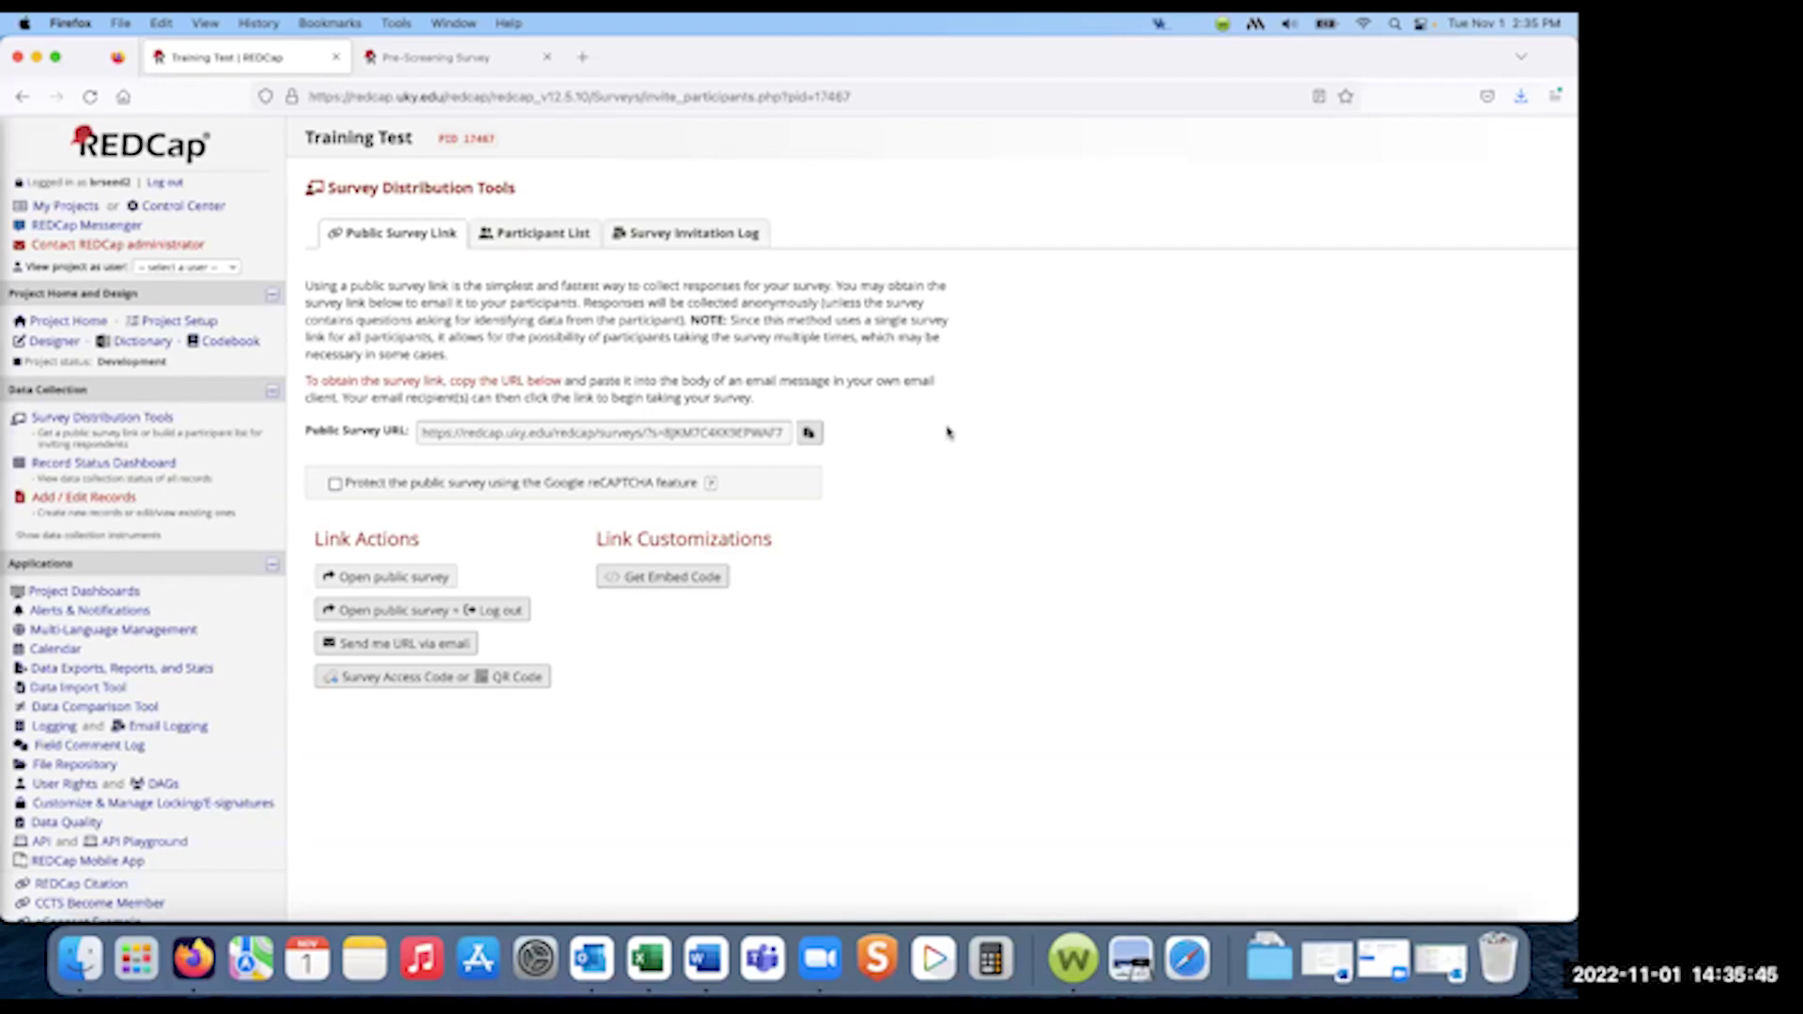
{"action": "scroll", "coordinate": [818, 638], "scroll_direction": "down", "scroll_amount": 5}
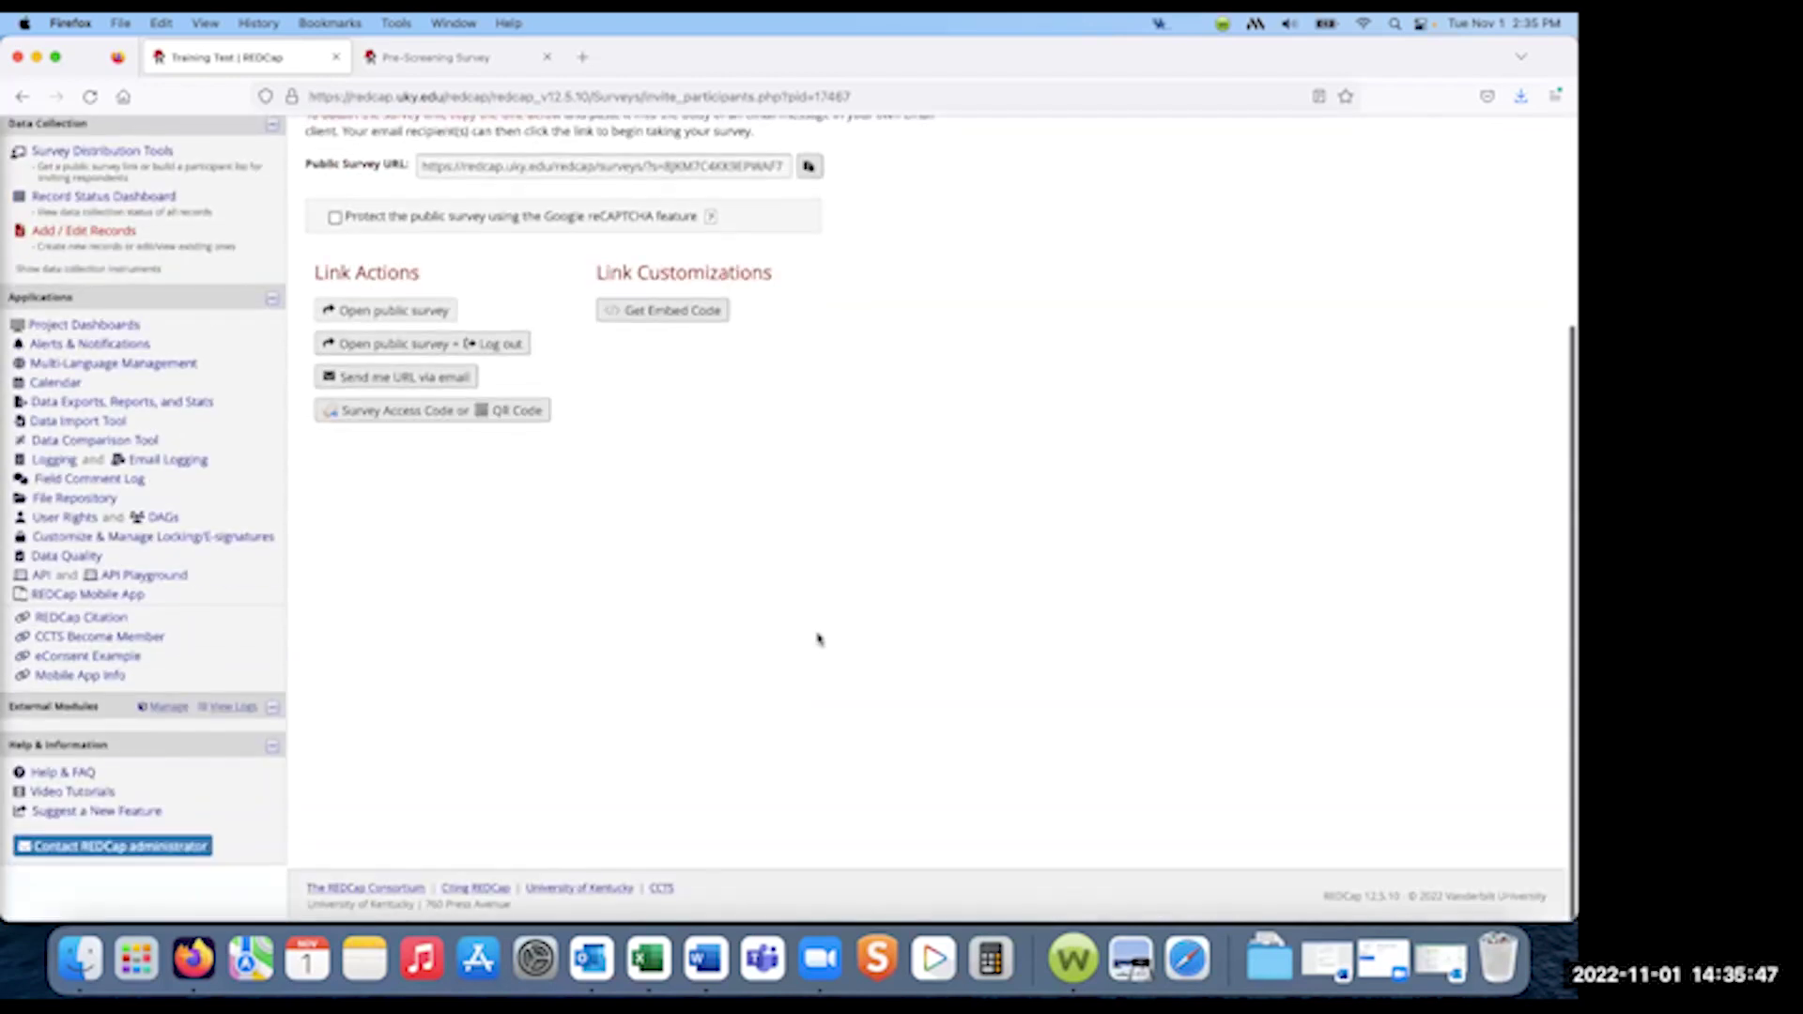
{"action": "scroll", "coordinate": [818, 638], "scroll_direction": "up", "scroll_amount": 4}
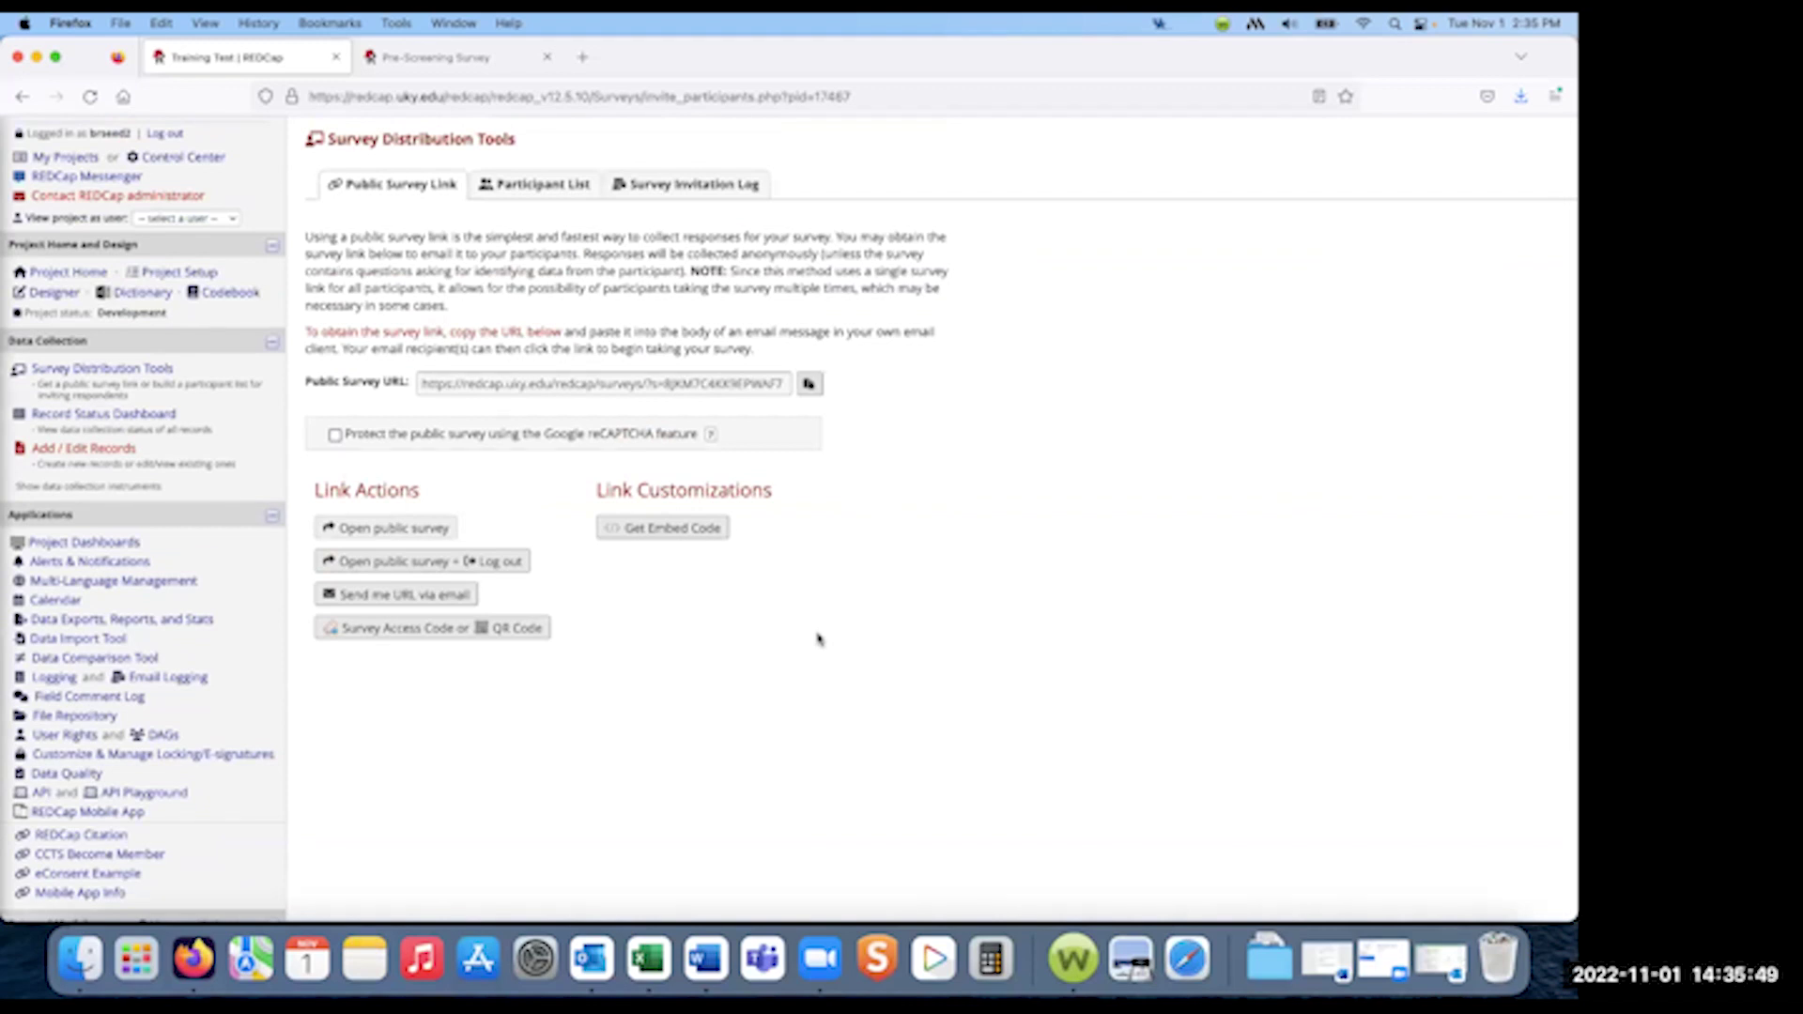
{"action": "scroll", "coordinate": [817, 639], "scroll_direction": "down", "scroll_amount": 4}
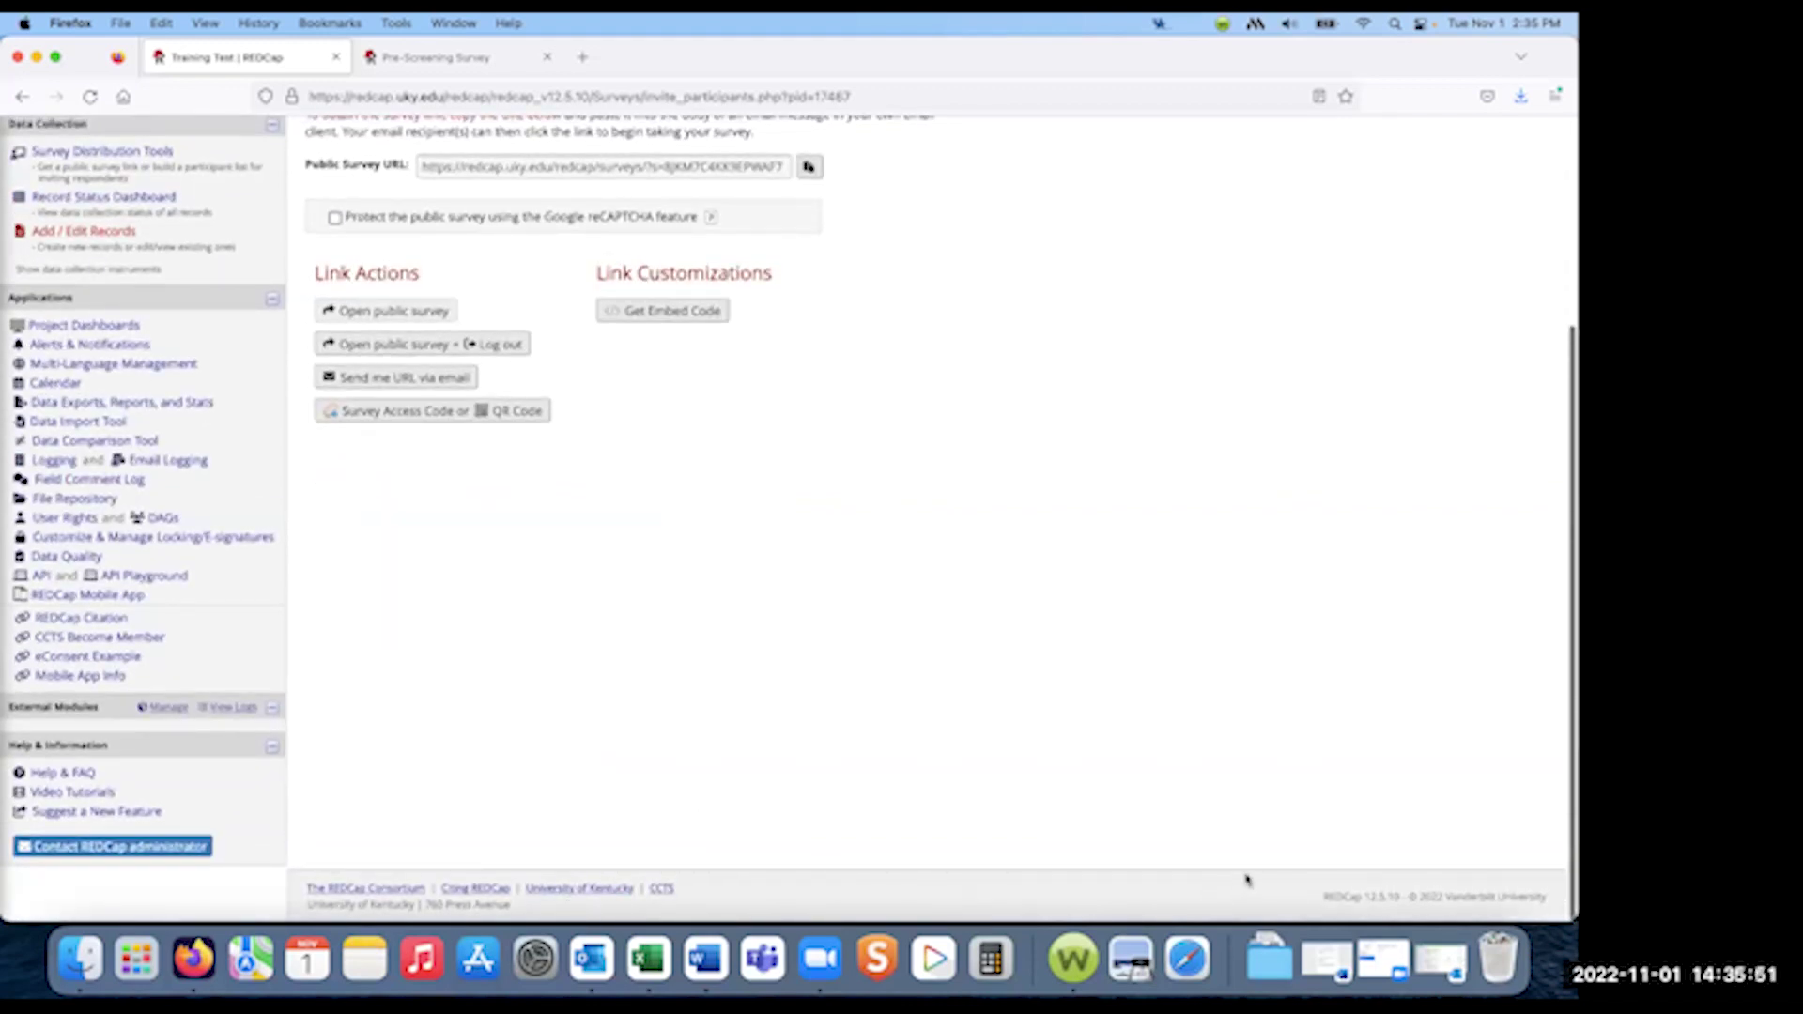
{"action": "left_click_drag", "start_coordinate": [1397, 899], "coordinate": [1327, 905]}
{"action": "left_click", "coordinate": [1337, 906]}
{"action": "left_click_drag", "start_coordinate": [1324, 903], "coordinate": [1399, 901]}
{"action": "left_click", "coordinate": [1399, 901]}
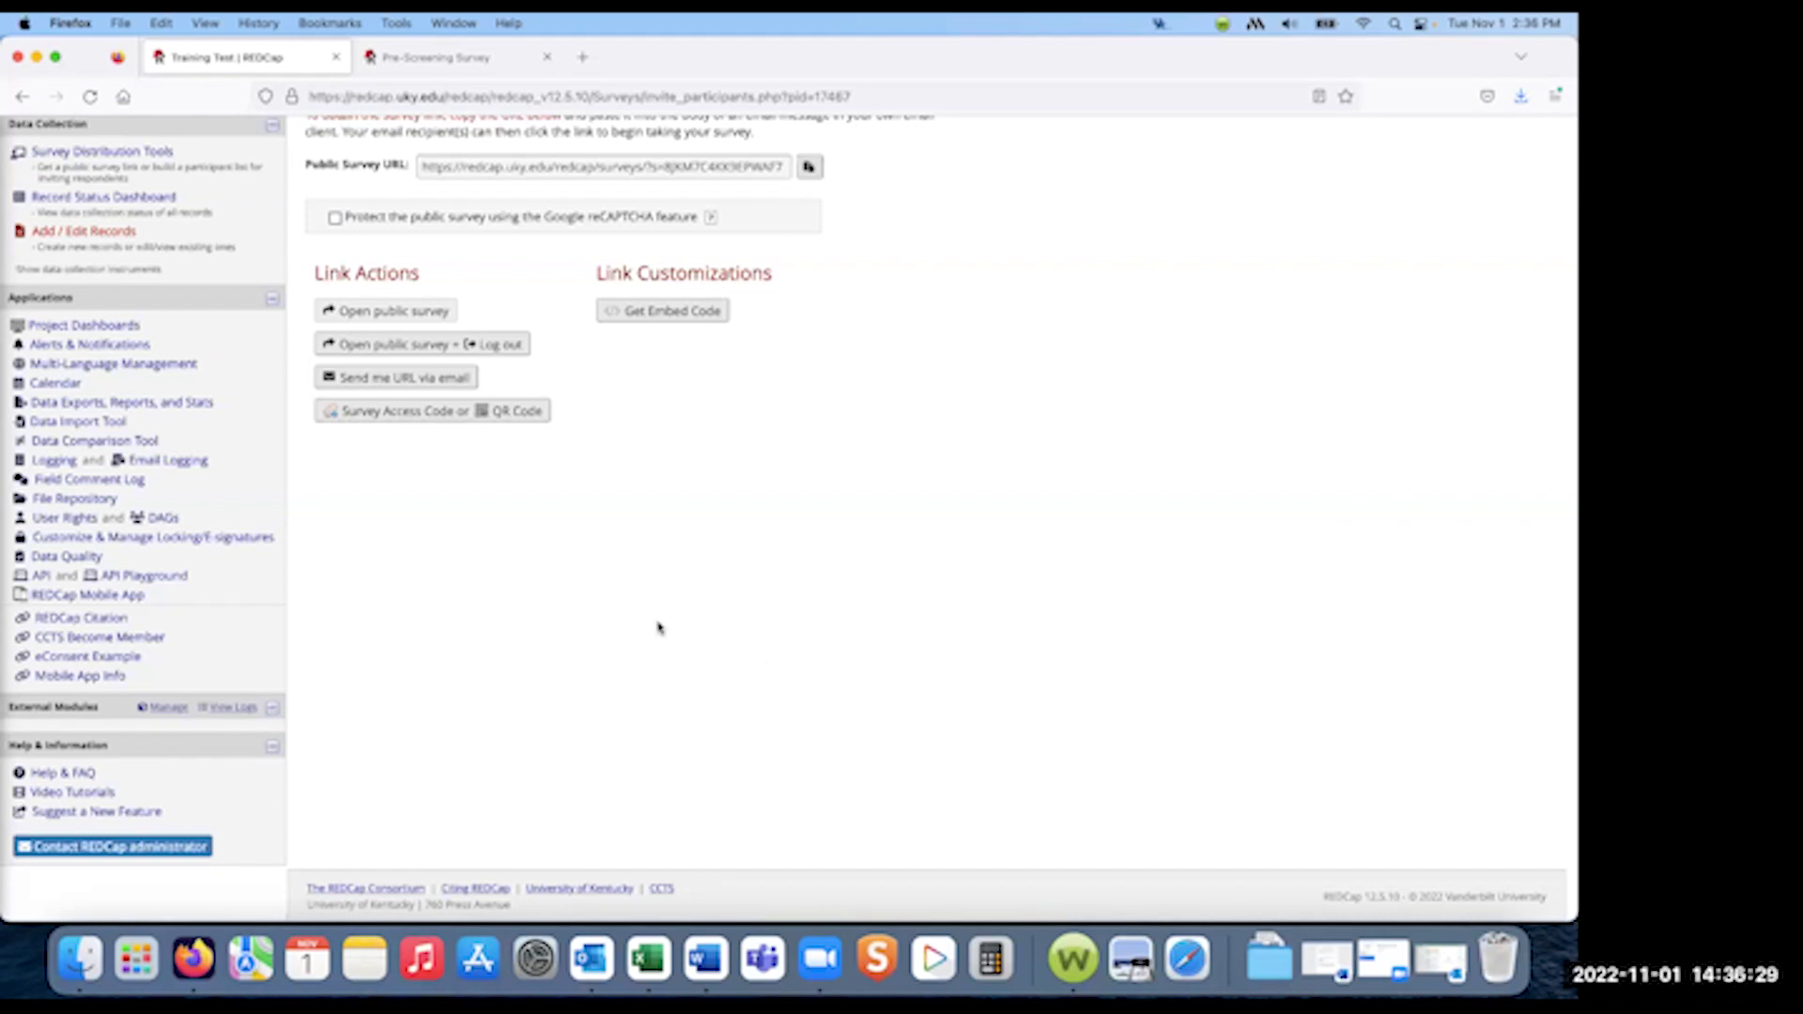
{"action": "scroll", "coordinate": [657, 627], "scroll_direction": "up", "scroll_amount": 5}
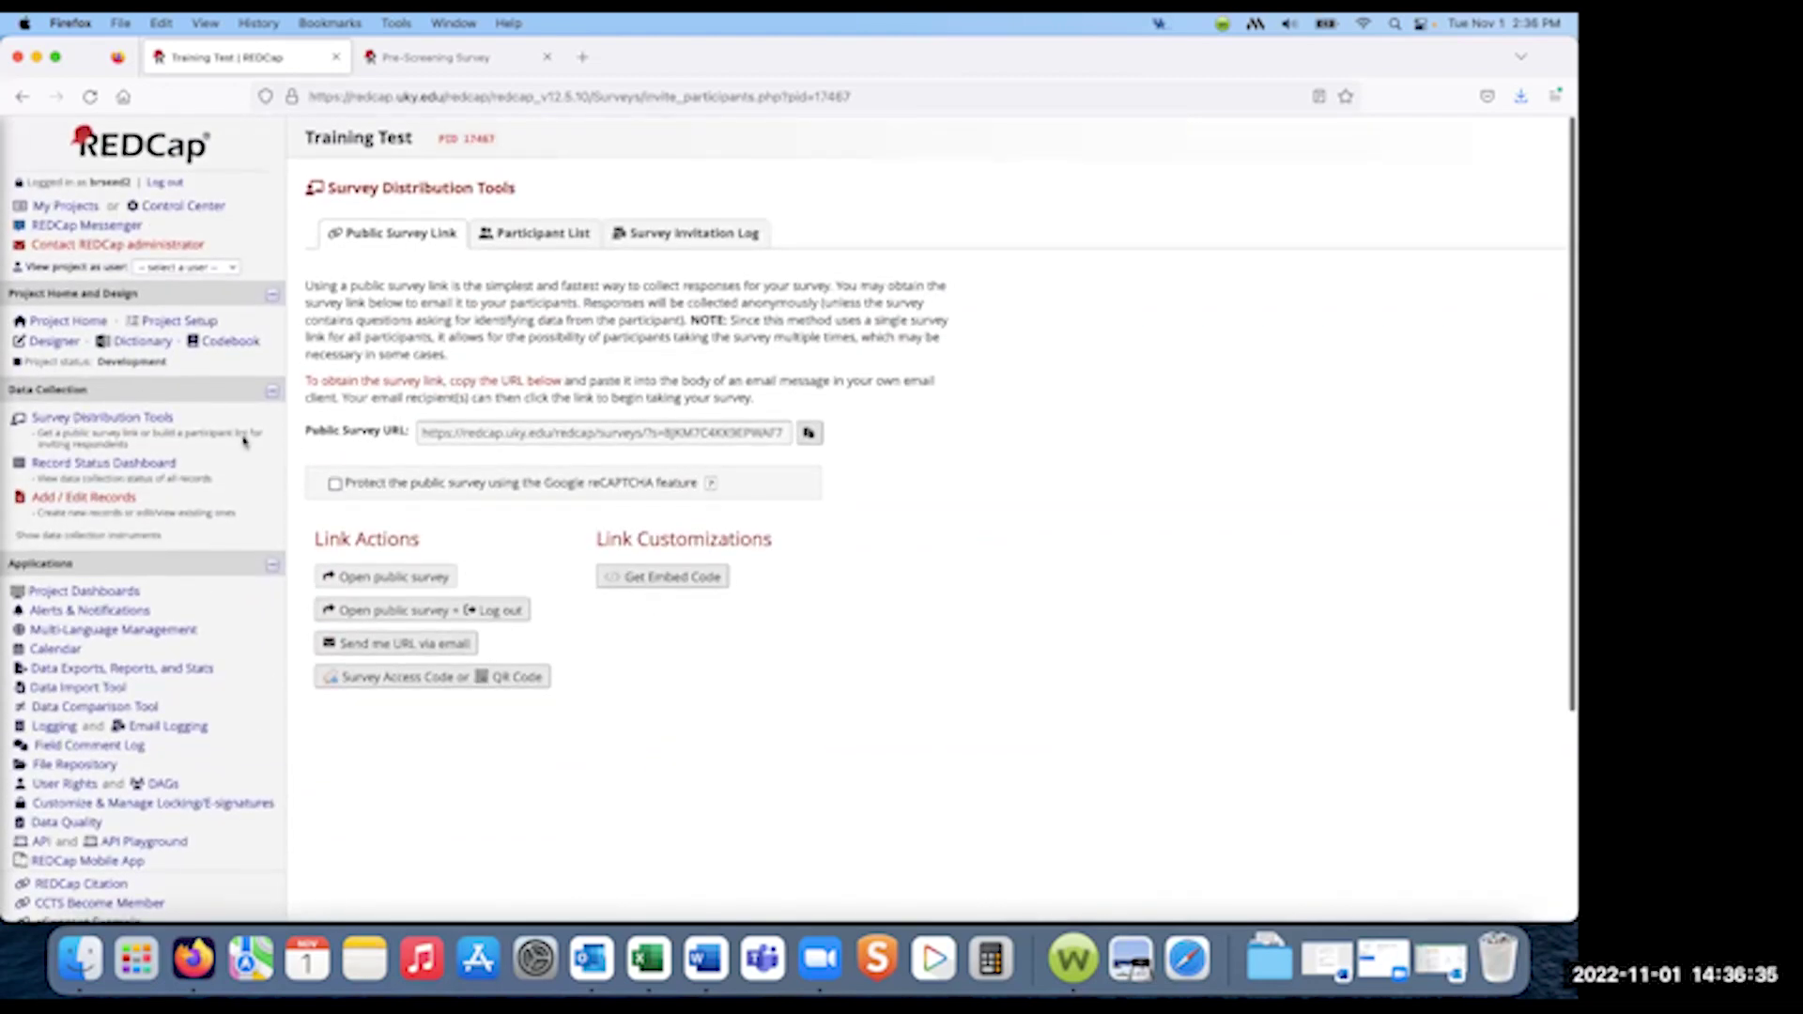
{"action": "left_click", "coordinate": [179, 321]}
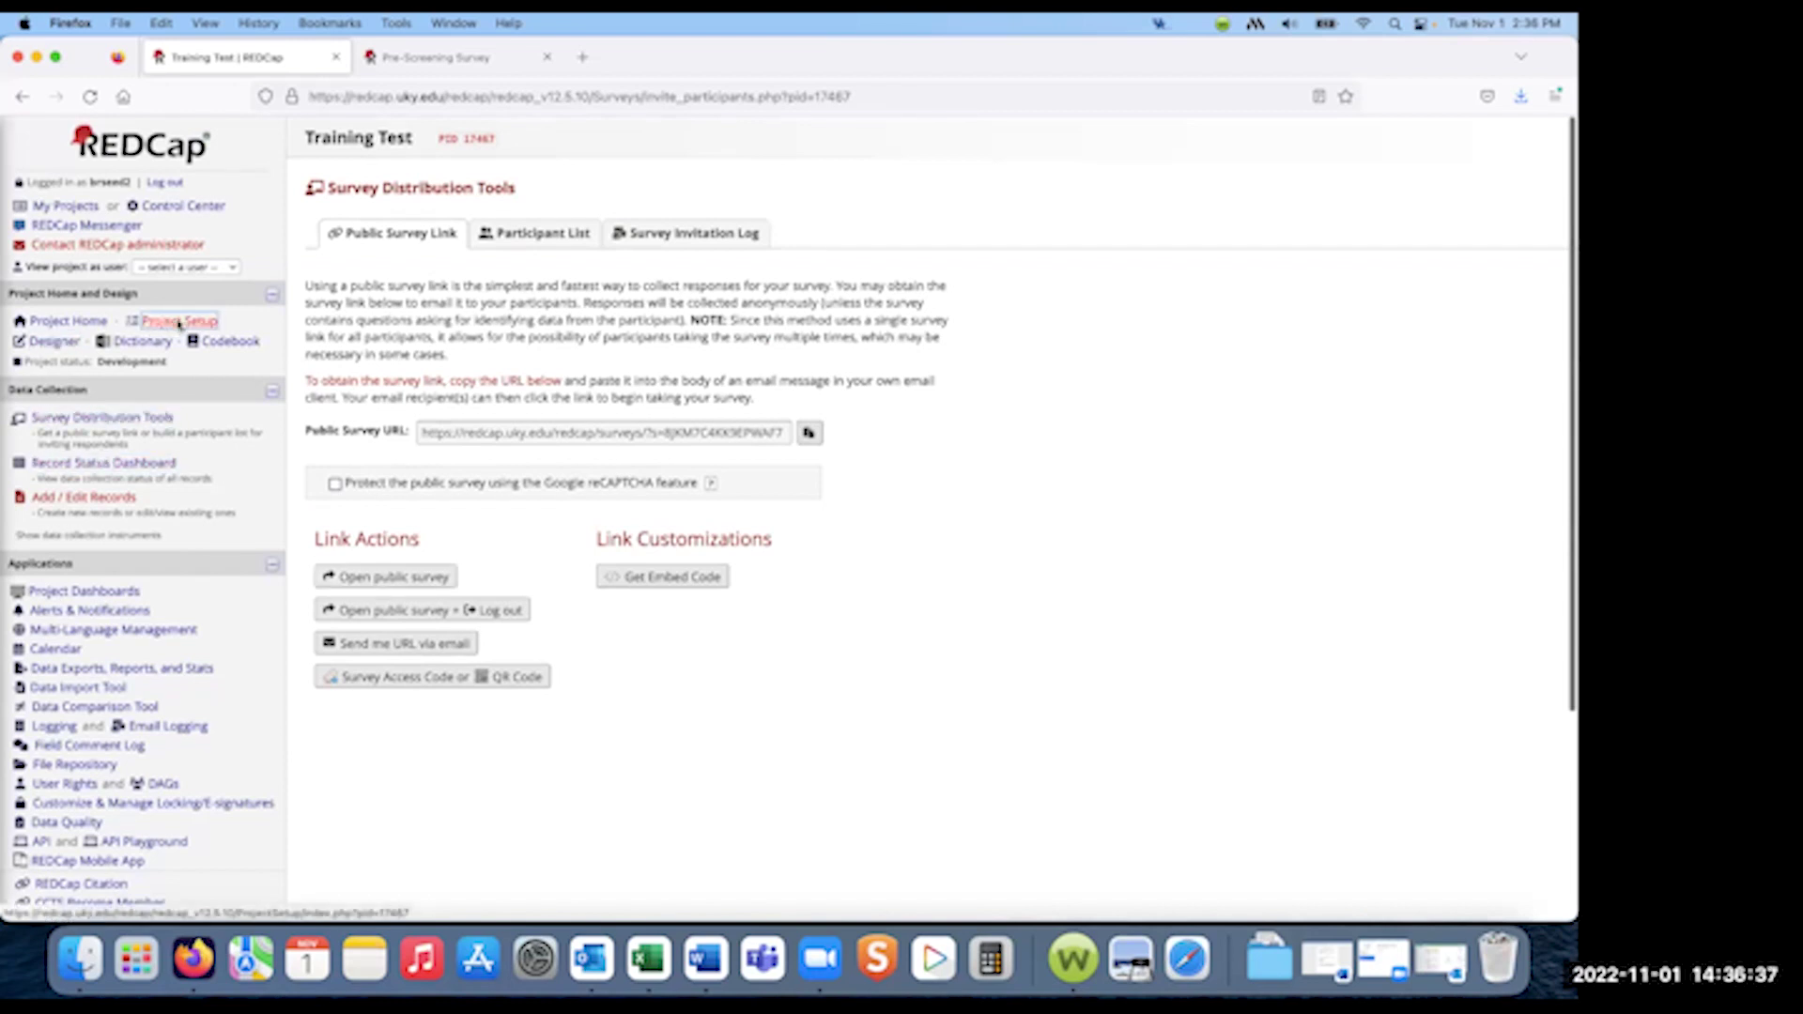
- Open the Online Designer to view Training Test's five data collection instruments
{"action": "left_click", "coordinate": [54, 341]}
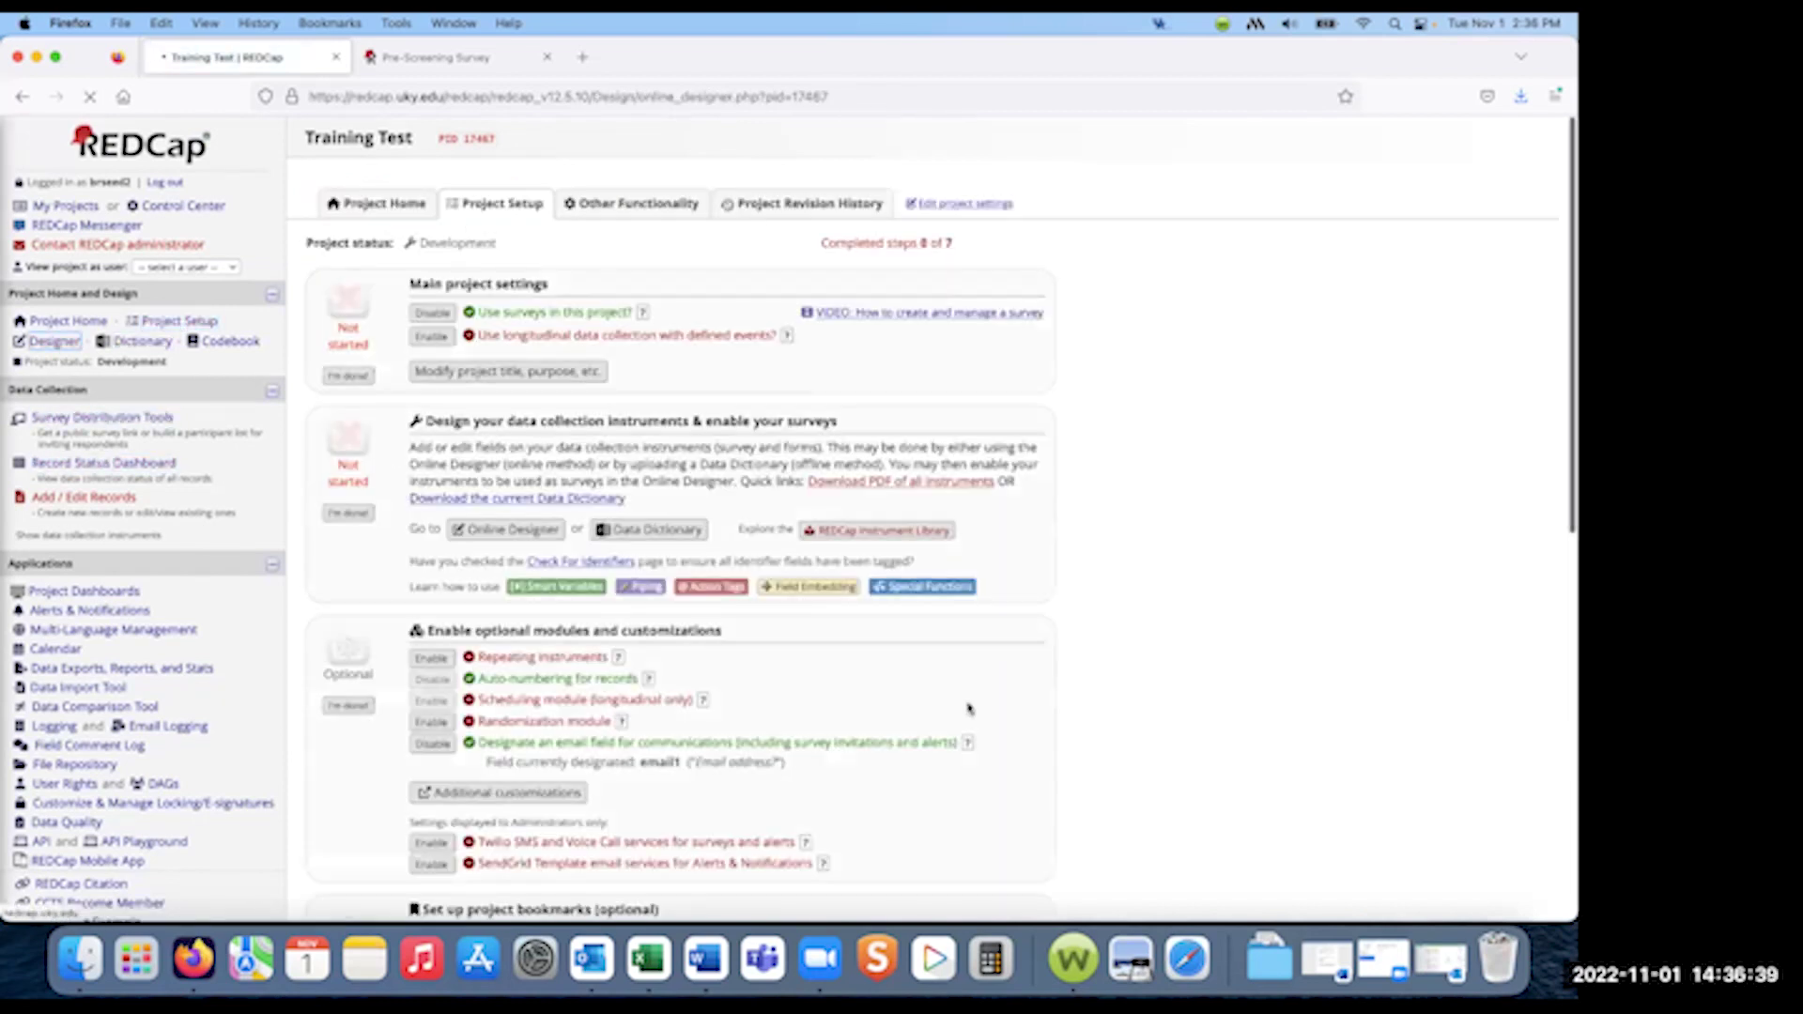
{"action": "scroll", "coordinate": [969, 709], "scroll_direction": "down", "scroll_amount": 1}
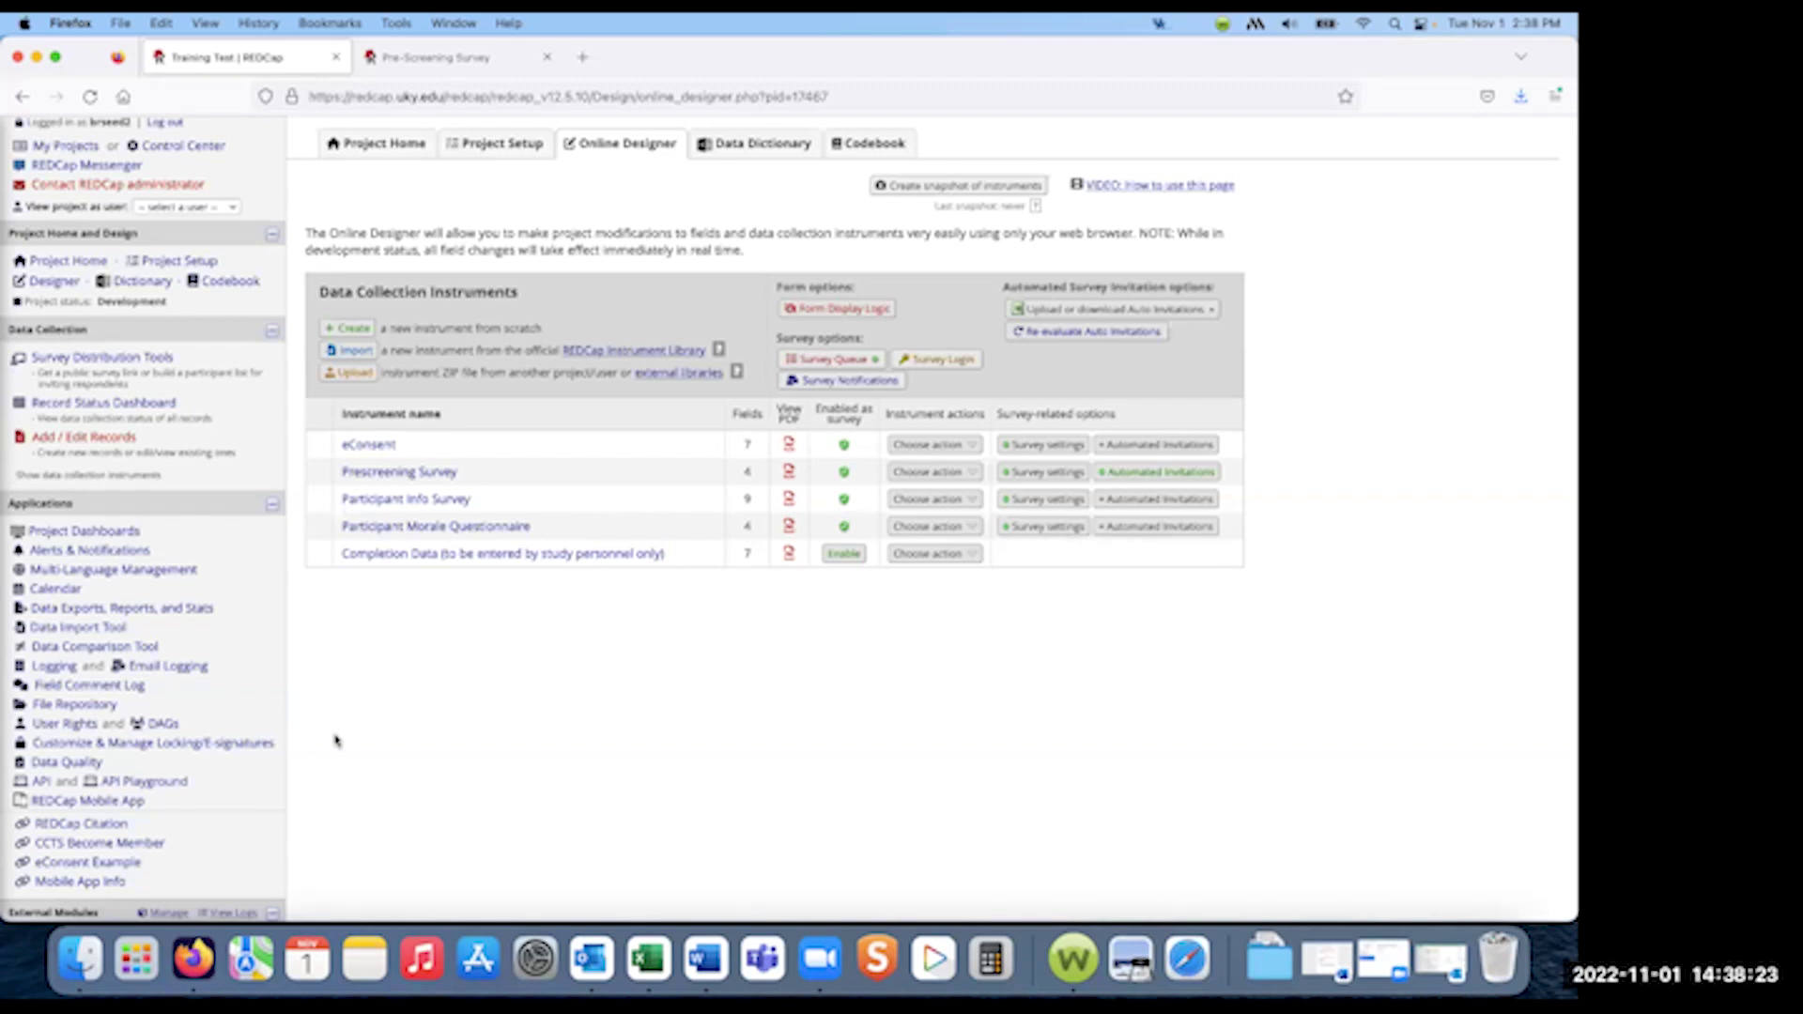
- Show the File Repository's PDF Survey Archive and review the eConsent PDFs for records 1 and 2
{"action": "left_click", "coordinate": [83, 706]}
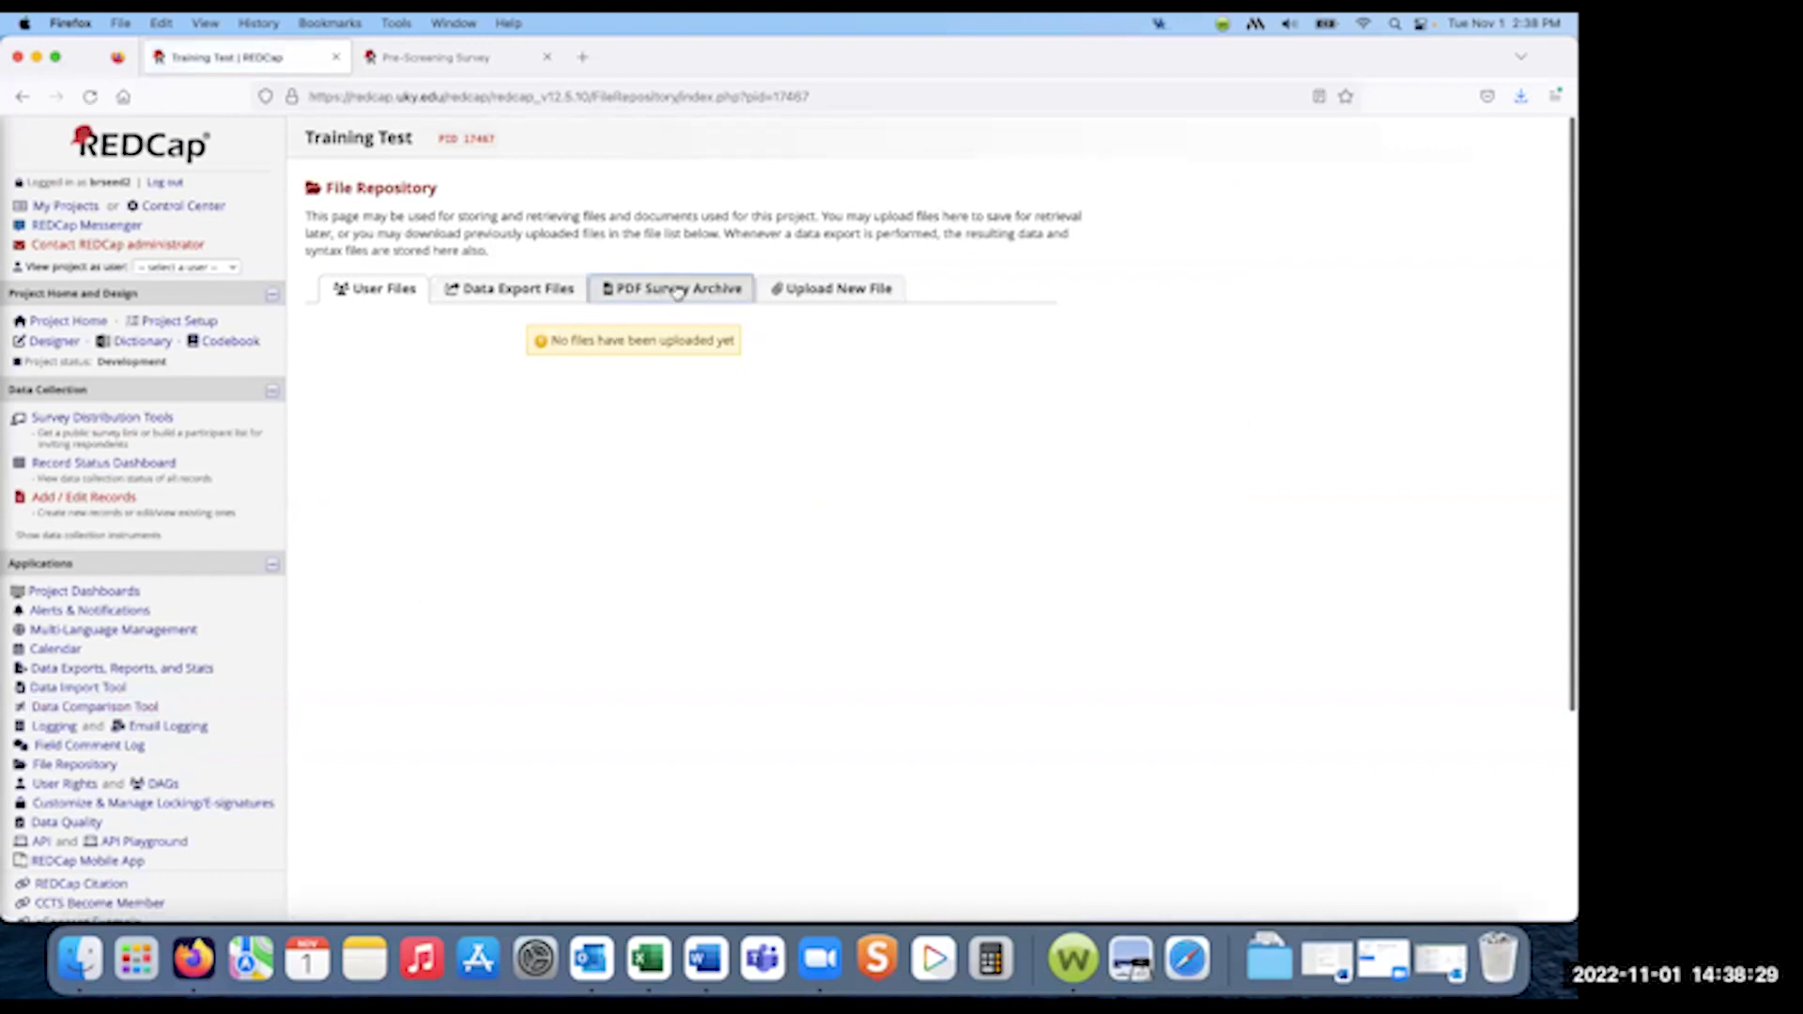
{"action": "left_click", "coordinate": [672, 289]}
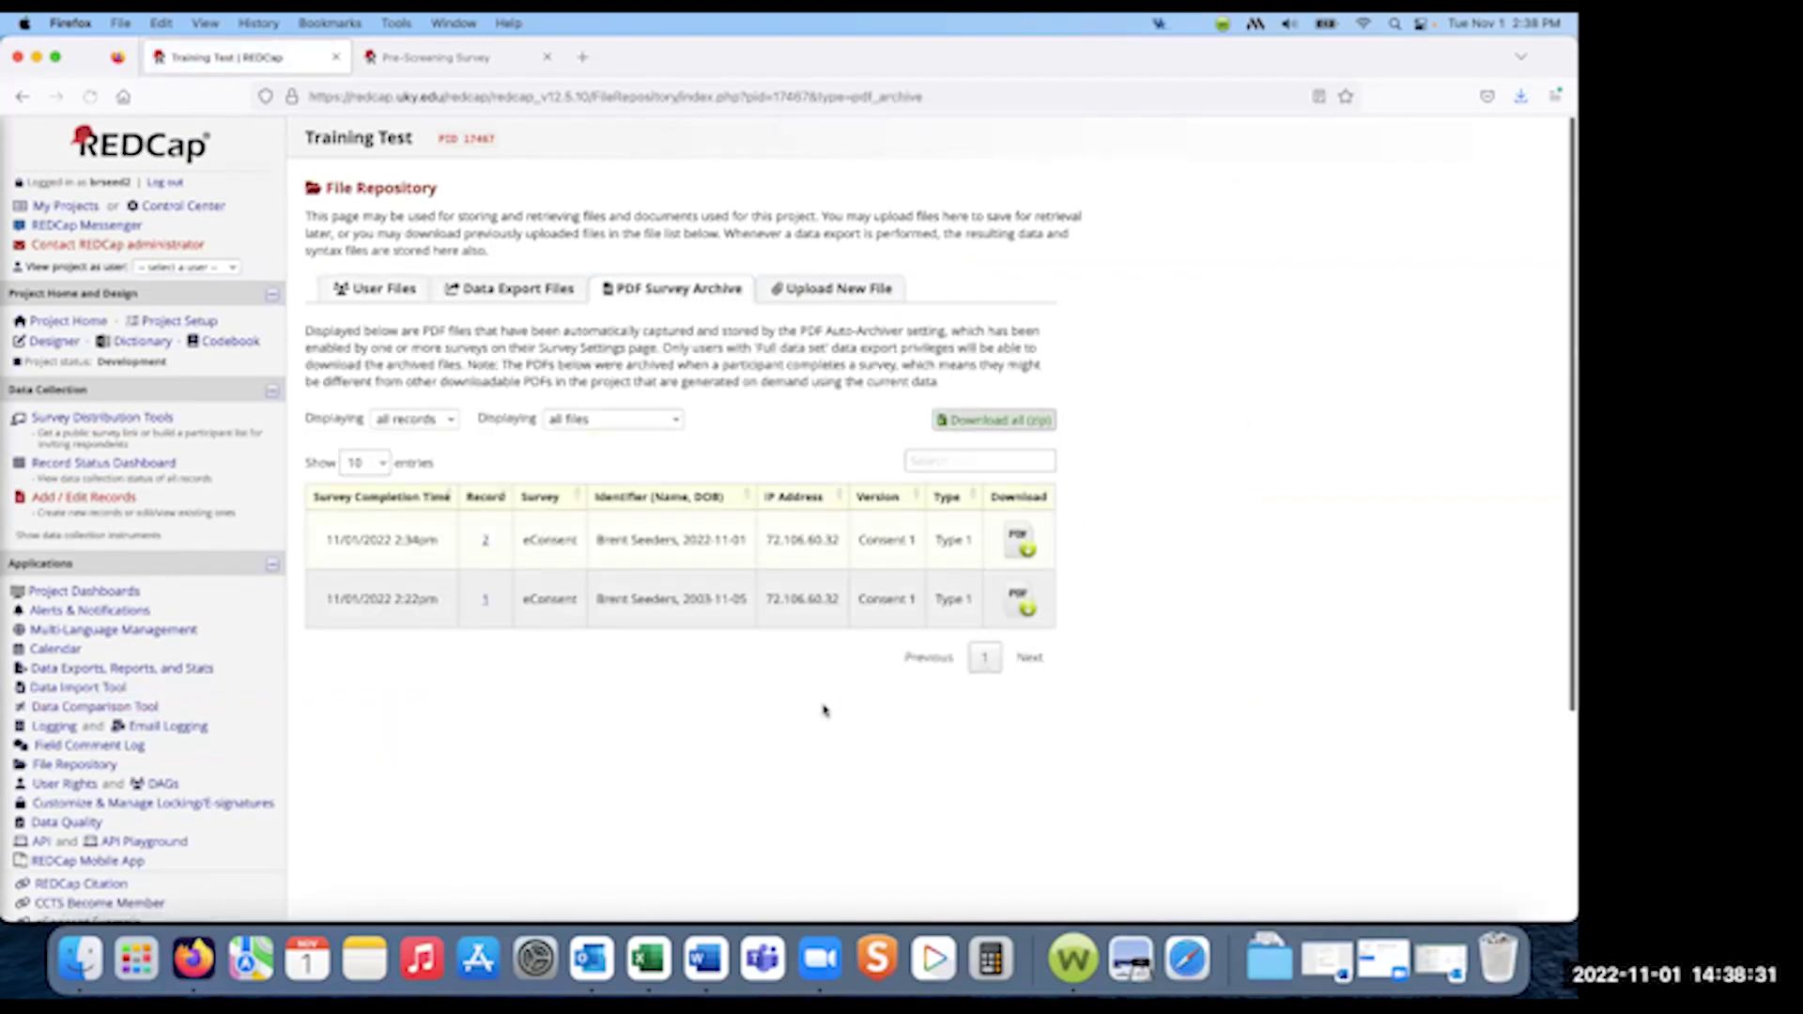
{"action": "scroll", "coordinate": [551, 699], "scroll_direction": "down", "scroll_amount": 2}
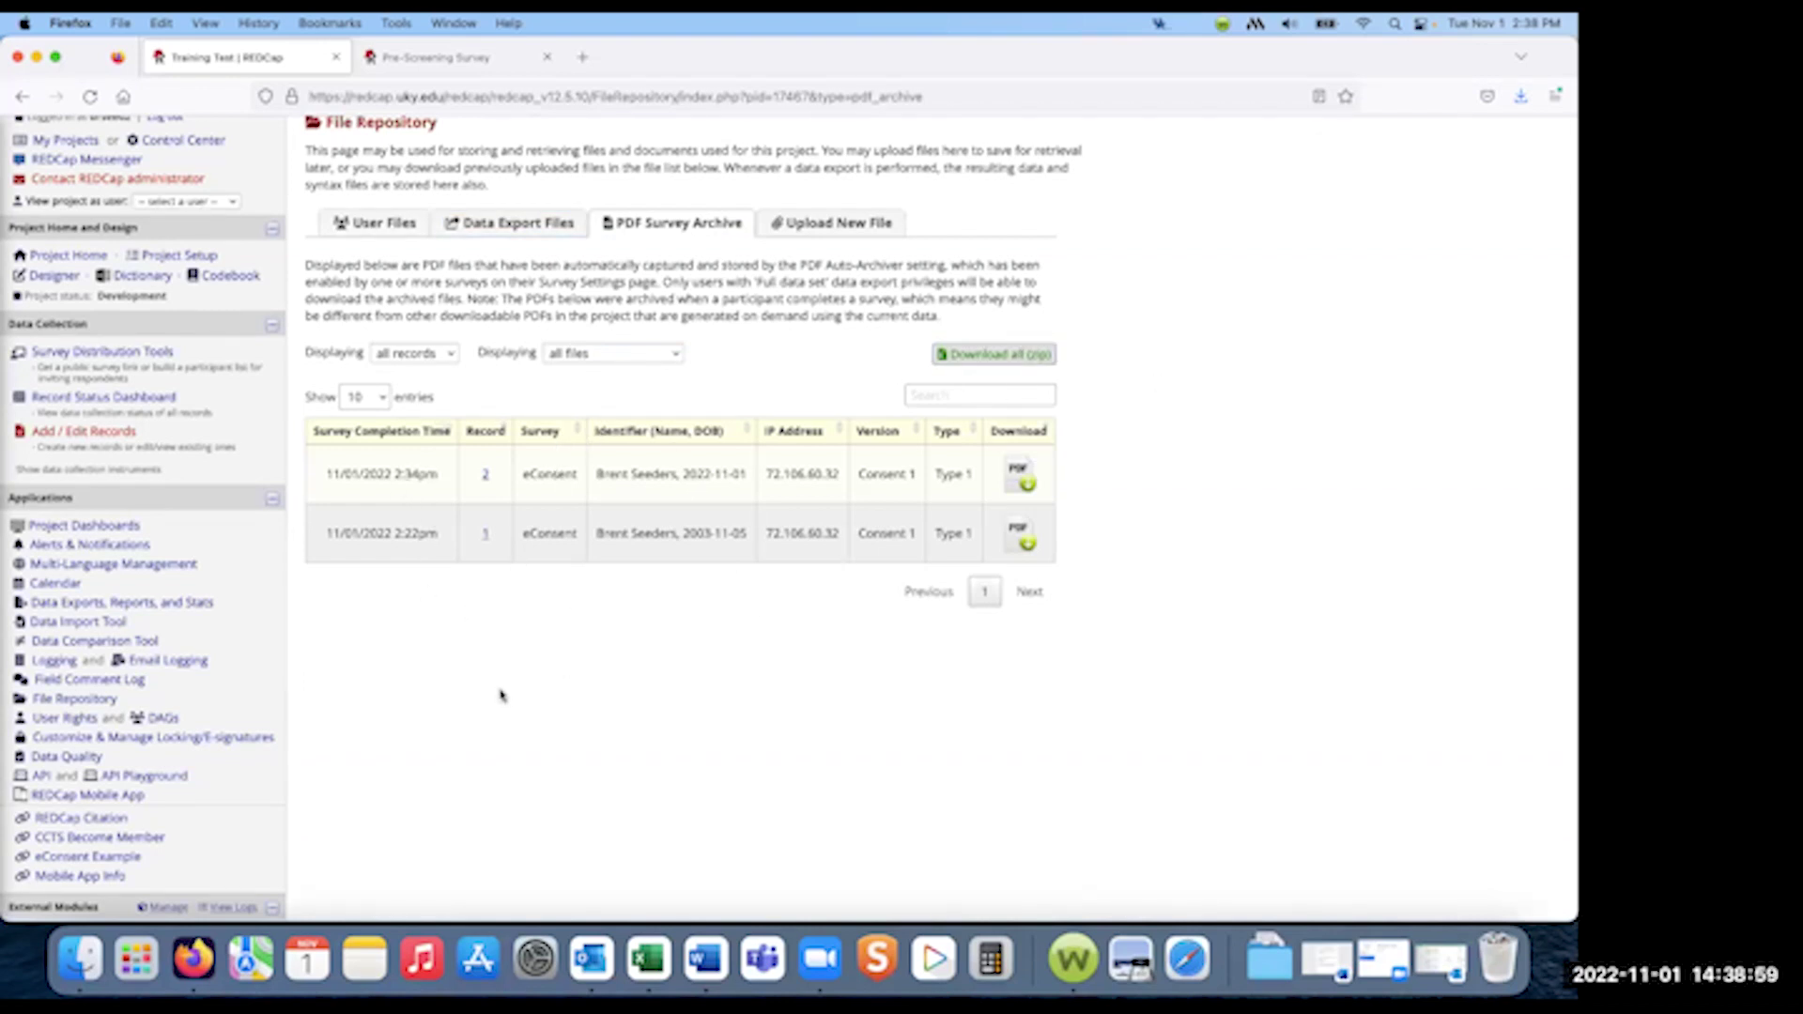
{"action": "scroll", "coordinate": [371, 660], "scroll_direction": "up", "scroll_amount": 1}
{"action": "scroll", "coordinate": [372, 660], "scroll_direction": "up", "scroll_amount": 2}
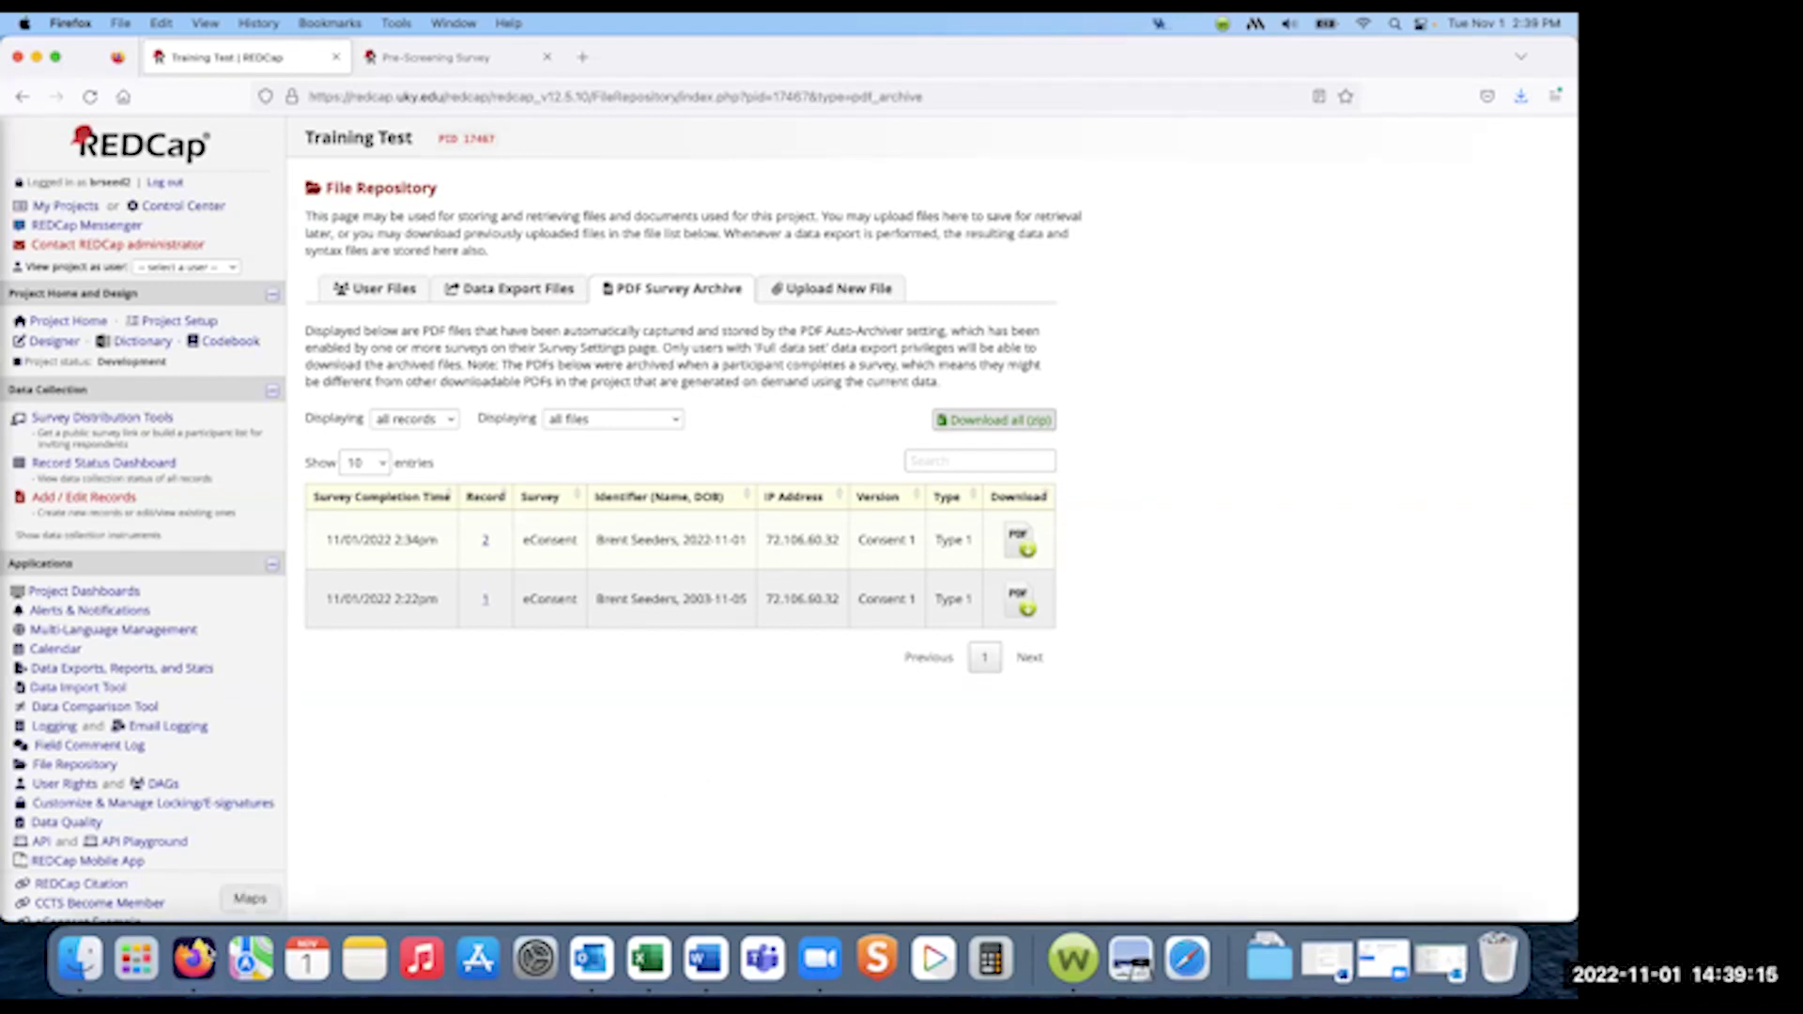
- In a new Firefox tab, set the Bookmarks Toolbar to Always Show
{"action": "left_click", "coordinate": [582, 58]}
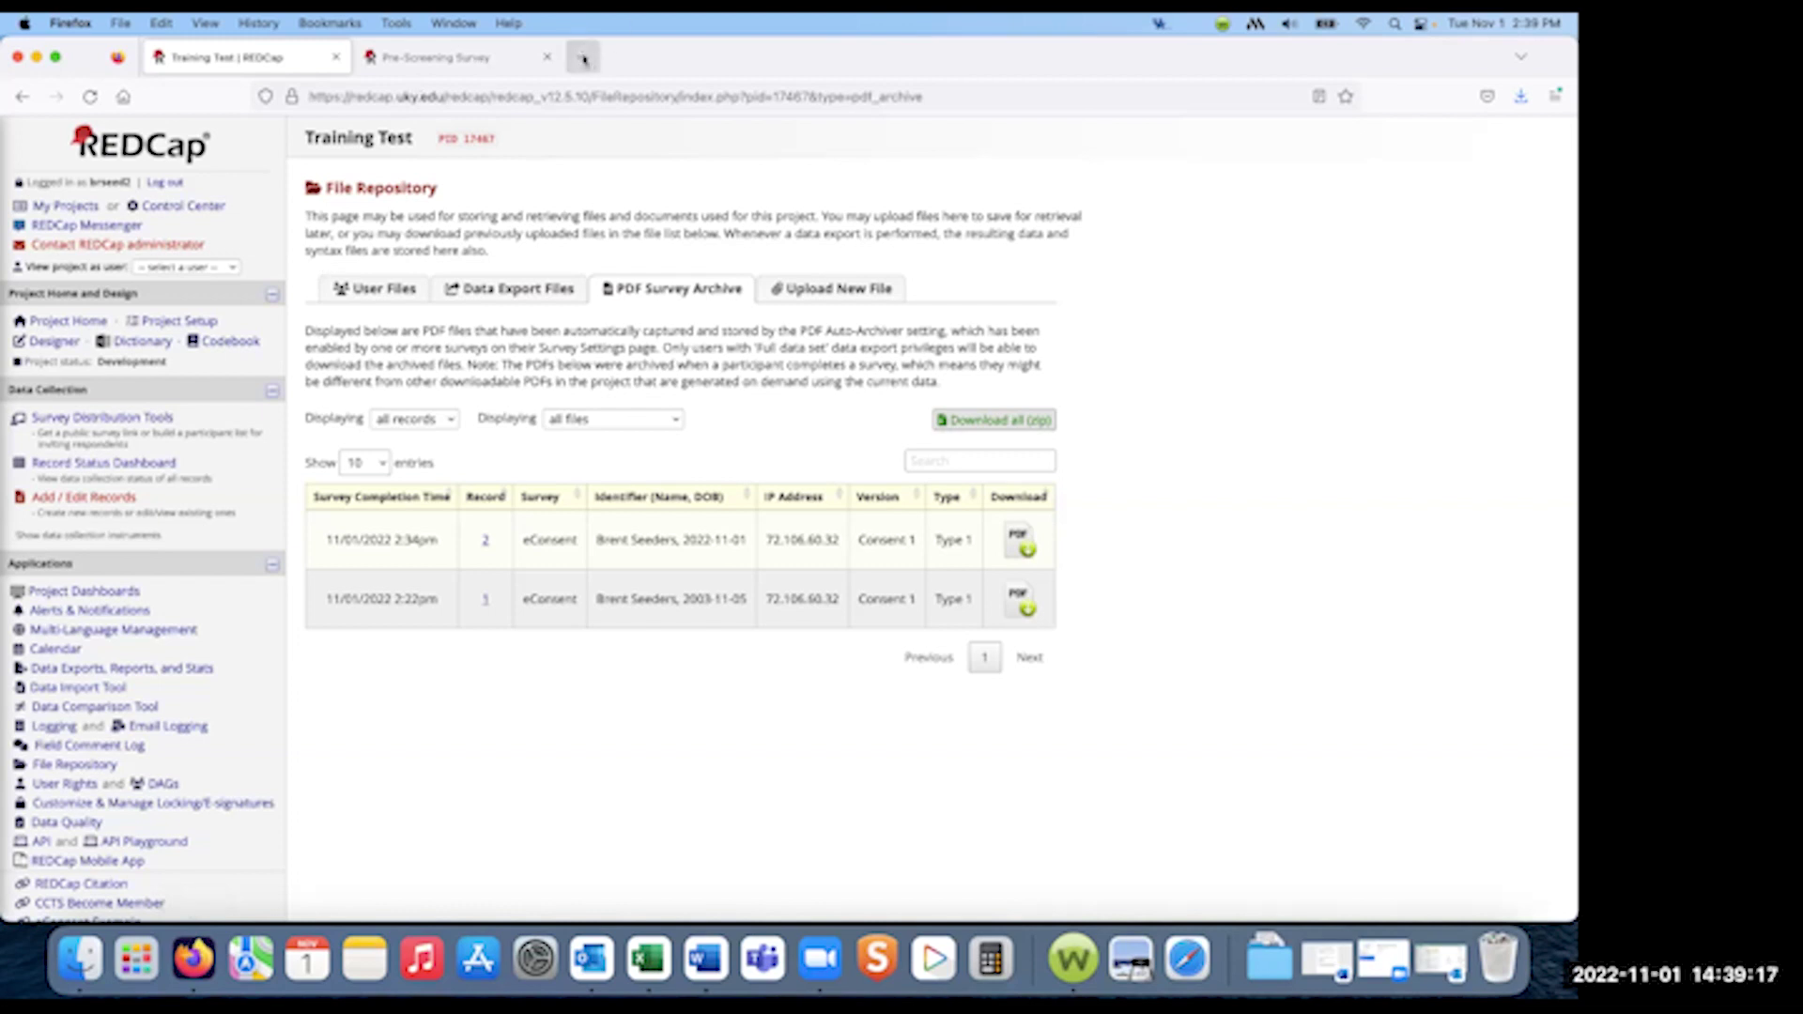
{"action": "left_click", "coordinate": [199, 23]}
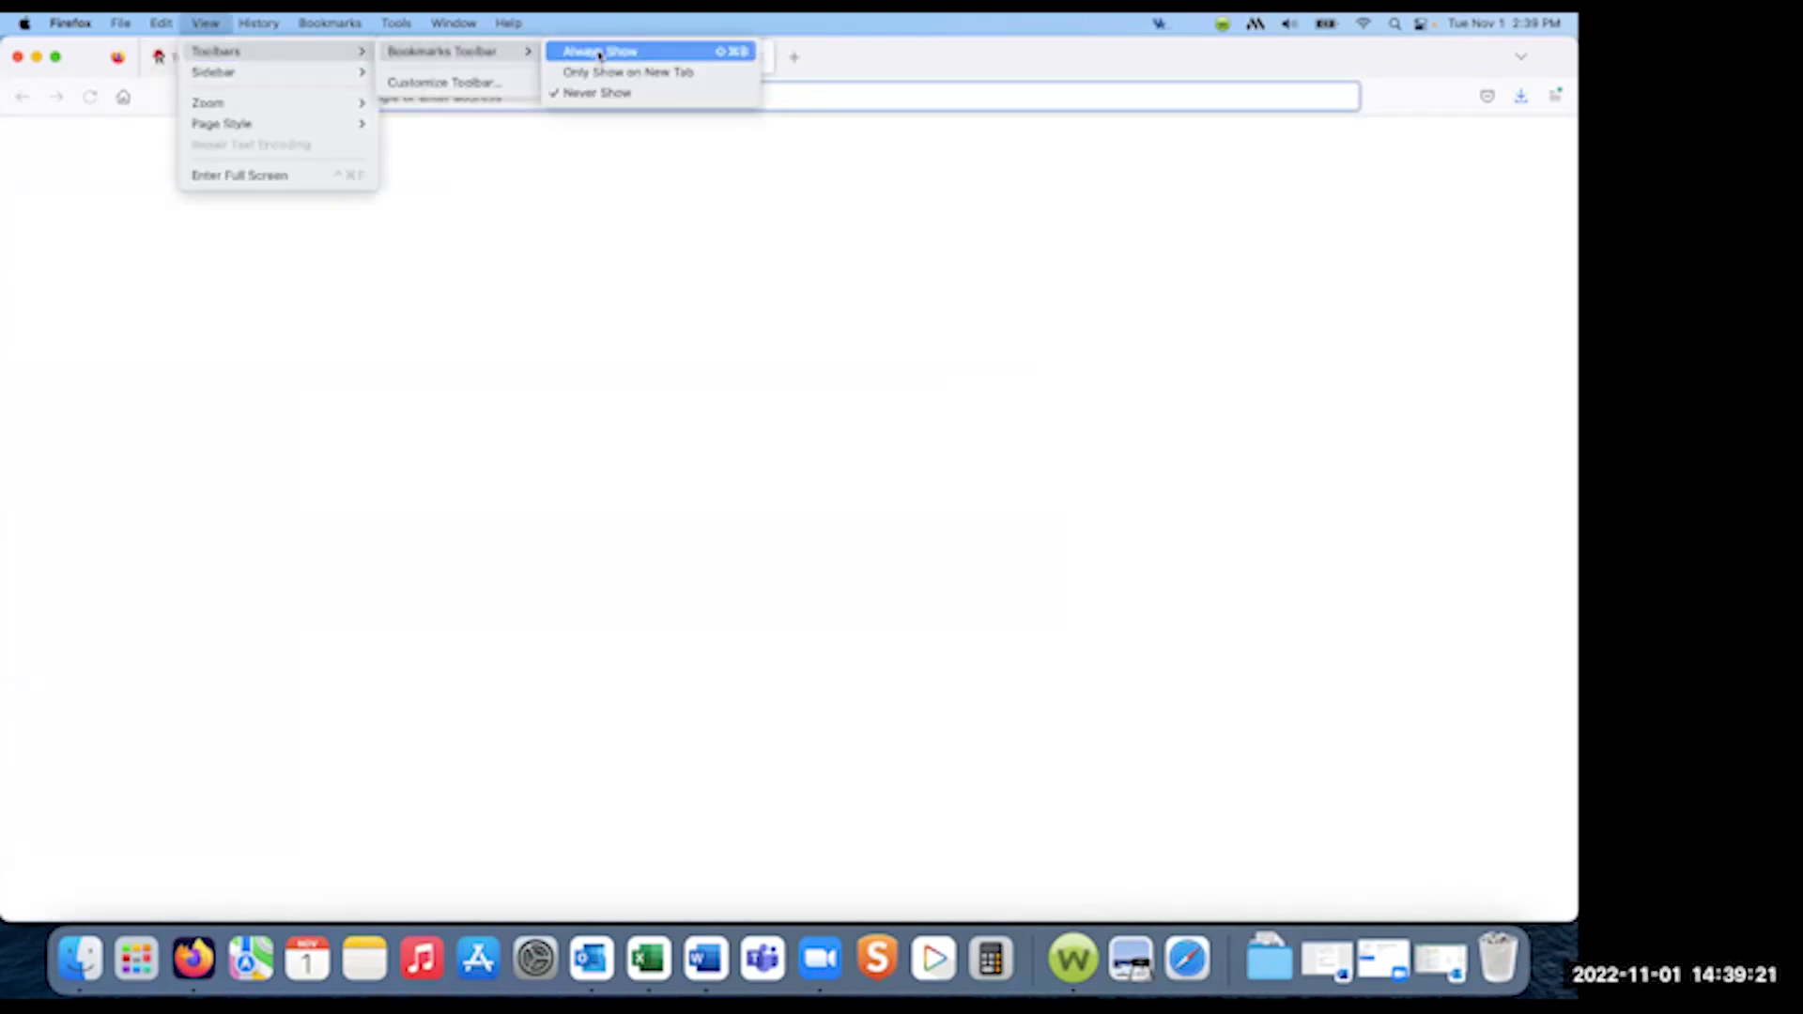
{"action": "left_click", "coordinate": [861, 115]}
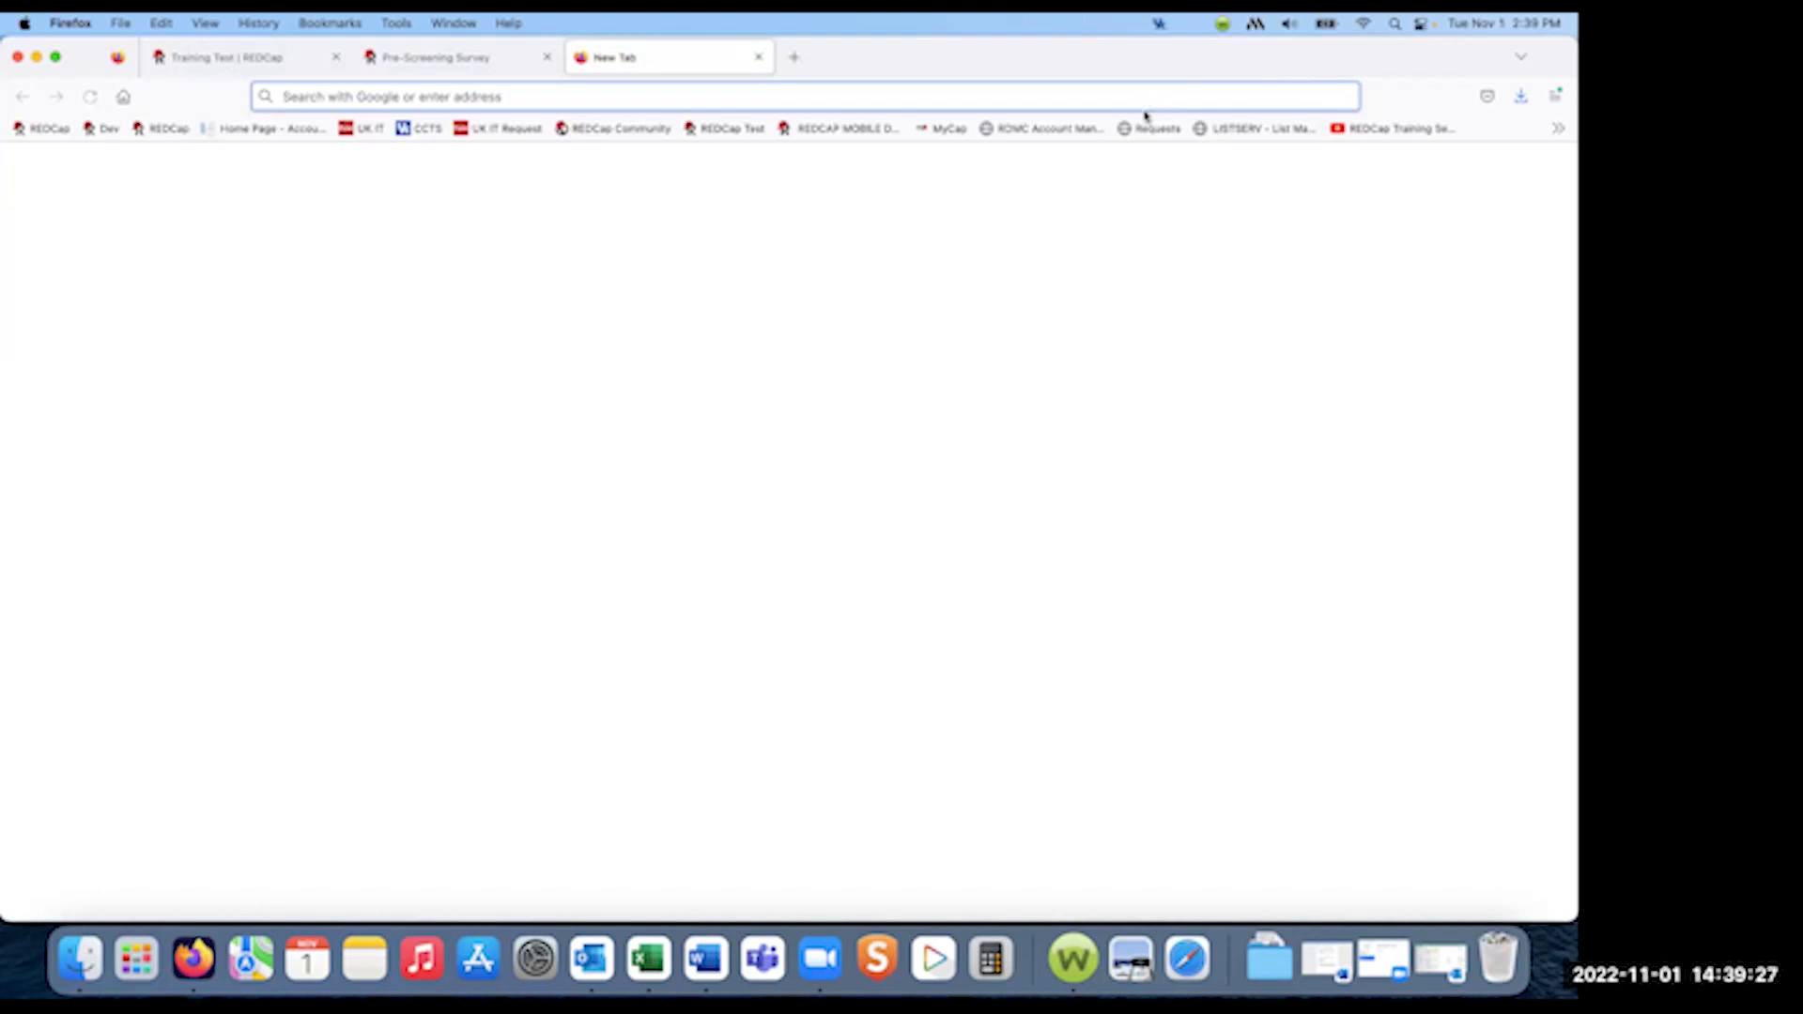
- Open the REDCap Training Series playlist bookmark, copy its URL, and return to the Training Test tab
{"action": "left_click", "coordinate": [1343, 133]}
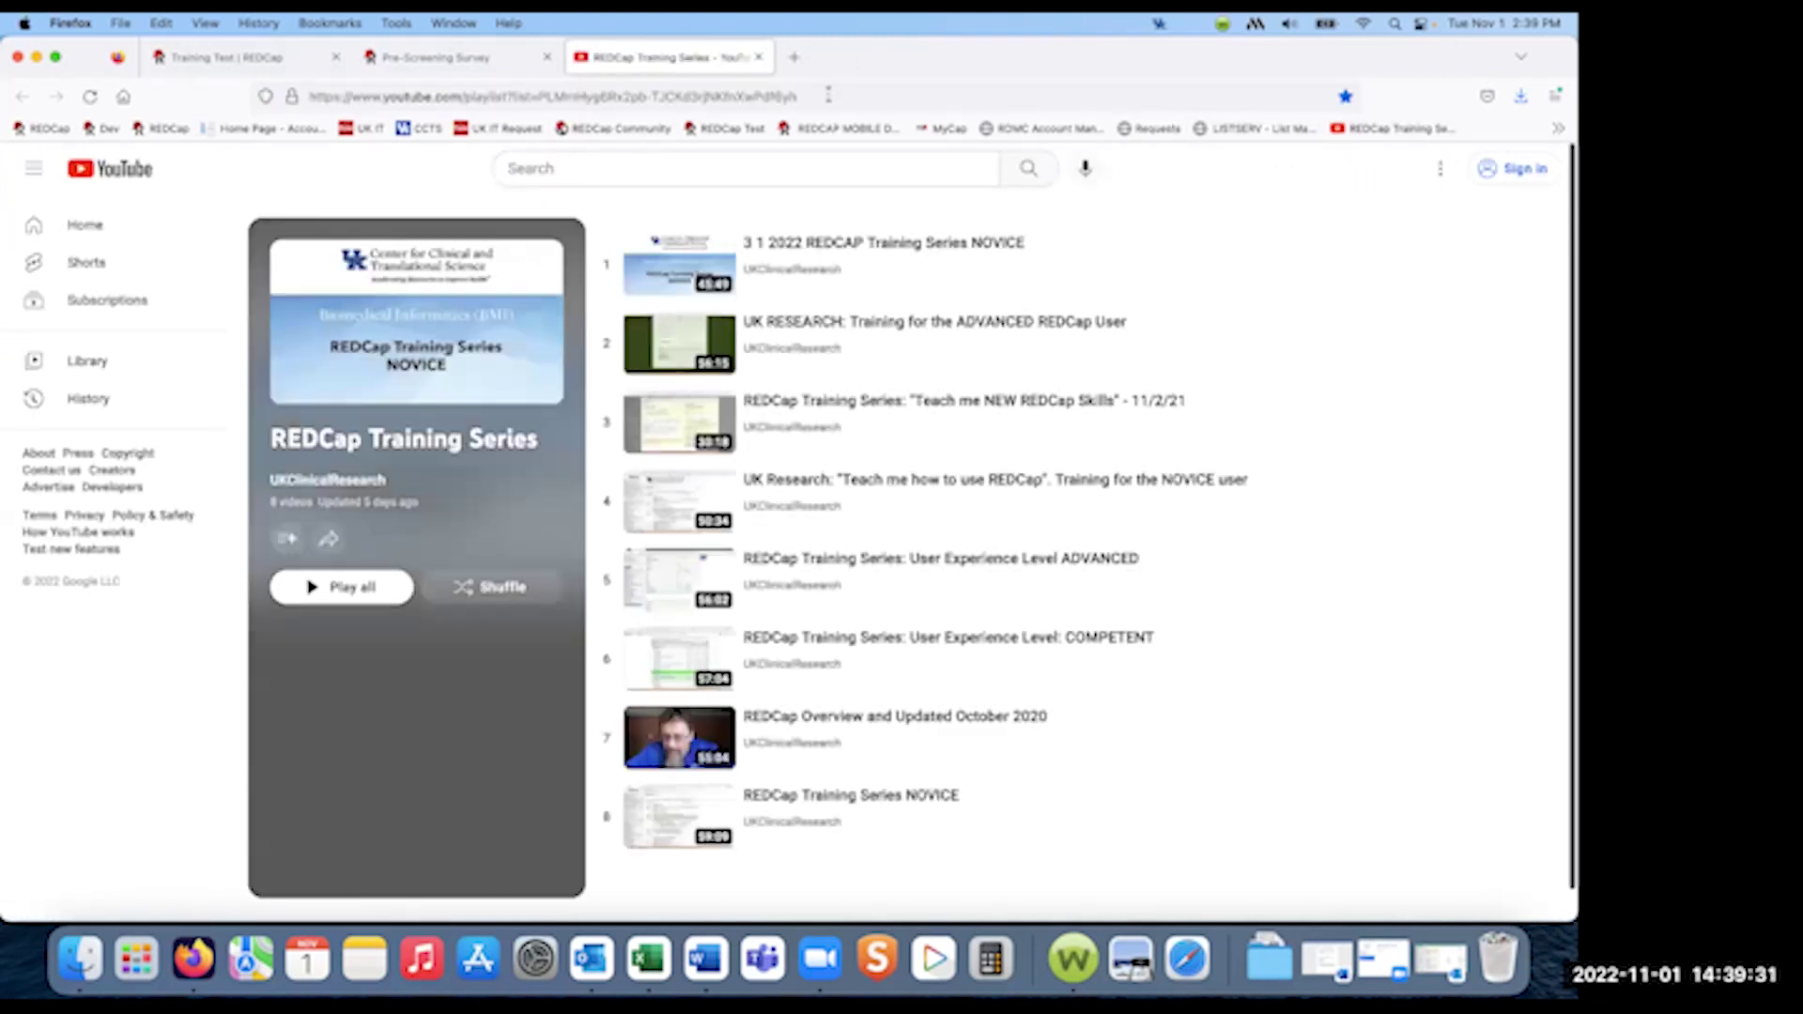
{"action": "left_click", "coordinate": [829, 94]}
{"action": "key", "text": "super+c"}
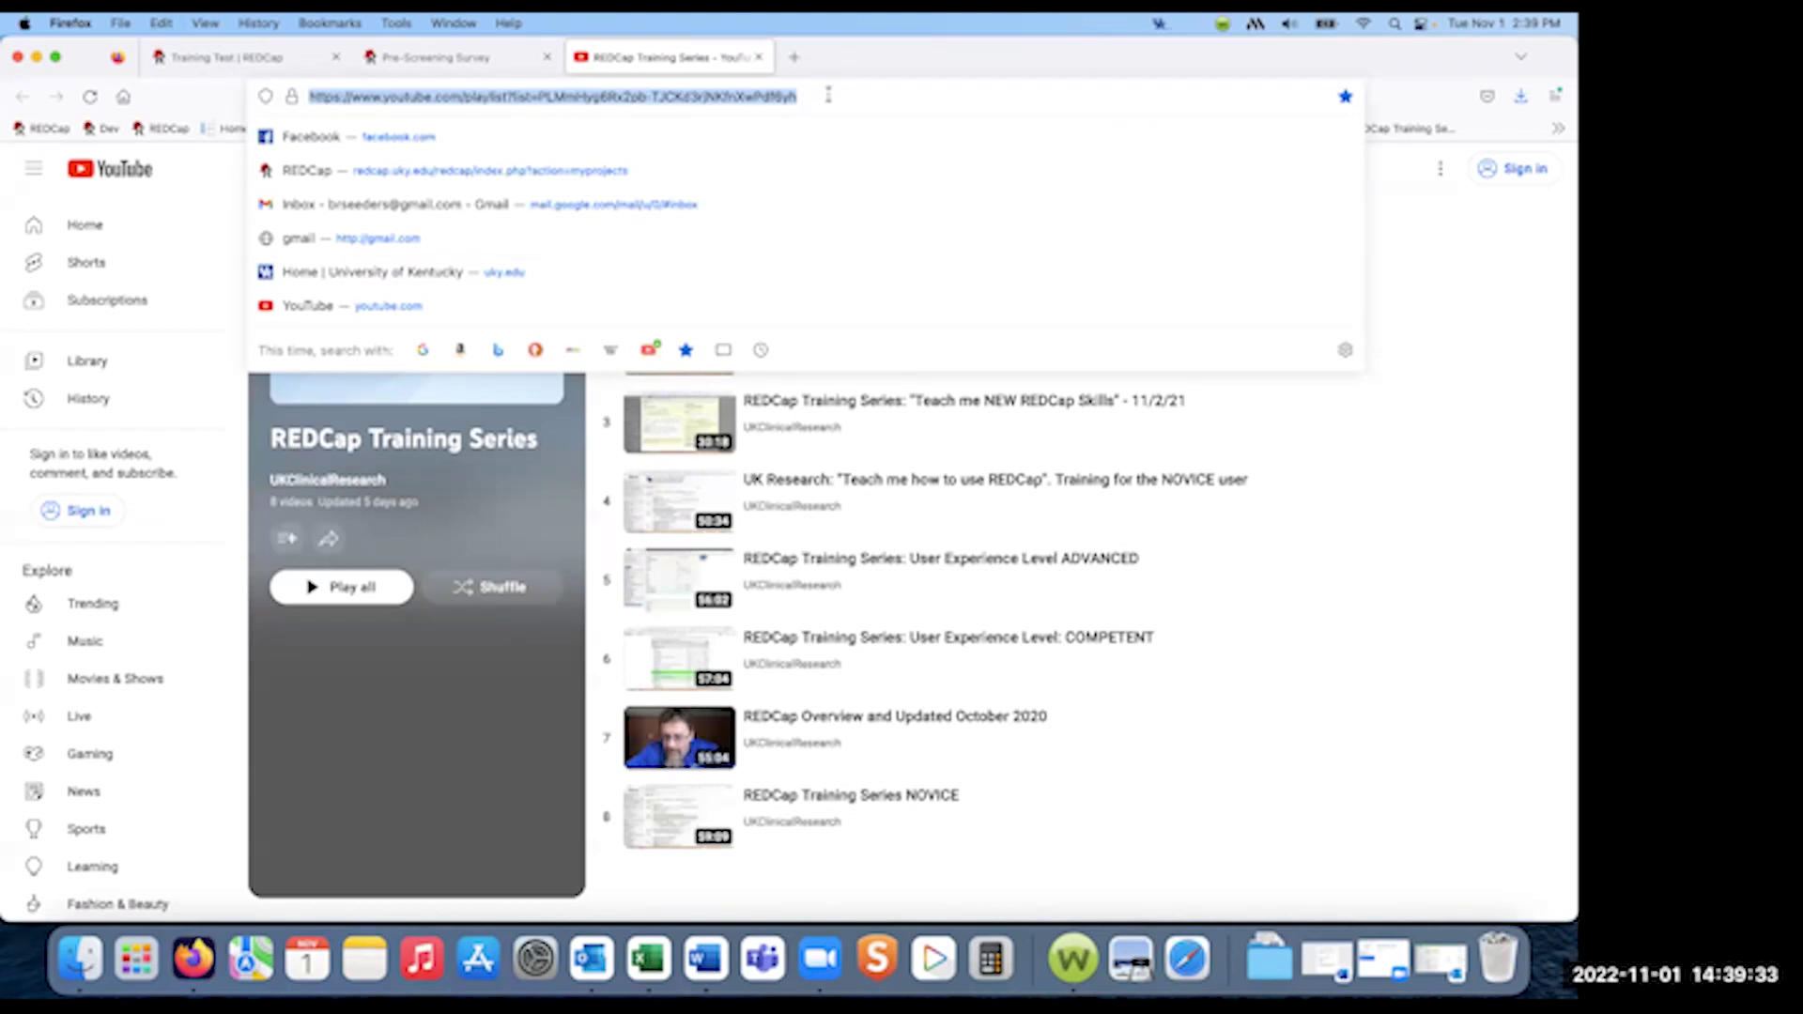
{"action": "left_click", "coordinate": [445, 60]}
{"action": "left_click", "coordinate": [274, 59]}
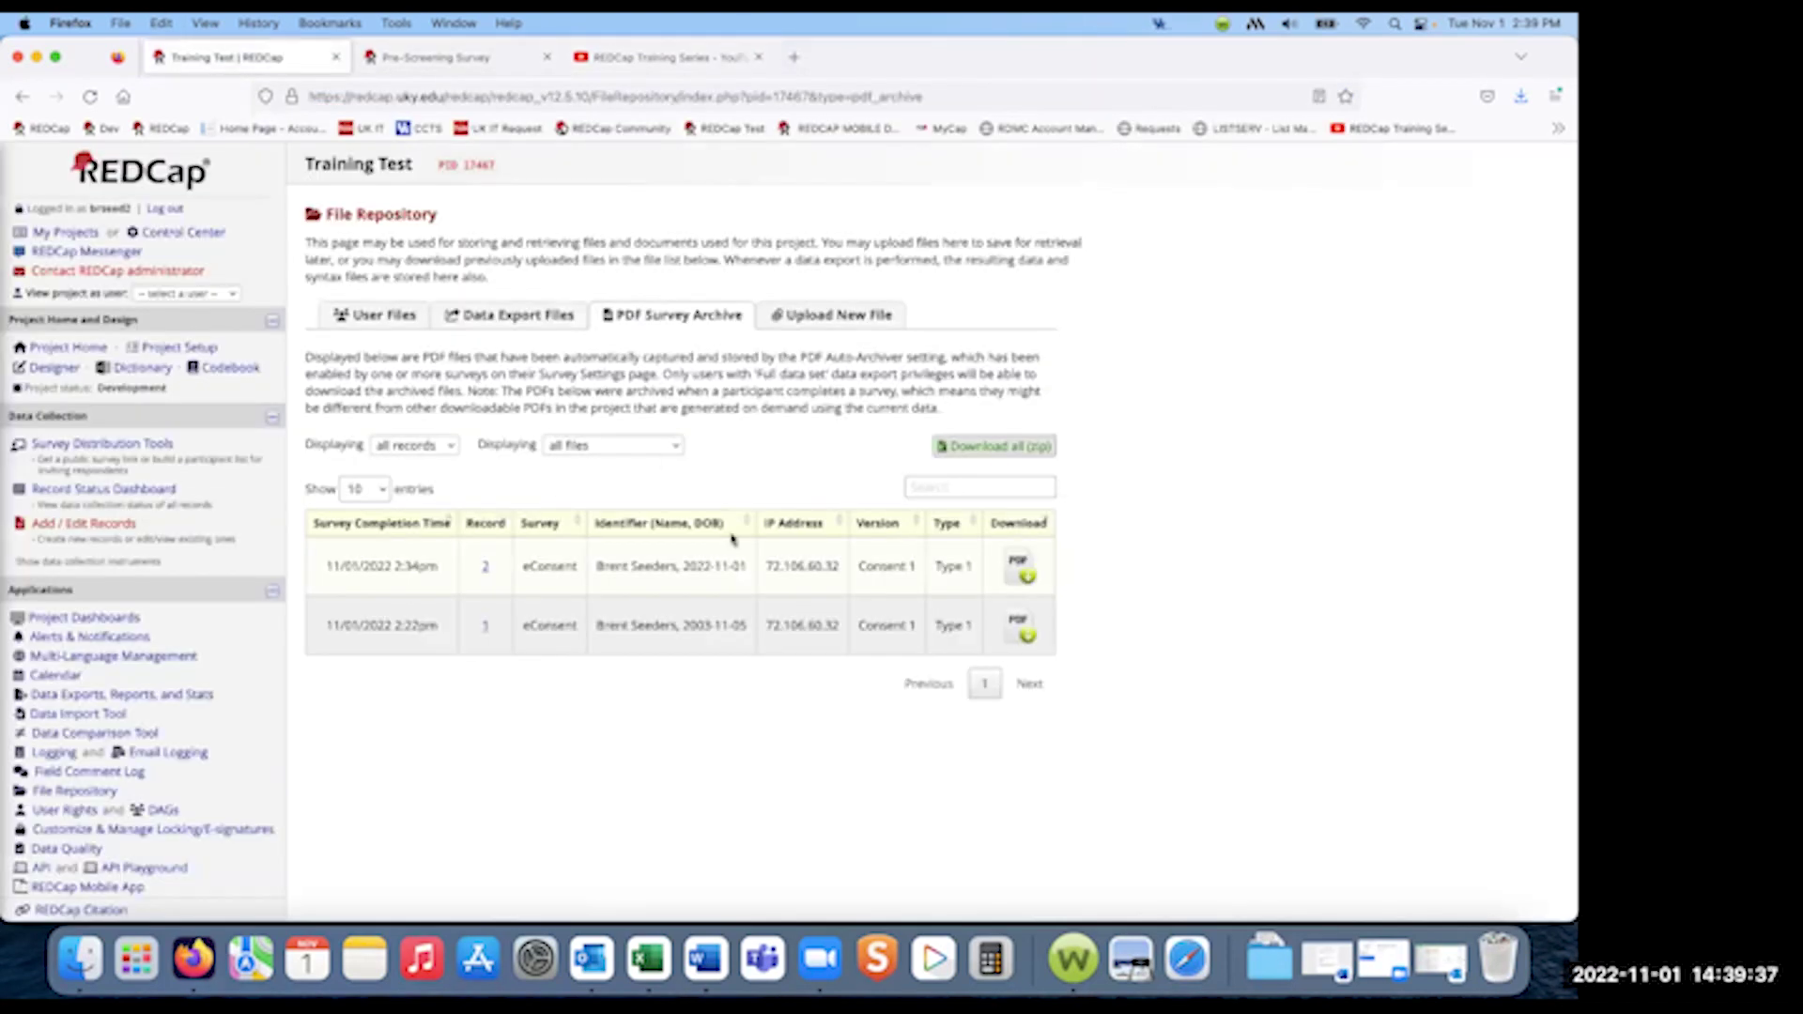